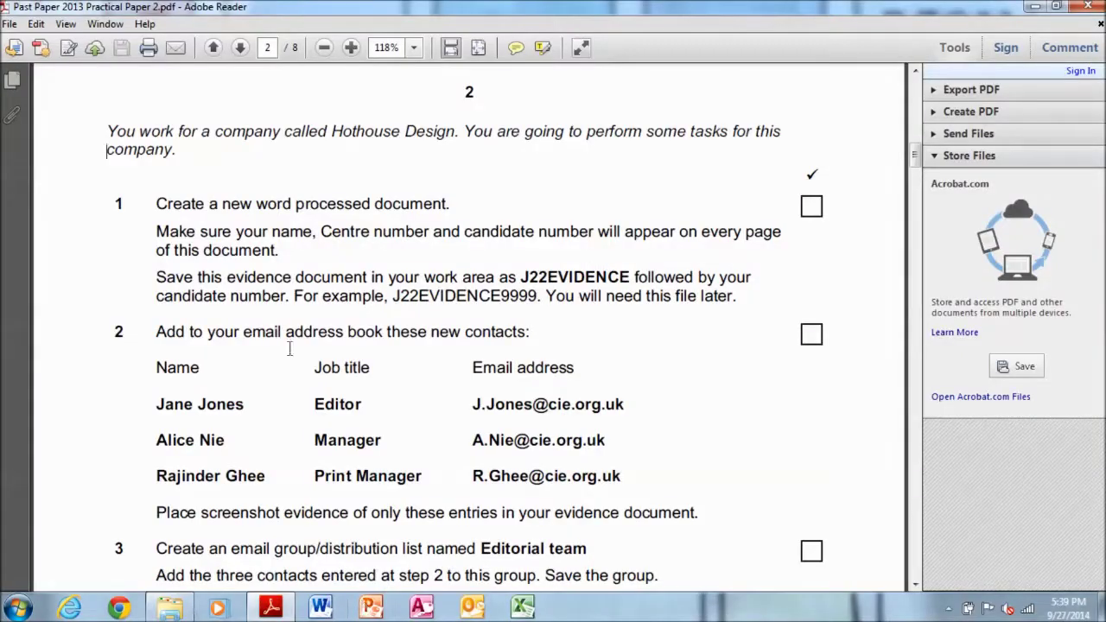
Read the first exam task in the PDF and launch a blank Word document
left_click_drag(147, 203, 432, 199)
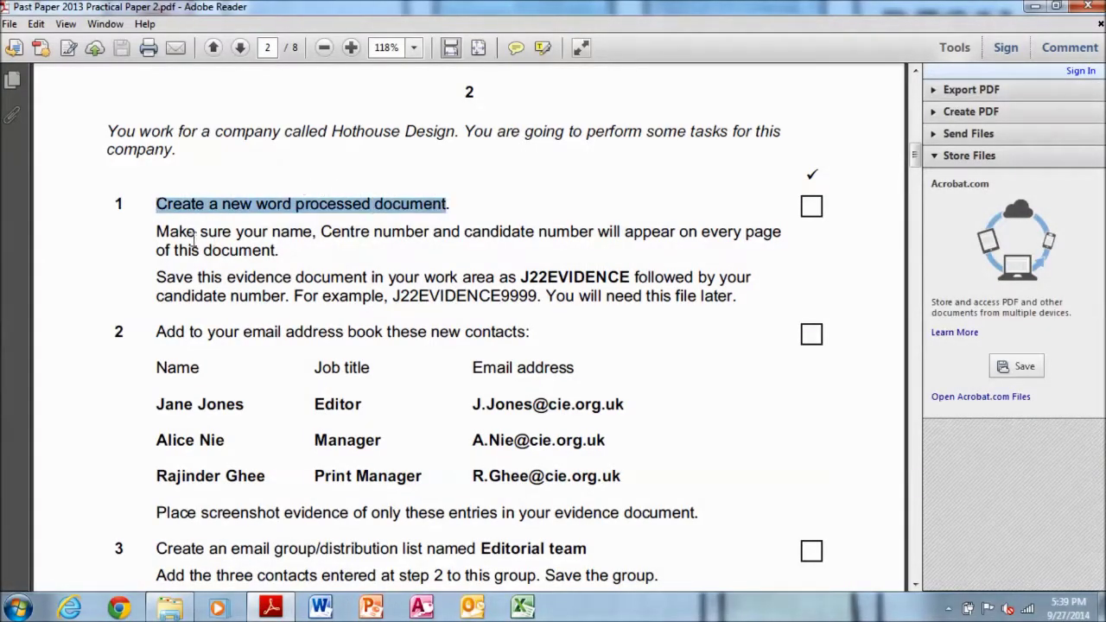
left_click(321, 609)
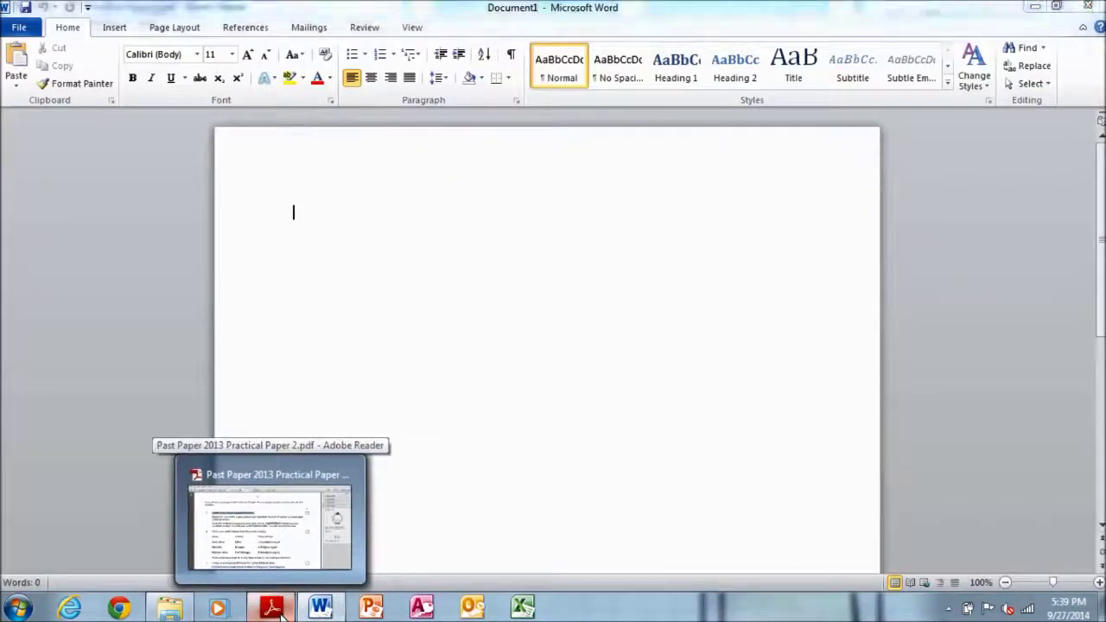
left_click(281, 614)
mouse_move(148, 231)
left_mouse_down()
mouse_move(318, 223)
mouse_move(743, 249)
left_mouse_up()
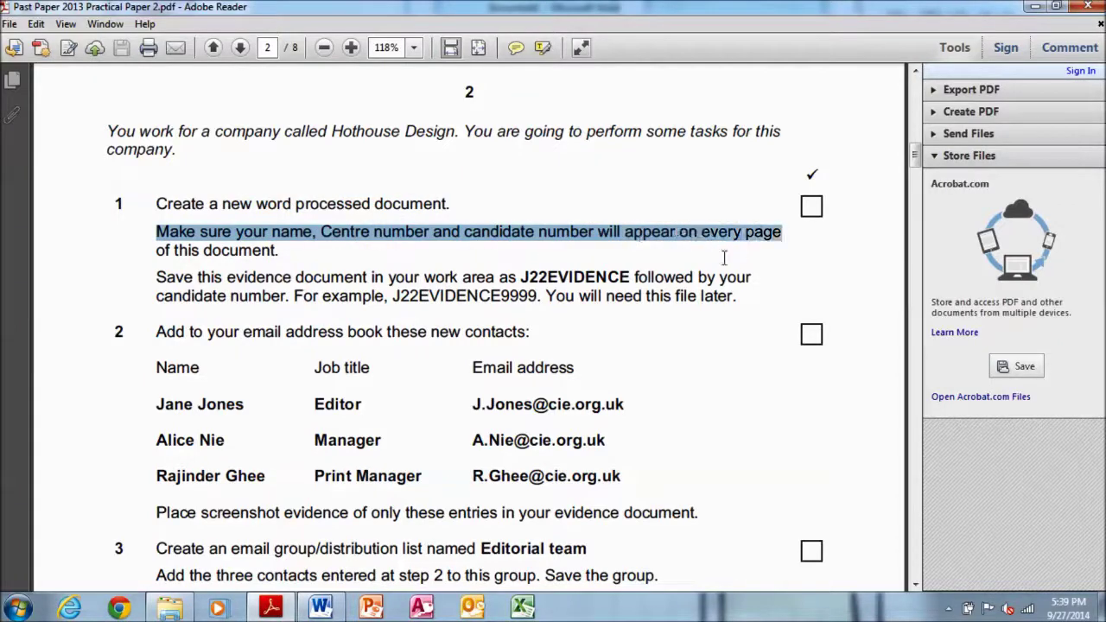
left_click(320, 608)
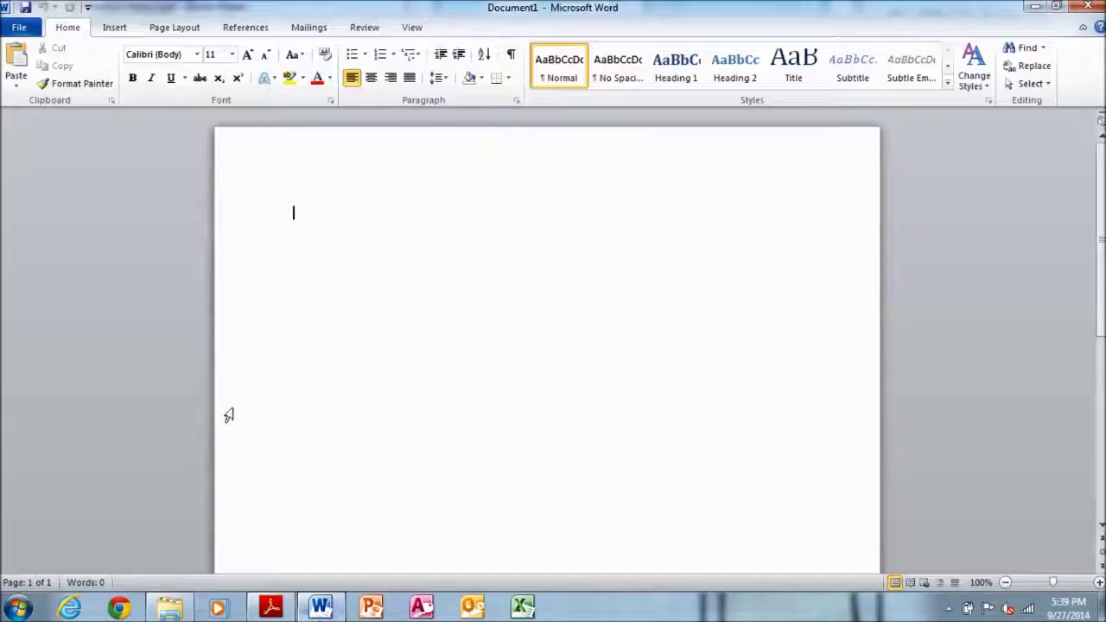
Insert a Blank (Three Columns) header into the document
left_click(116, 29)
left_click(571, 80)
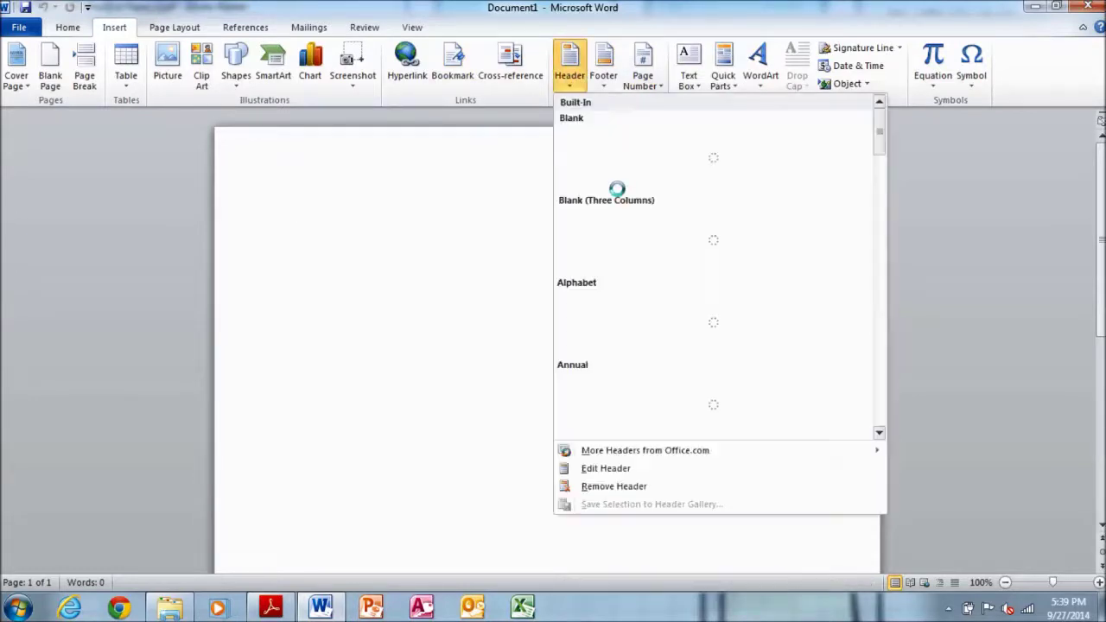
left_click(633, 252)
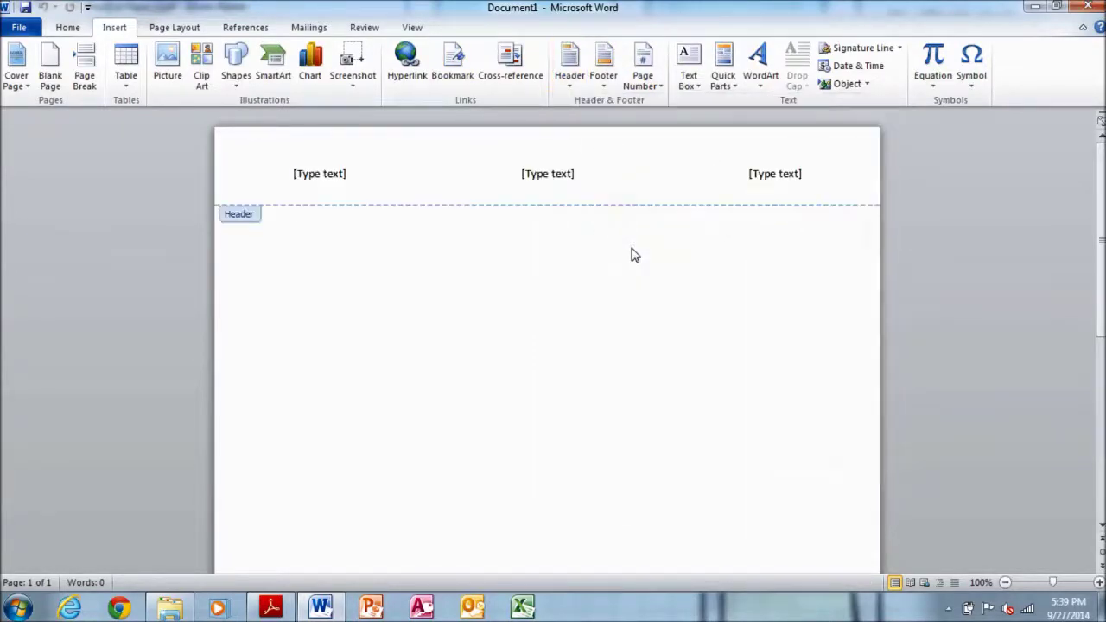
Fill the header placeholders with Name, Candidate No. and Centre No., then close the header
left_click(318, 175)
type("Name")
left_click(538, 180)
type("Candidate No")
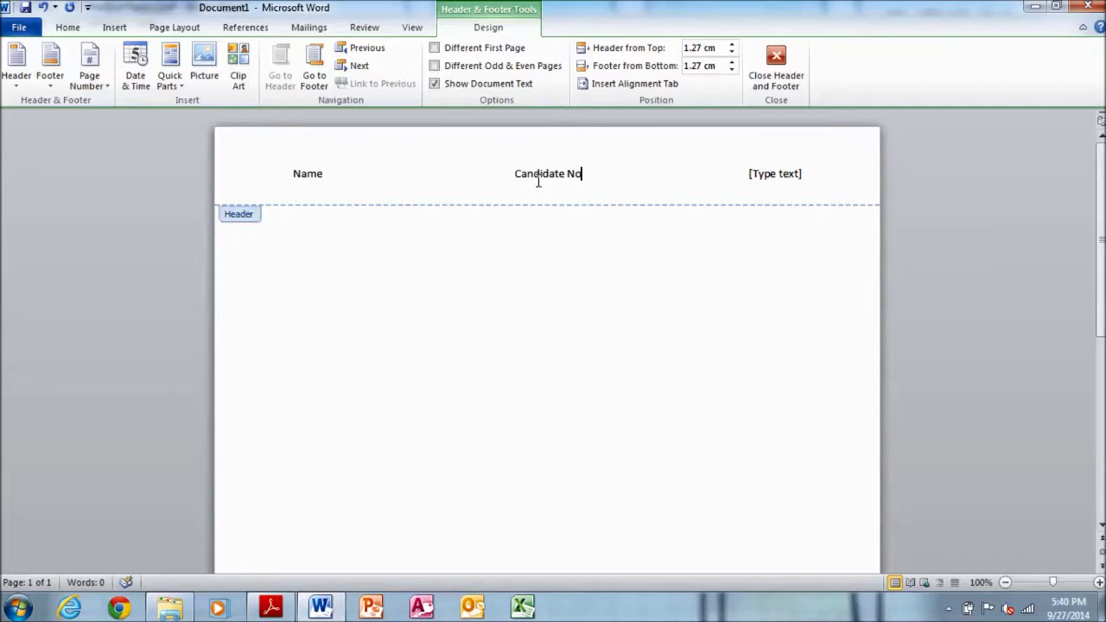
type(".")
left_click(775, 176)
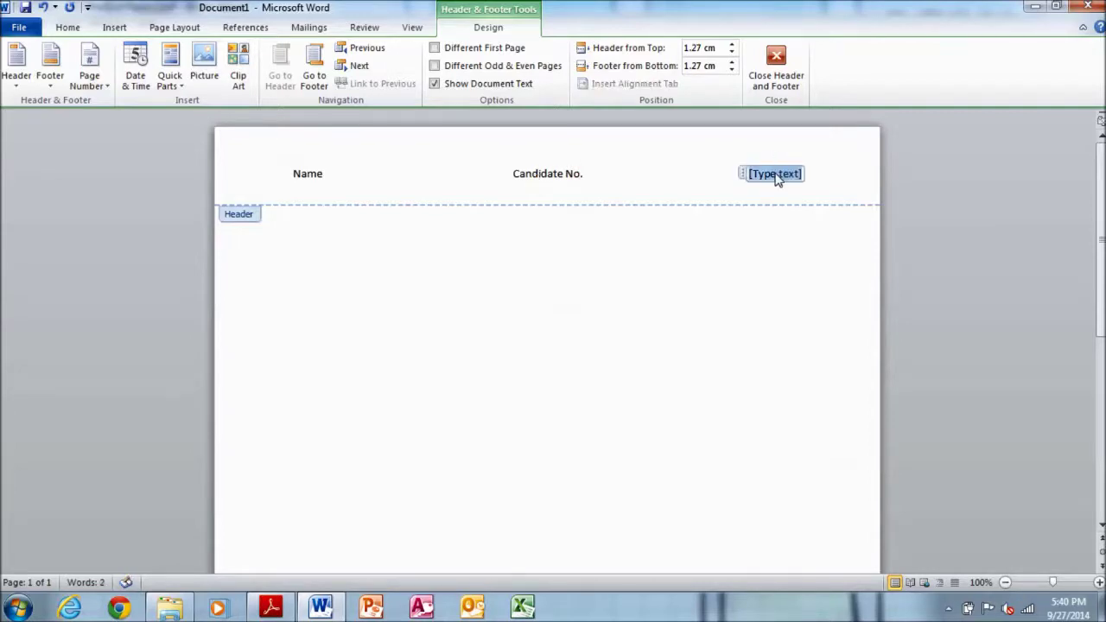
type("Centre No.")
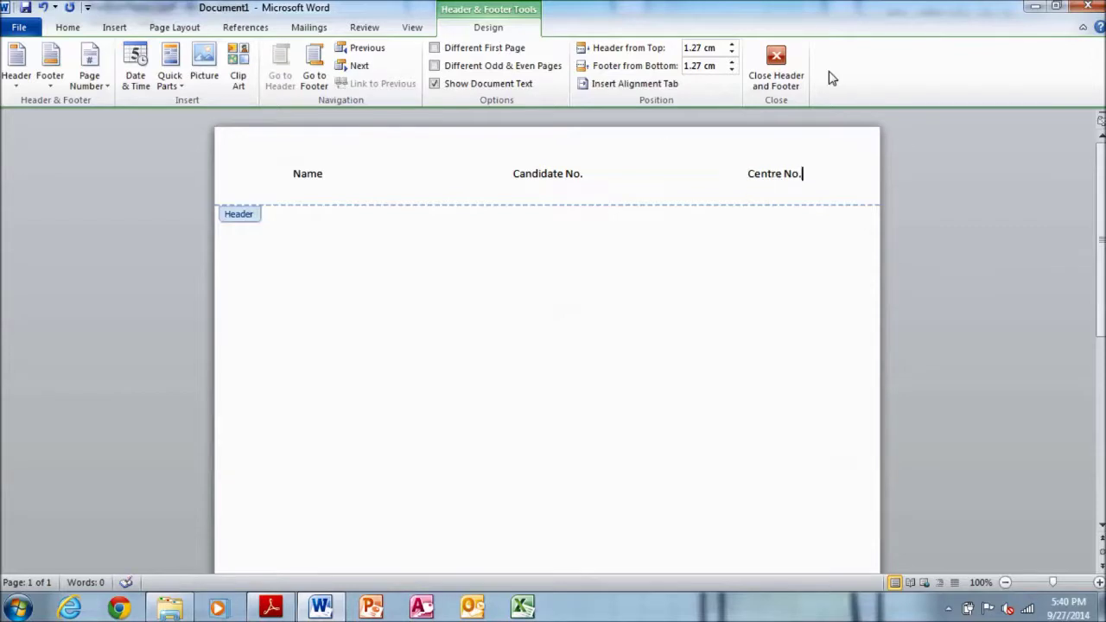
left_click(776, 64)
left_click(270, 608)
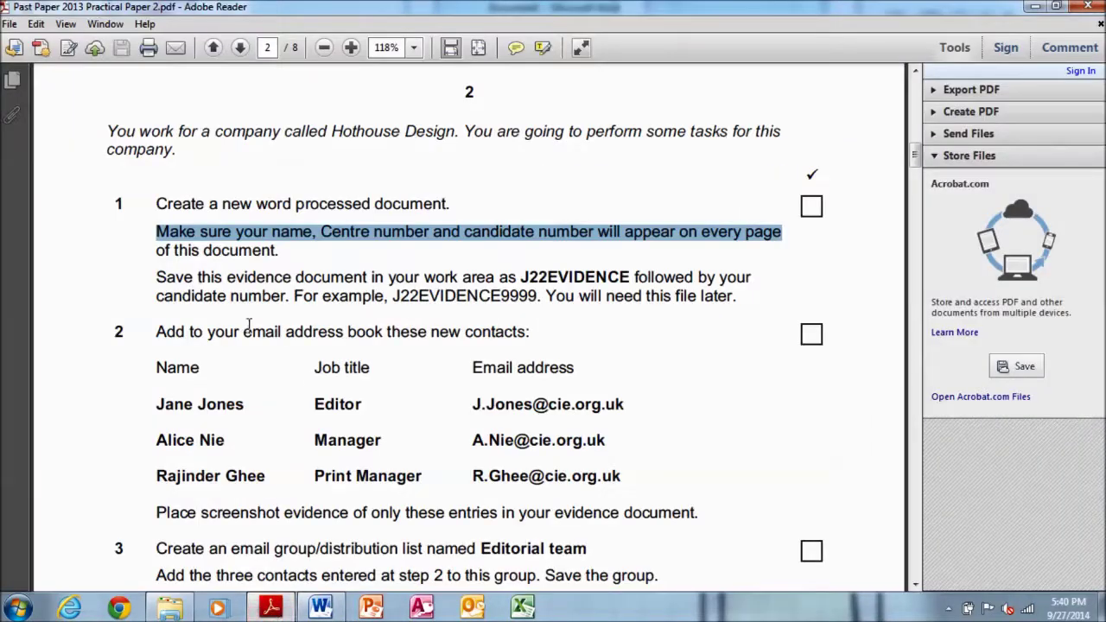
Copy the file name J22EVIDENCE from step 1 of the exam paper and return to Word
left_click_drag(156, 278, 506, 276)
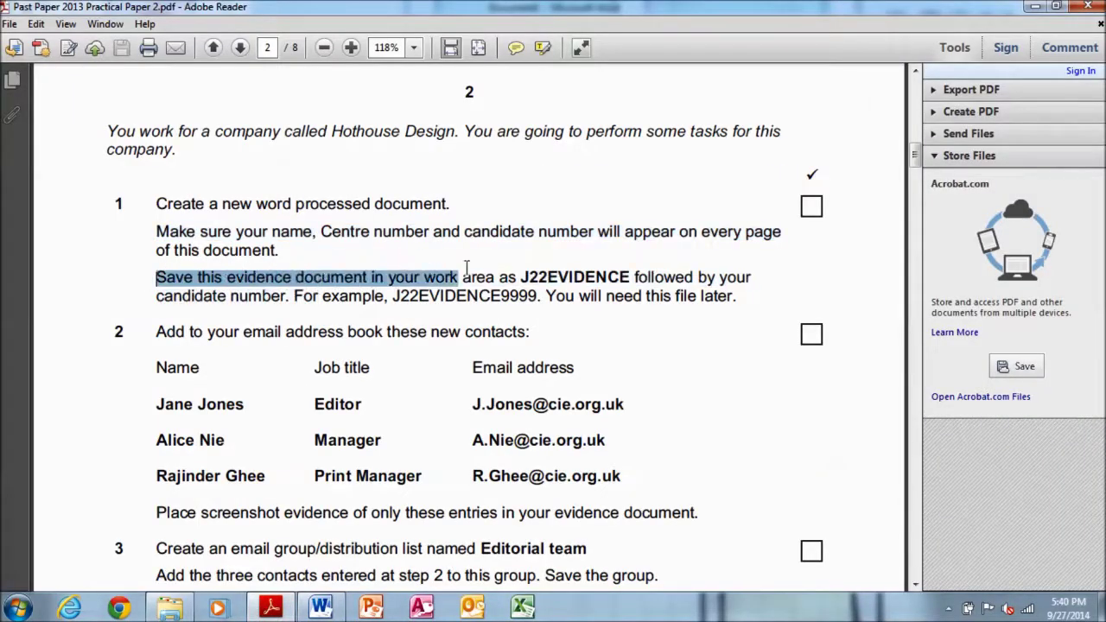
left_click_drag(519, 278, 629, 278)
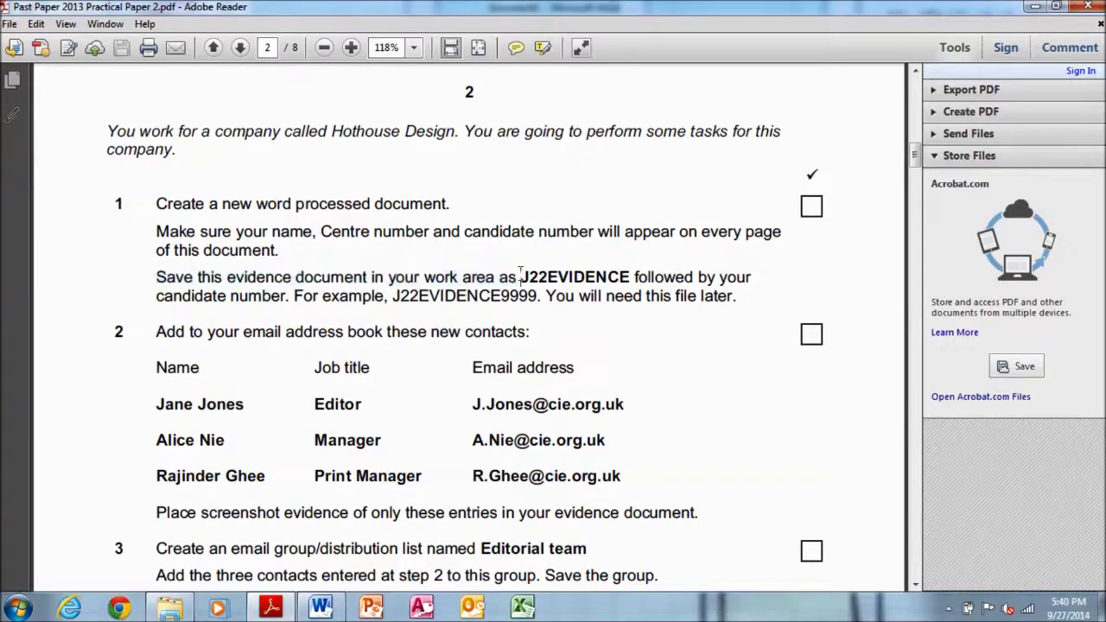
right_click(610, 285)
left_click(627, 289)
left_click_drag(156, 296, 640, 296)
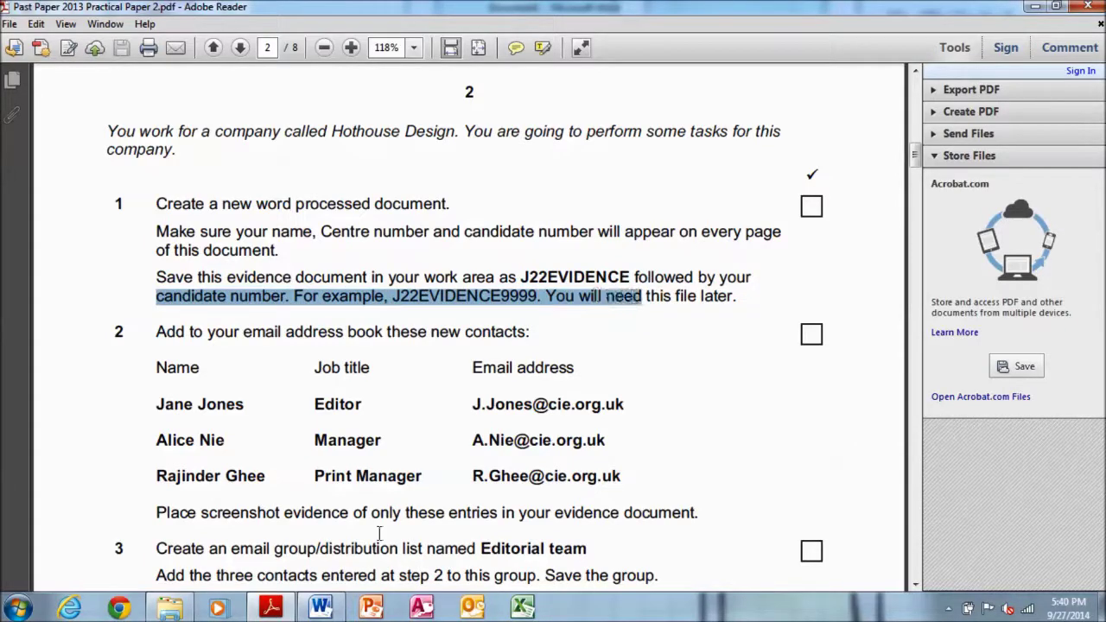
left_click(321, 609)
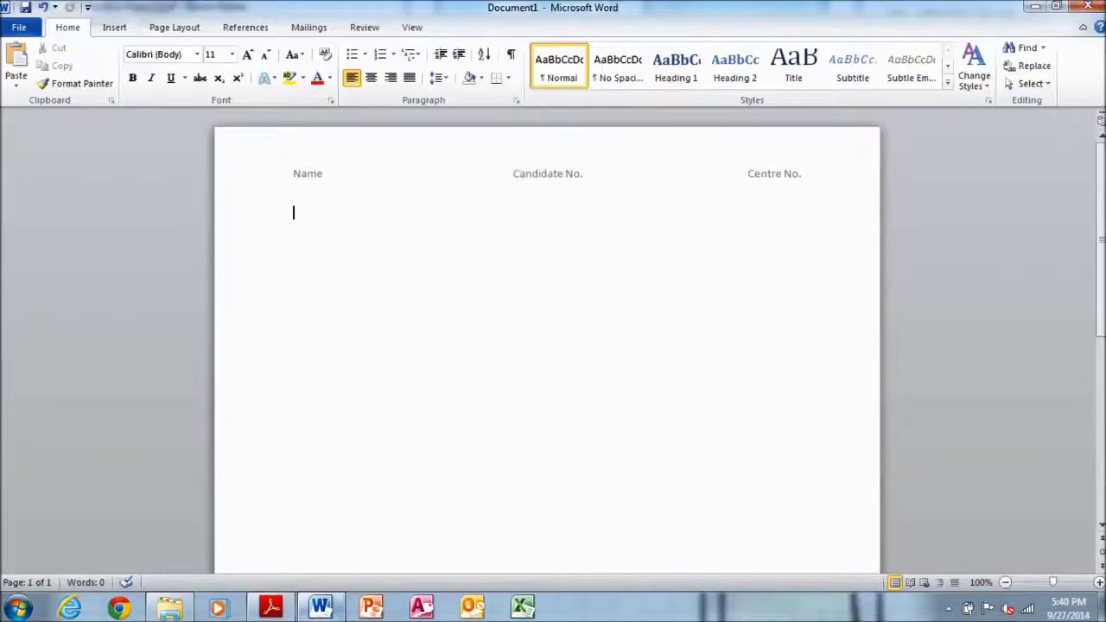
left_click(7, 27)
Save the document as J22EVIDENCE0001 in the Desktop's Past Paper 2013 Practical Paper 2 folder
left_click(54, 75)
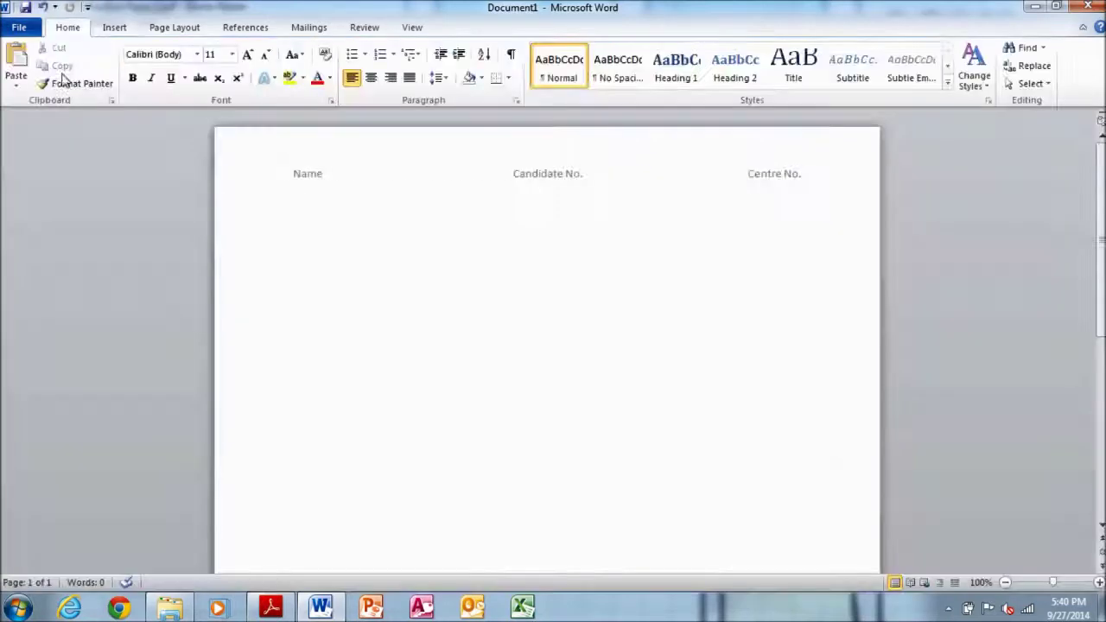
left_click(61, 120)
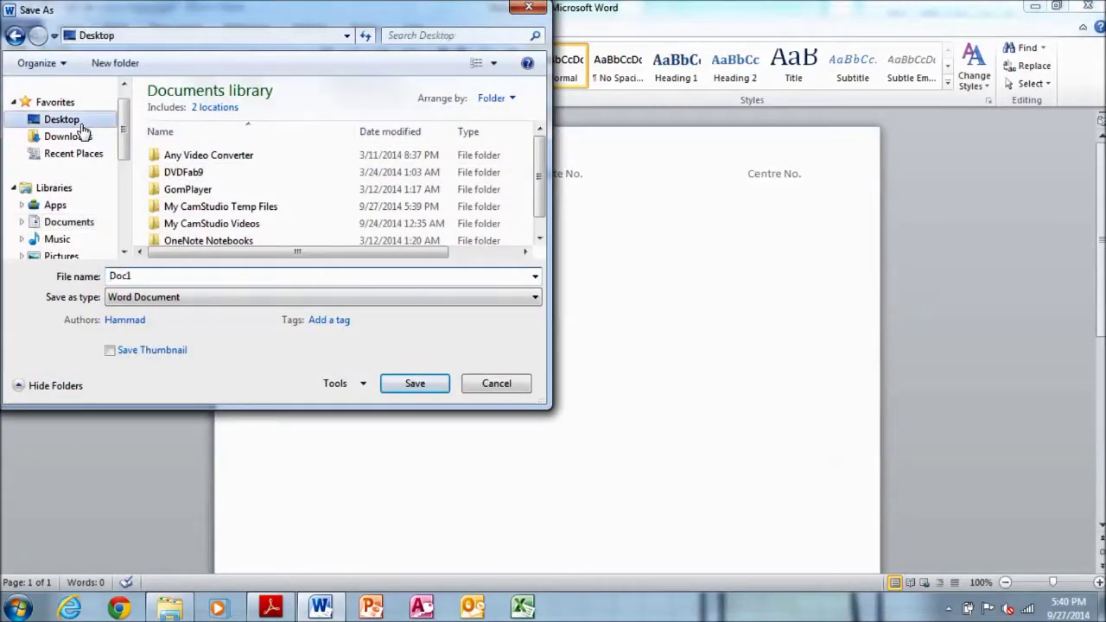
double_click(290, 207)
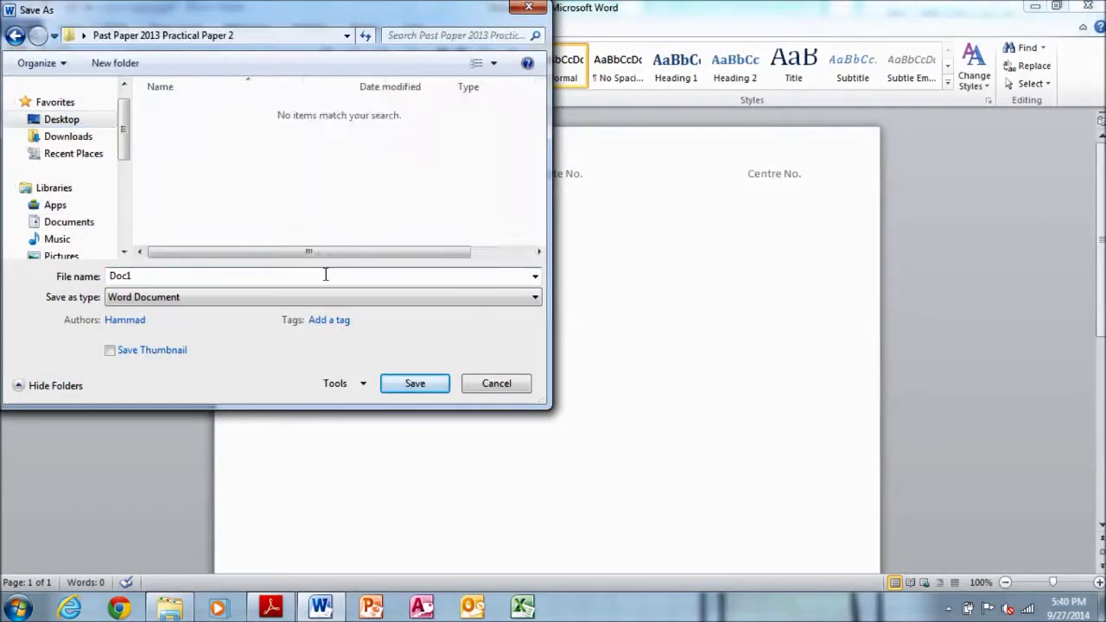
type("J22EVIDENCE000")
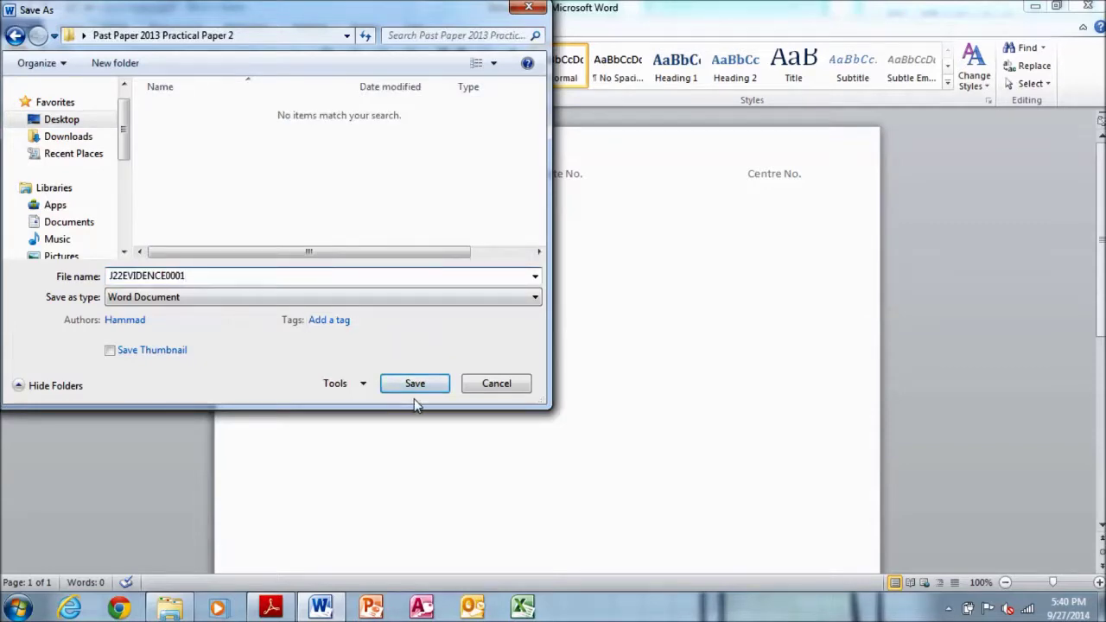
left_click(413, 388)
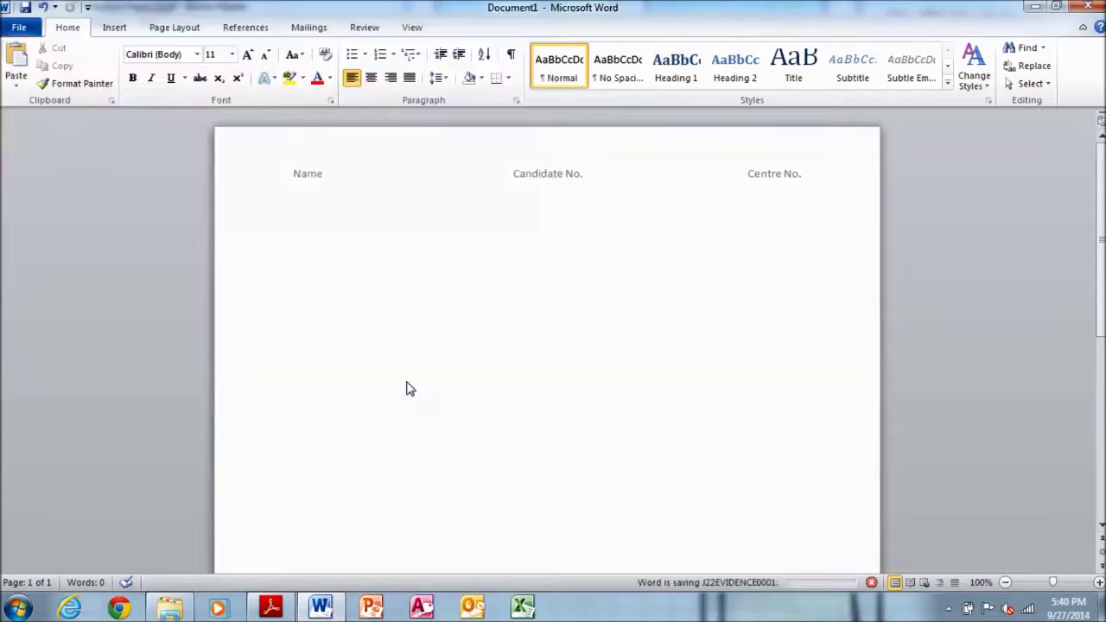
left_click(293, 609)
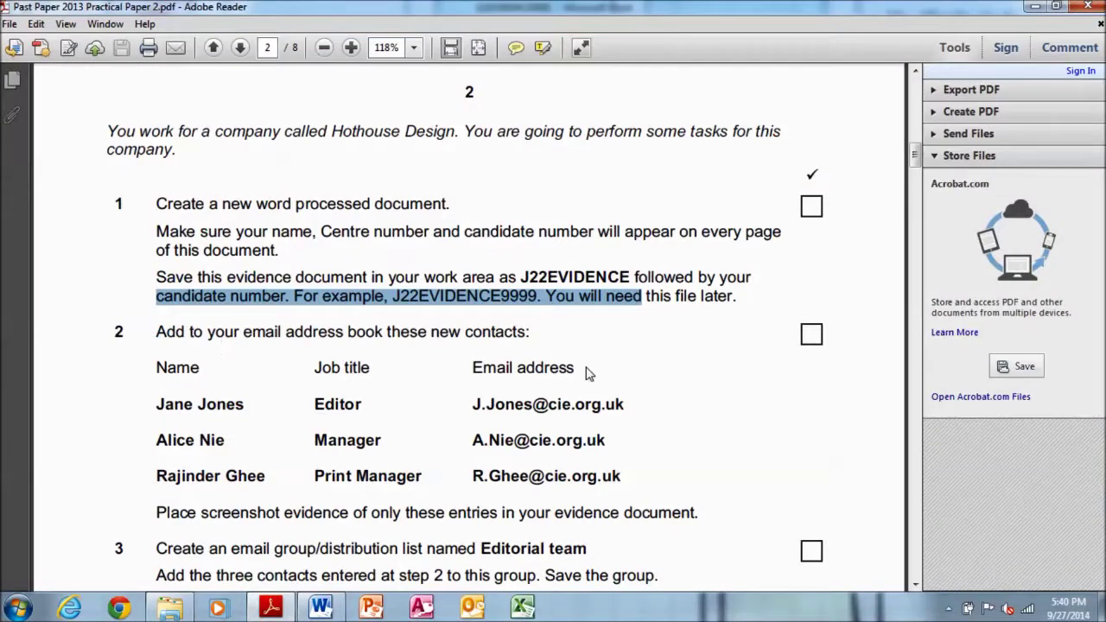
Highlight the completed introduction and step 1 instructions in yellow
mouse_move(107, 131)
left_mouse_down()
mouse_move(452, 264)
mouse_move(732, 300)
left_mouse_up()
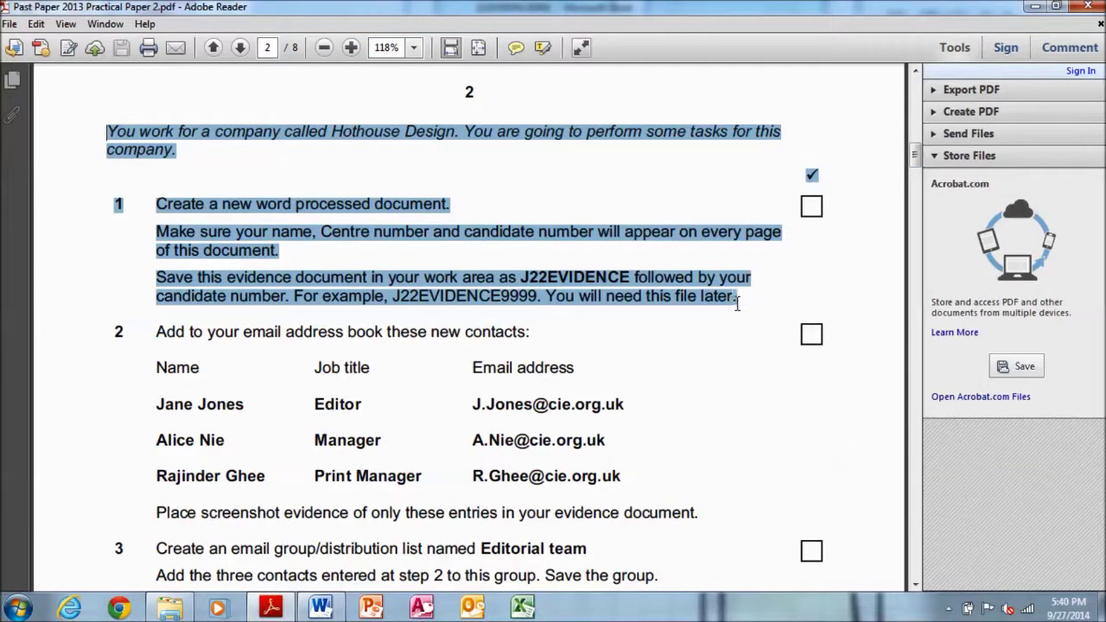
right_click(721, 300)
left_click(749, 325)
Scroll to step 2 and select the contacts instruction and the first contact's name
left_click_drag(916, 158, 917, 178)
left_click_drag(152, 171, 487, 176)
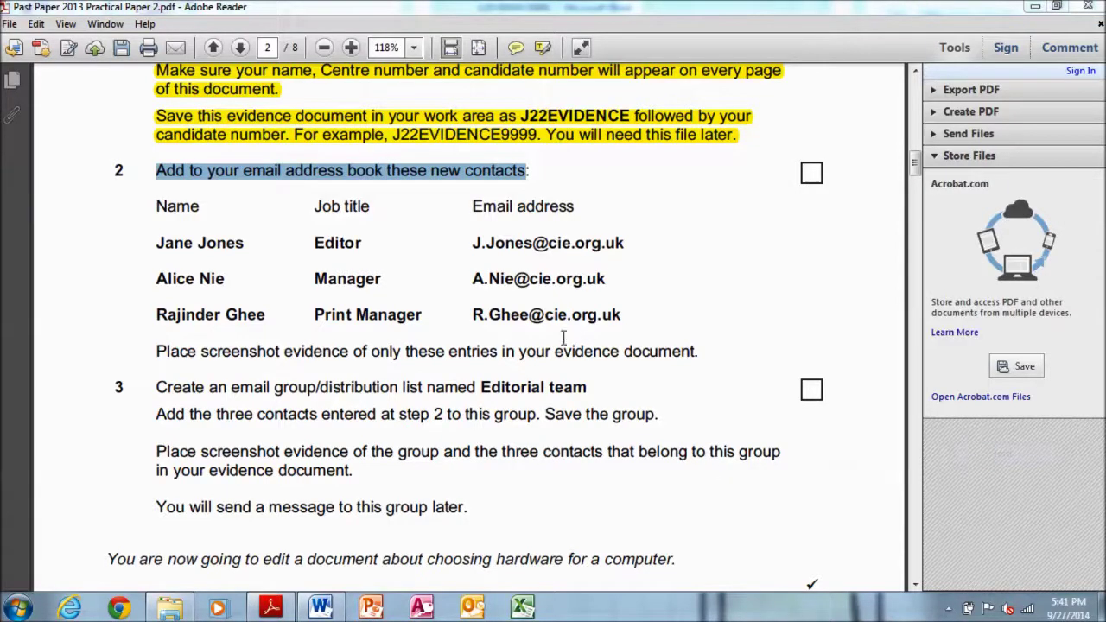
left_click_drag(145, 170, 526, 170)
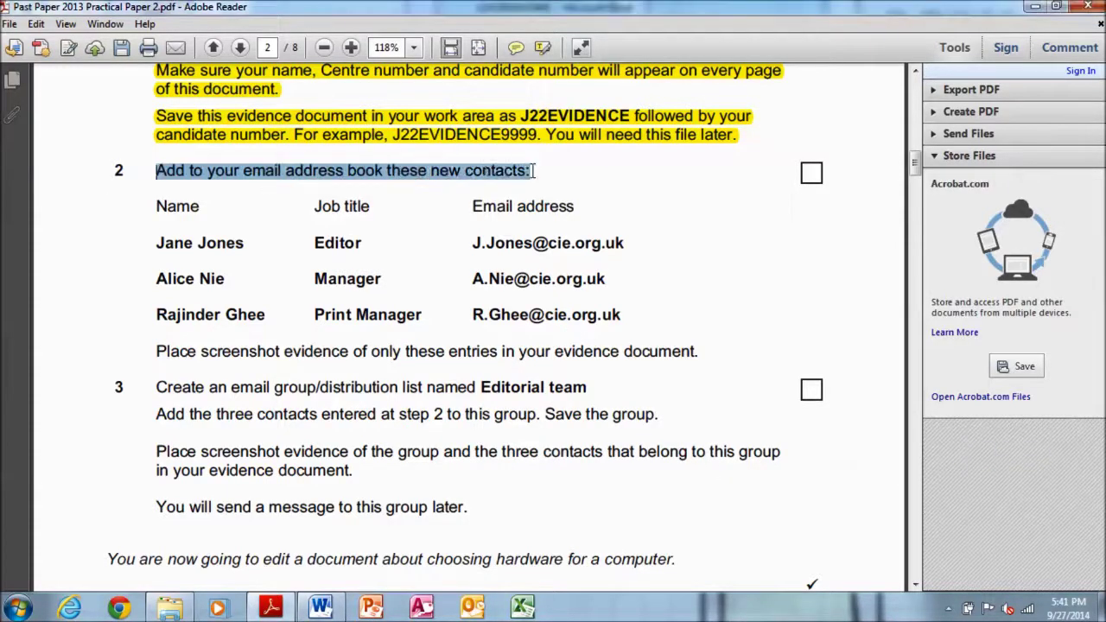
left_click_drag(160, 249, 239, 240)
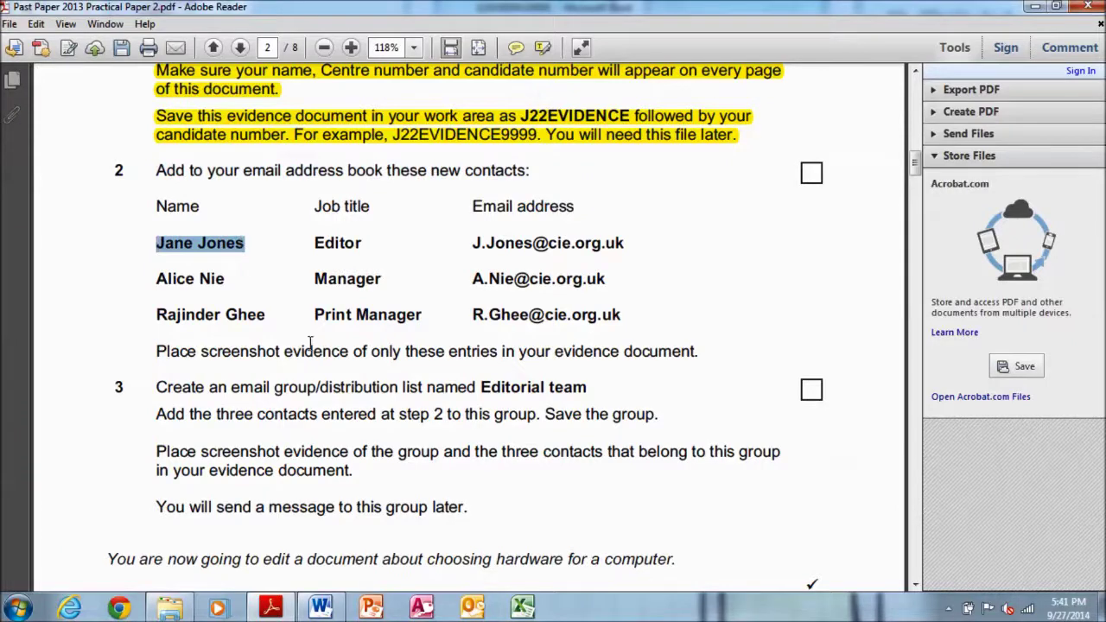
Start a new Outlook contact and enter the first contact's full name
left_click(472, 608)
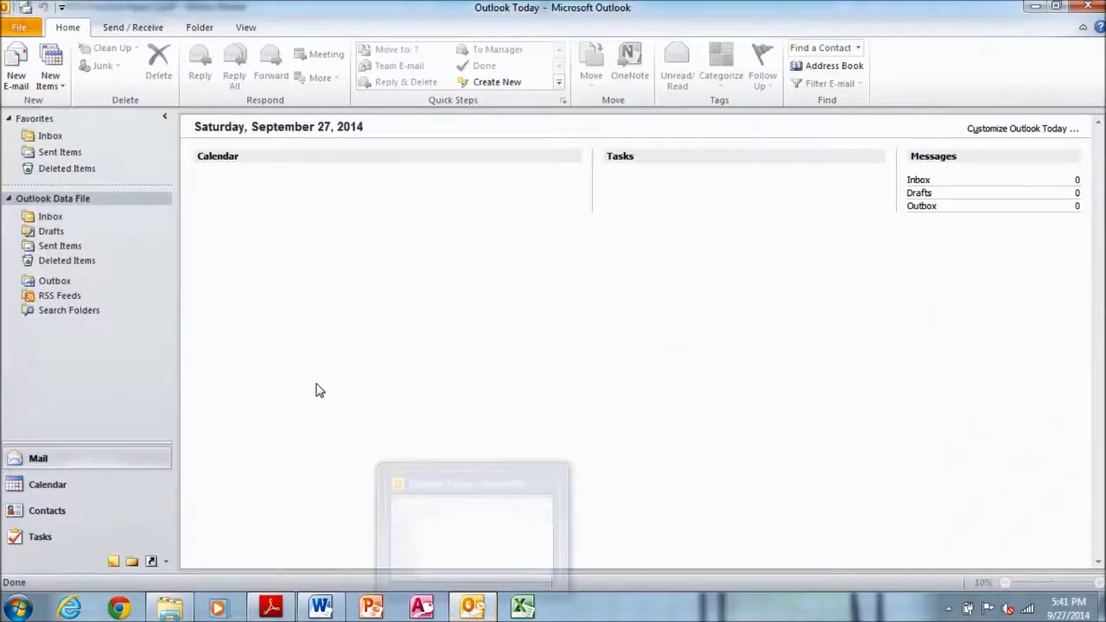
left_click(104, 512)
key("alt+Tab")
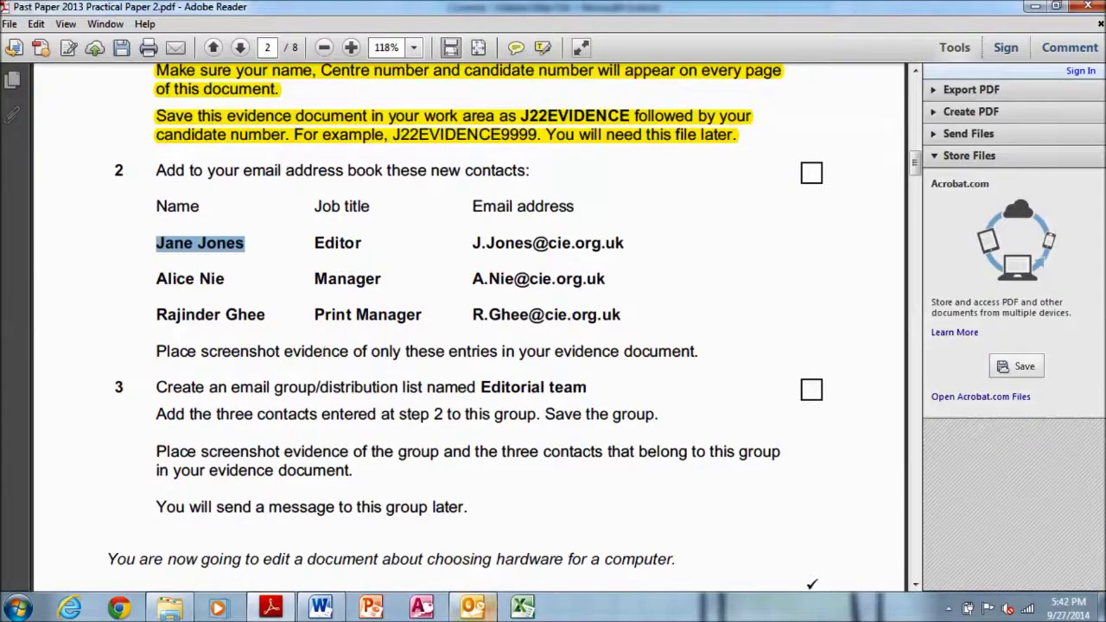
key("alt+Tab")
left_click(17, 77)
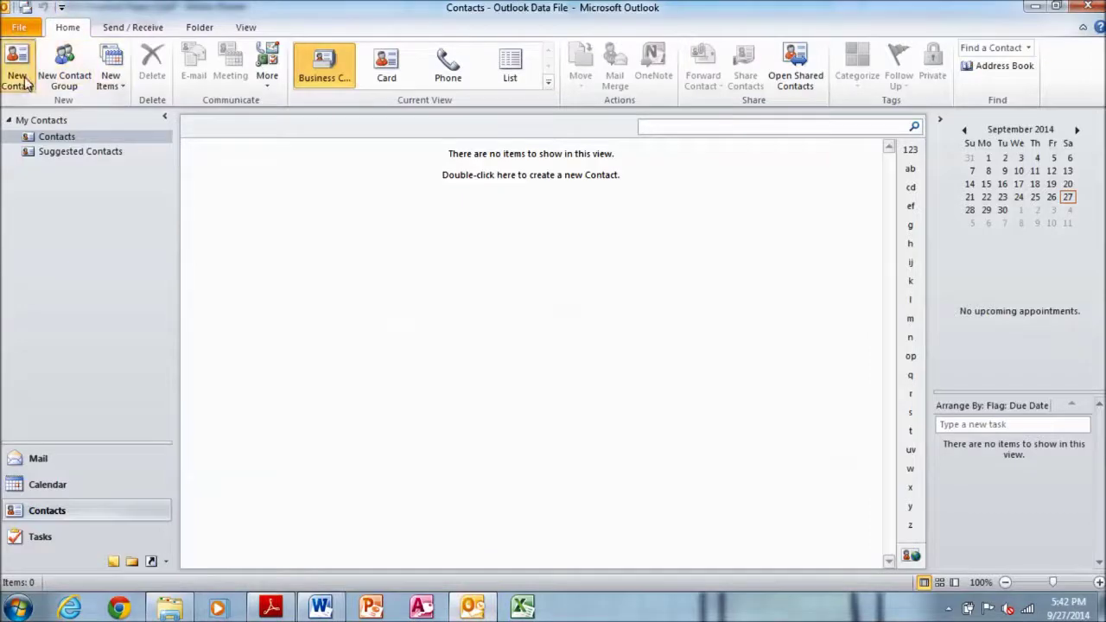
type("Jane Jones")
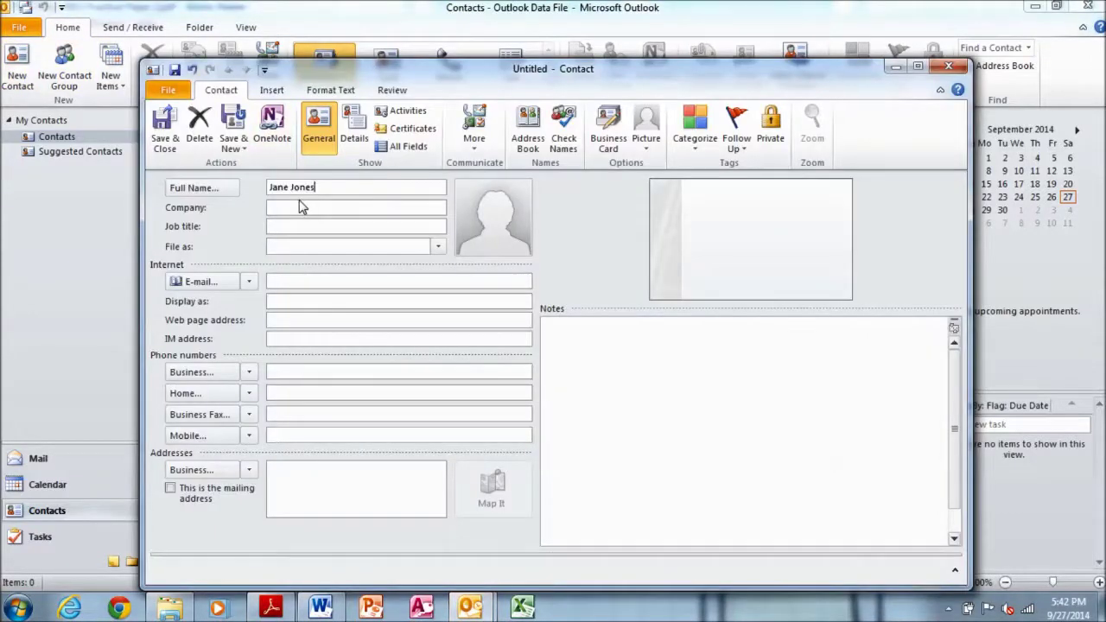
Copy the job title Editor from the exam paper and move to the contact's Job title field
left_click(270, 608)
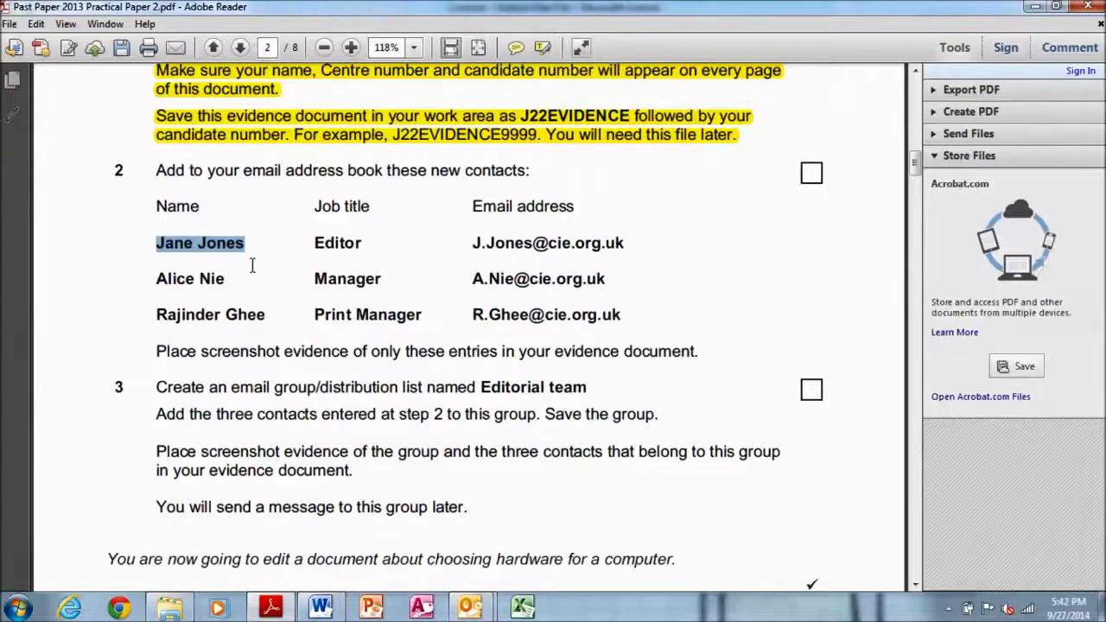
left_click_drag(307, 243, 361, 245)
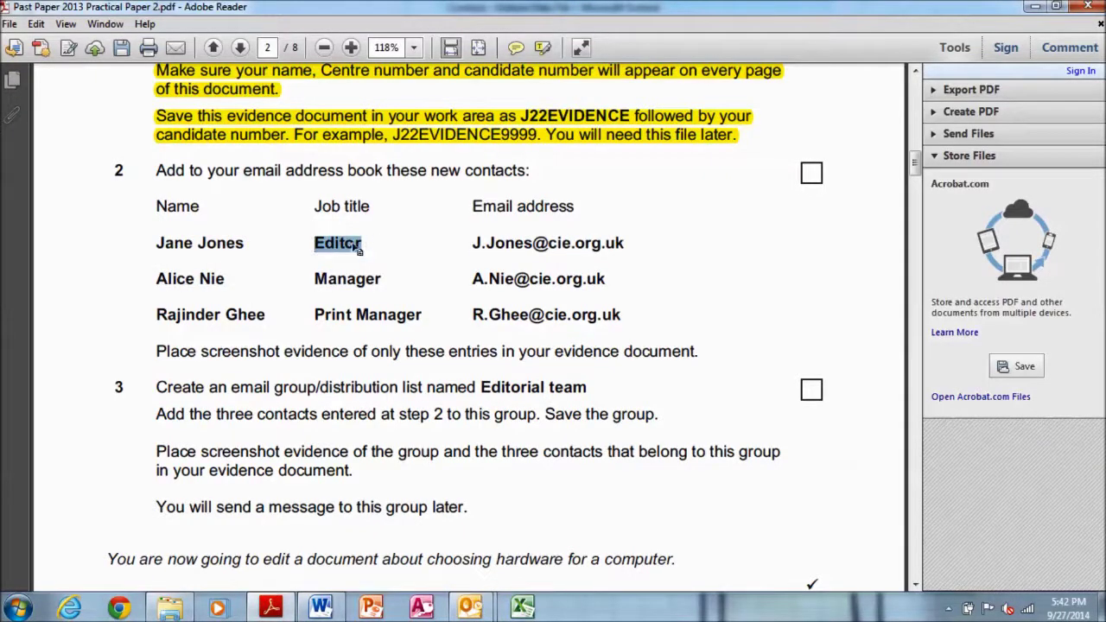
right_click(357, 248)
left_click(375, 254)
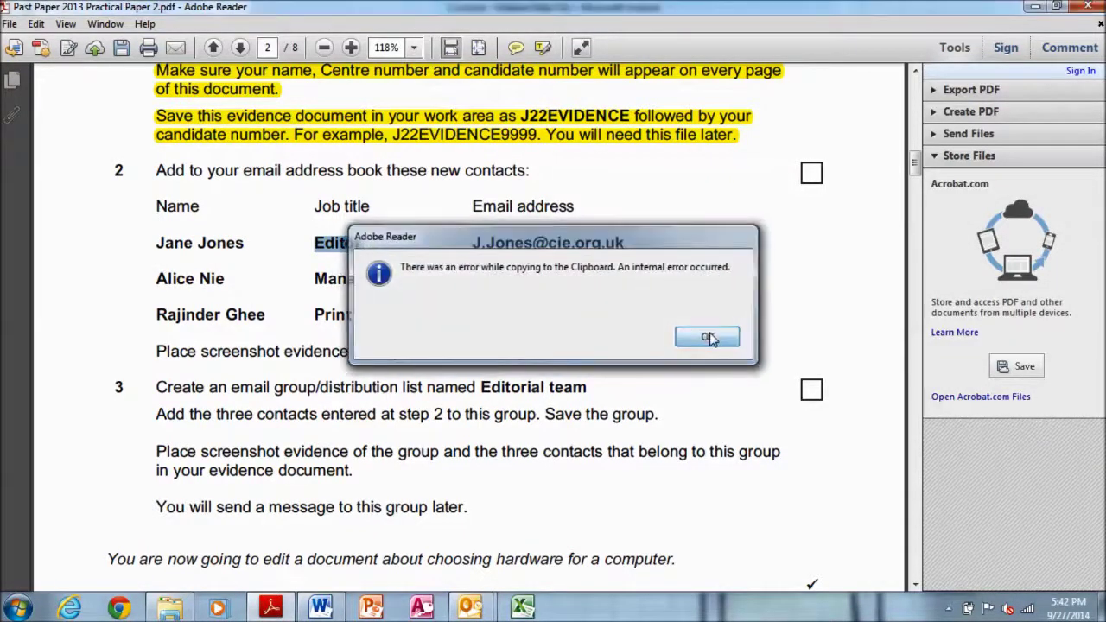
left_click(709, 339)
mouse_move(471, 607)
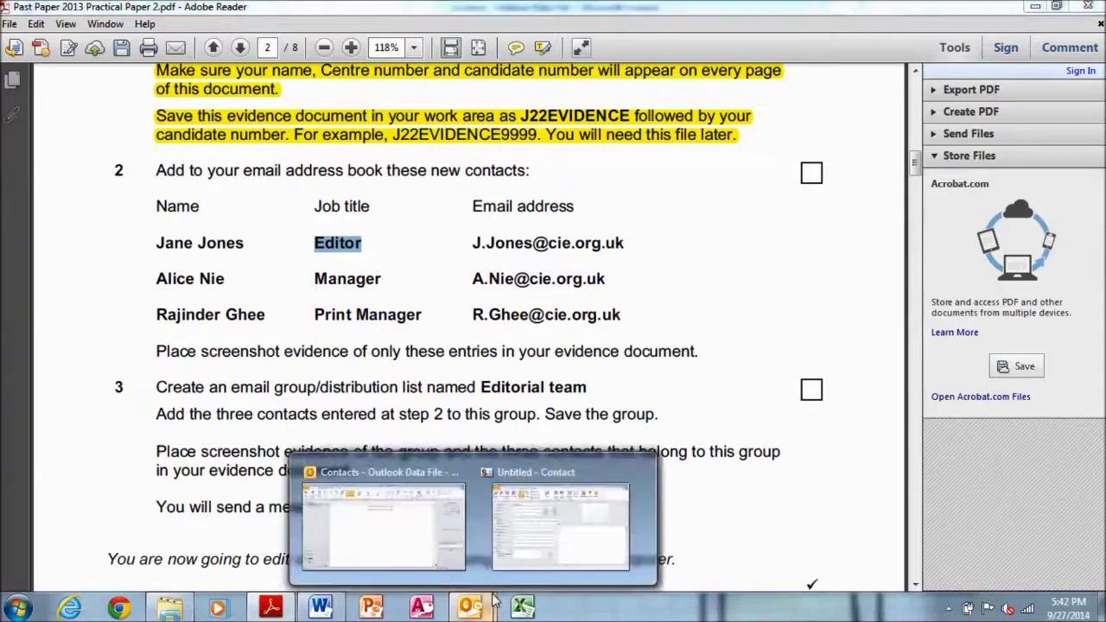
left_click(558, 588)
left_click(302, 225)
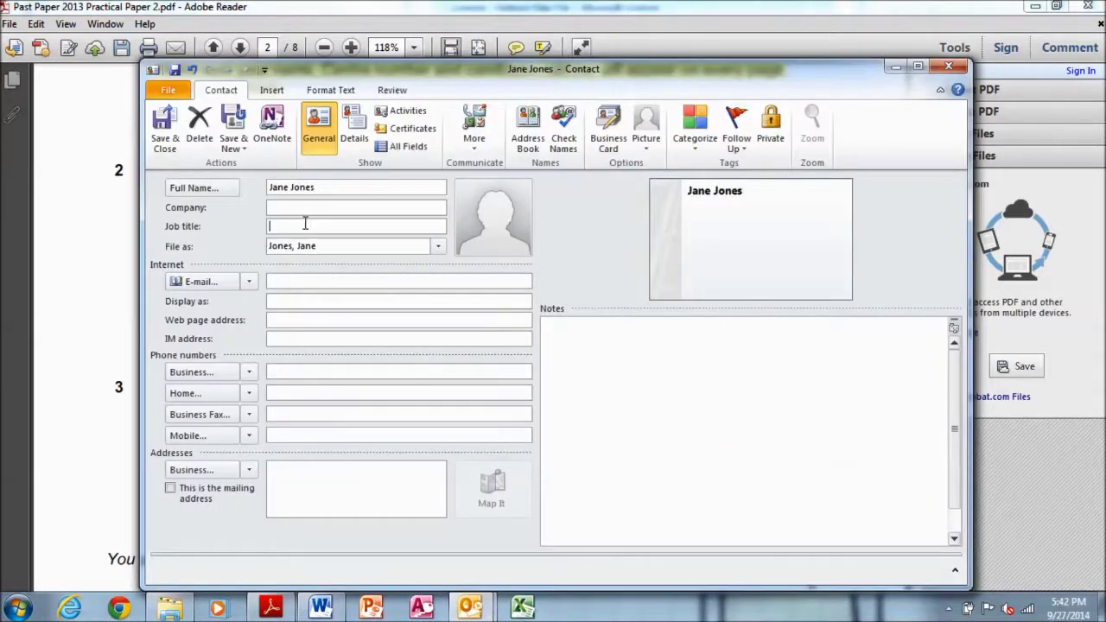
Copy the first contact's e-mail address from the paper, discarding an accidentally opened message
left_click(271, 608)
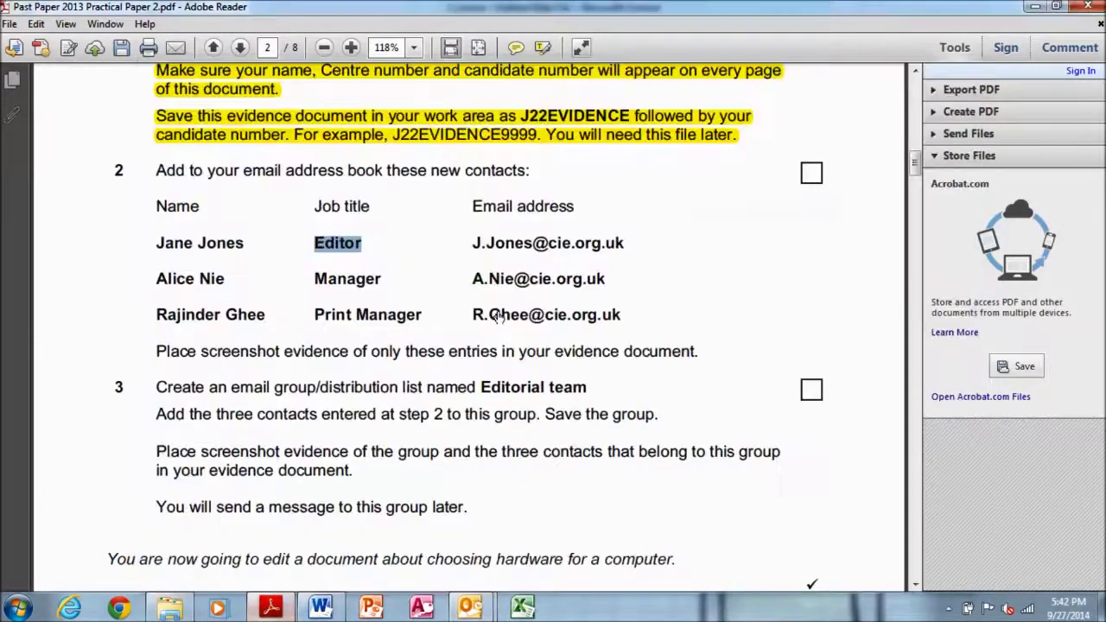
left_click(474, 246)
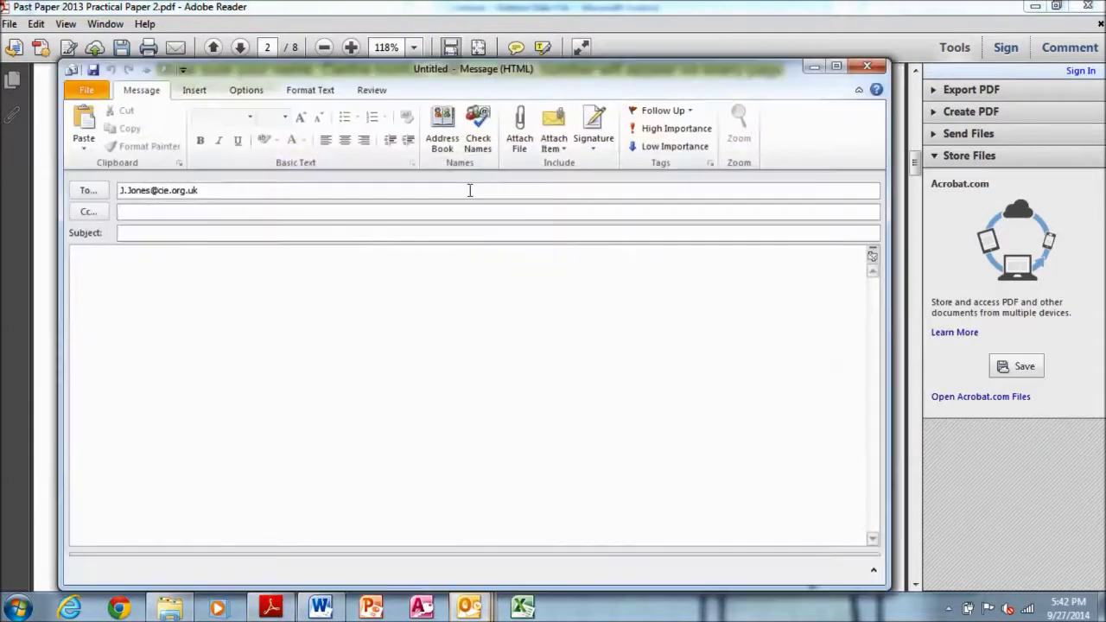
left_click(867, 65)
left_click(555, 343)
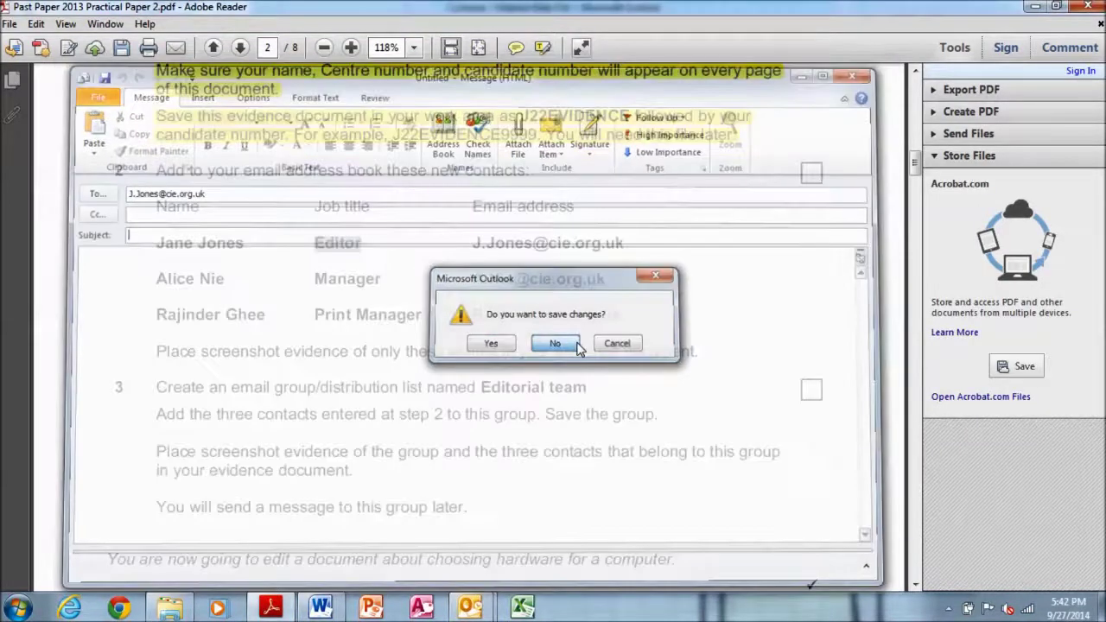
left_click_drag(626, 245, 484, 253)
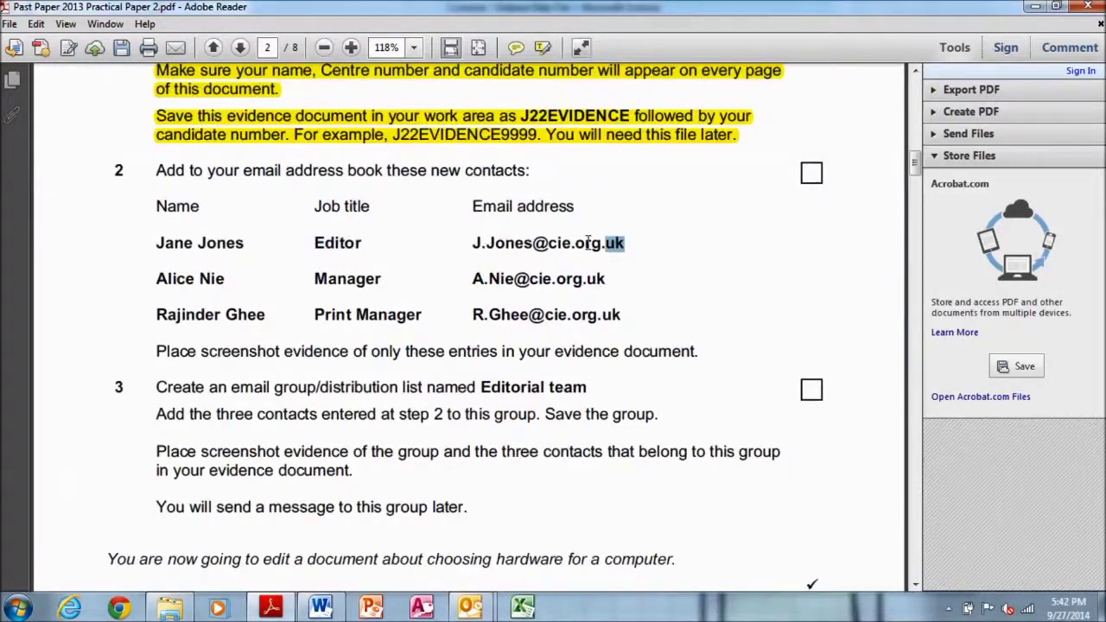
right_click(474, 257)
left_click(493, 257)
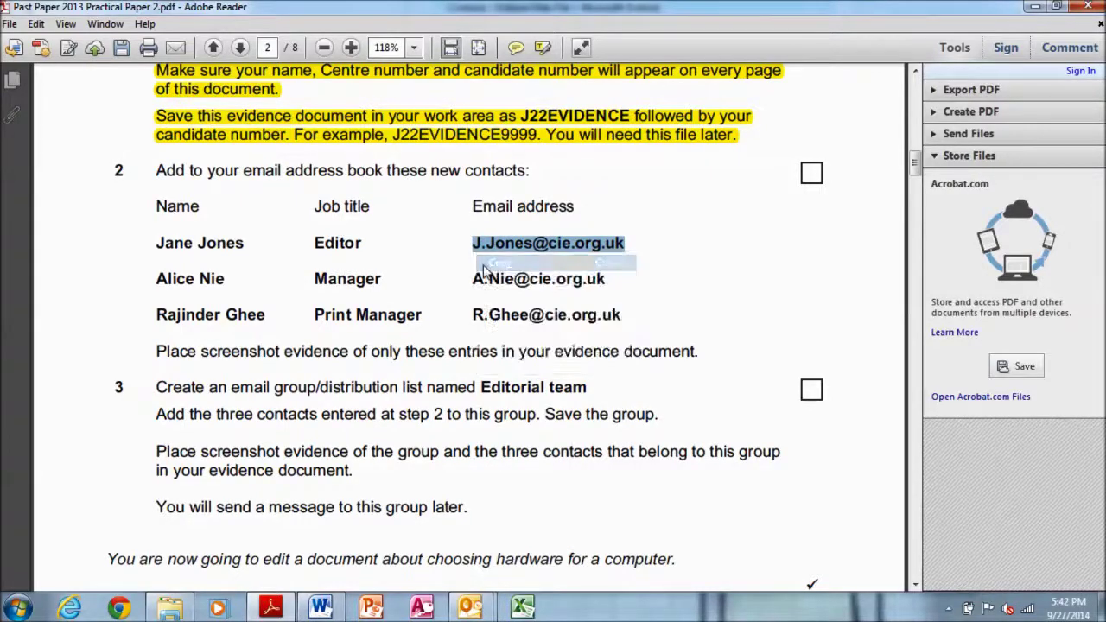
Paste the e-mail address into the contact's E-mail field and save the contact
mouse_move(471, 609)
left_click(548, 530)
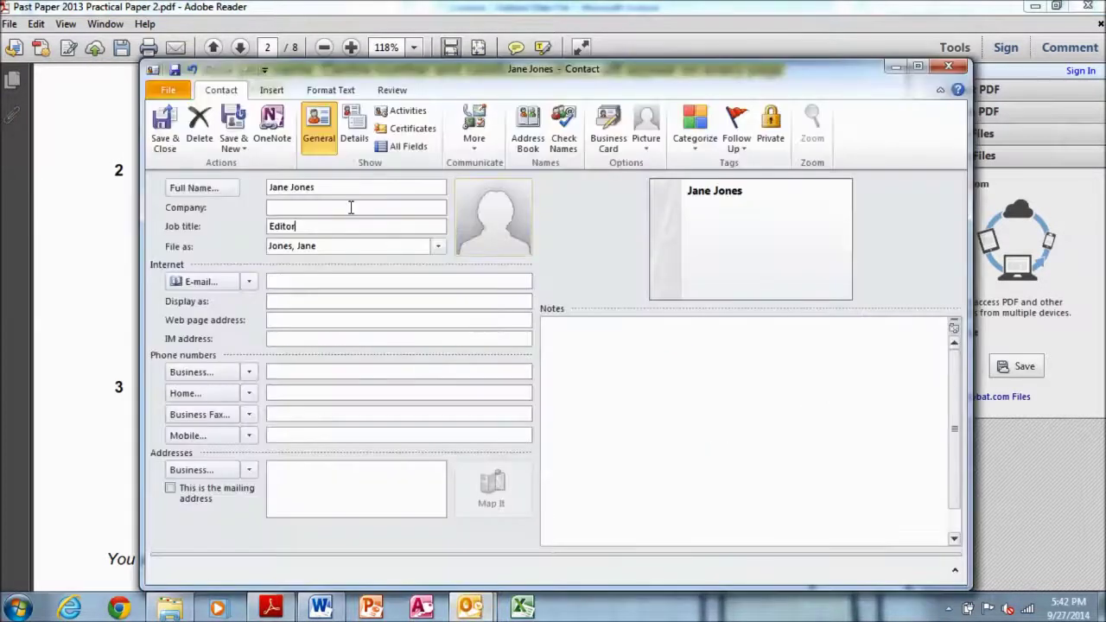
left_click(362, 281)
key("ctrl+v")
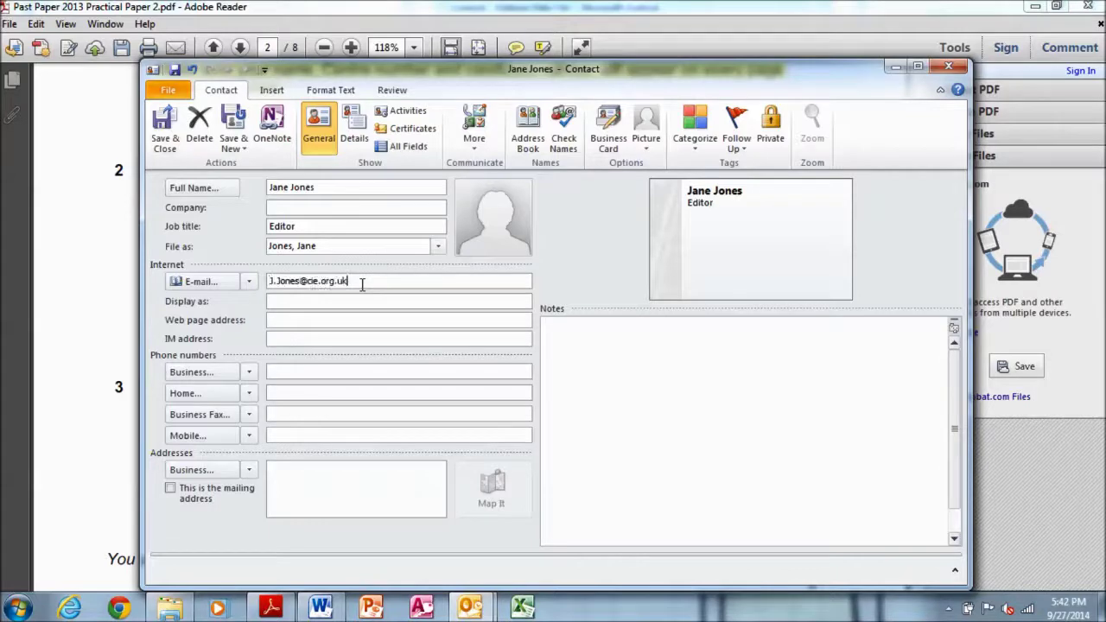
left_click(164, 126)
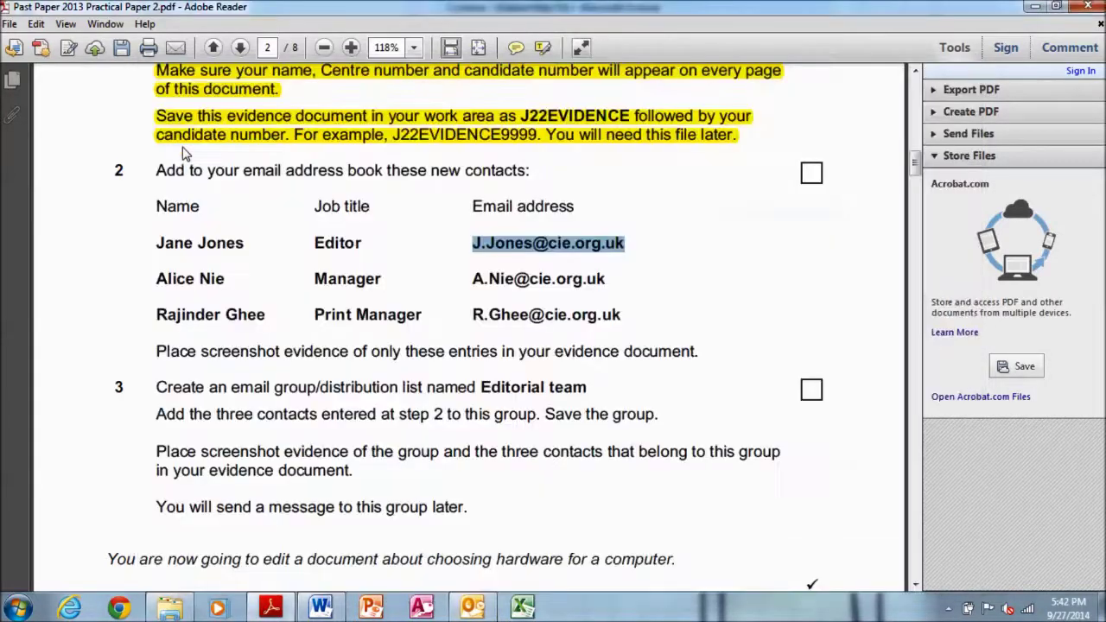
Copy the second contact's name from the paper and start a new Outlook contact
left_click_drag(226, 278, 157, 278)
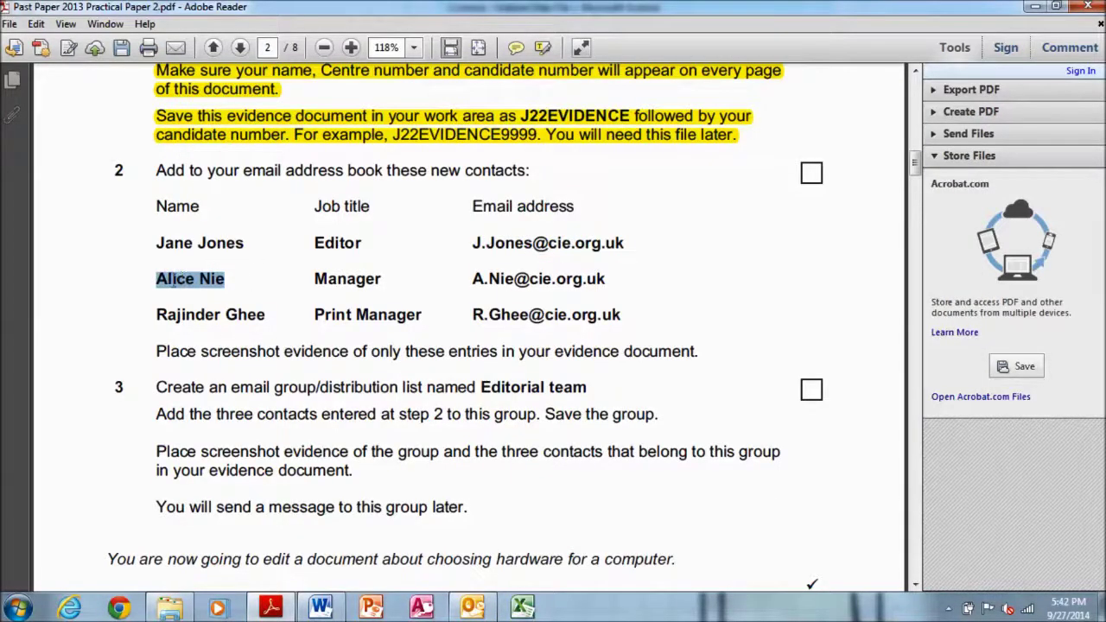
key("ctrl+c")
left_click(705, 337)
right_click(226, 280)
left_click(251, 294)
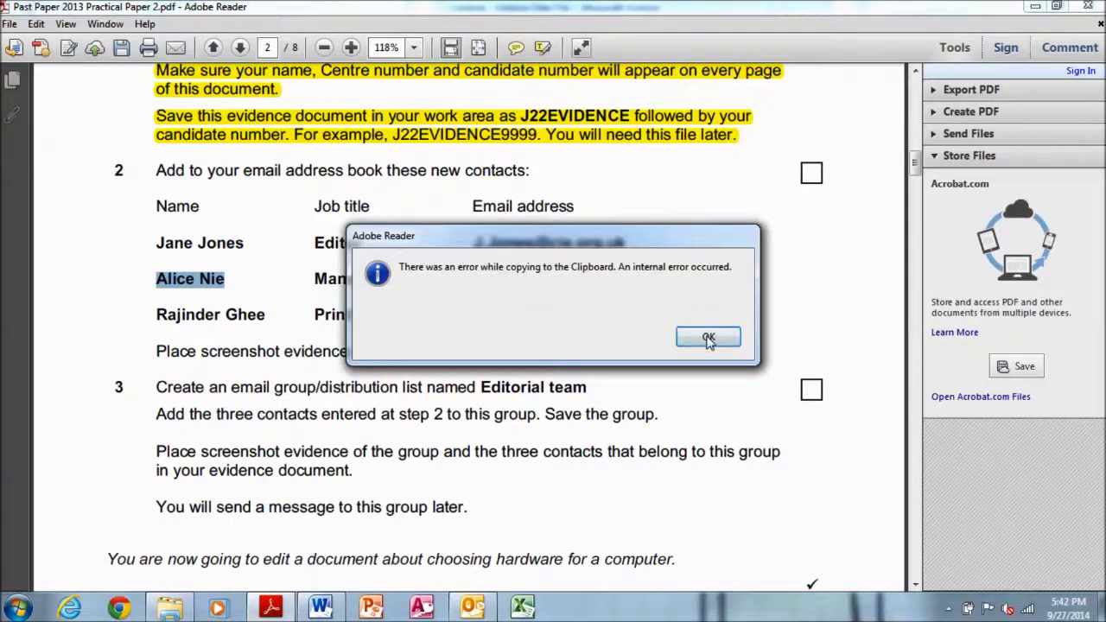
left_click(704, 337)
left_click(472, 607)
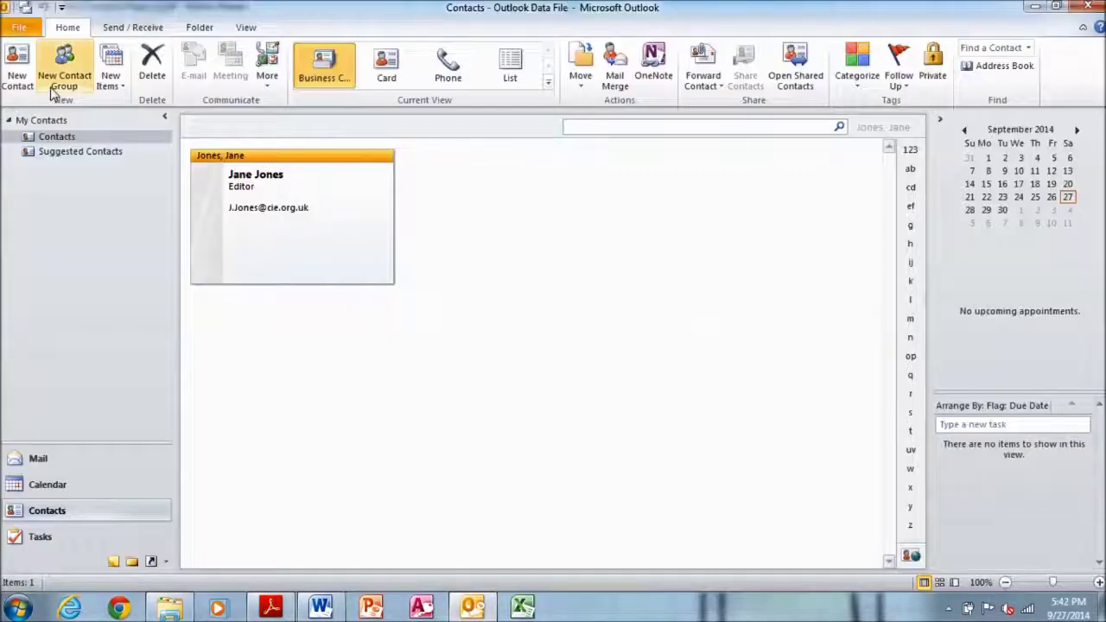
left_click(19, 78)
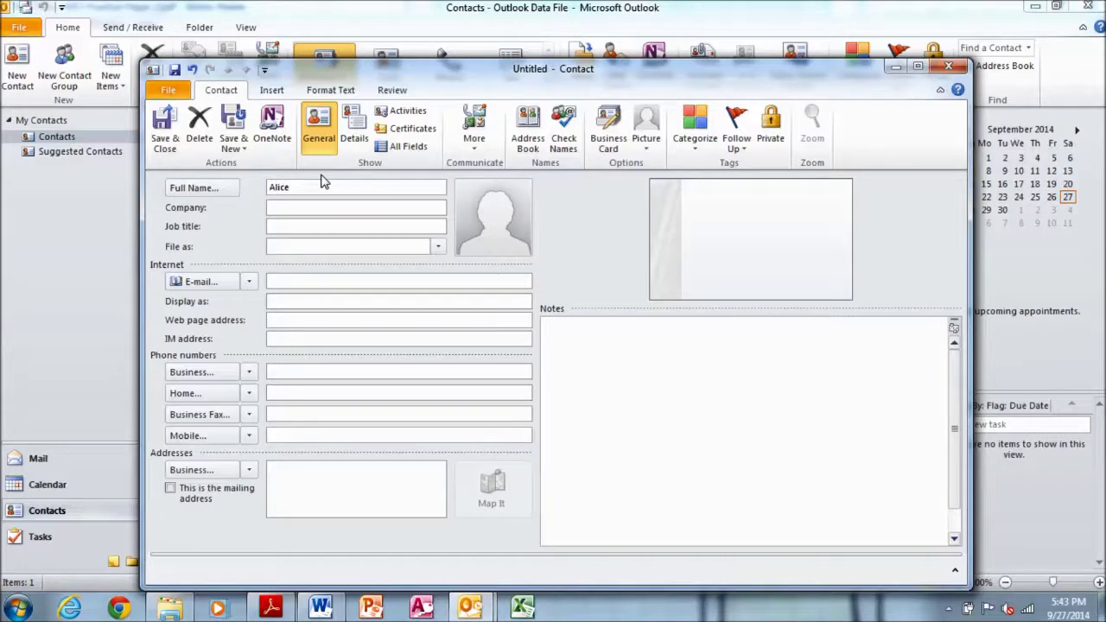
Select and copy the job title Manager from the exam paper
left_click(270, 608)
left_click(311, 278)
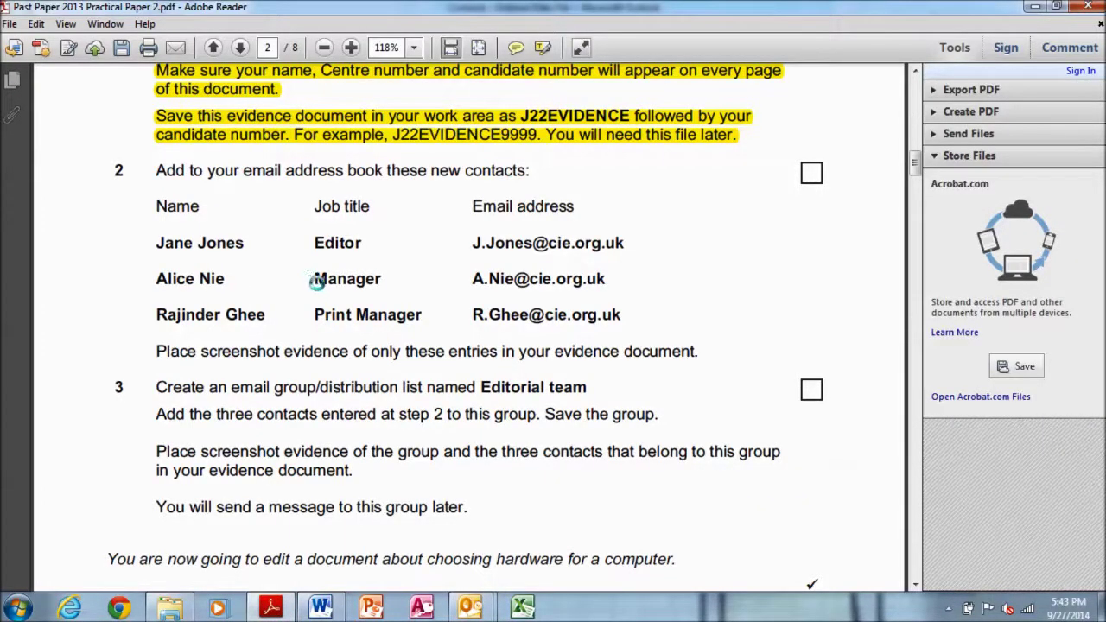
left_click_drag(318, 284, 424, 302)
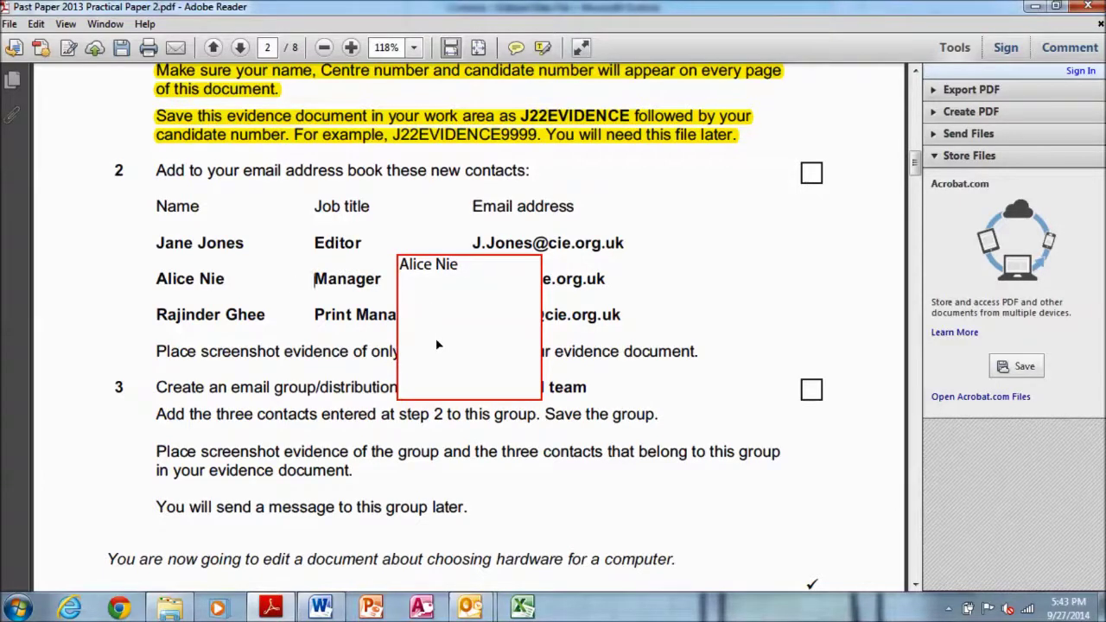
left_click_drag(436, 338, 403, 300)
left_click_drag(314, 281, 381, 283)
right_click(364, 285)
left_click(384, 292)
left_click(705, 335)
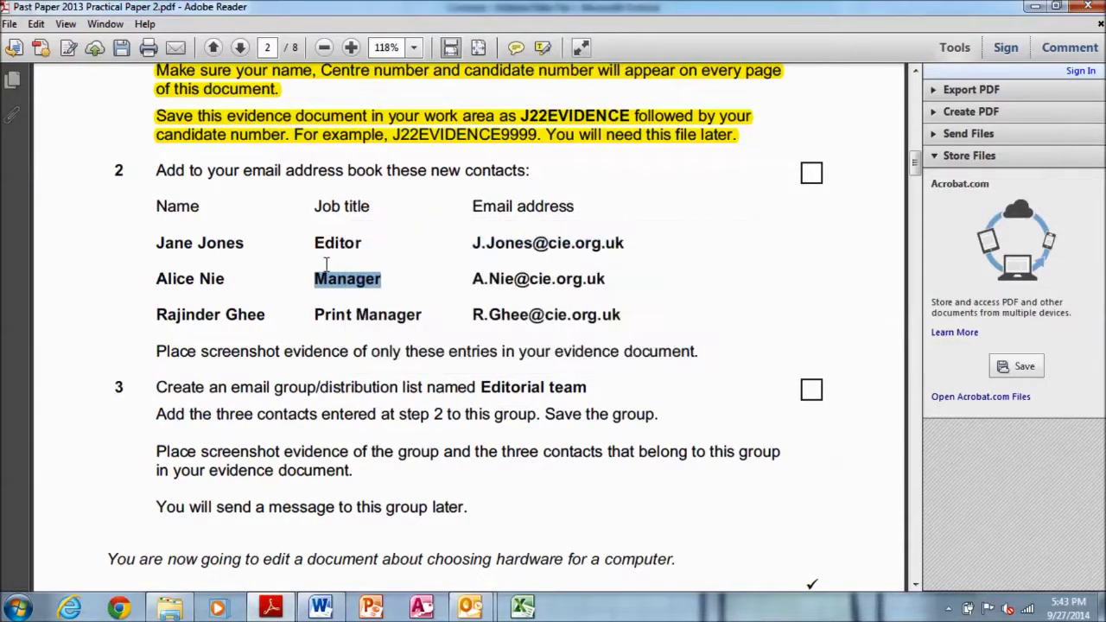
Copy Manager again and enter it in the second contact's Job title field
right_click(350, 294)
left_click(362, 298)
mouse_move(490, 603)
left_click(549, 497)
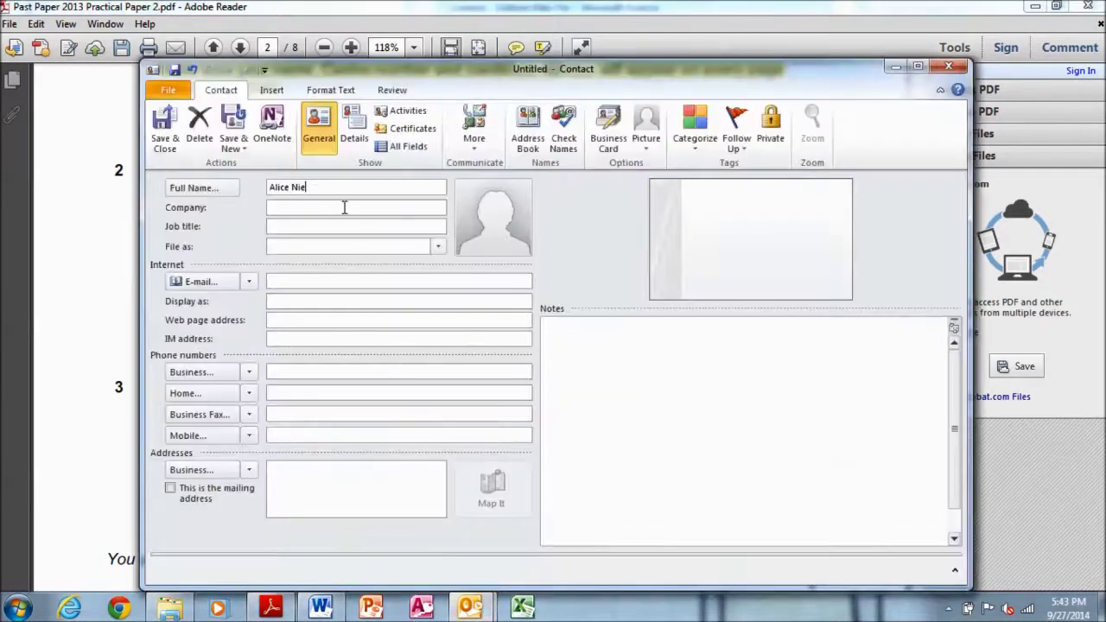
left_click(319, 223)
key("alt+Tab")
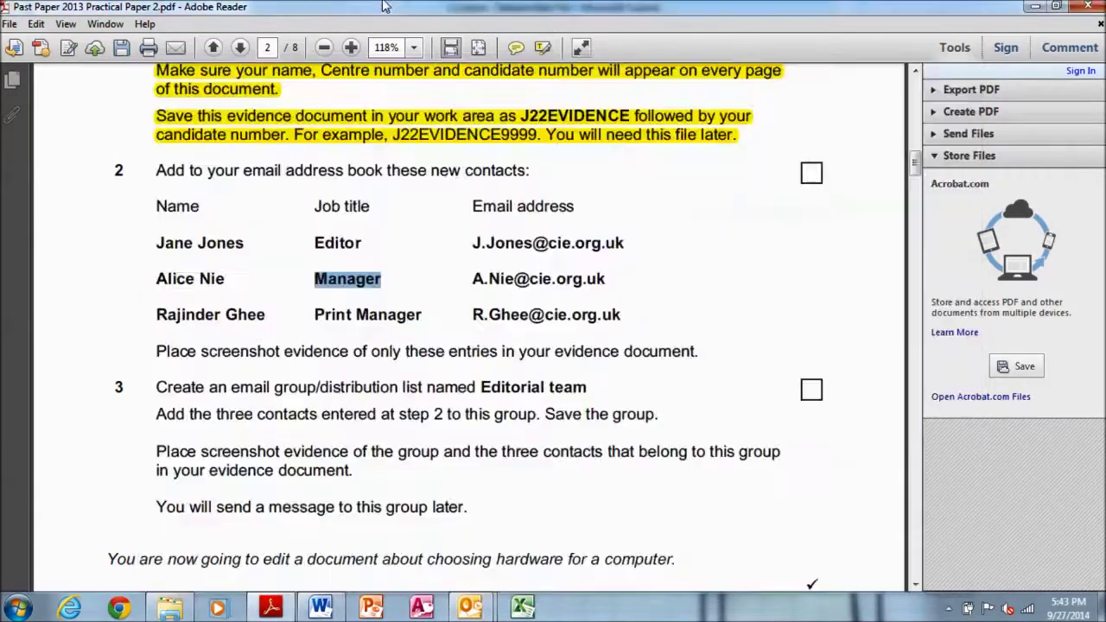
Copy the second contact's e-mail address into the contact and save it
left_click_drag(469, 281, 611, 285)
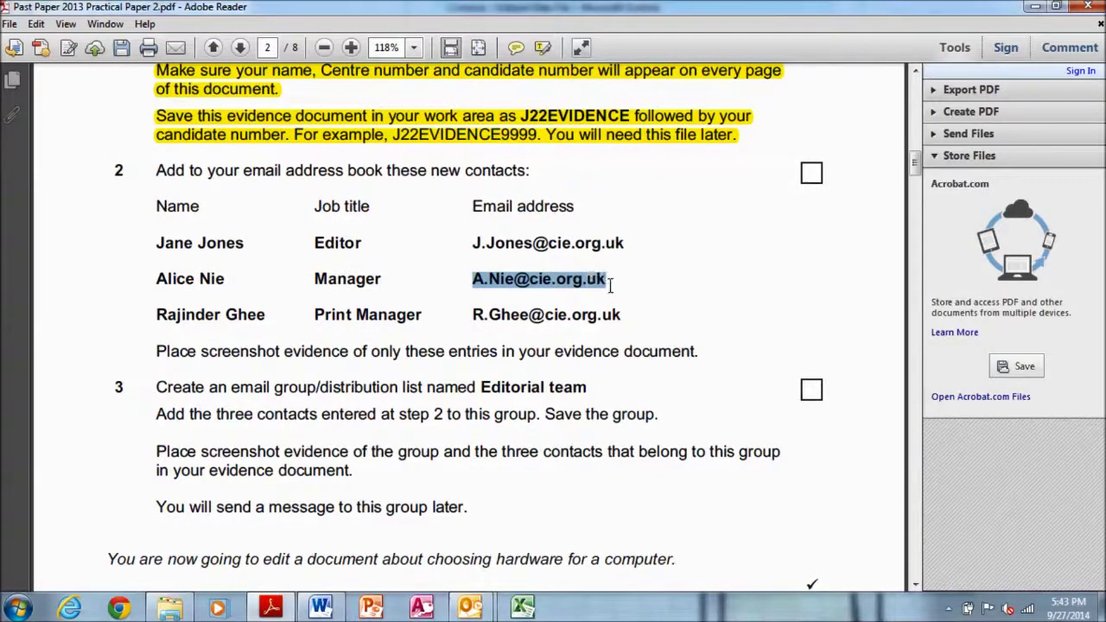
right_click(591, 285)
left_click(622, 291)
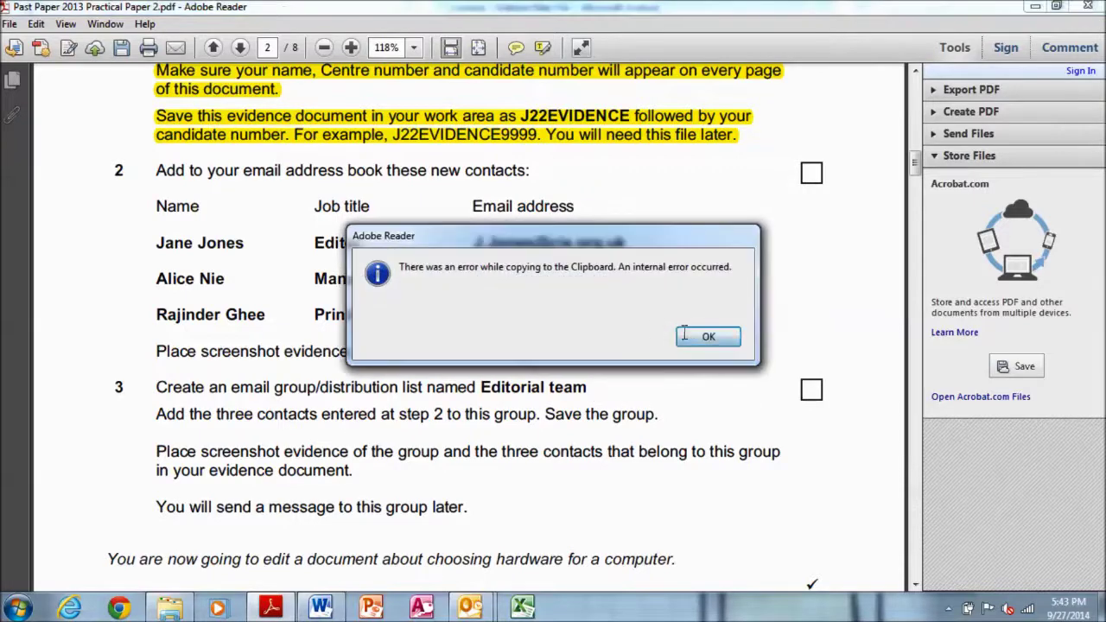
left_click(696, 335)
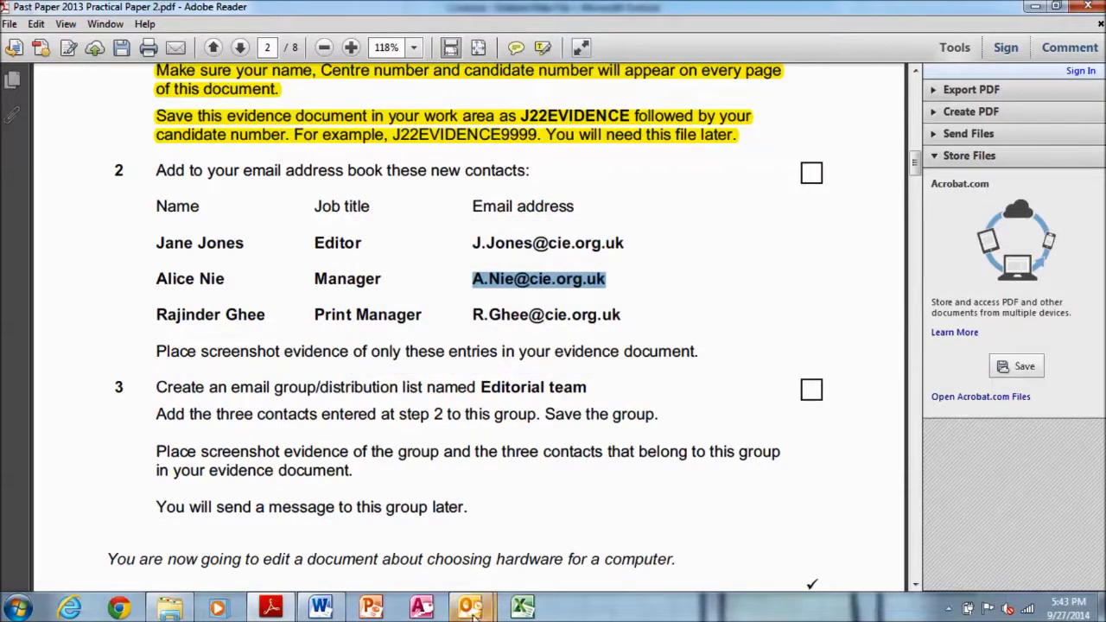
mouse_move(471, 609)
left_click(553, 536)
key("ctrl+v")
left_click(165, 125)
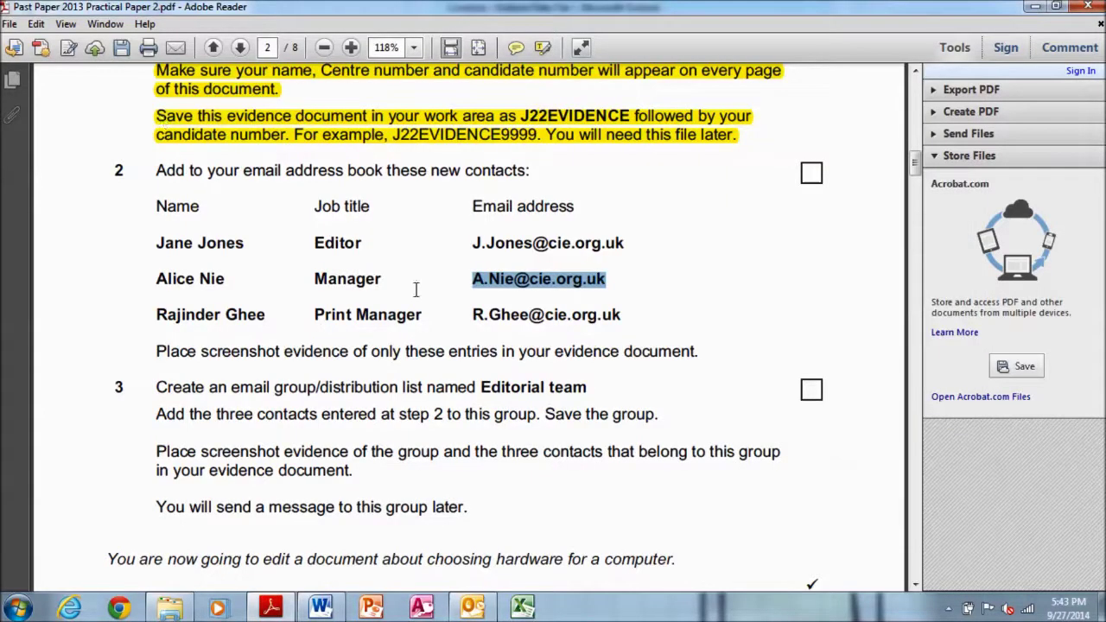
Copy the third contact's name from the exam paper for the next entry
left_click_drag(270, 314, 157, 314)
right_click(171, 313)
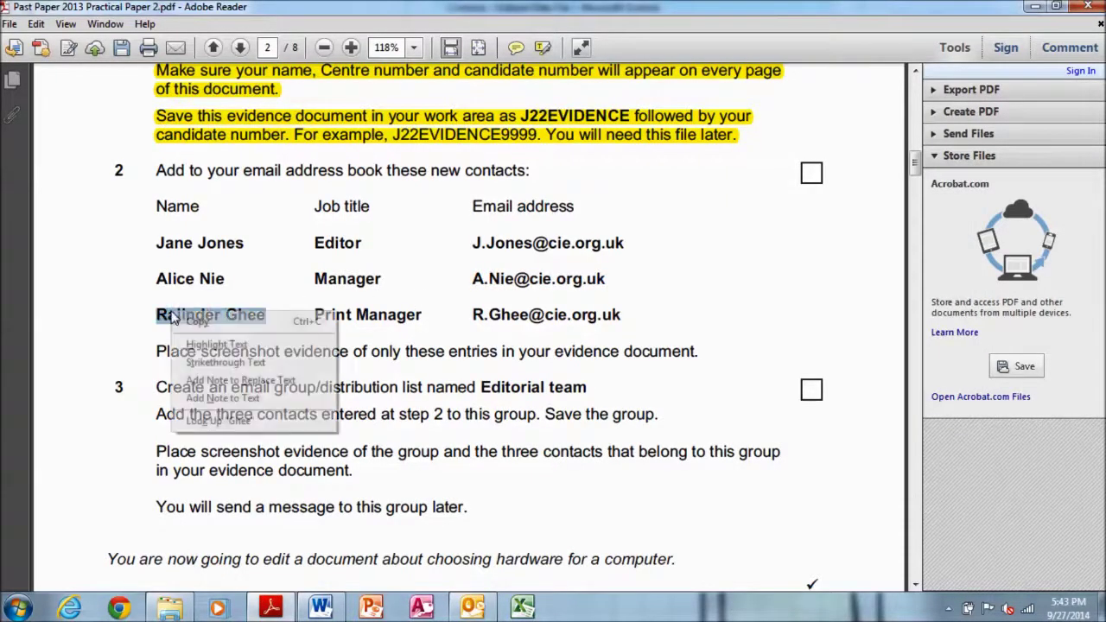
left_click(197, 322)
left_click(472, 609)
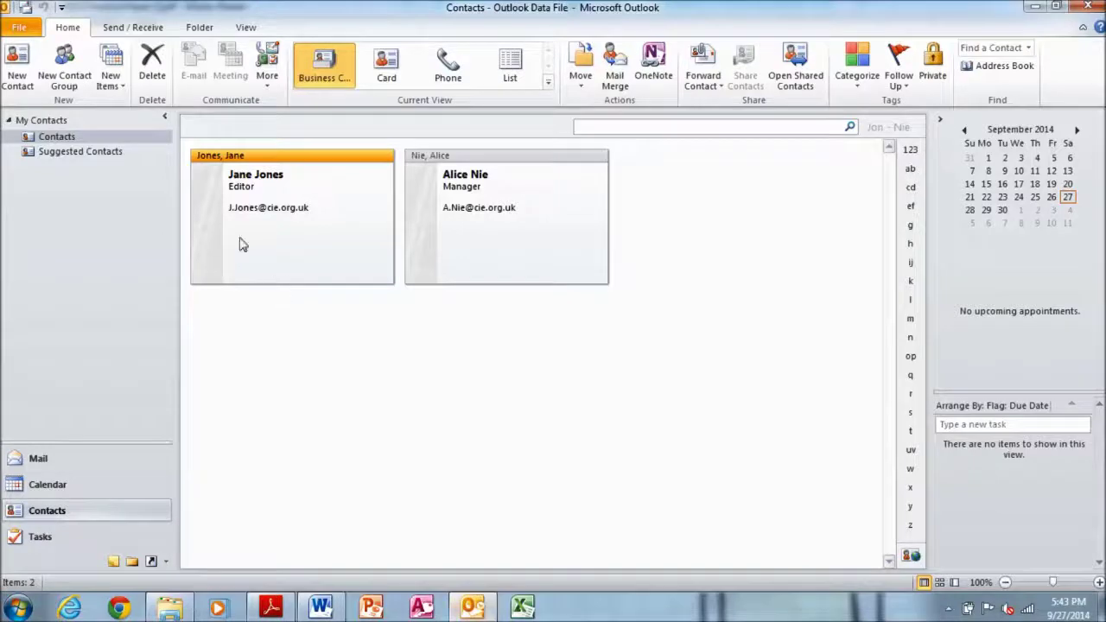
Create the third contact with its pasted name and job title Print Manager
left_click(16, 86)
key("ctrl+v")
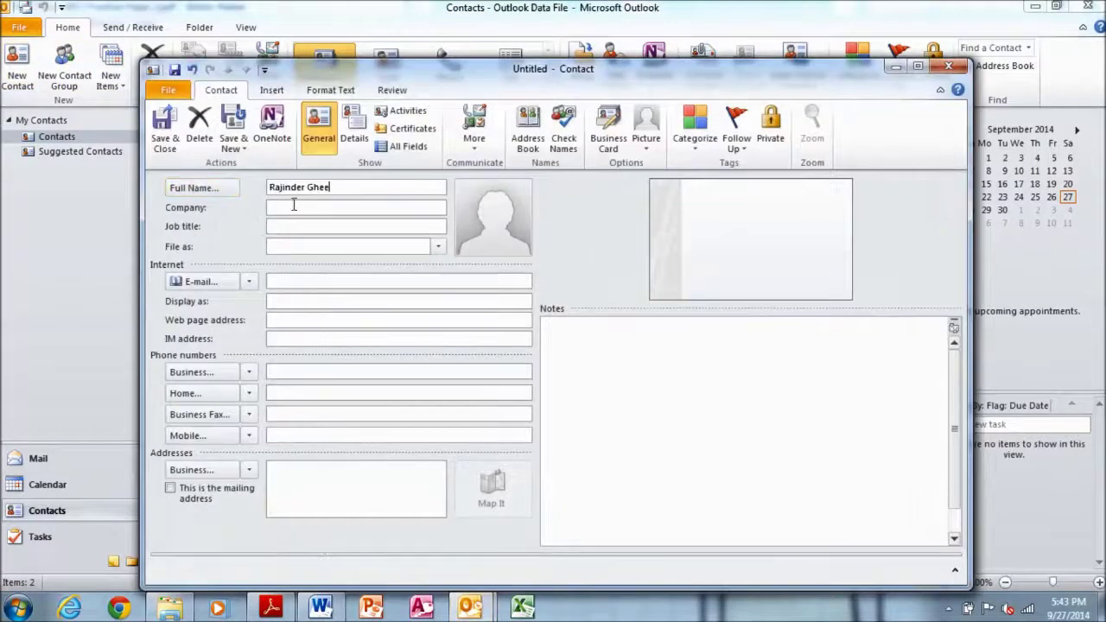
left_click(270, 609)
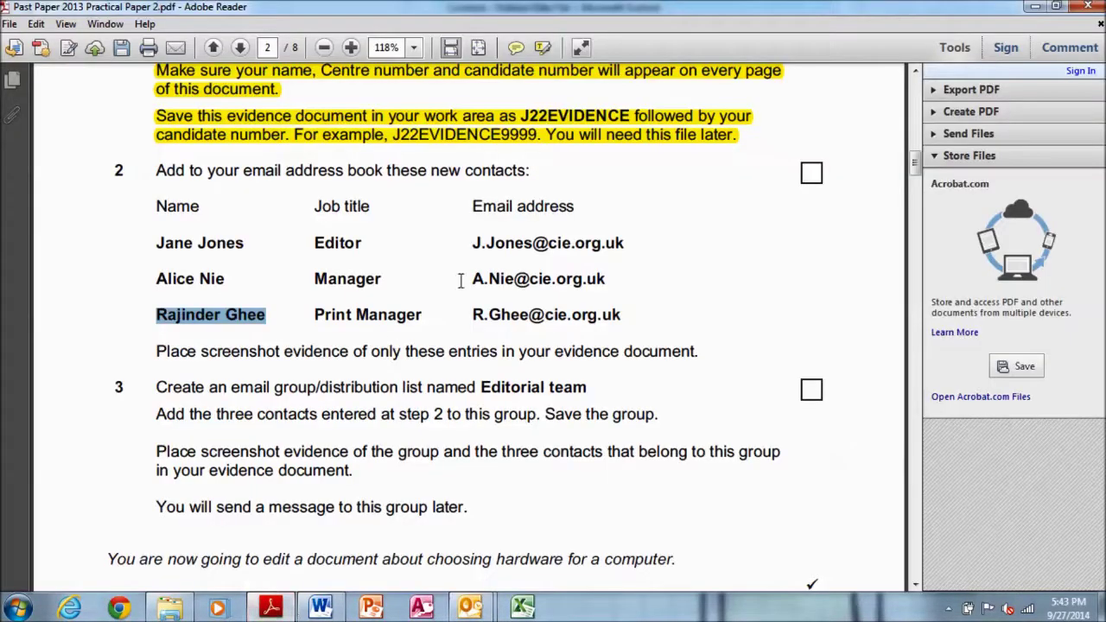
left_click_drag(312, 317, 423, 321)
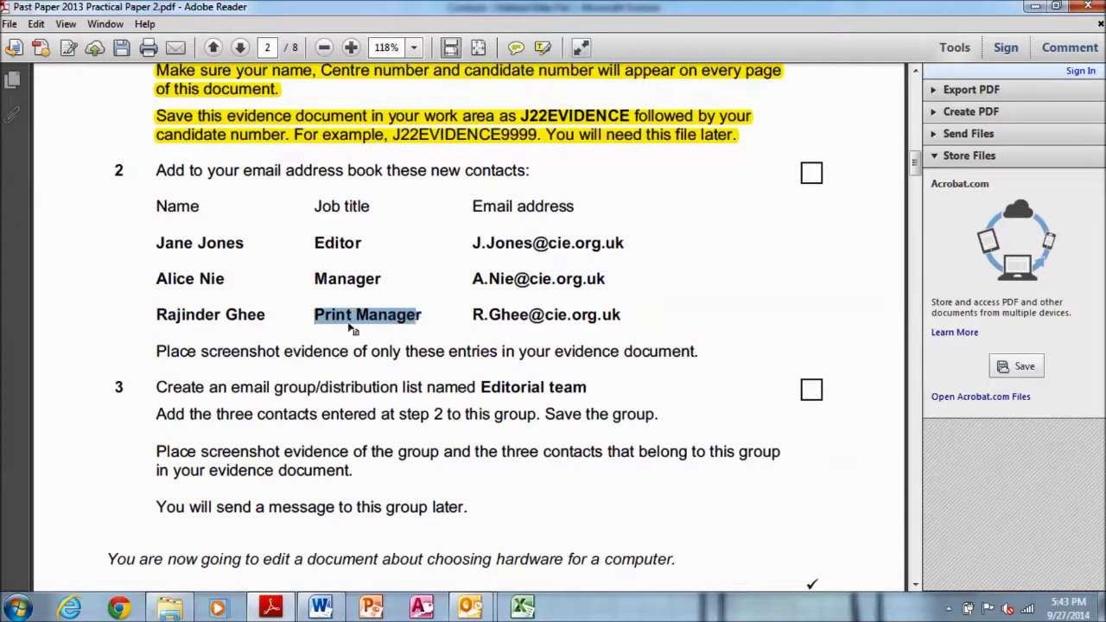
right_click(408, 318)
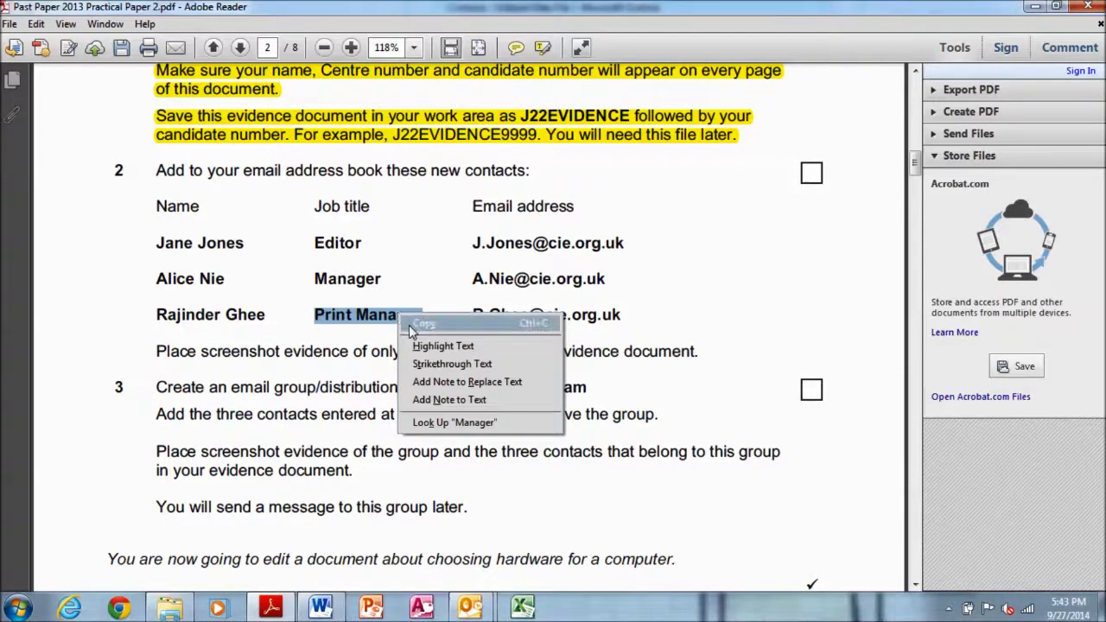
left_click(412, 329)
left_click(713, 337)
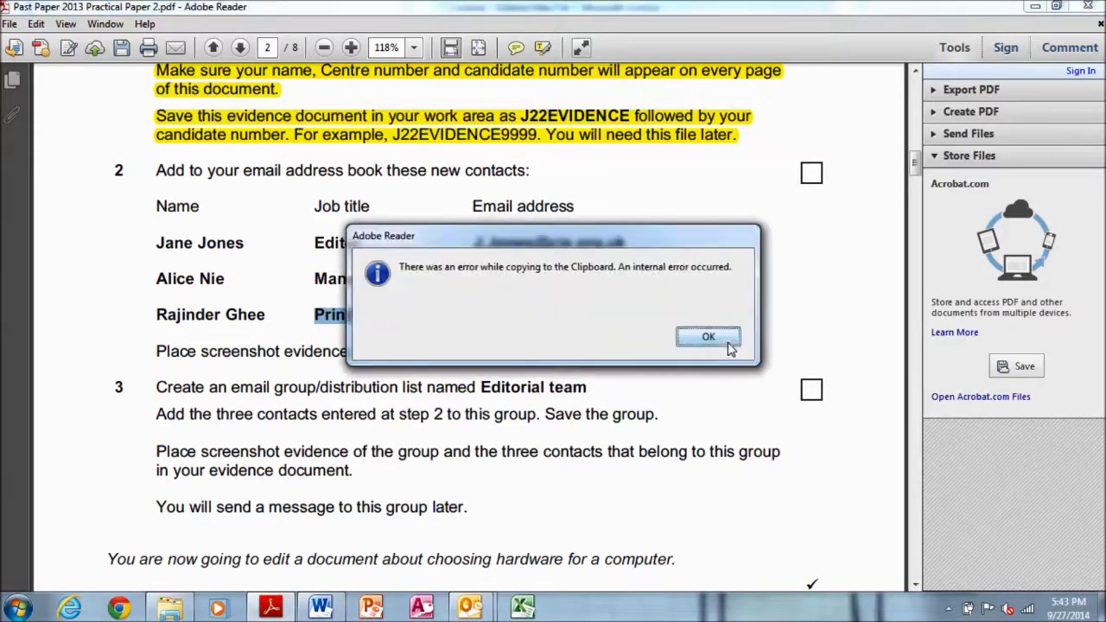
left_click(726, 340)
left_click(472, 605)
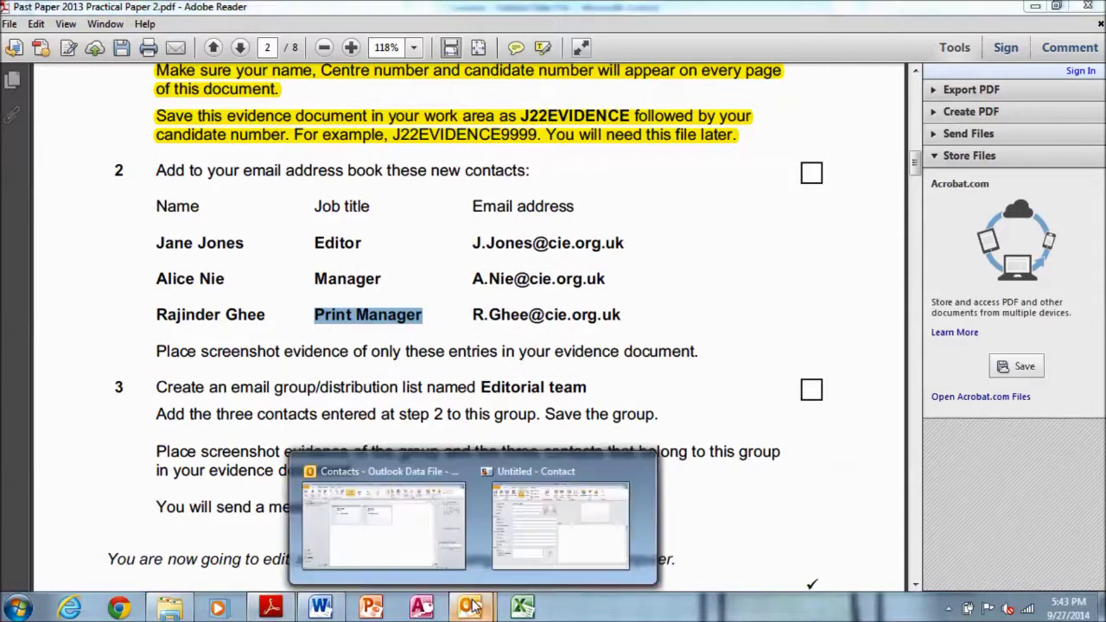
left_click(342, 226)
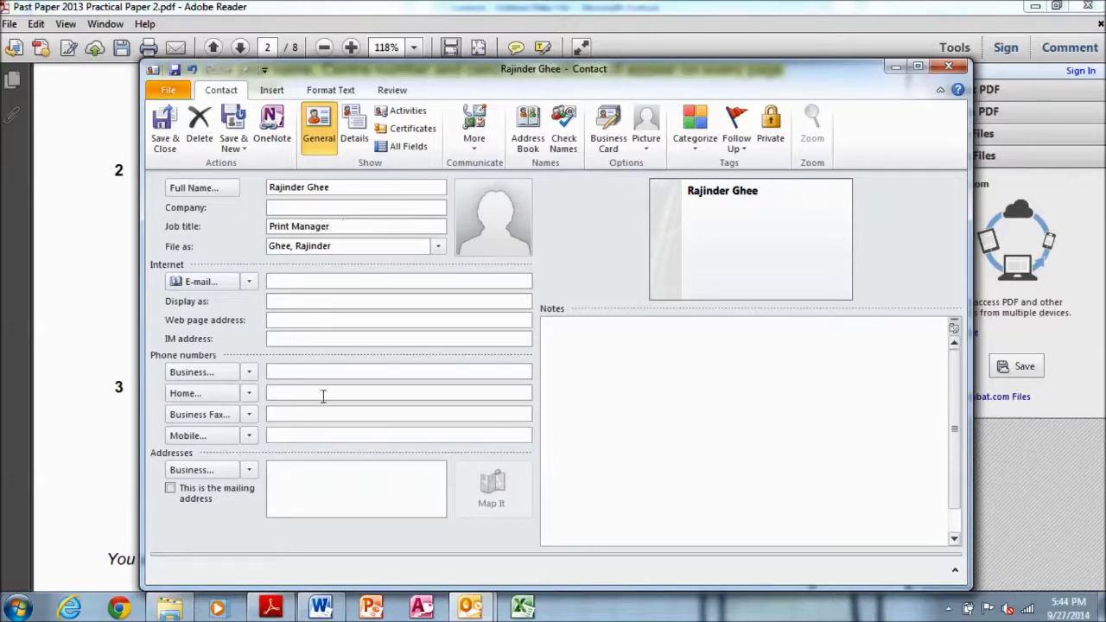
Paste the third contact's e-mail address, save the contact, and show the Contacts list
left_click(270, 608)
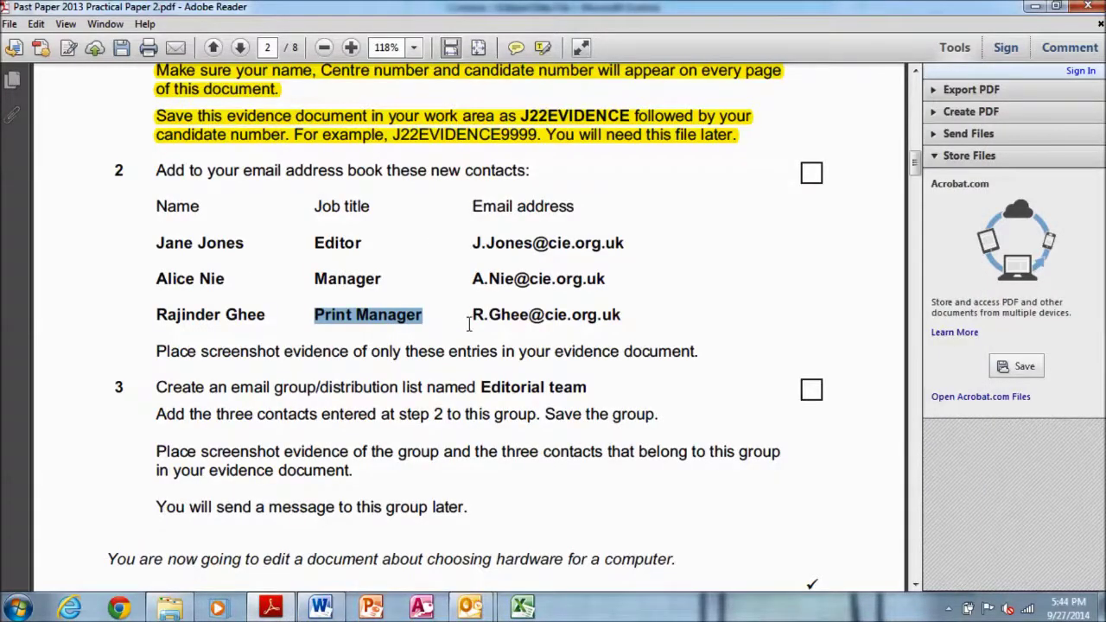
left_click_drag(471, 318, 622, 318)
right_click(610, 325)
left_click(634, 329)
mouse_move(470, 608)
left_click(588, 562)
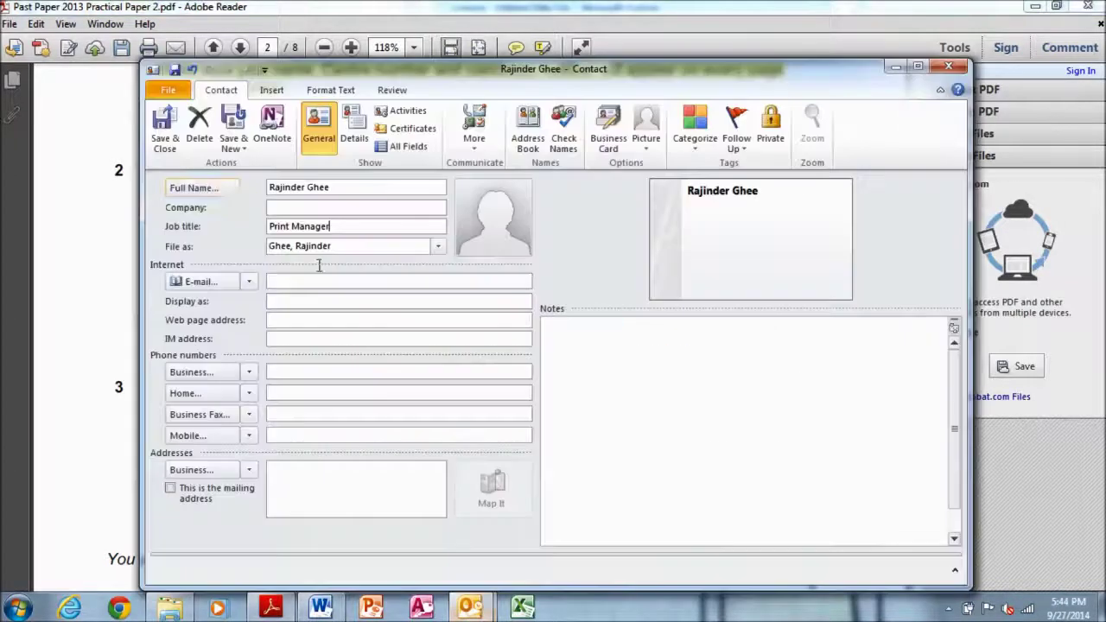
left_click(300, 281)
key("ctrl+v")
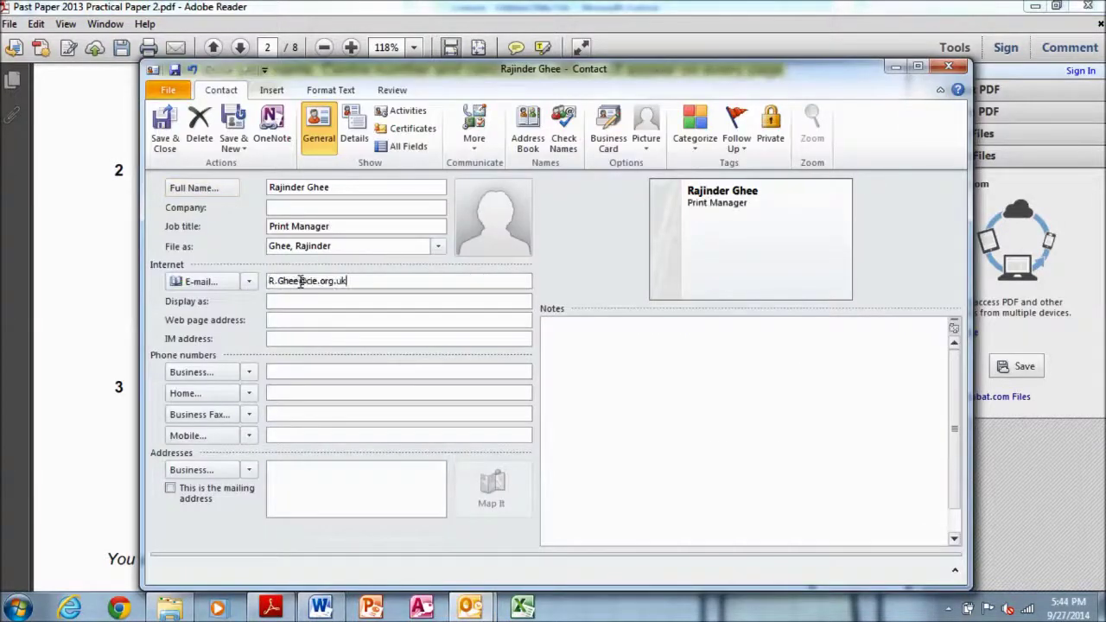
left_click(159, 112)
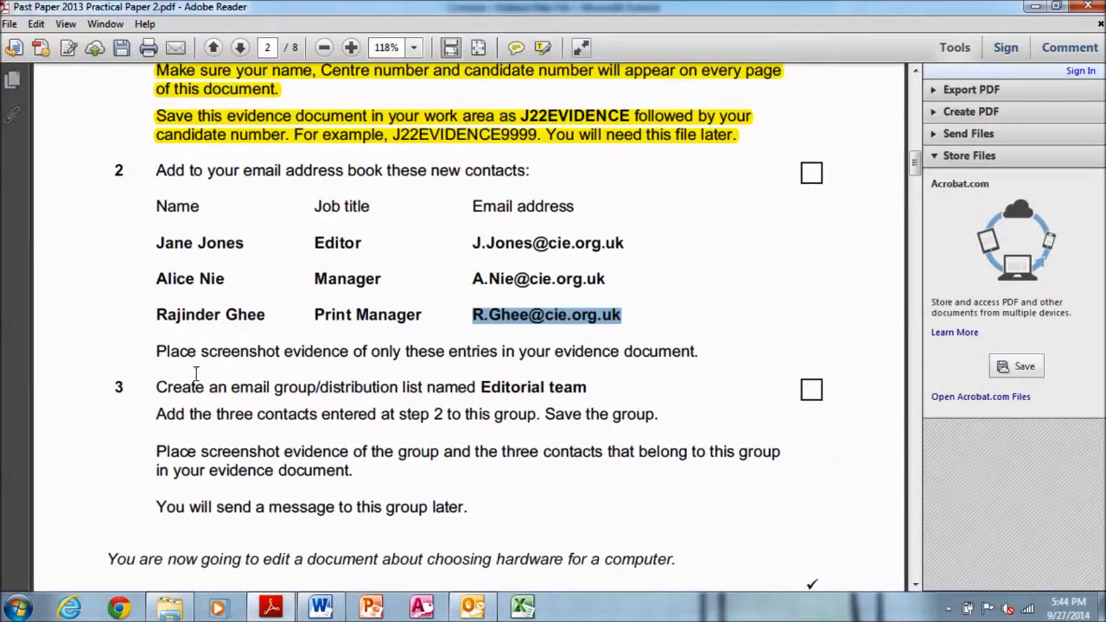
left_click_drag(155, 351, 656, 367)
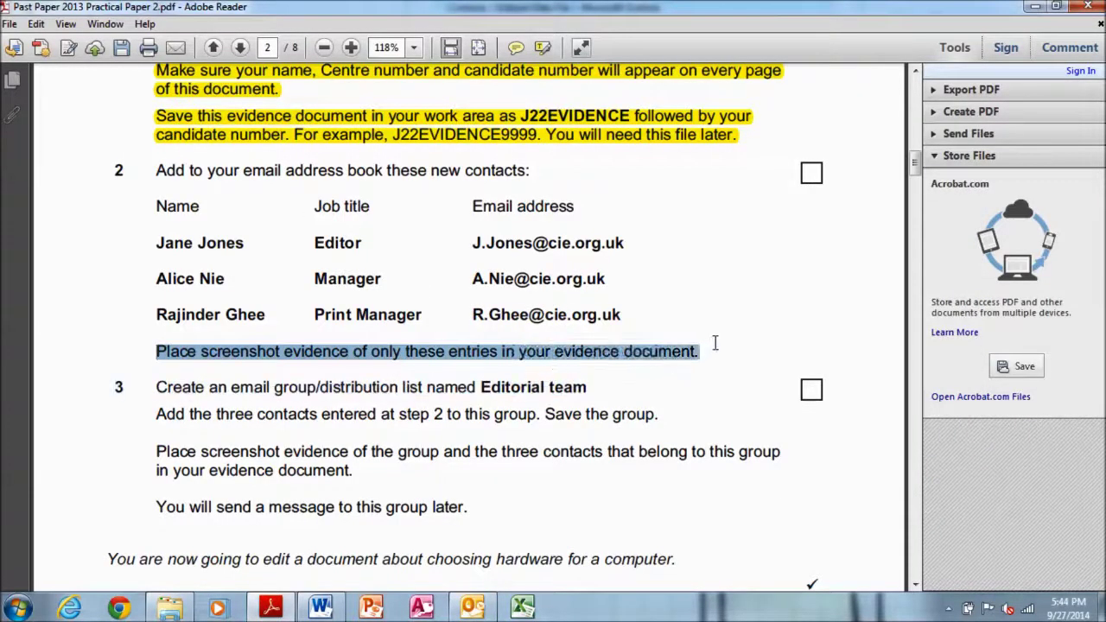
left_click(491, 600)
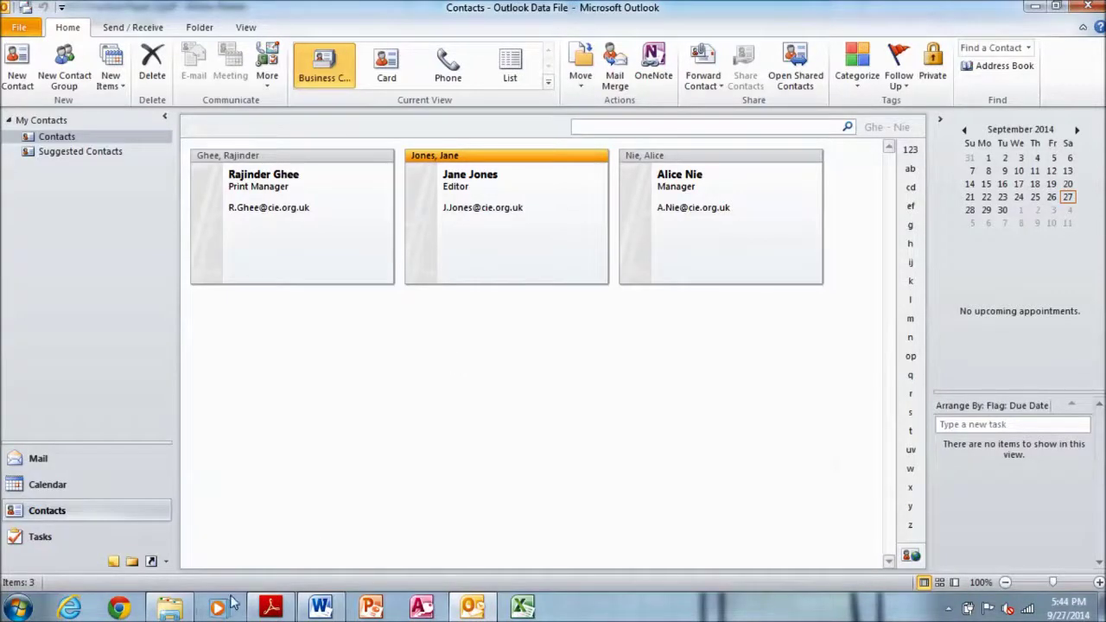
Open J22EVIDENCE0001 in Word from the Downloads folder
left_click(175, 609)
double_click(254, 140)
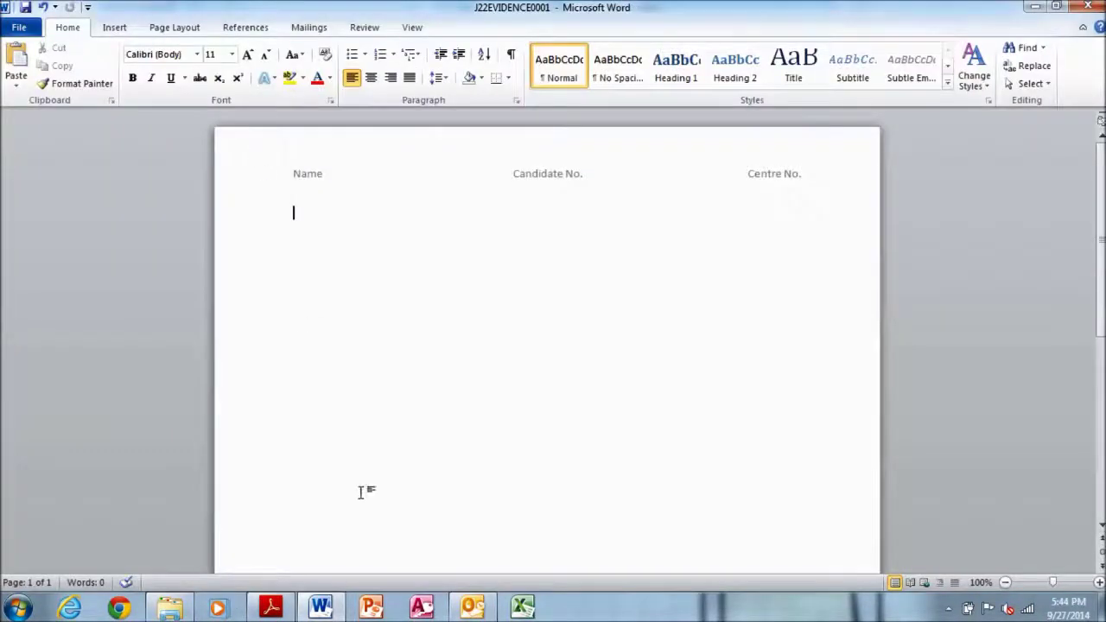
left_click(284, 609)
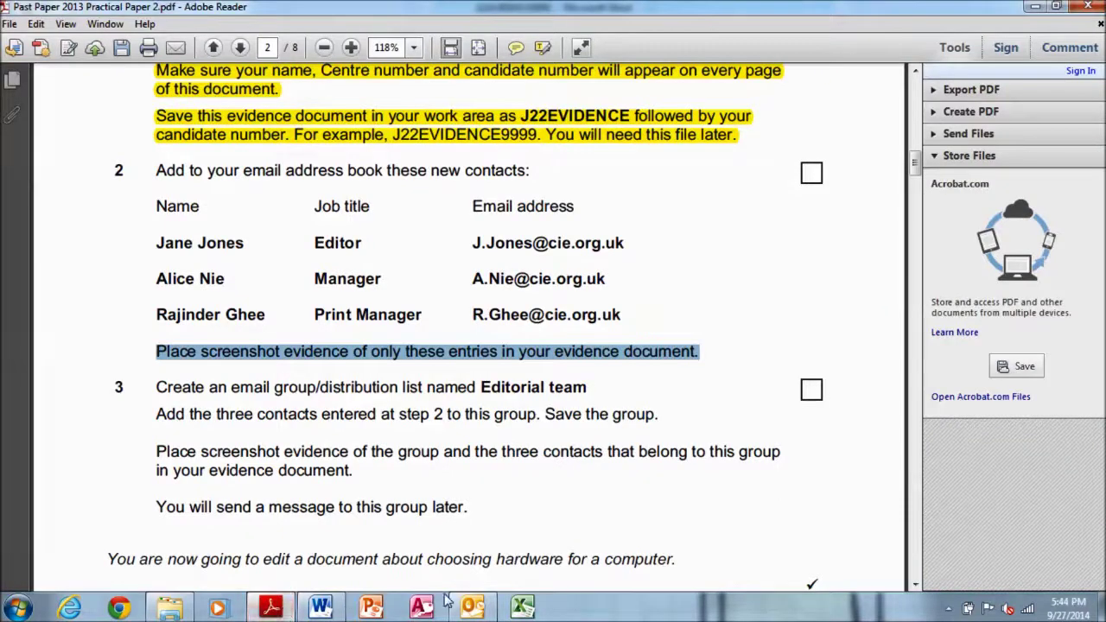
left_click(319, 609)
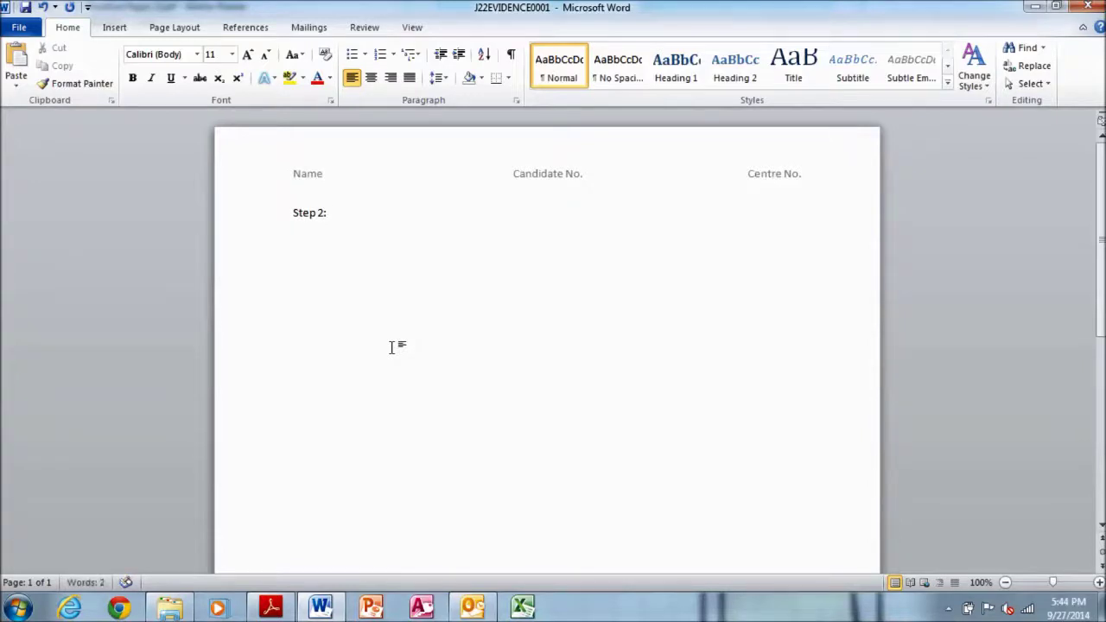
Type the heading 'Step 2: Email Contacts;' and set it to 16 pt
key("BackSpace")
key("BackSpace")
type("mail Contacts")
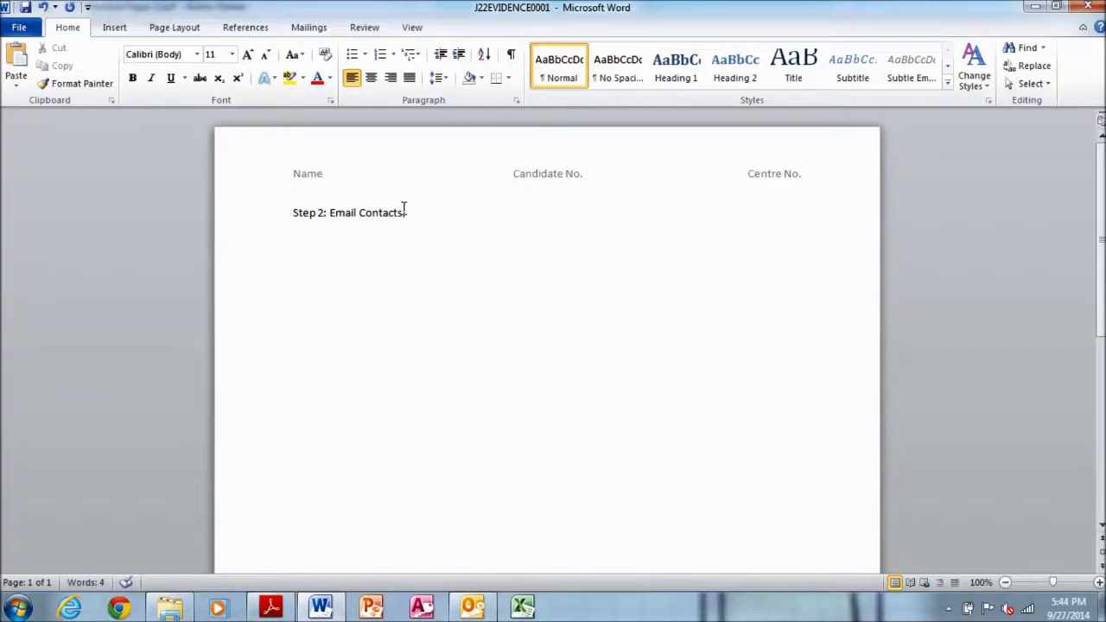
left_click_drag(404, 212, 267, 202)
left_click(231, 55)
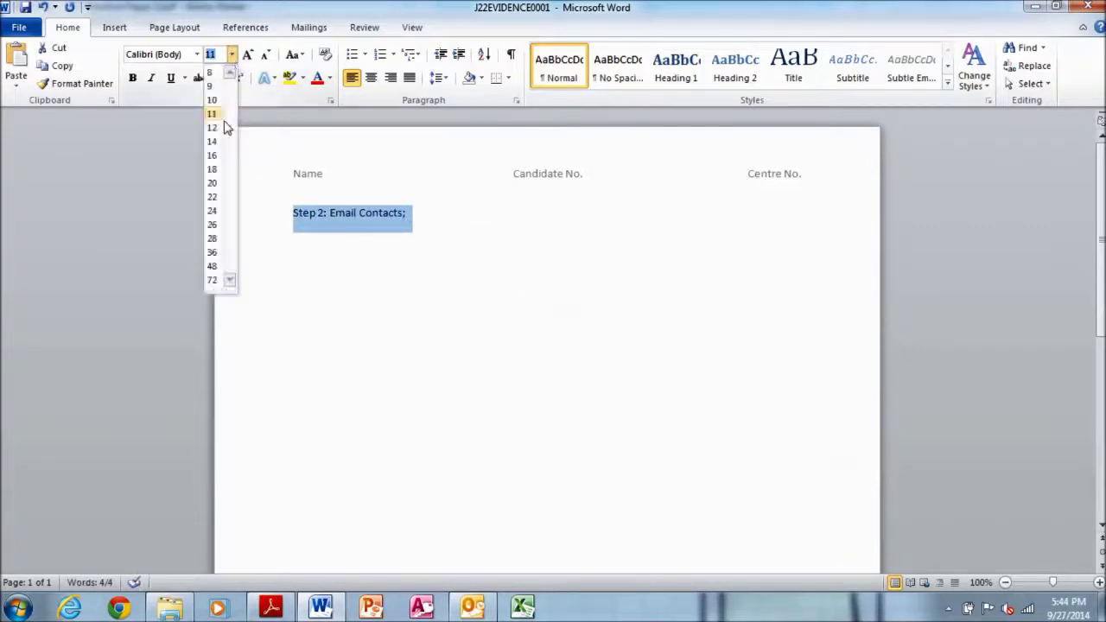
left_click(212, 156)
left_click(491, 233)
Paste the Outlook contacts screenshot below the heading and crop it to the three cards
key("Return")
key("ctrl+v")
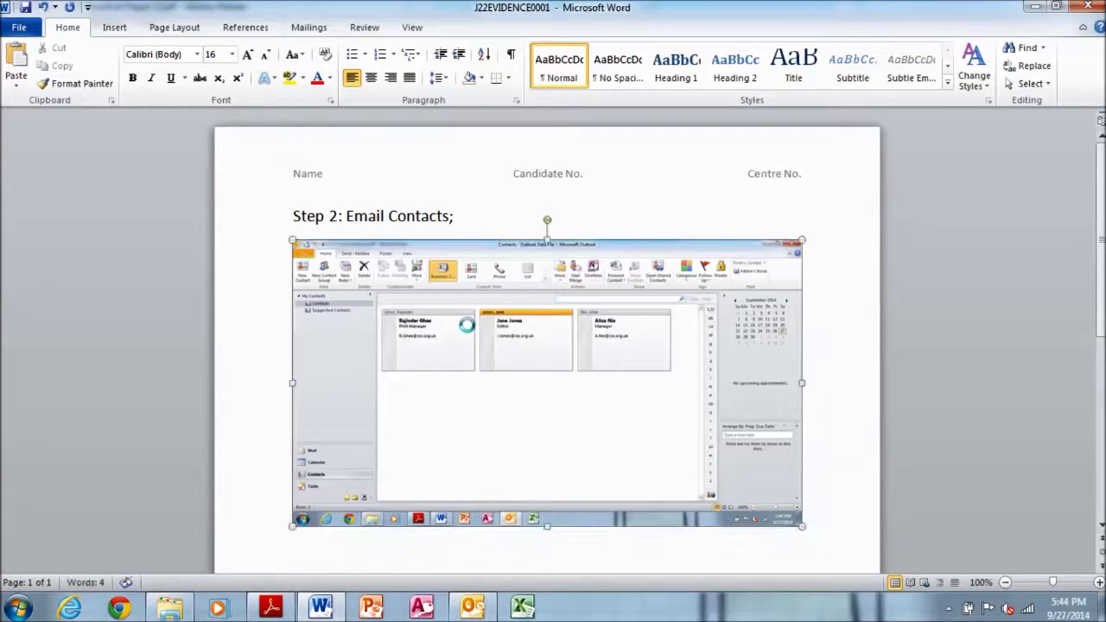
left_click(467, 27)
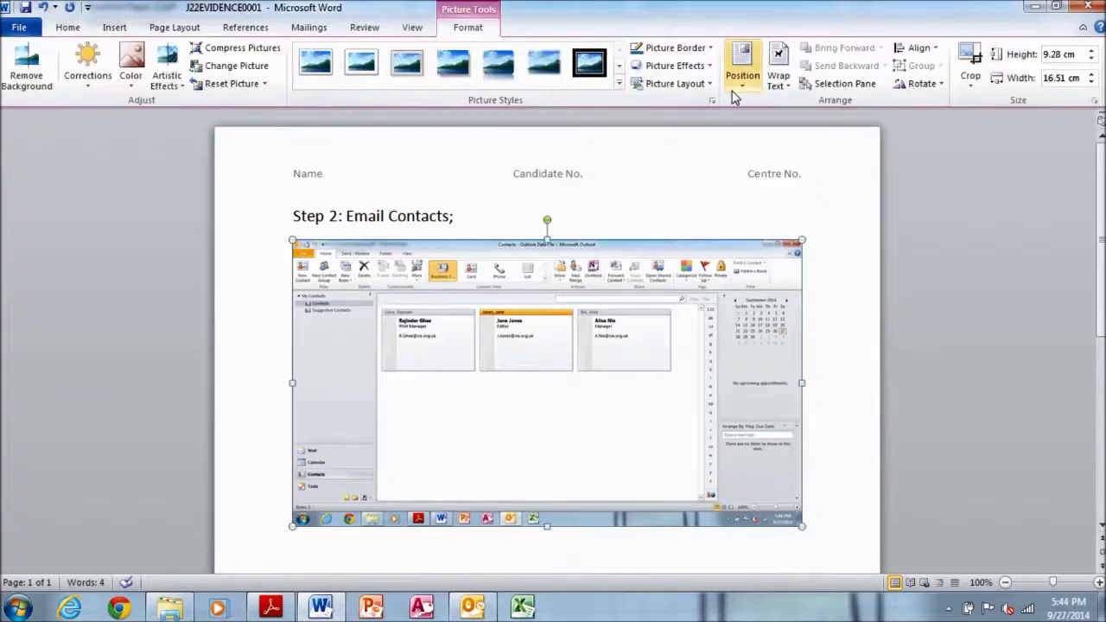
left_click(970, 67)
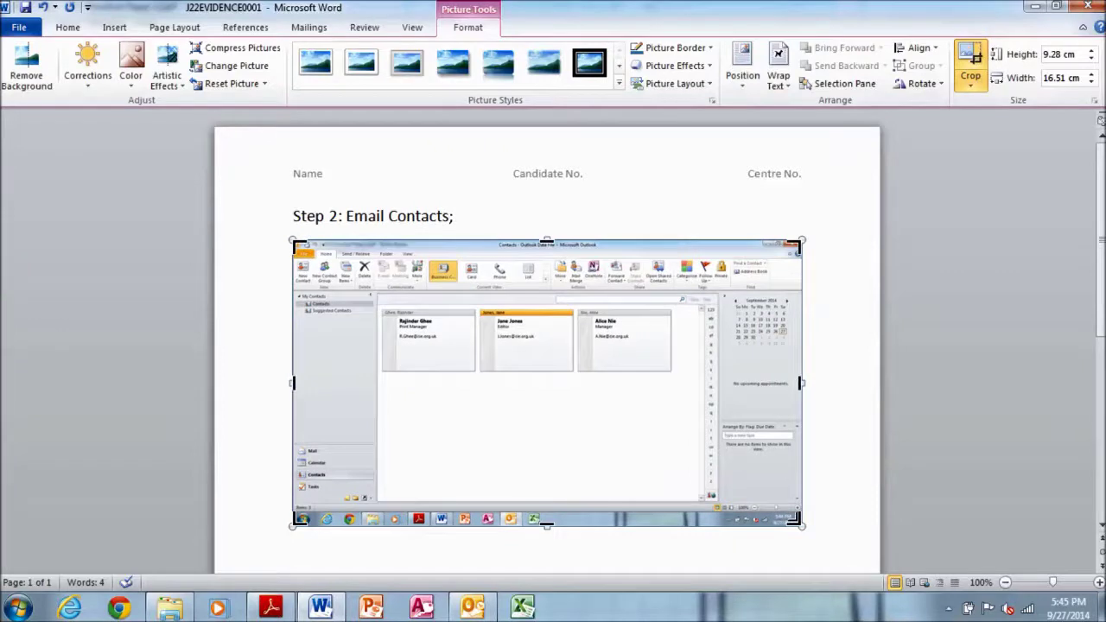
left_click_drag(795, 520, 679, 385)
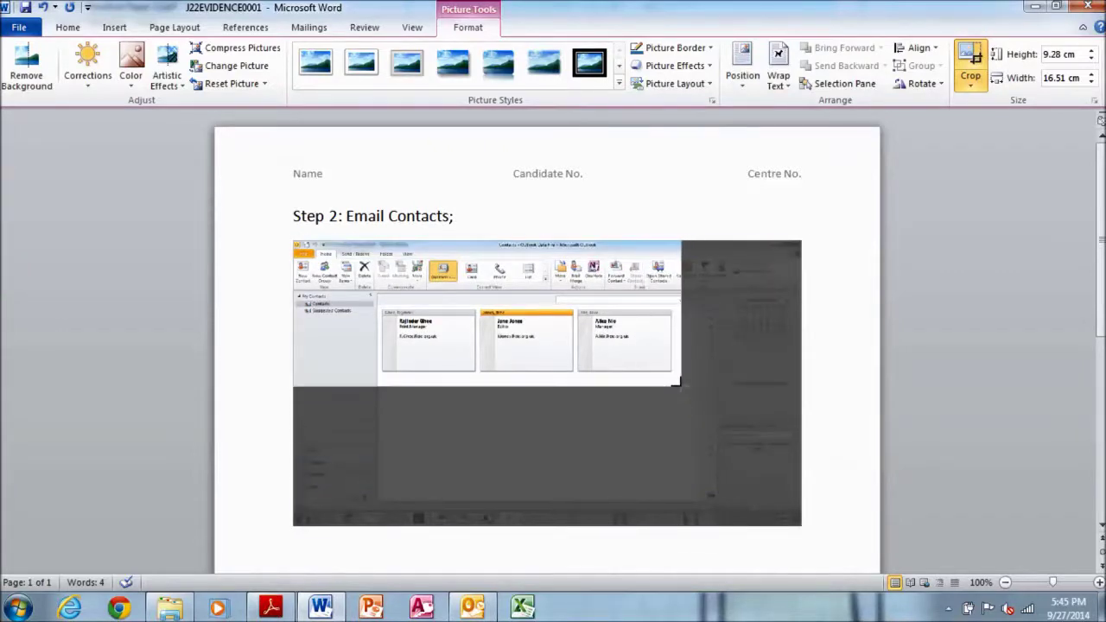
left_click_drag(294, 242, 378, 304)
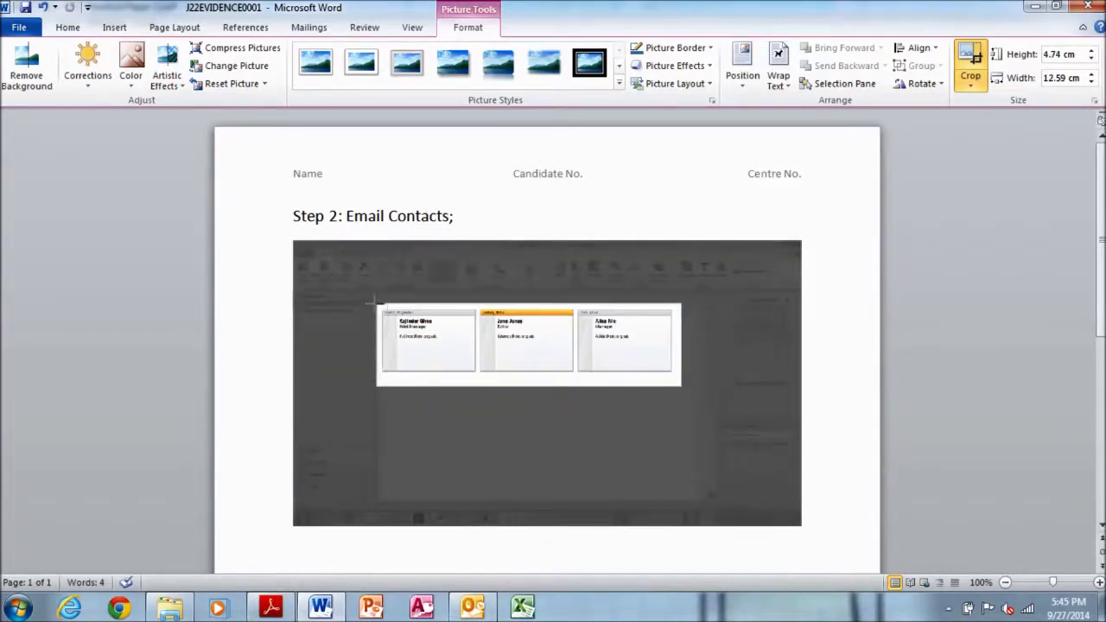
left_click(971, 67)
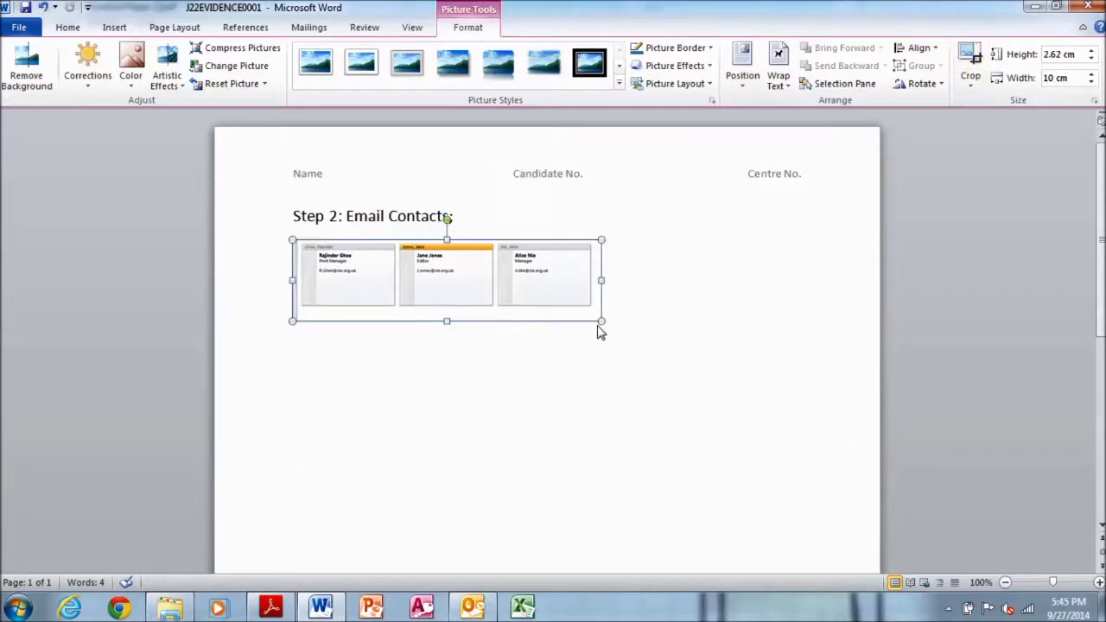
Enlarge the cropped screenshot to 16.06 cm wide and save the document
left_click_drag(601, 321, 696, 369)
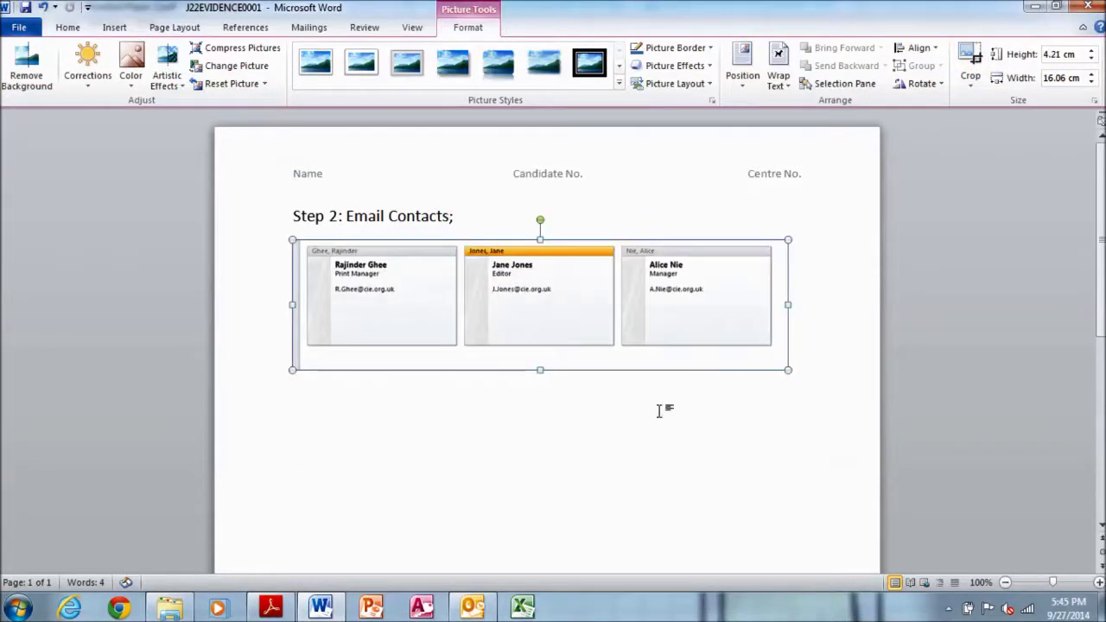
left_click(25, 7)
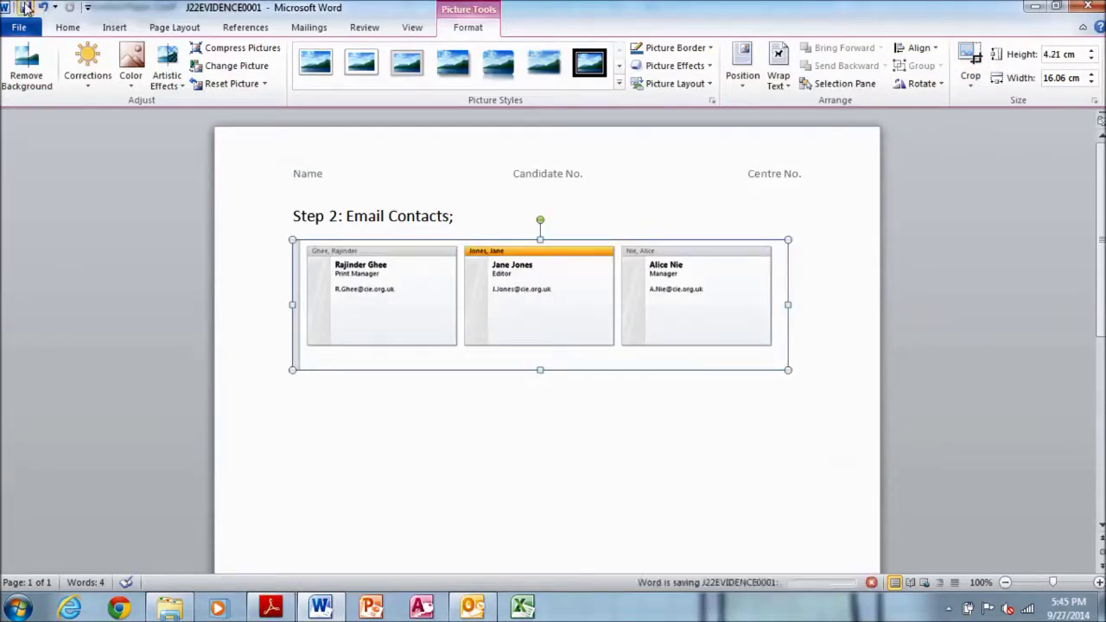
left_click(270, 608)
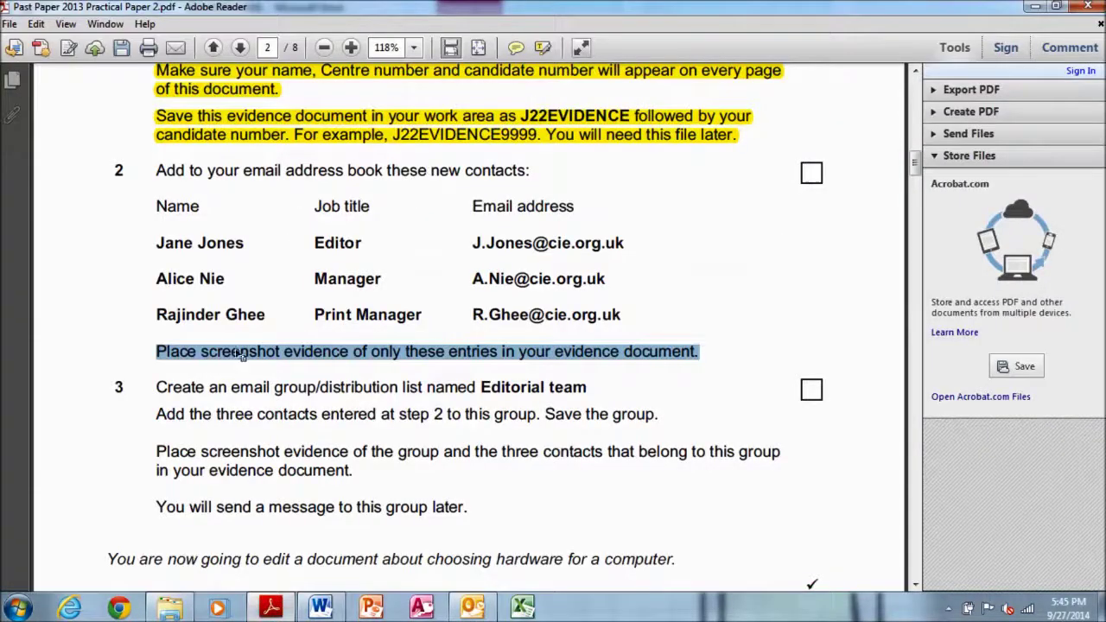
Copy 'Editorial team' from the exam paper and use it to name a new Outlook contact group
left_click_drag(156, 386, 441, 377)
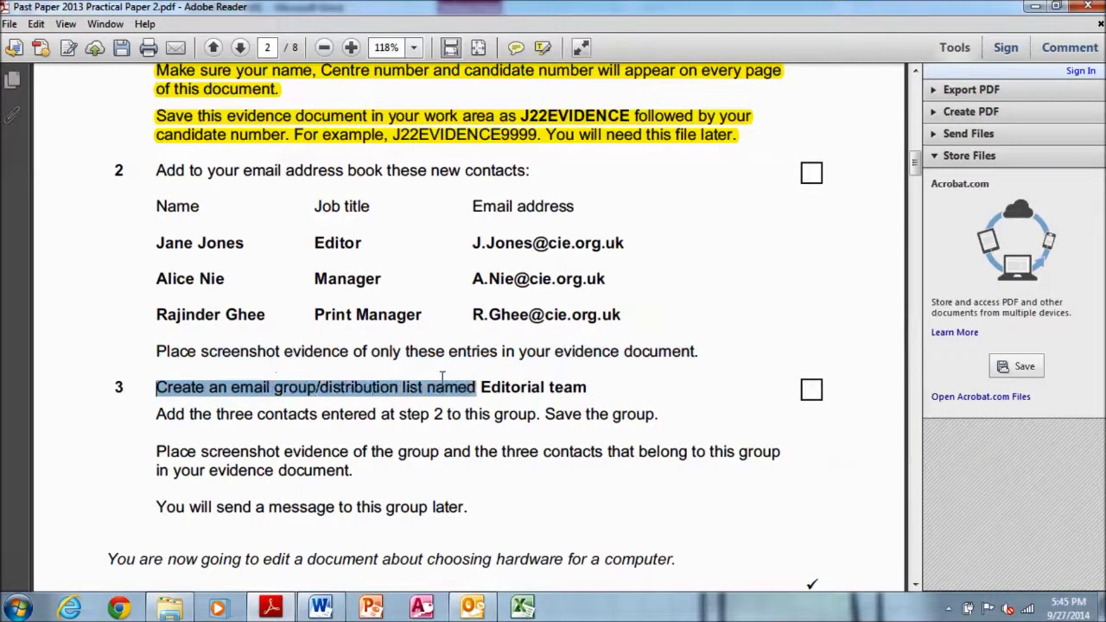
left_click_drag(481, 387, 584, 389)
right_click(582, 391)
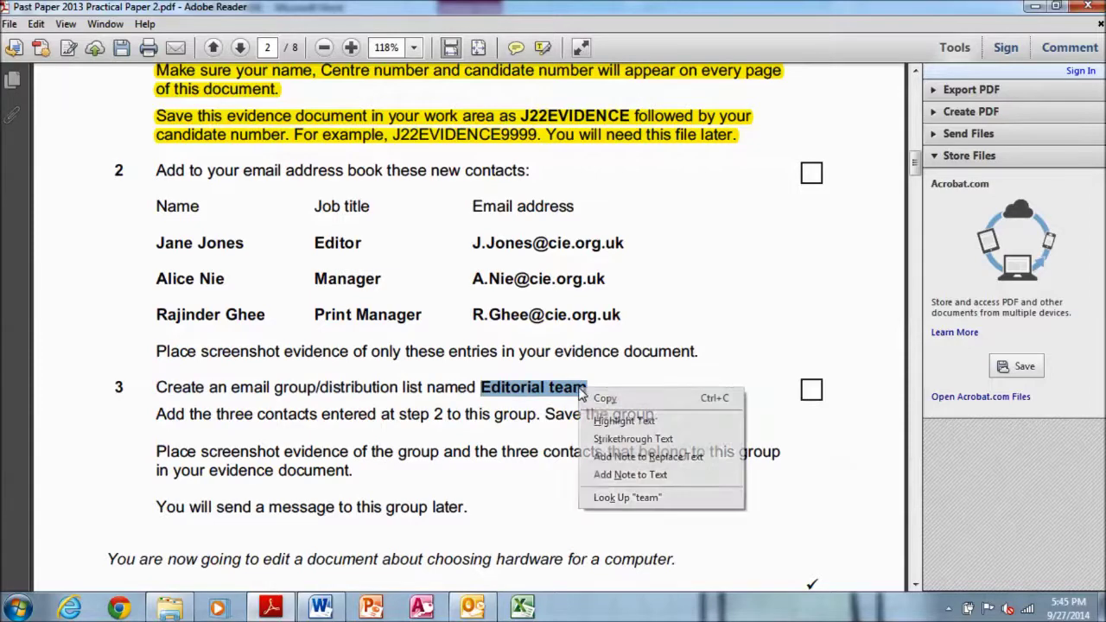
left_click(590, 399)
left_click(472, 608)
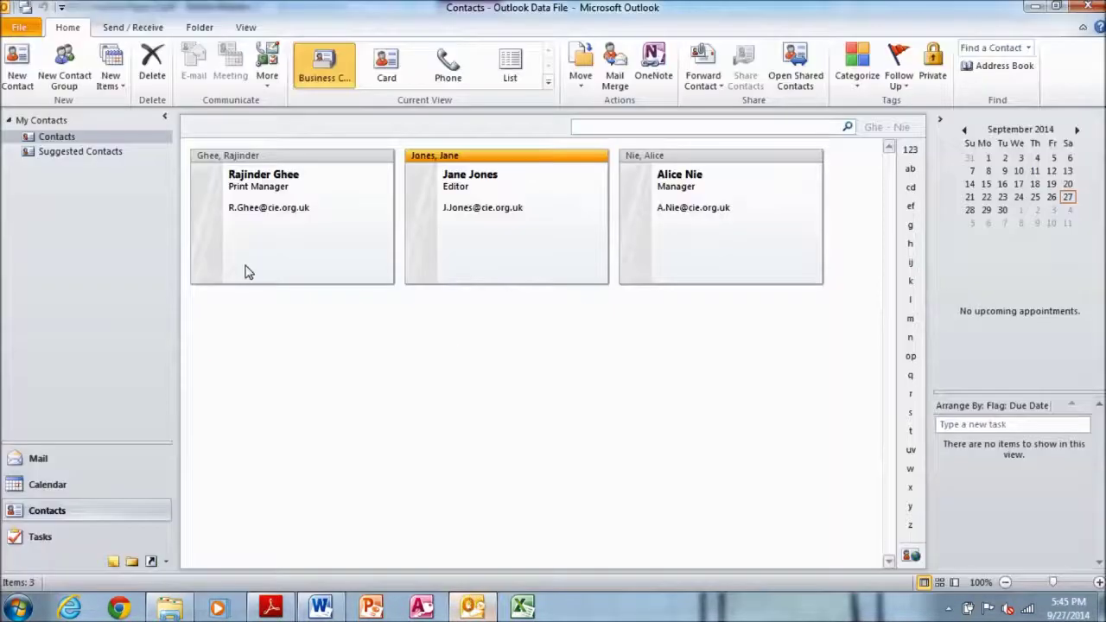
left_click(64, 69)
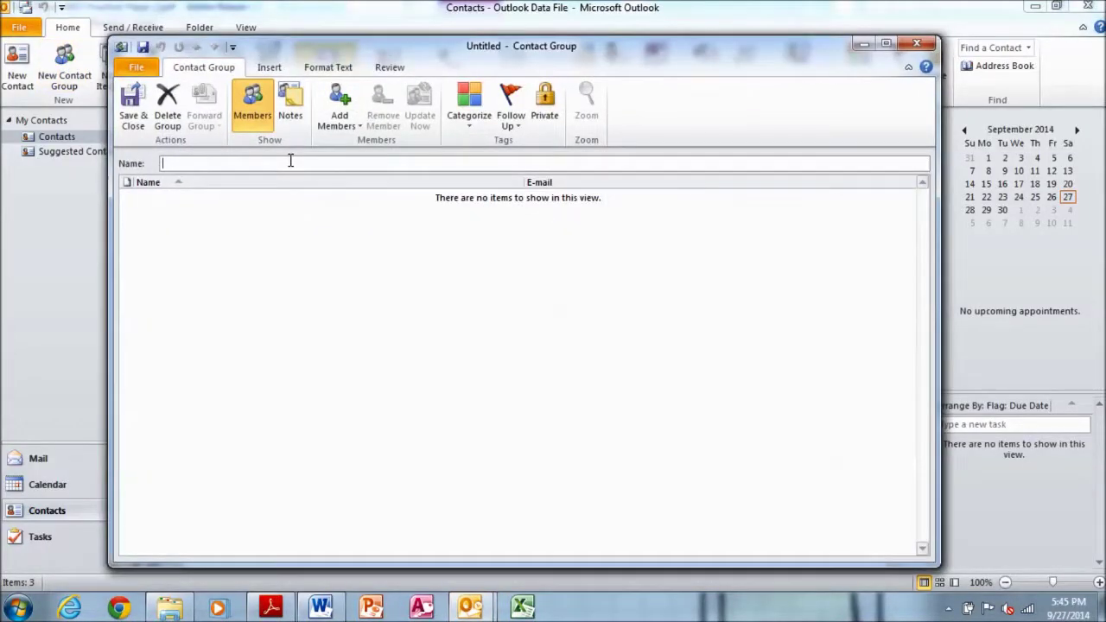
key("ctrl+v")
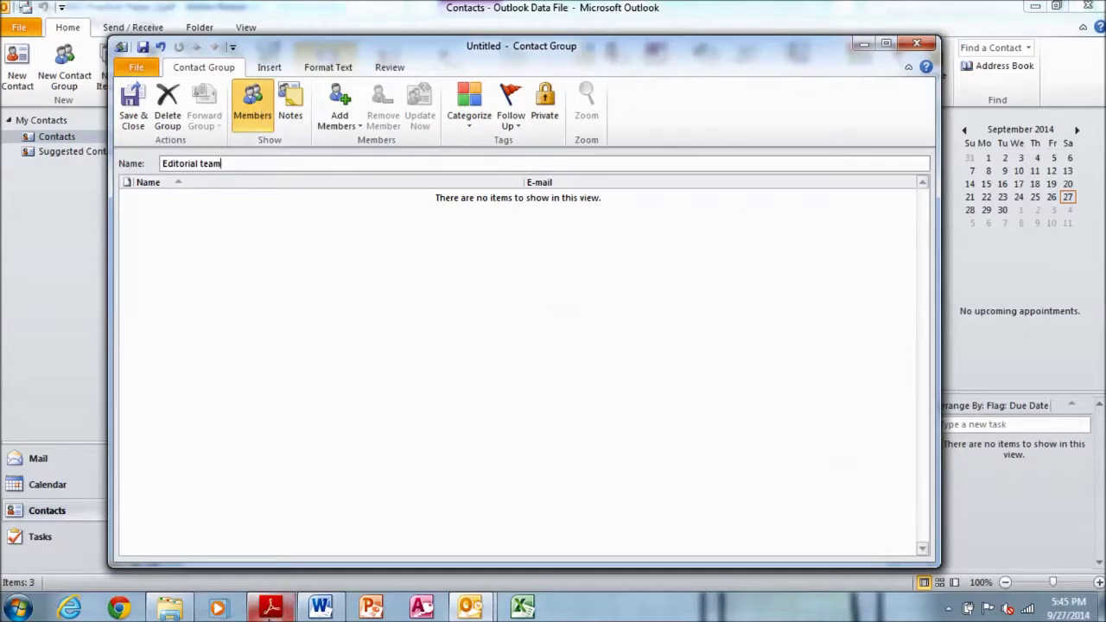
Read the instruction to add the three contacts, then return to the contact group window
left_click(271, 608)
left_click_drag(157, 414, 665, 404)
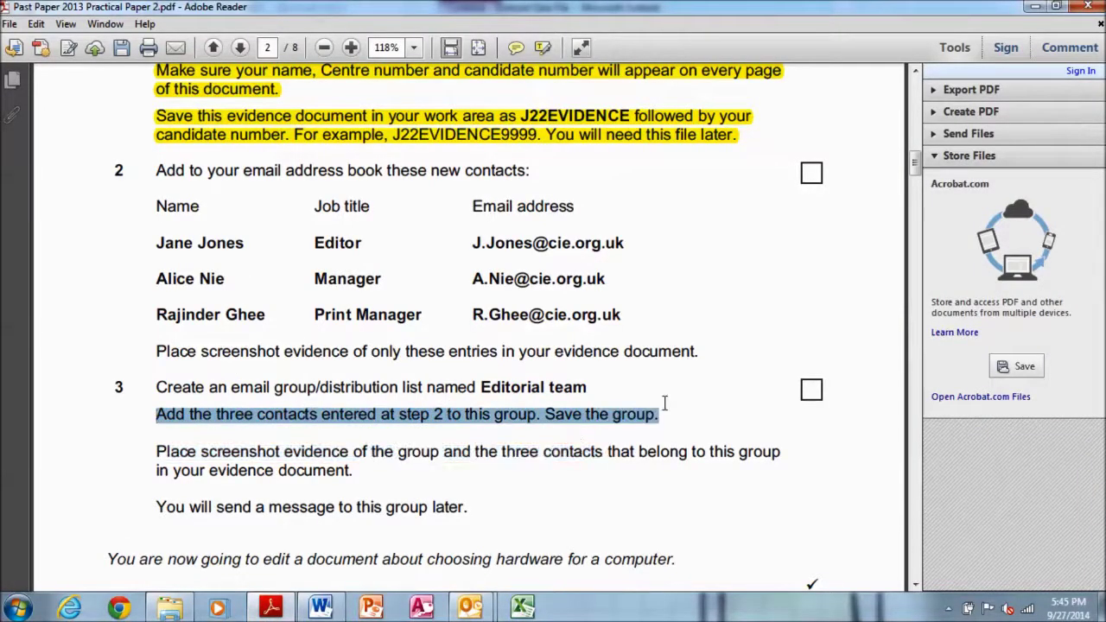
mouse_move(469, 608)
left_click(562, 510)
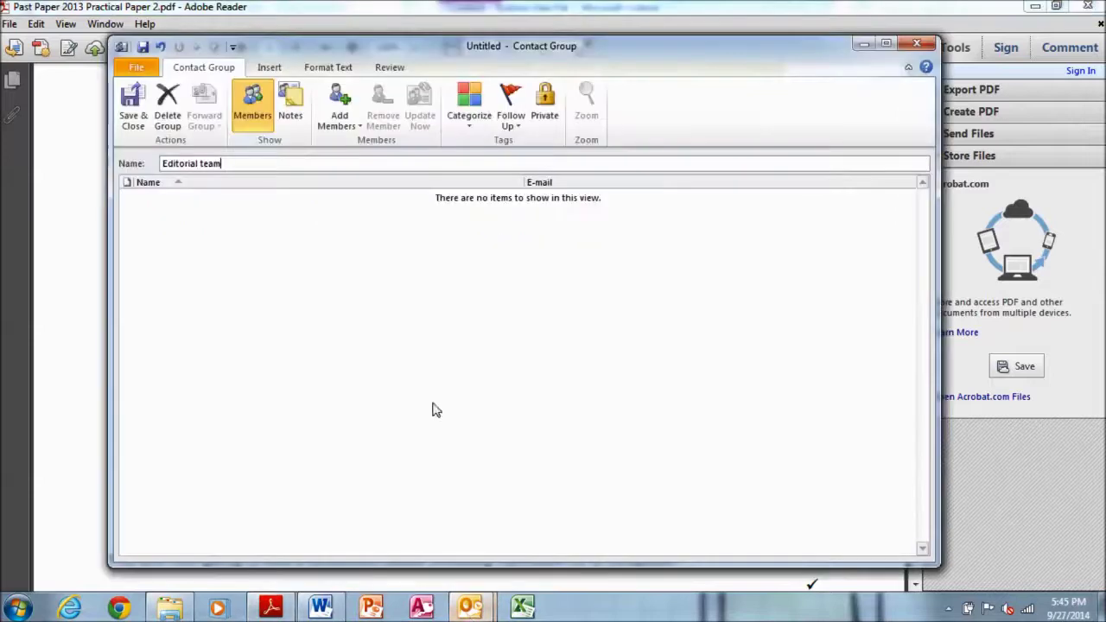
Add the three listed contacts from the address book as members of Editorial team
left_click(339, 108)
left_click(354, 143)
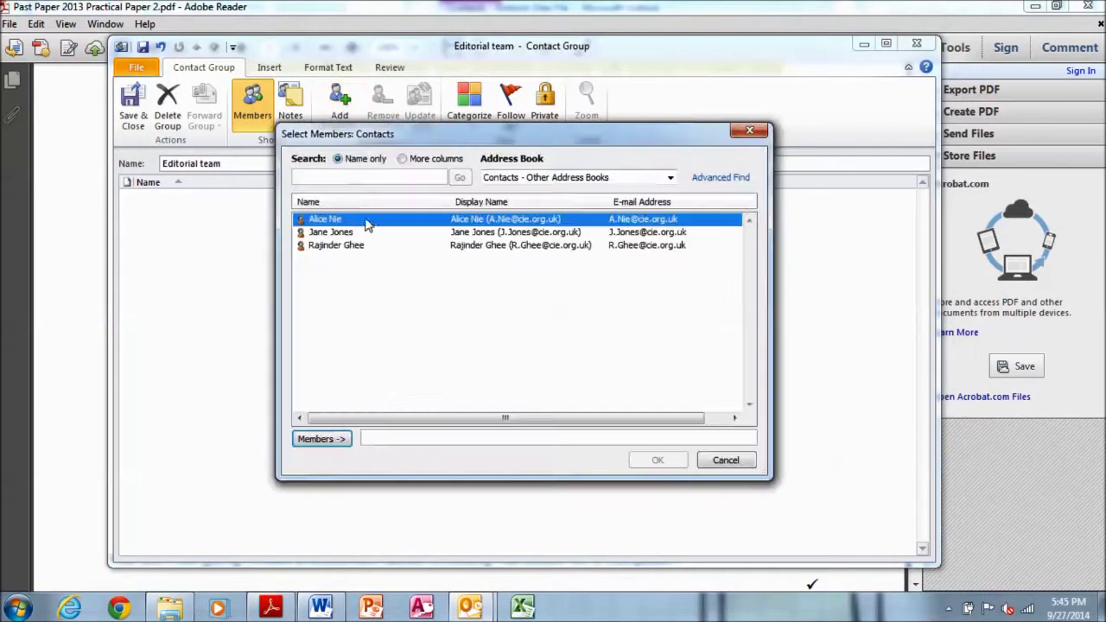
double_click(395, 222)
double_click(397, 231)
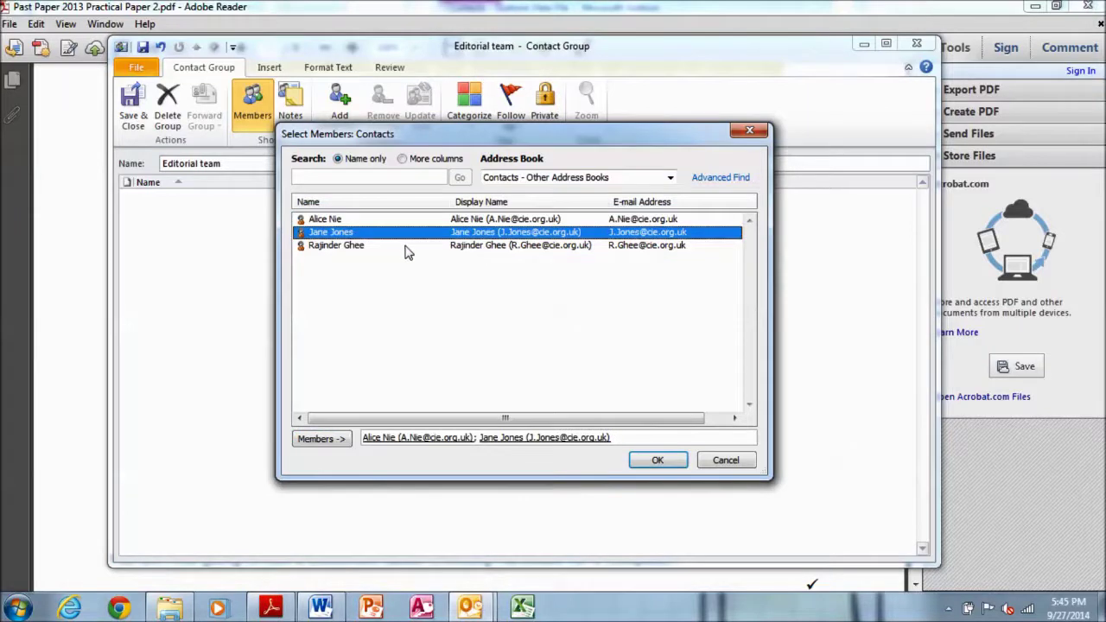
double_click(381, 245)
left_click(655, 466)
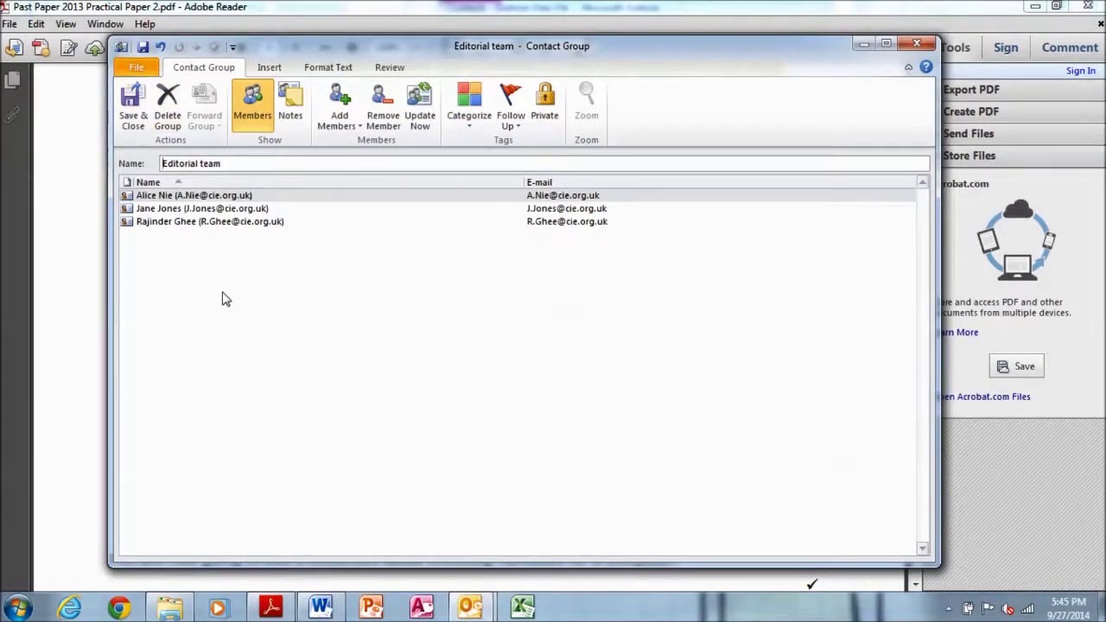
Read the screenshot evidence instruction and bring the Editorial team group window forward
left_click(271, 608)
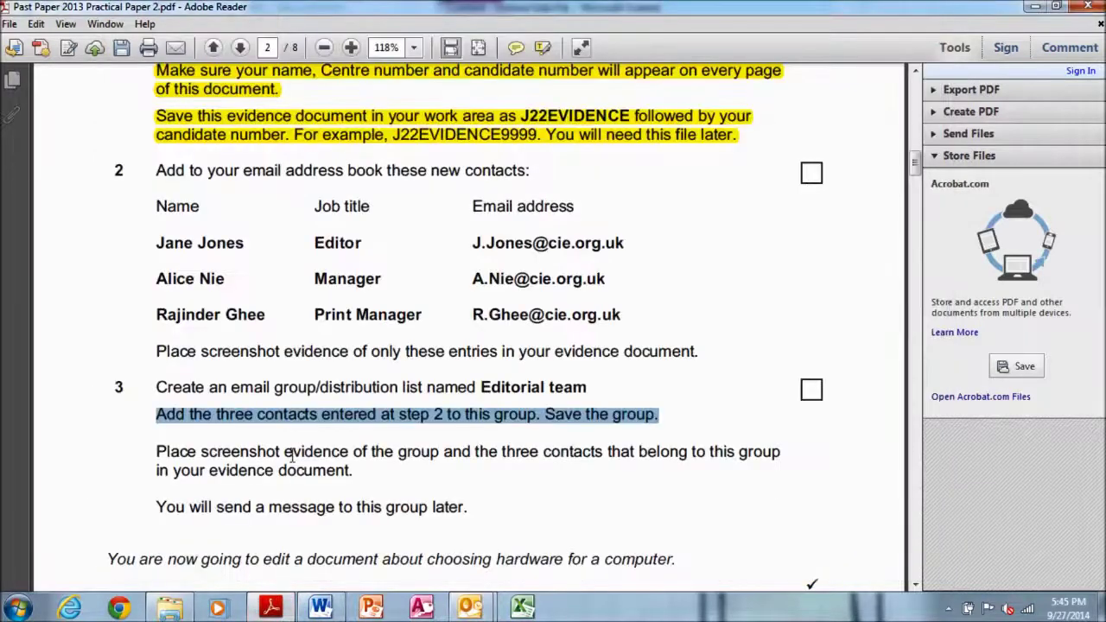
left_click_drag(156, 451, 768, 432)
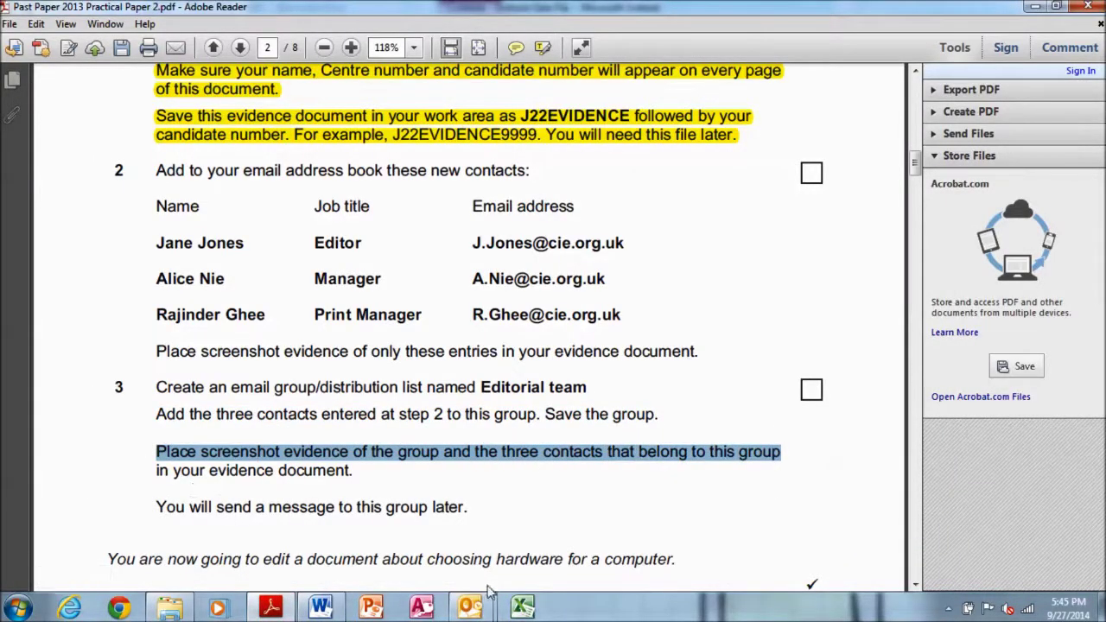
mouse_move(484, 615)
left_click(504, 523)
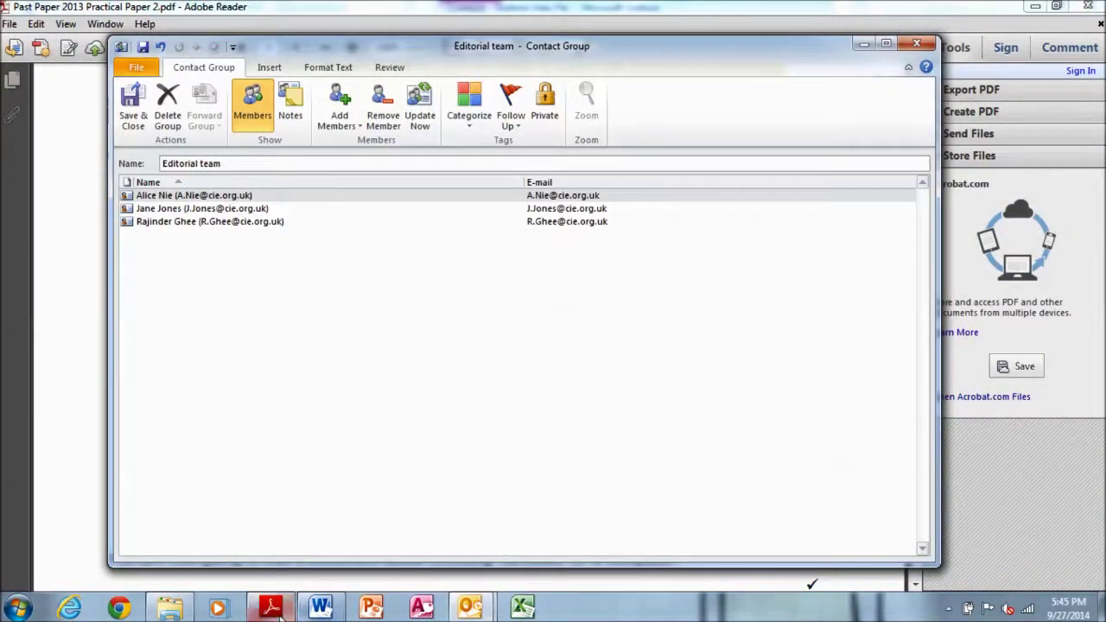
Return to the evidence document with the cursor below the contact cards
mouse_move(279, 613)
left_click(270, 523)
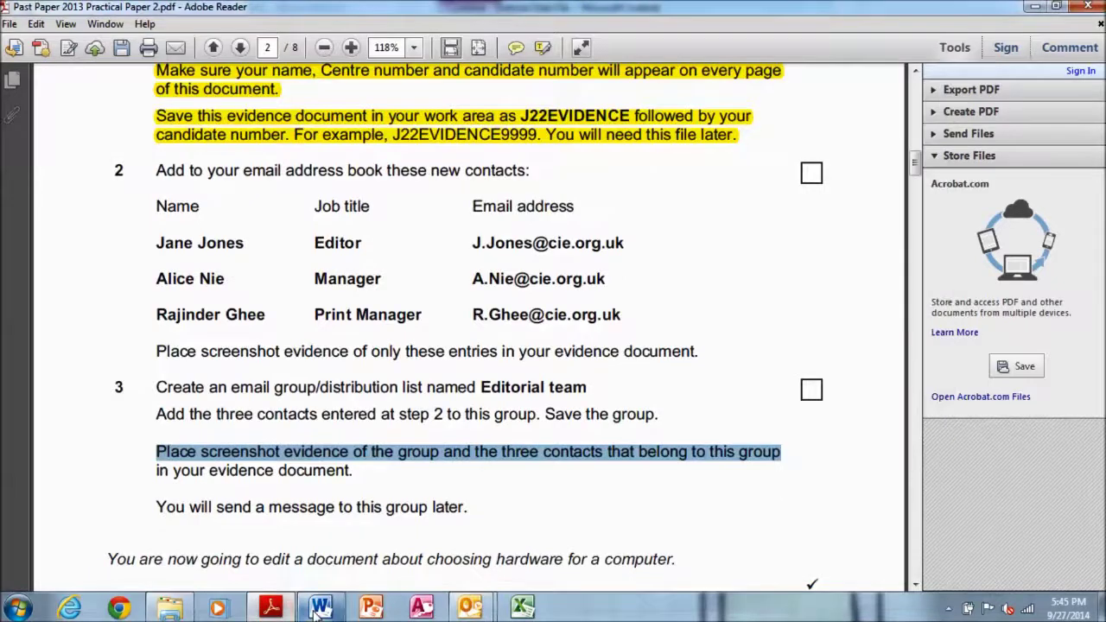
left_click(320, 609)
left_click(799, 358)
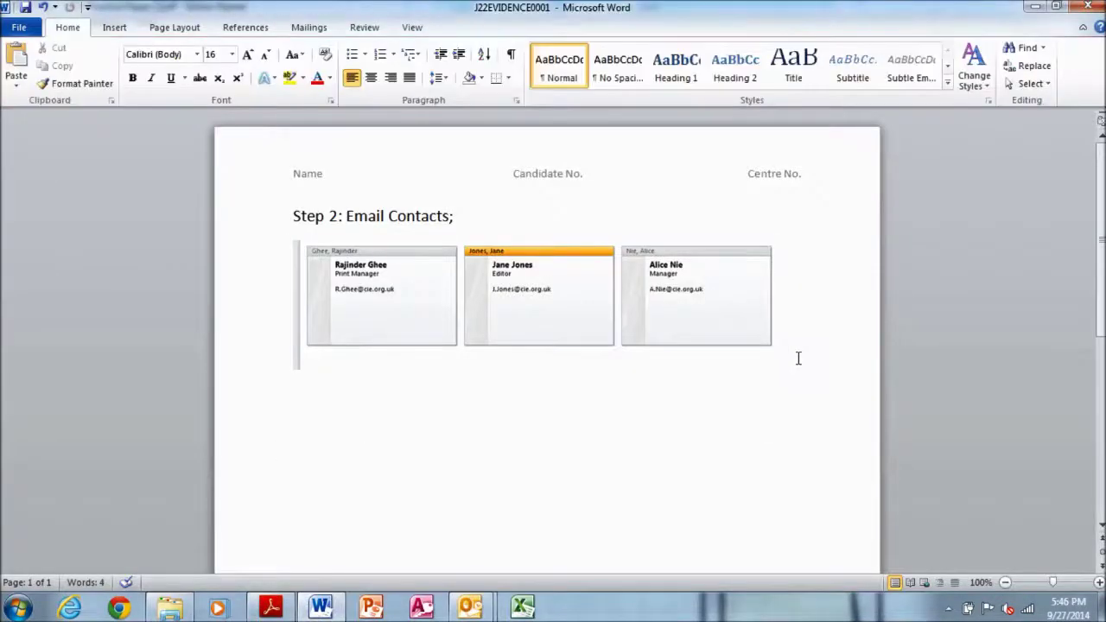
Type the heading 'Step 3: Contact Group;' and paste the contact group screenshot below it
type("Step ")
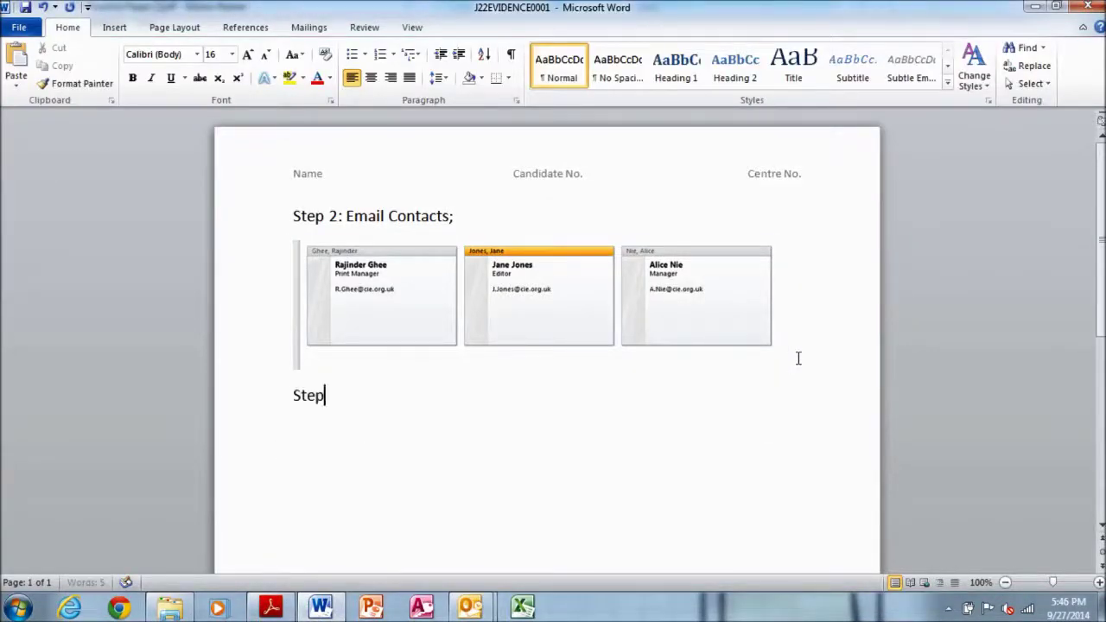
type("3: ")
type("COnt")
key("BackSpace")
type("ontac")
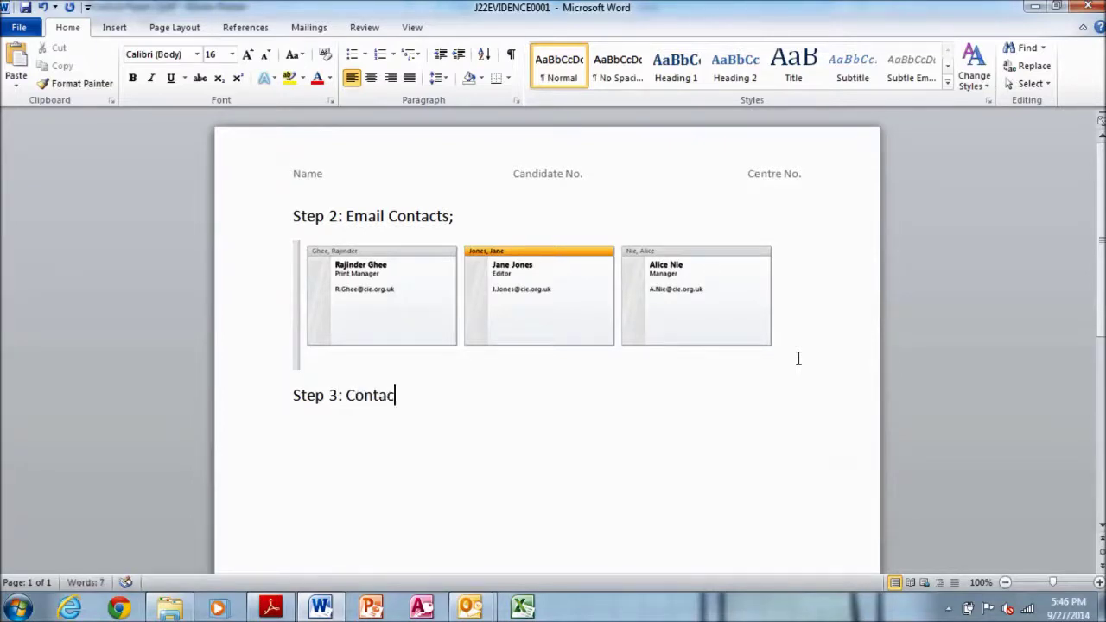
type("Gr")
key("BackSpace")
type("oup;")
key("Return")
key("ctrl+v")
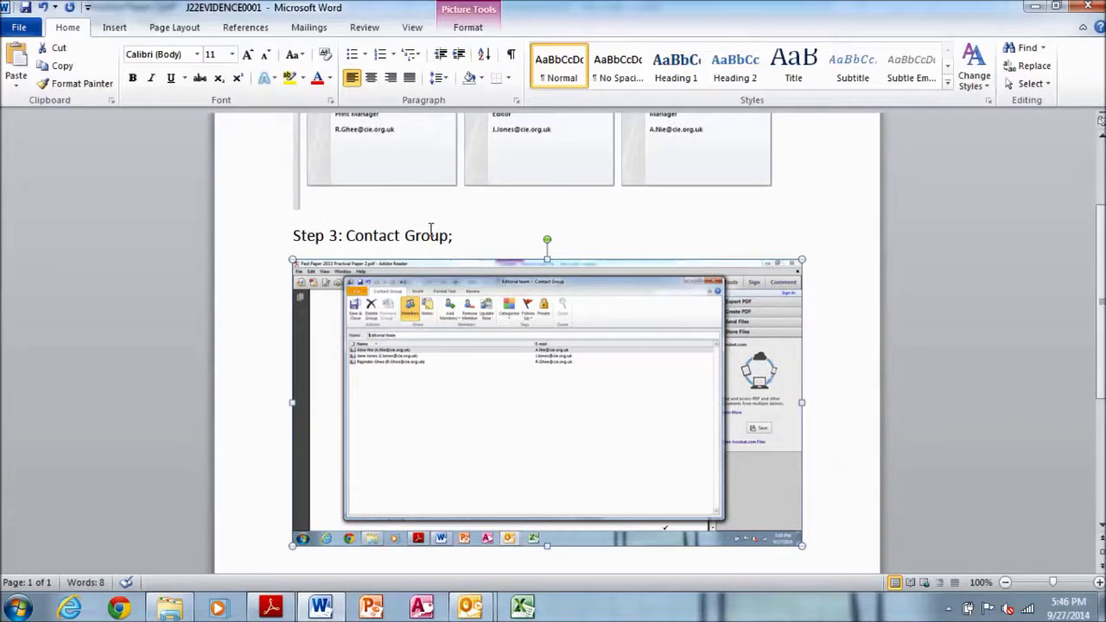
Crop the screenshot to the group's member list and enlarge it to 17.97 cm wide
left_click(484, 28)
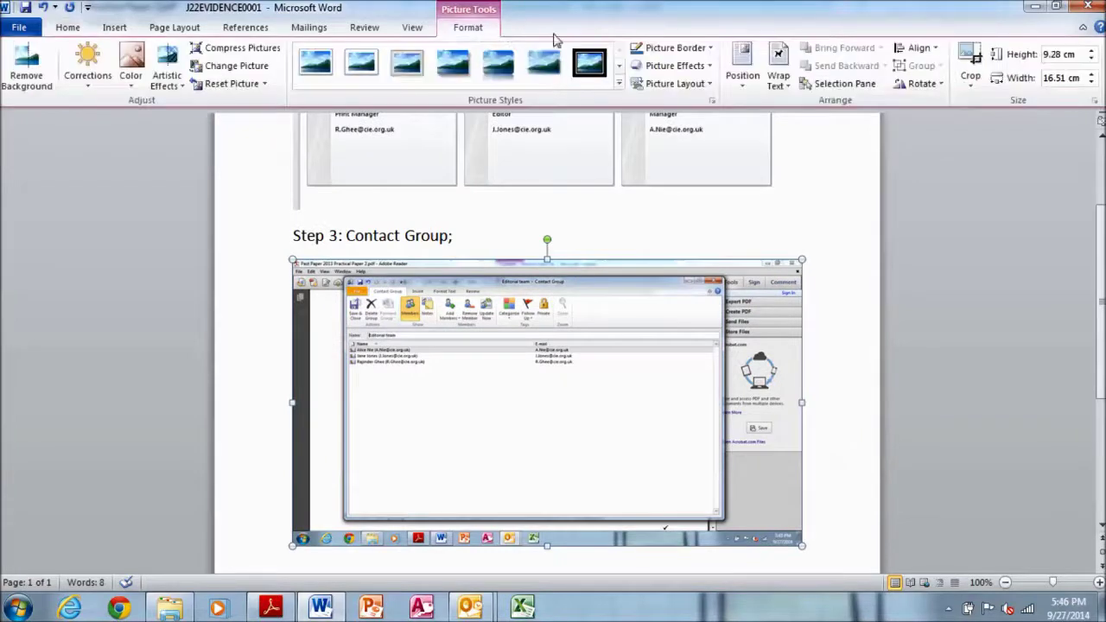
left_click(970, 57)
mouse_move(788, 540)
left_mouse_down()
mouse_move(758, 389)
mouse_move(722, 378)
left_mouse_up()
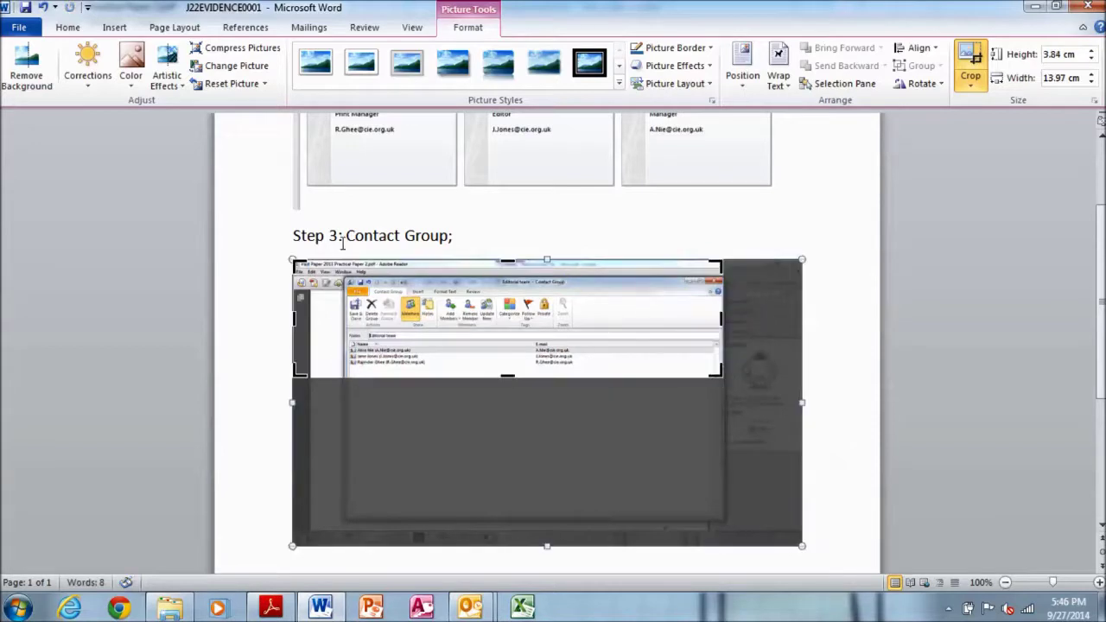
left_click_drag(295, 259, 346, 331)
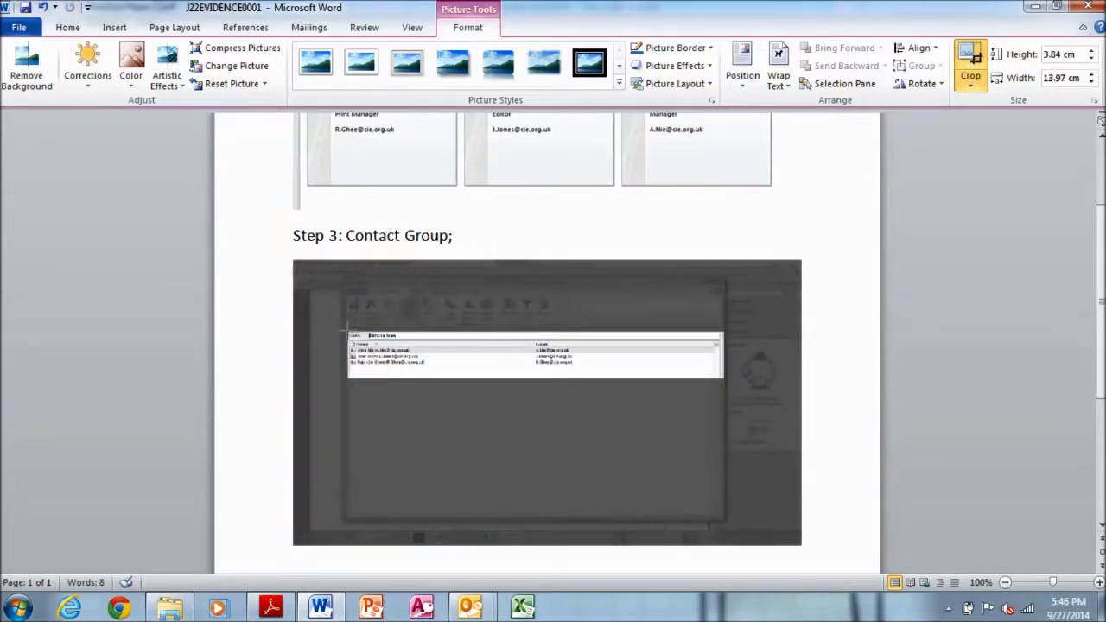
left_click(966, 62)
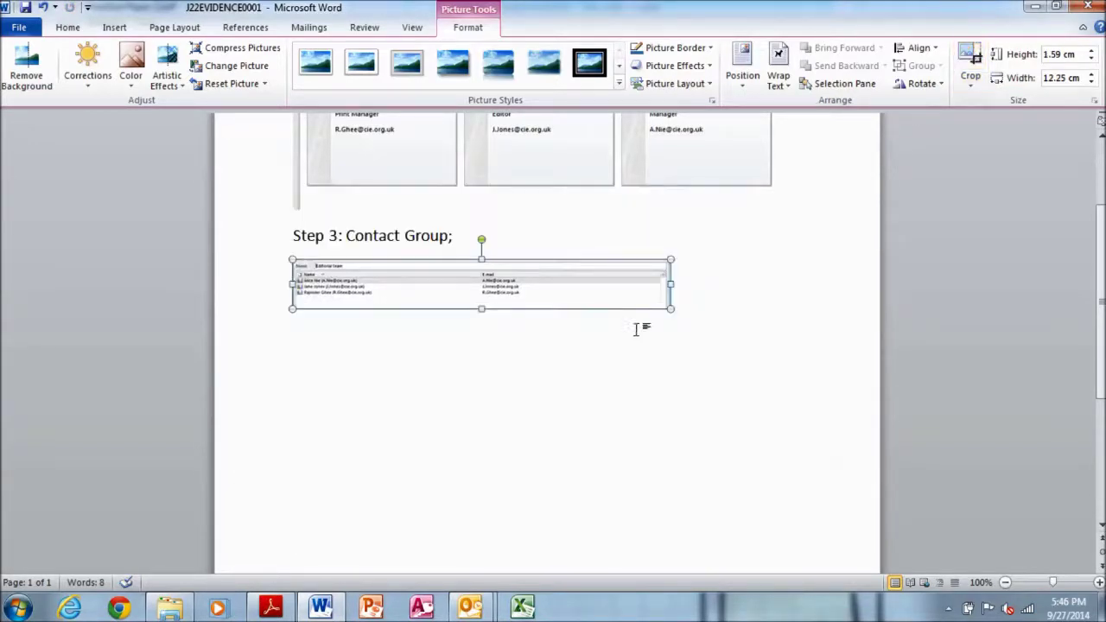
left_click_drag(670, 310, 685, 331)
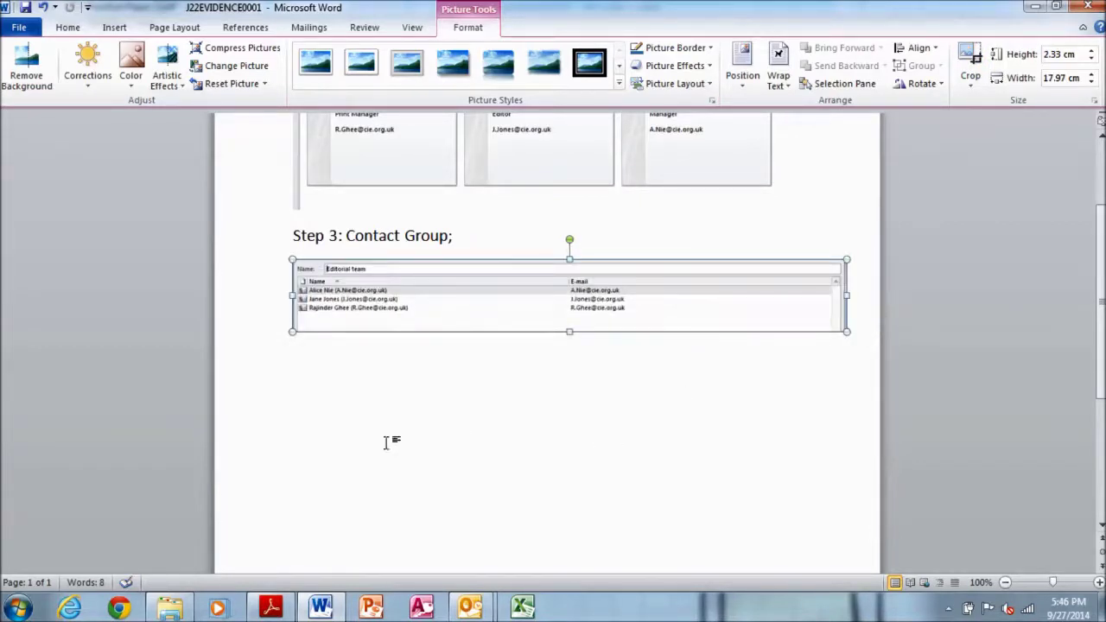
mouse_move(469, 609)
left_click(566, 518)
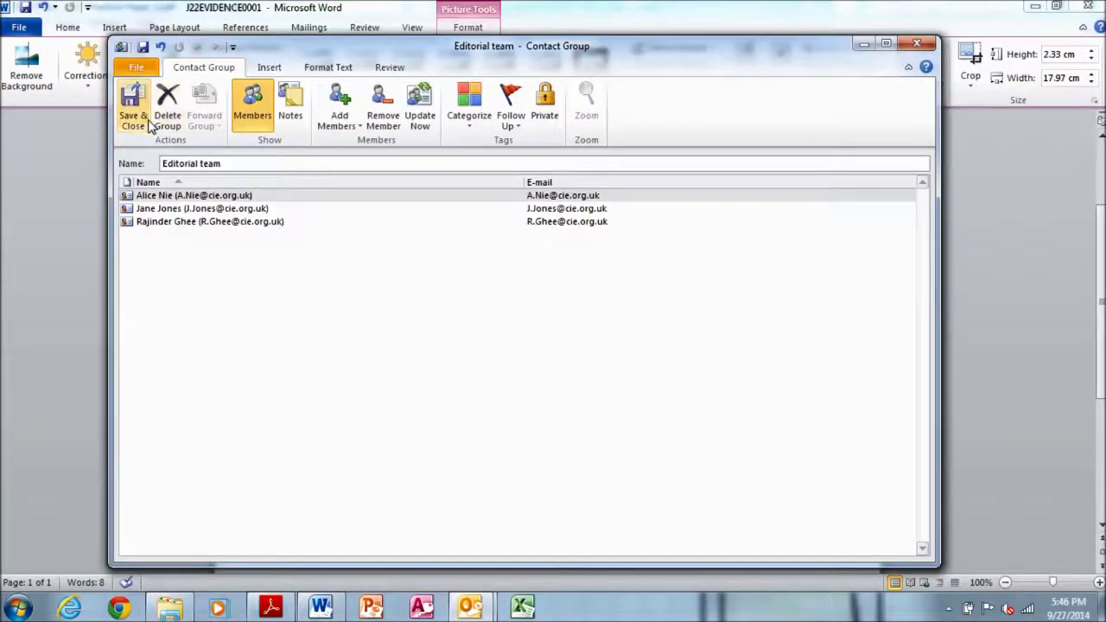
Save and close the contact group, then highlight exam steps 2 and 3 in yellow
left_click(130, 111)
key("alt+Tab")
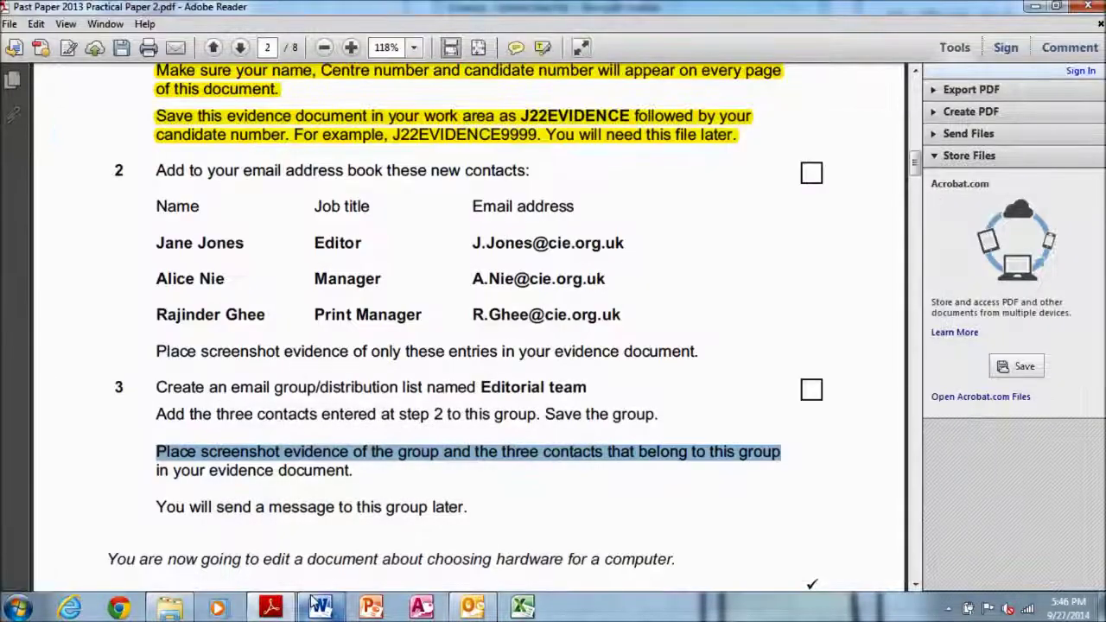
left_click_drag(158, 501, 465, 512)
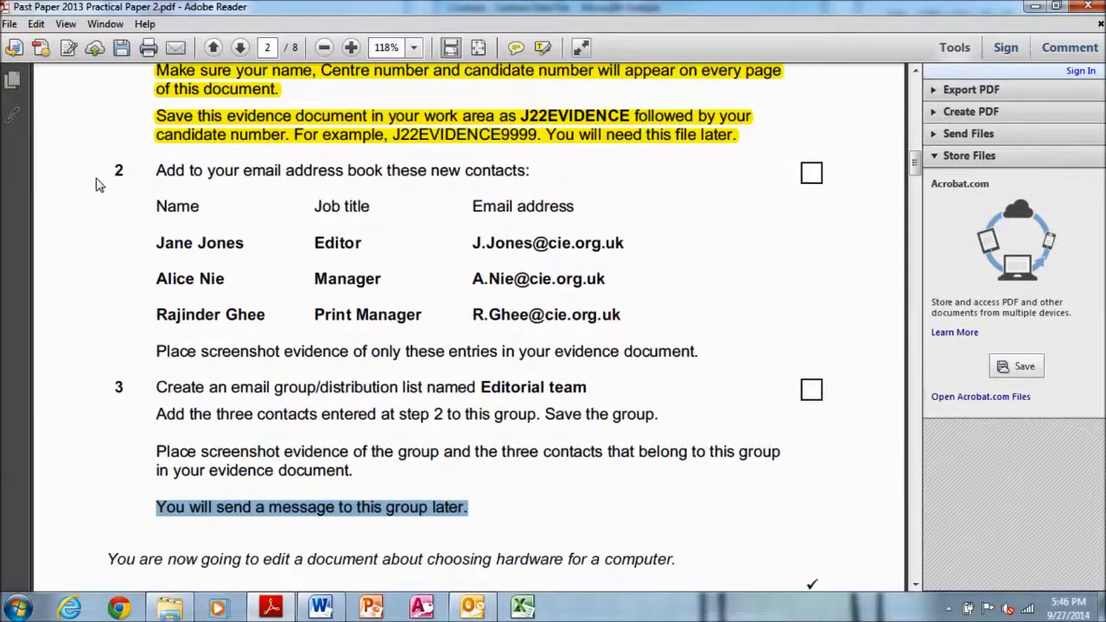
left_click_drag(94, 188, 467, 508)
right_click(457, 511)
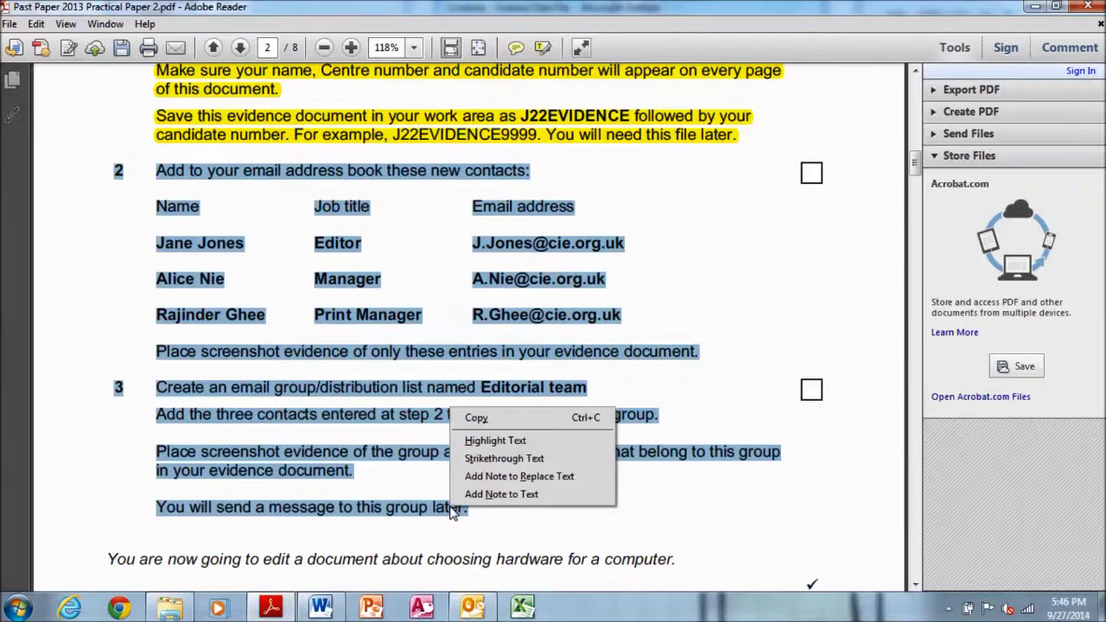
left_click(497, 440)
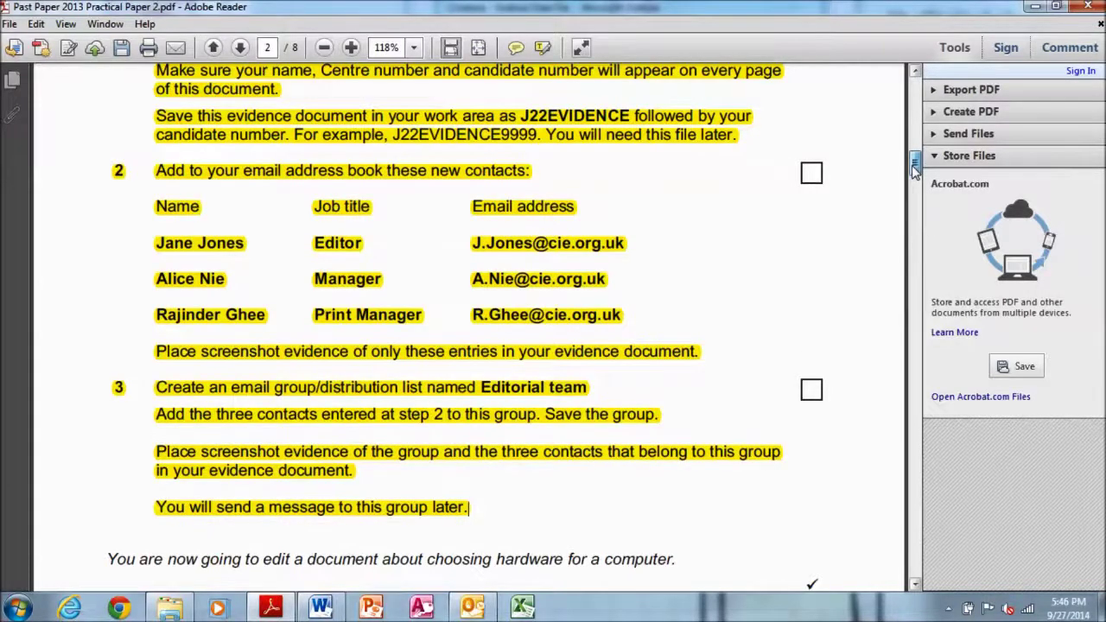
Read step 4 and select the file name J13DRIVES.RTF on the exam paper
left_click_drag(914, 164, 916, 196)
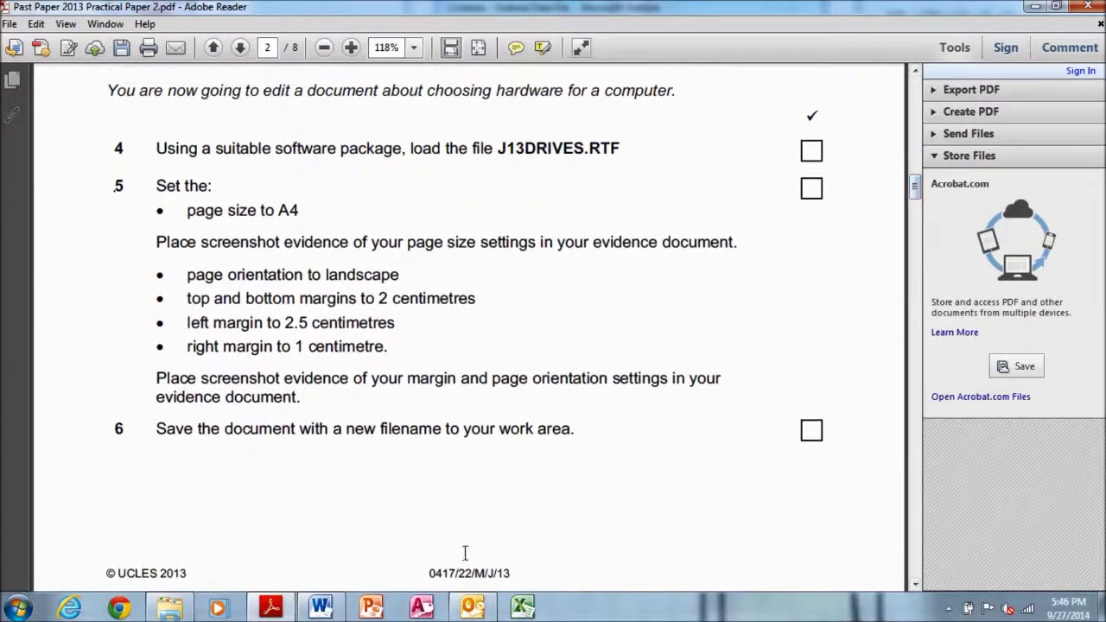
left_click(472, 608)
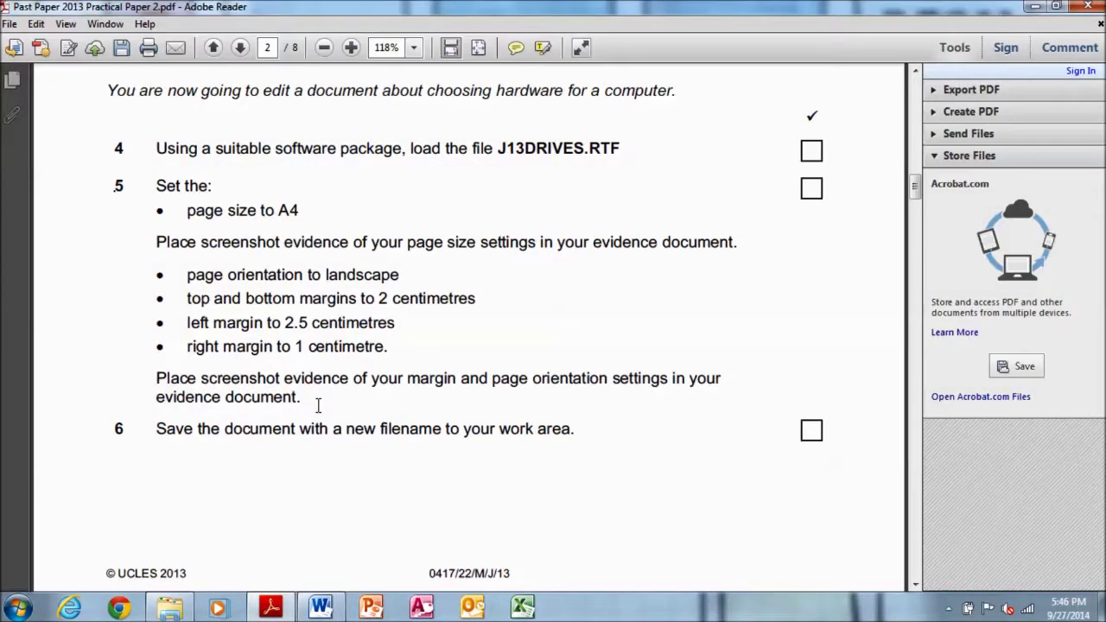
left_click_drag(157, 149, 389, 148)
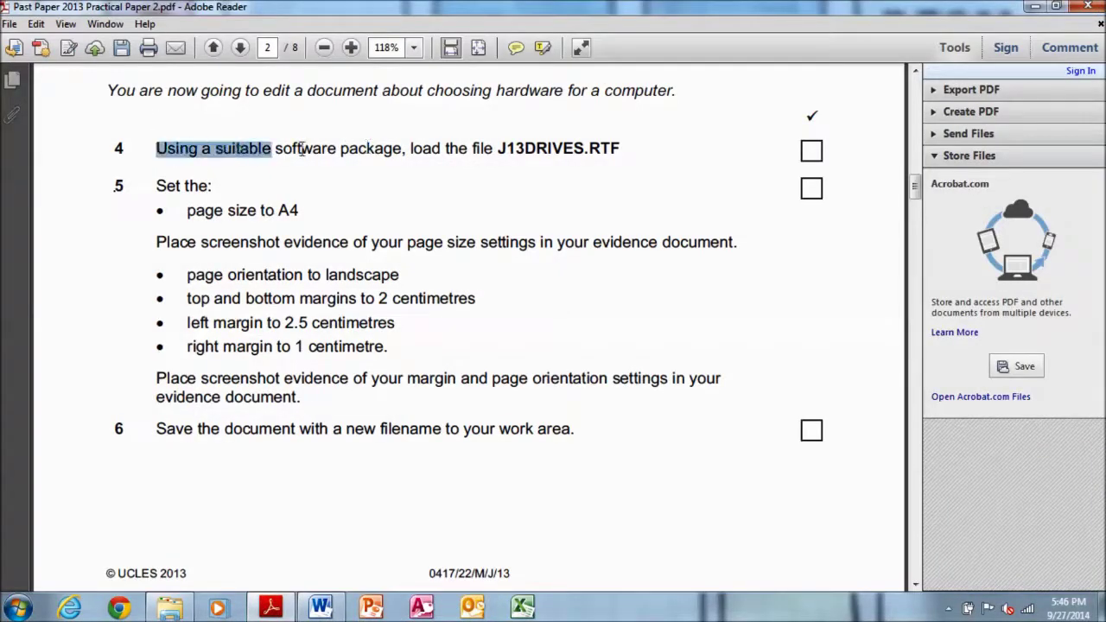
left_click_drag(494, 148, 603, 140)
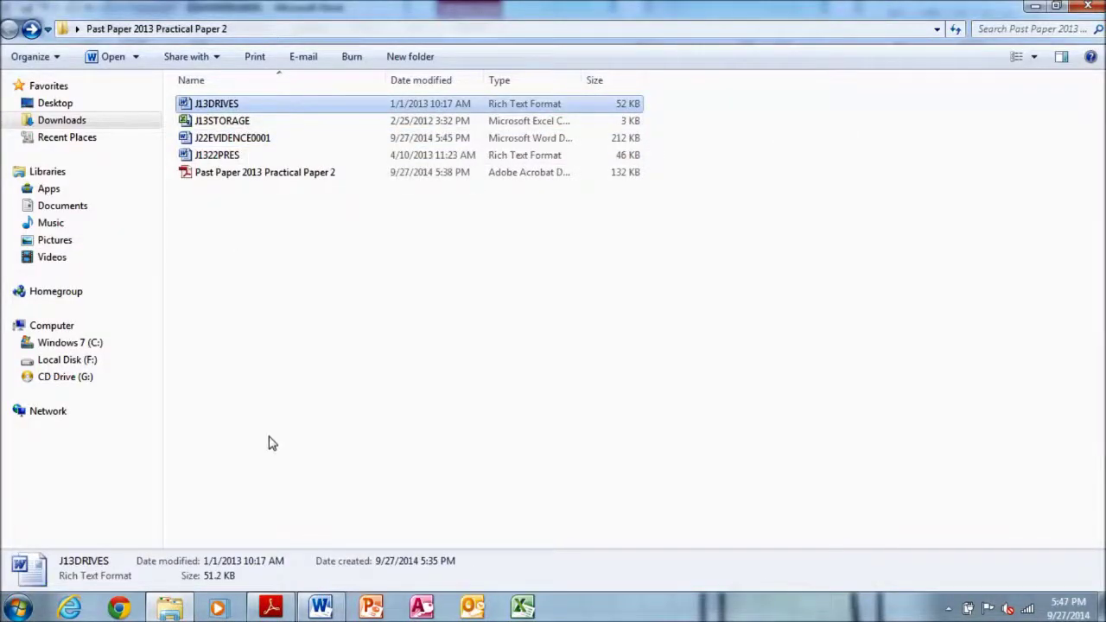
Close the evidence document with saving, then open J13DRIVES and enable editing
right_click(320, 609)
left_click(303, 563)
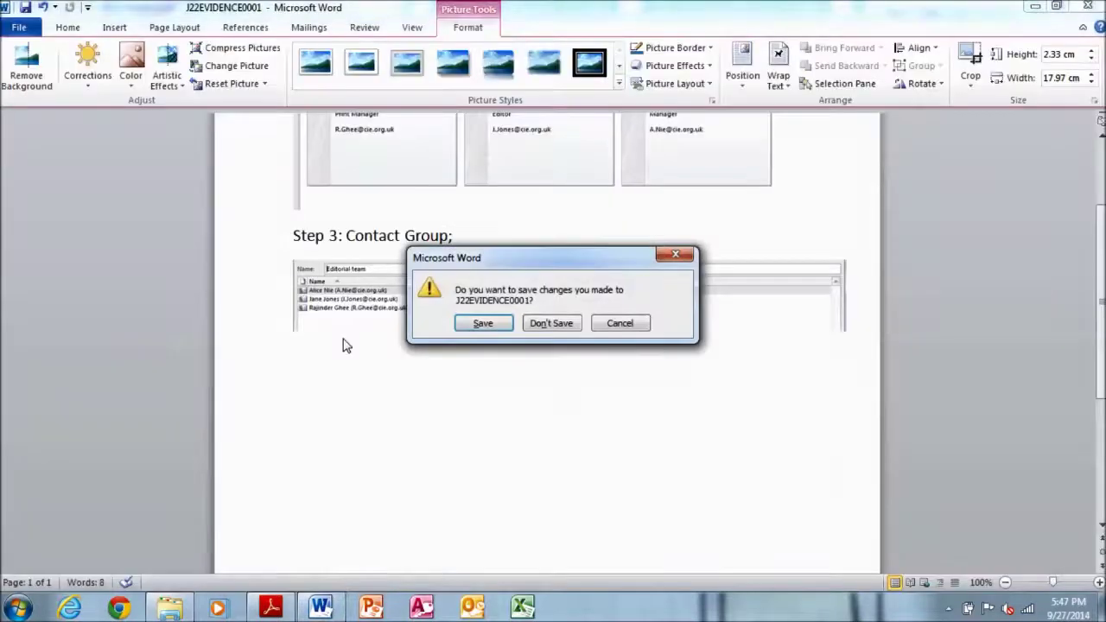
left_click(480, 325)
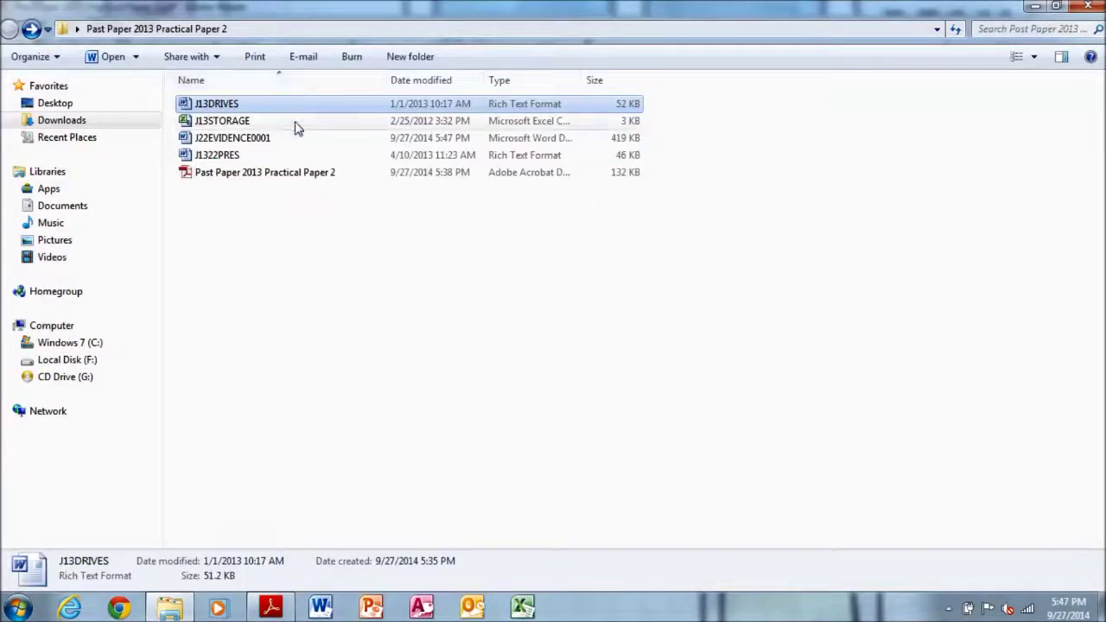
double_click(280, 107)
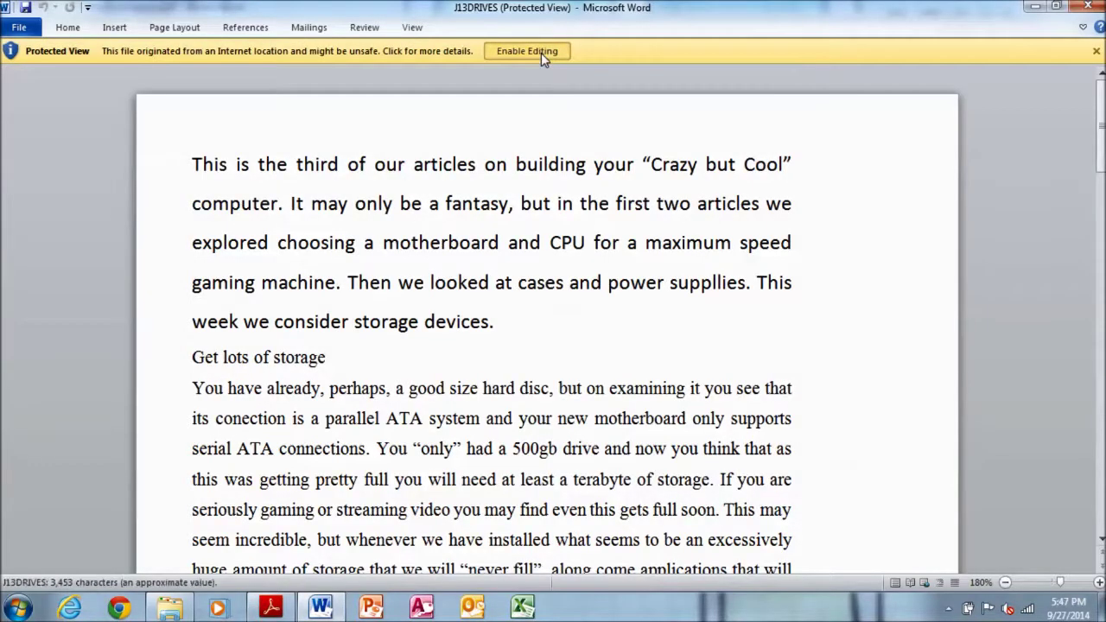
left_click(538, 54)
Read step 5's A4 page size, screenshot and margin instructions, then return to J13DRIVES
left_click(270, 607)
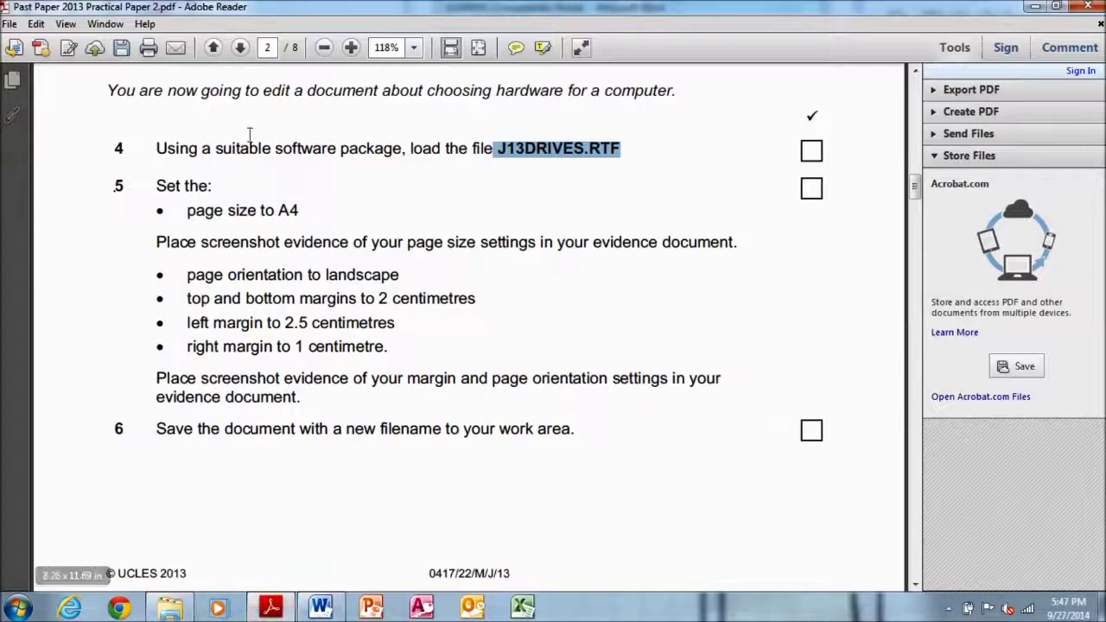
mouse_move(157, 185)
left_mouse_down()
mouse_move(220, 183)
mouse_move(302, 207)
left_mouse_up()
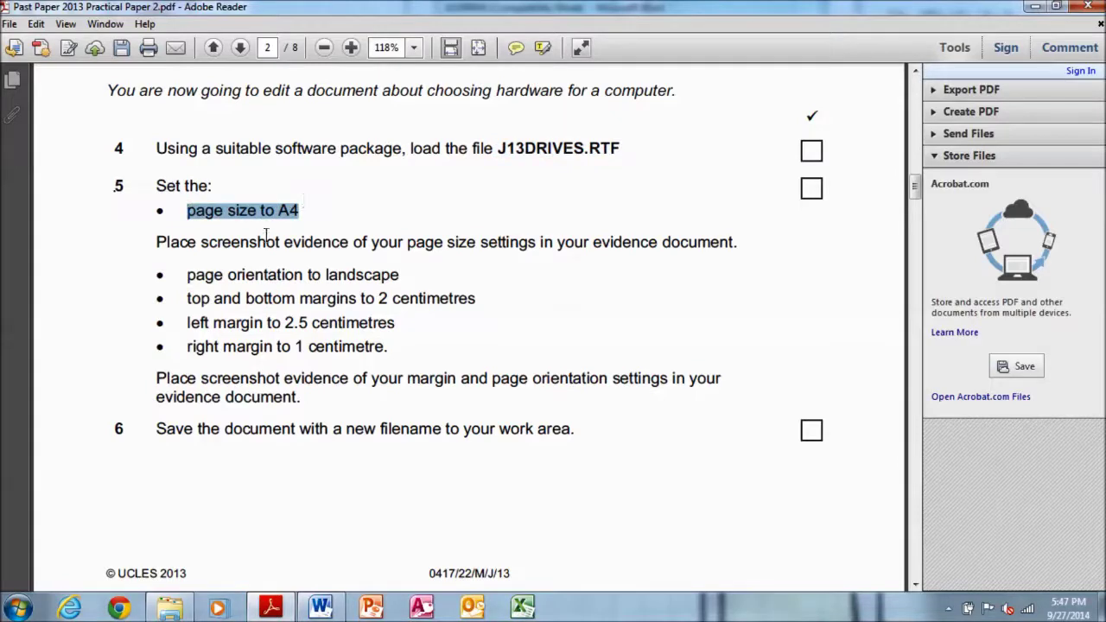
left_click_drag(158, 244, 770, 274)
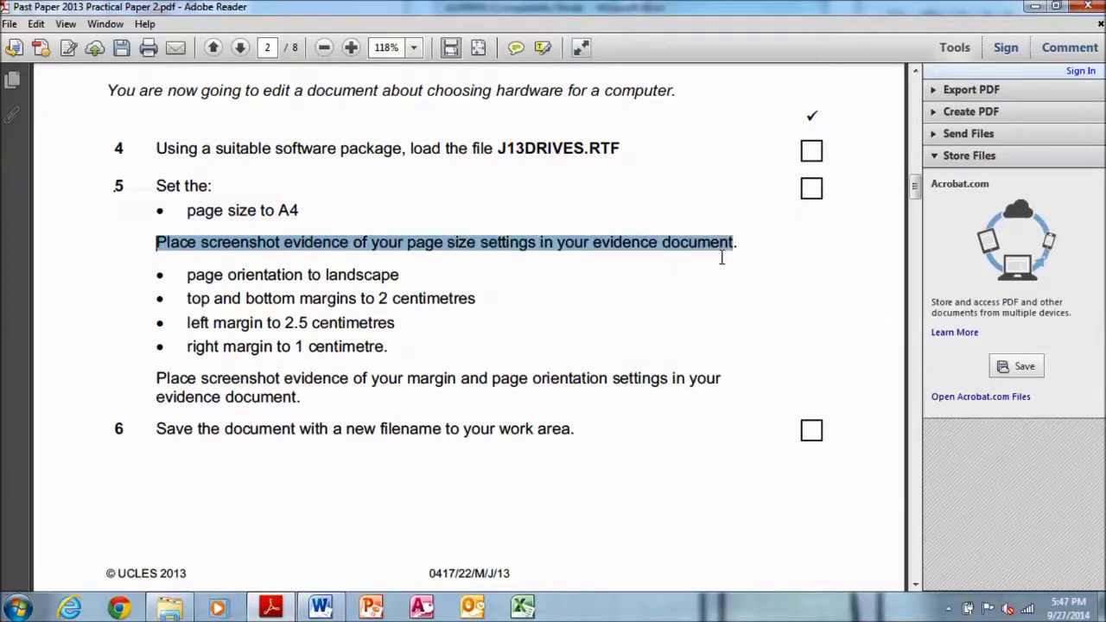
left_click_drag(188, 210, 299, 216)
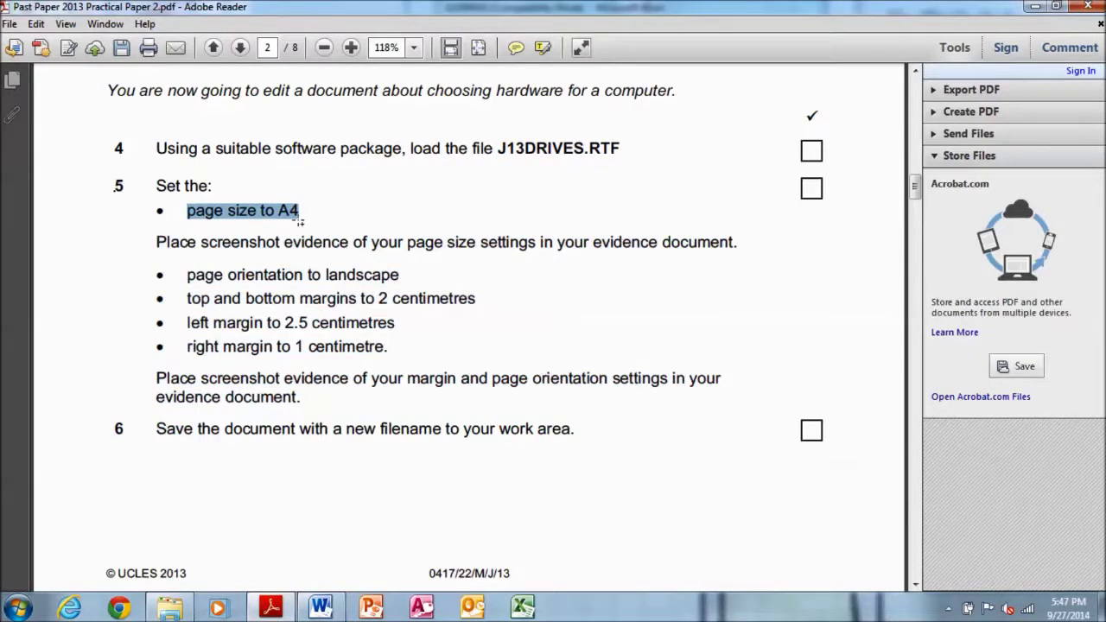
left_click(320, 607)
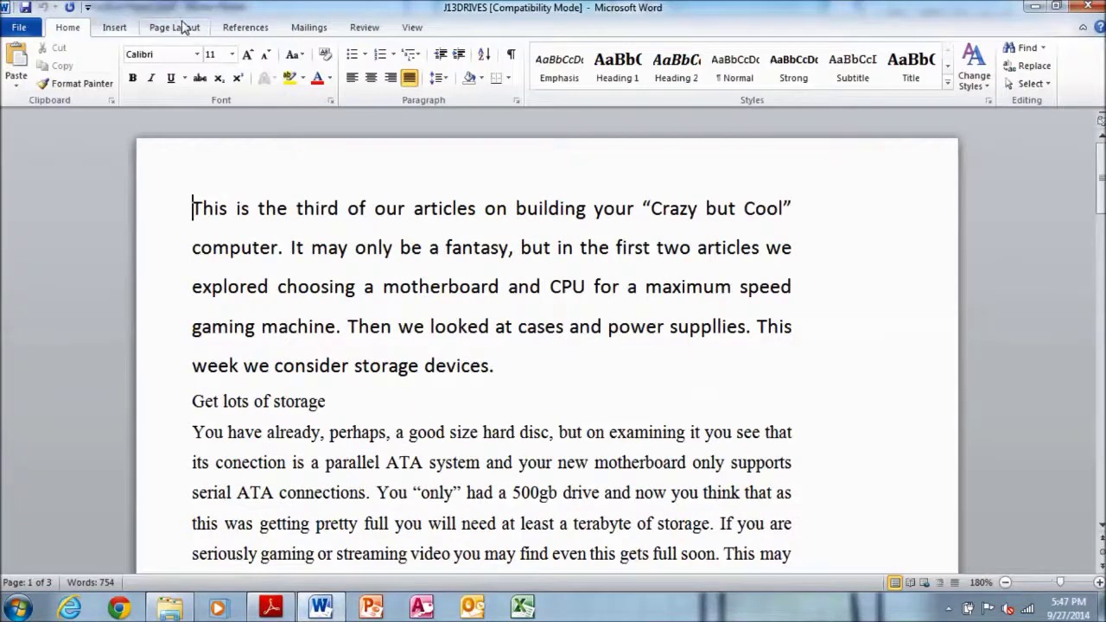
Set J13DRIVES's paper size to A4 and zoom the page to 100%
left_click(184, 27)
left_click(206, 75)
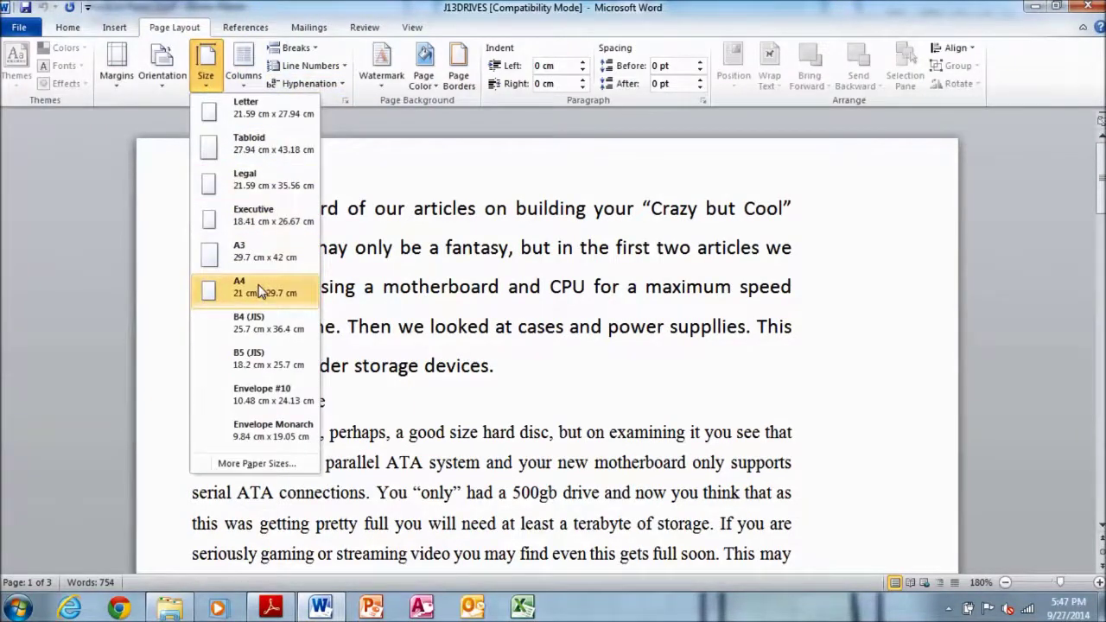
left_click(261, 289)
left_click(206, 62)
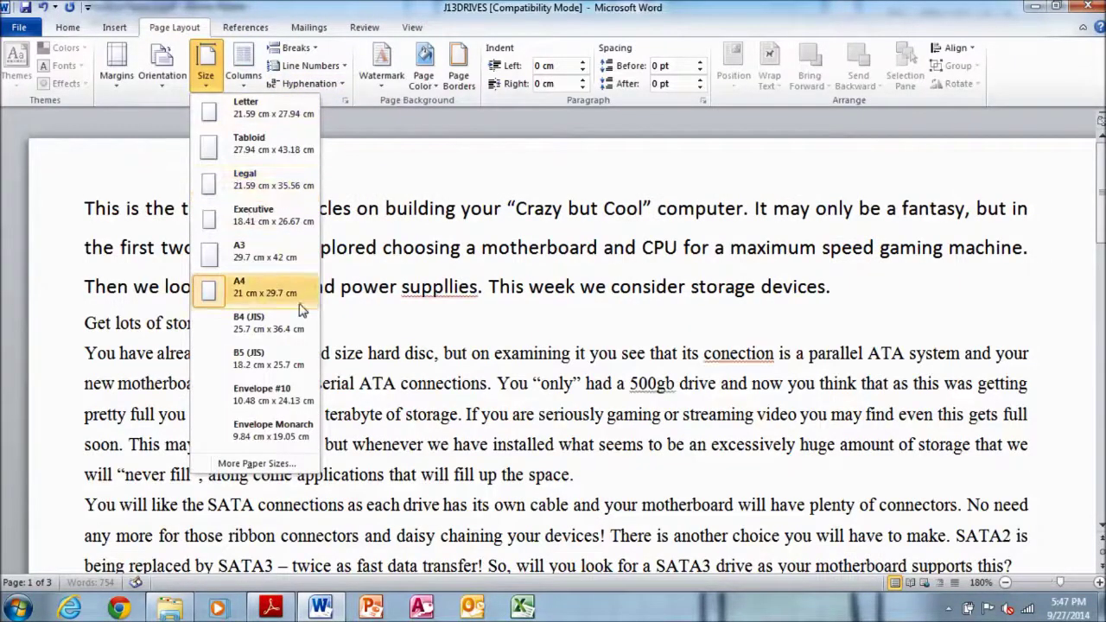
left_click(1055, 584)
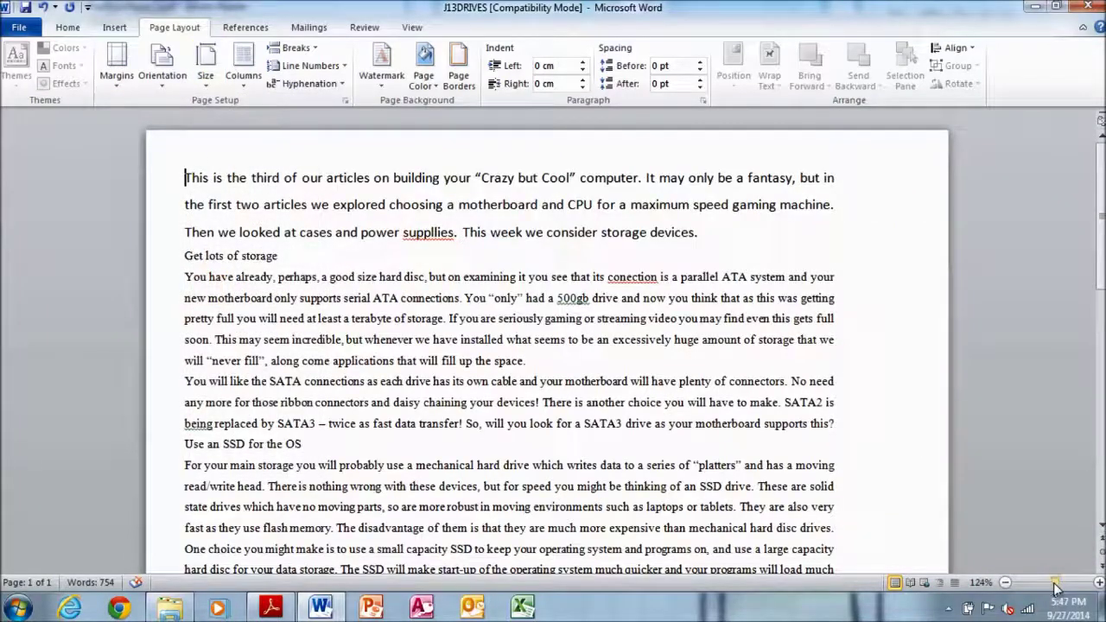
left_click_drag(1055, 588, 1053, 588)
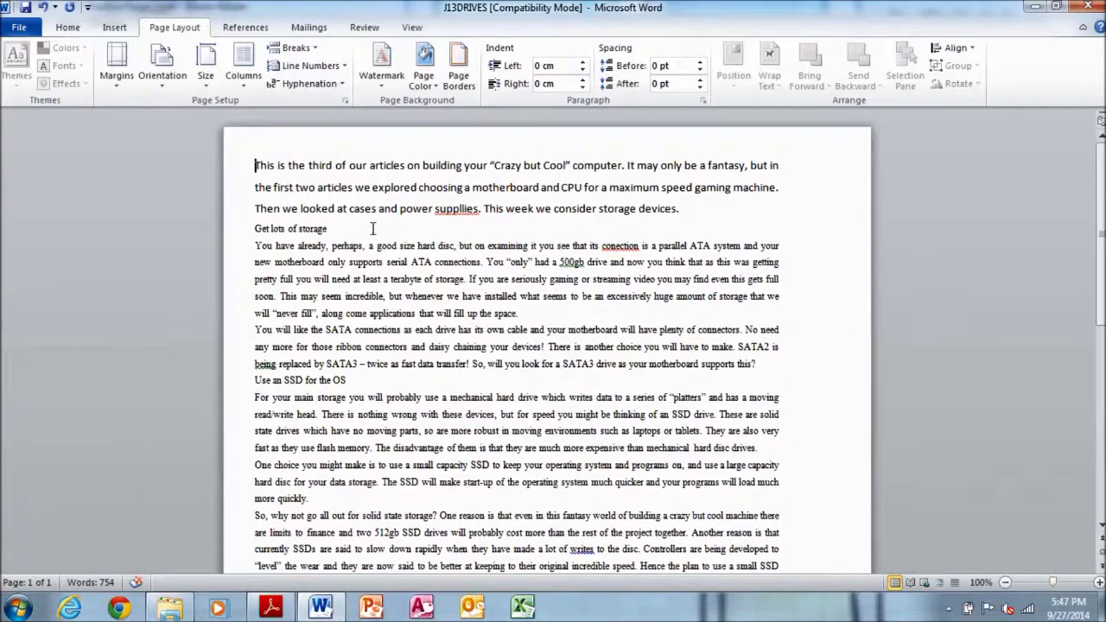
left_click(207, 84)
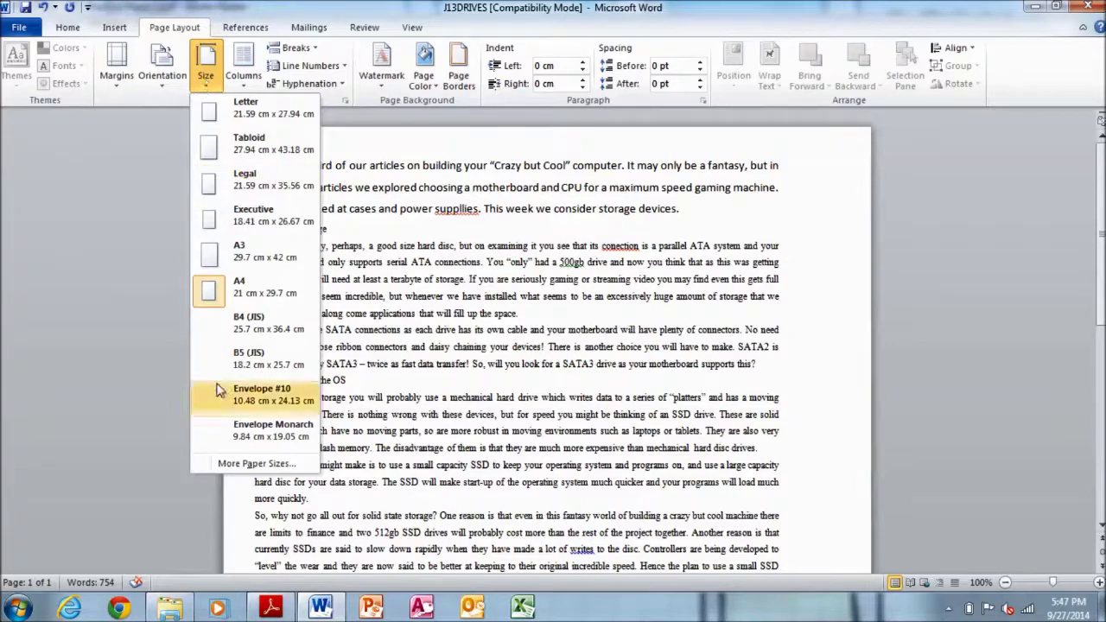
Open J22EVIDENCE0001 from the exam files folder
left_click(270, 607)
left_click(169, 608)
double_click(251, 138)
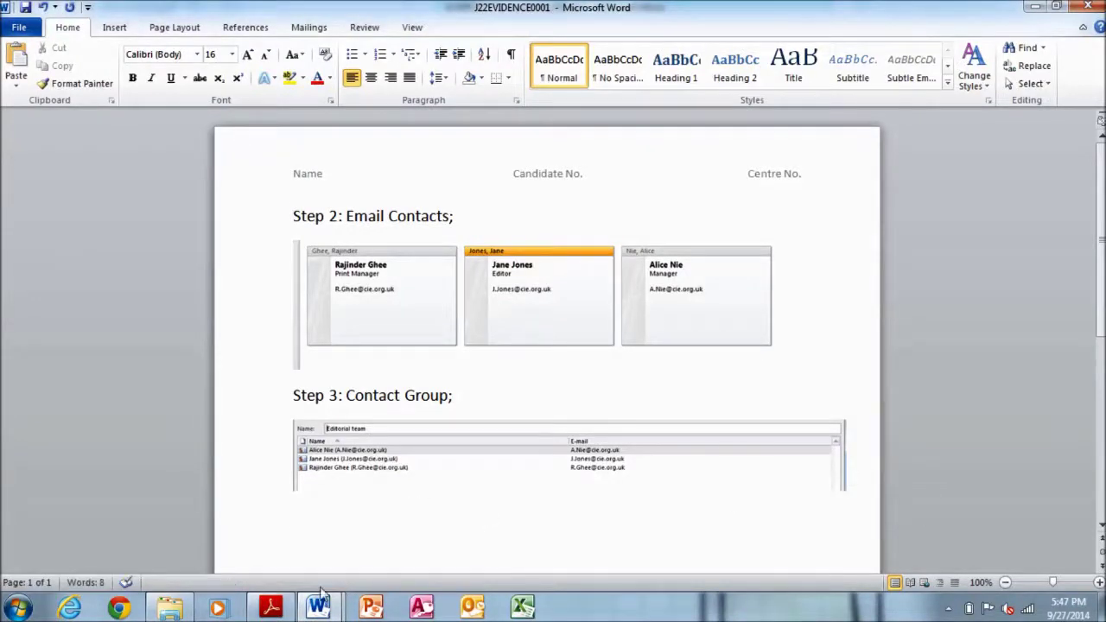
Type the heading 'Step 5: Page Size And Settings;' and paste the page-size screenshot below it
left_click(271, 607)
mouse_move(318, 608)
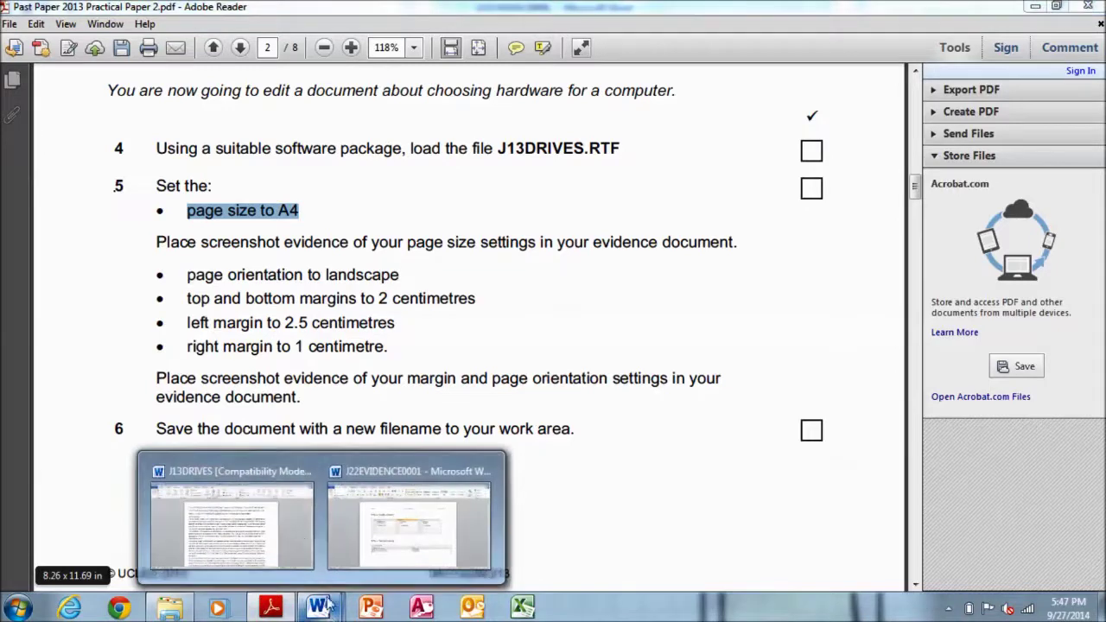
left_click(385, 493)
type("Ste")
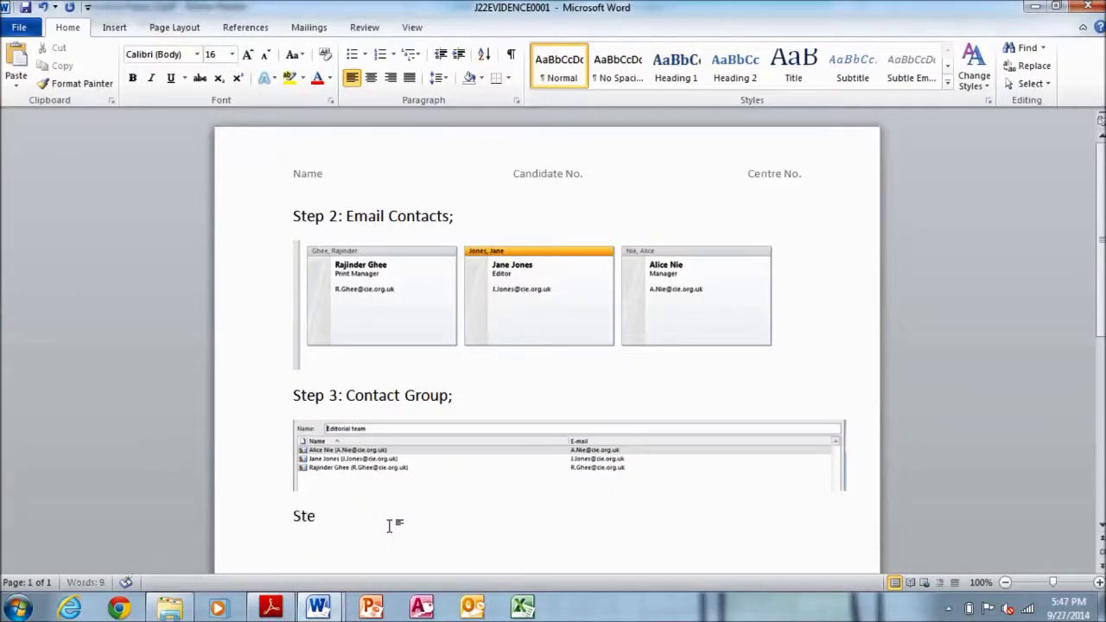
type("p 5")
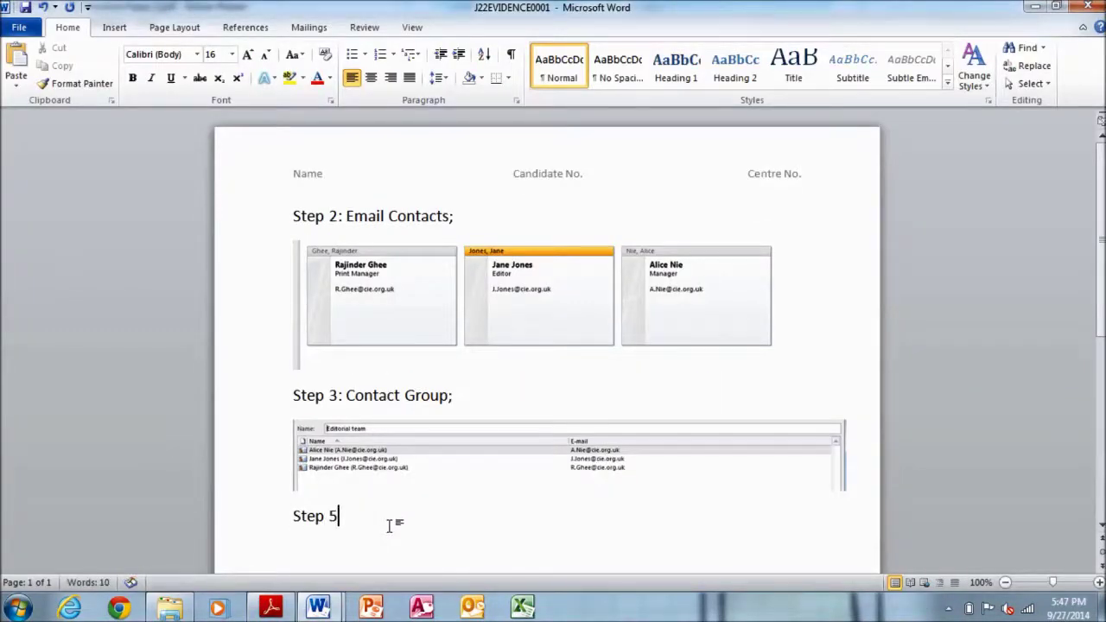
type(":")
type(" Page Size AN")
key("BackSpace")
type("d Setti")
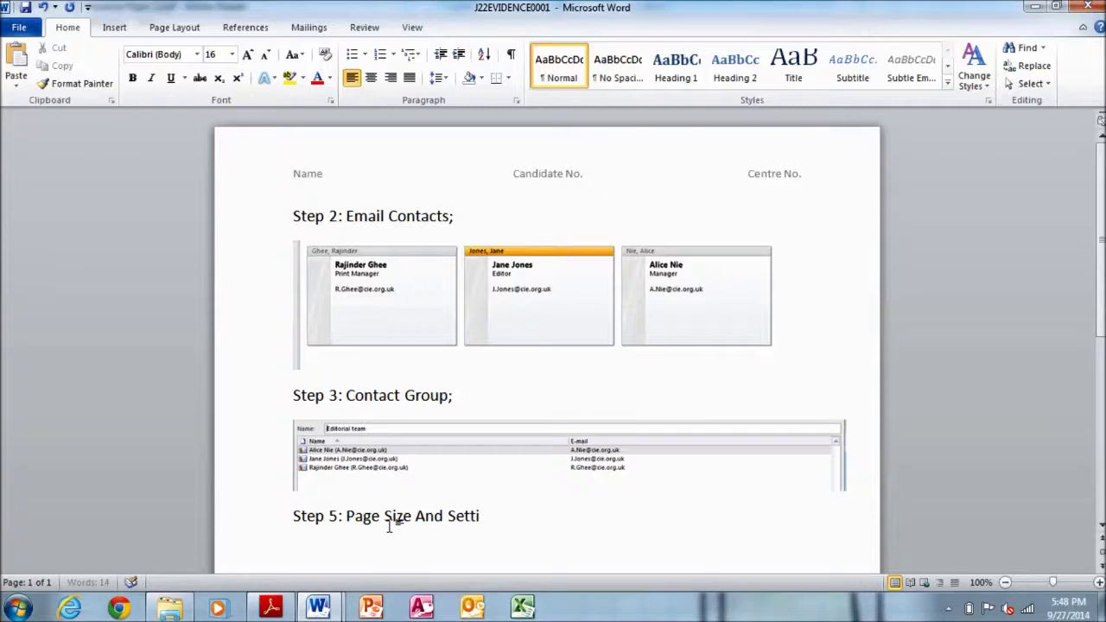
type("ngs;")
key("ctrl+v")
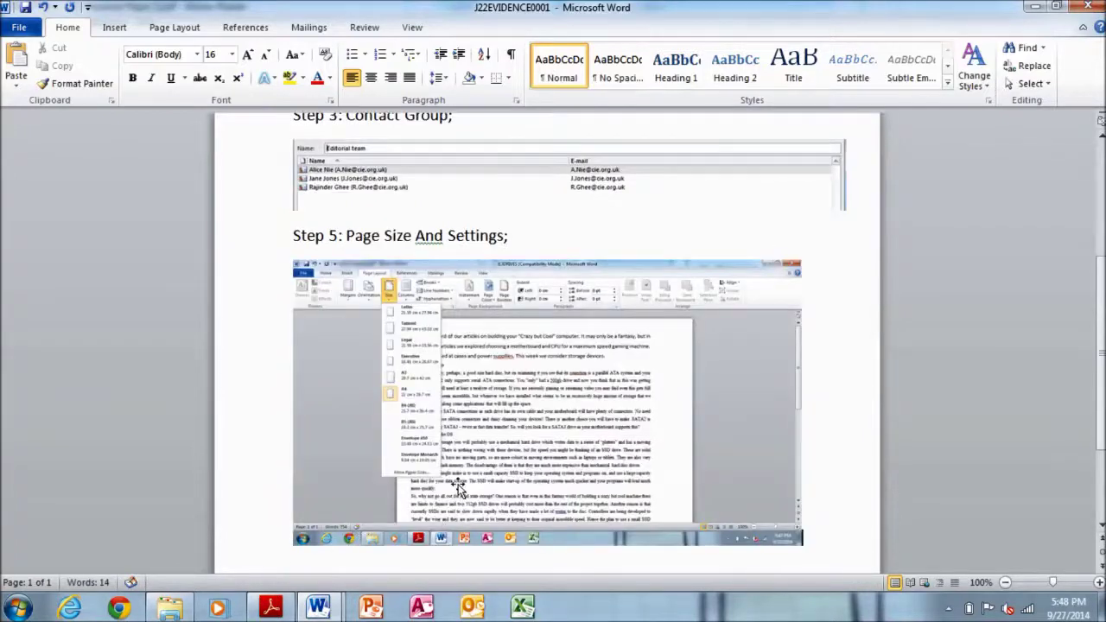
Crop the screenshot to the A4 page-size list, enlarge it, and add an empty line below
left_click(430, 294)
left_click(484, 28)
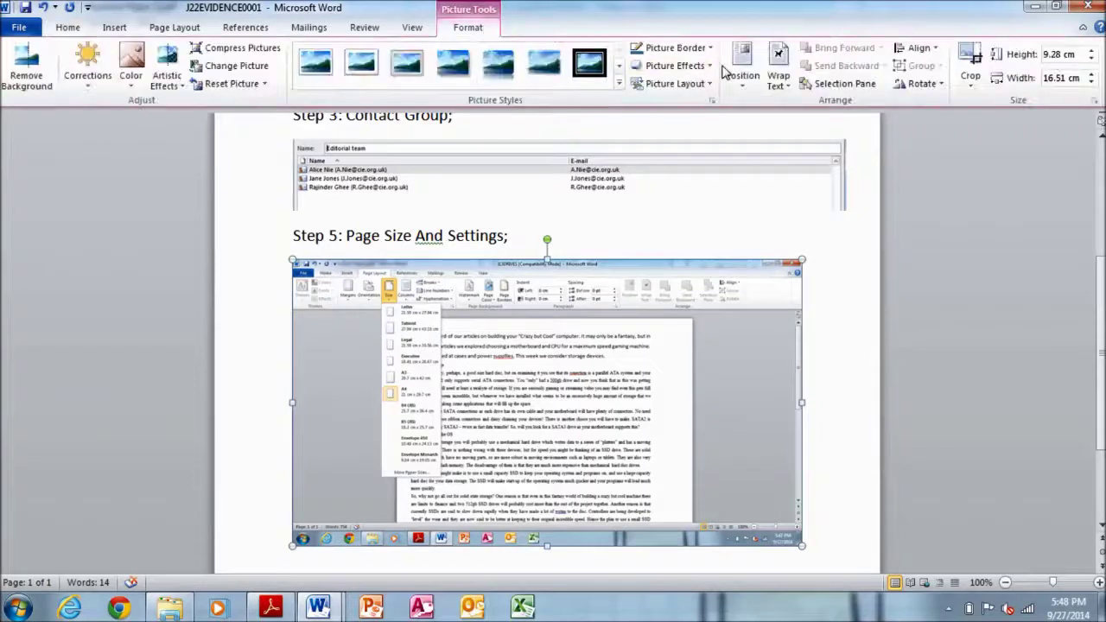
left_click(971, 62)
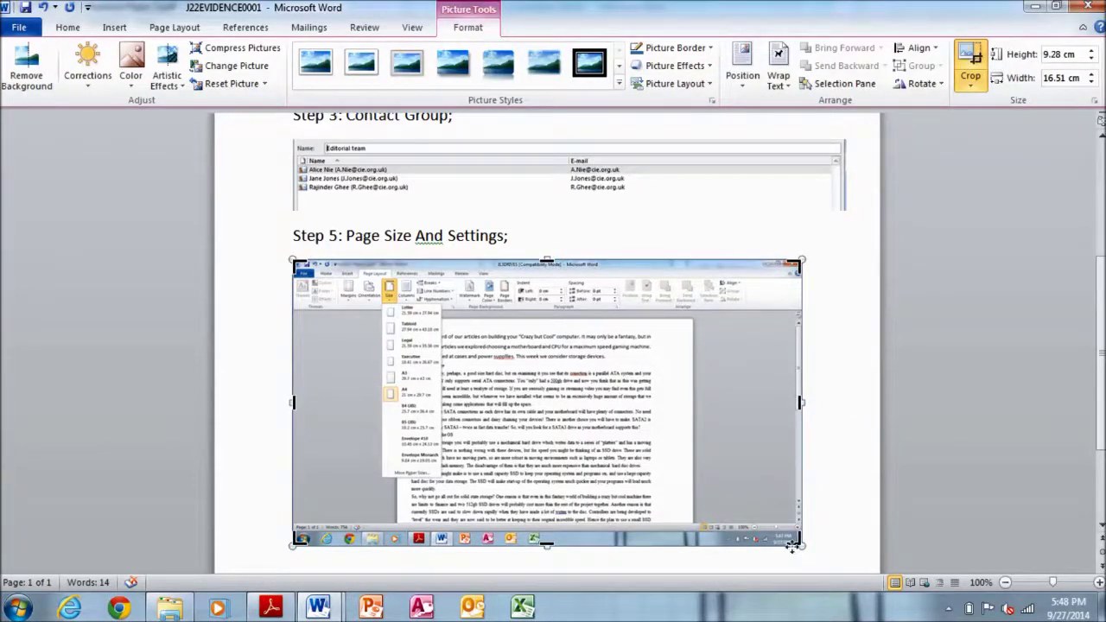
left_click_drag(788, 539, 471, 482)
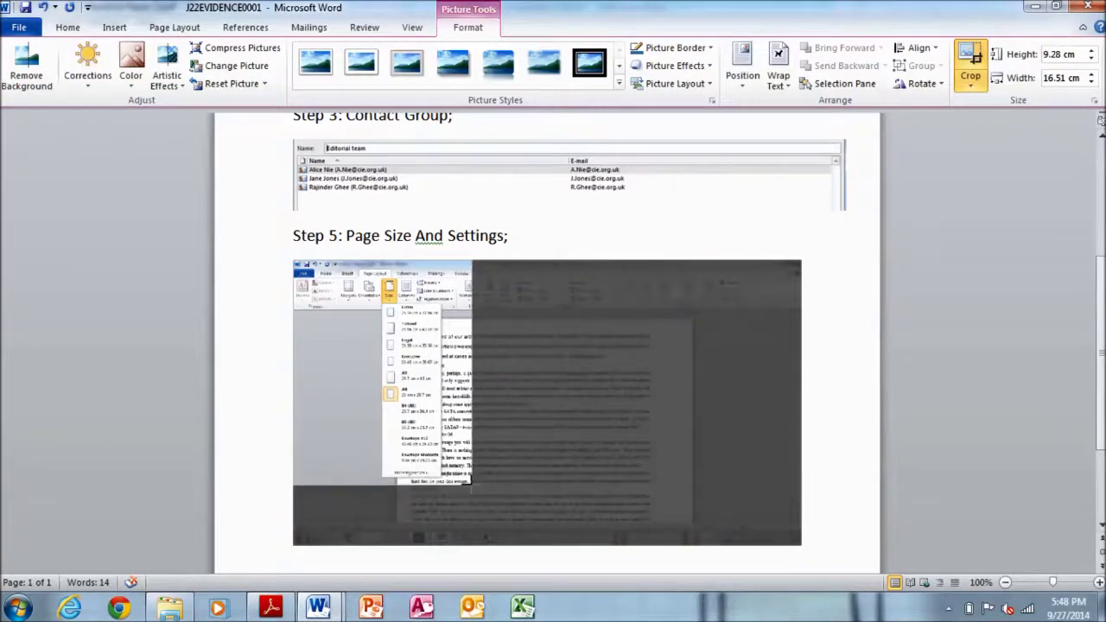
left_click_drag(471, 482, 428, 469)
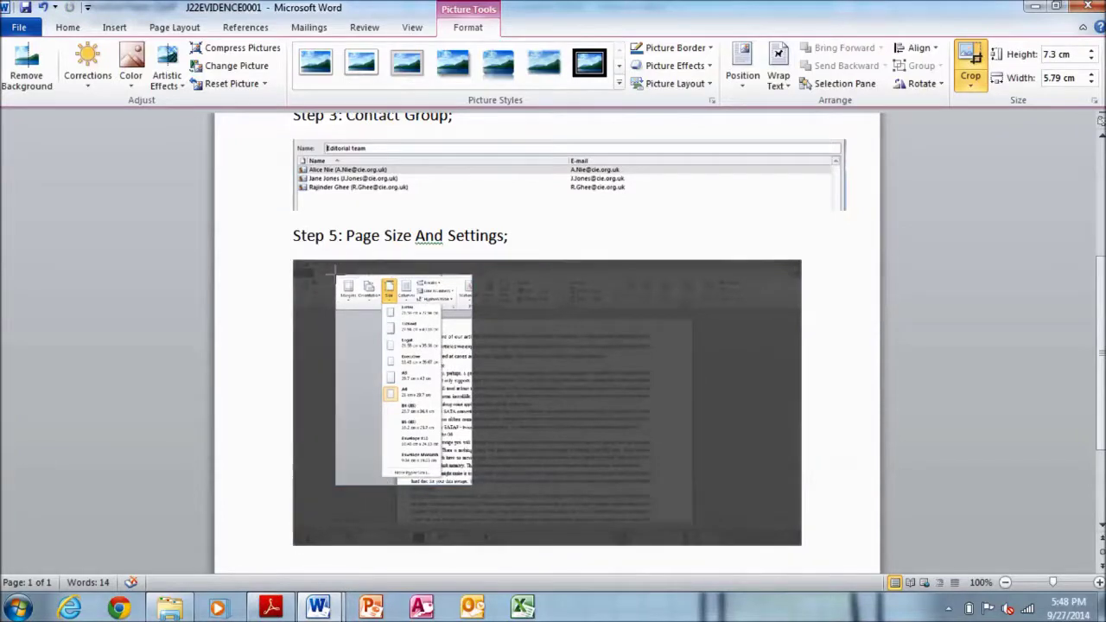
left_click(981, 61)
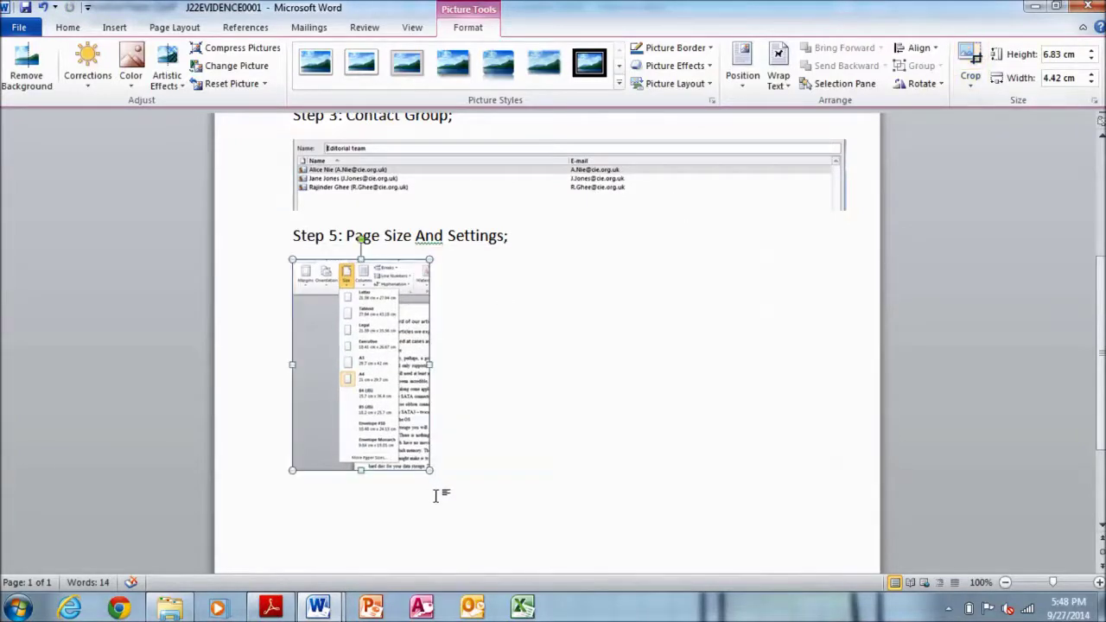
left_click_drag(429, 470, 470, 474)
left_click_drag(477, 475, 478, 476)
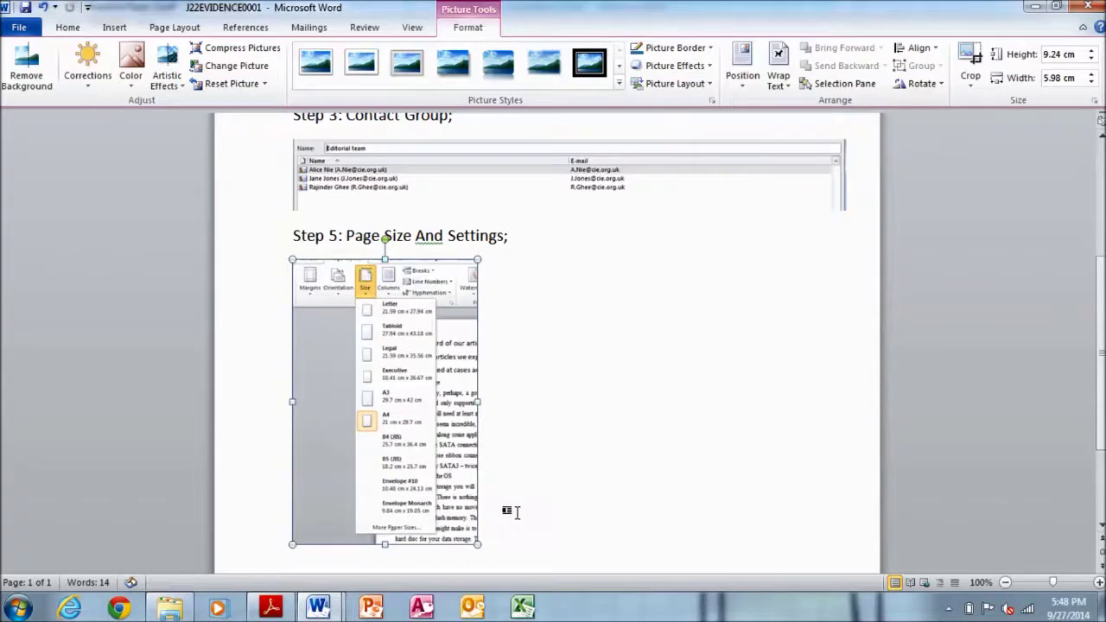
left_click(518, 514)
key("Return")
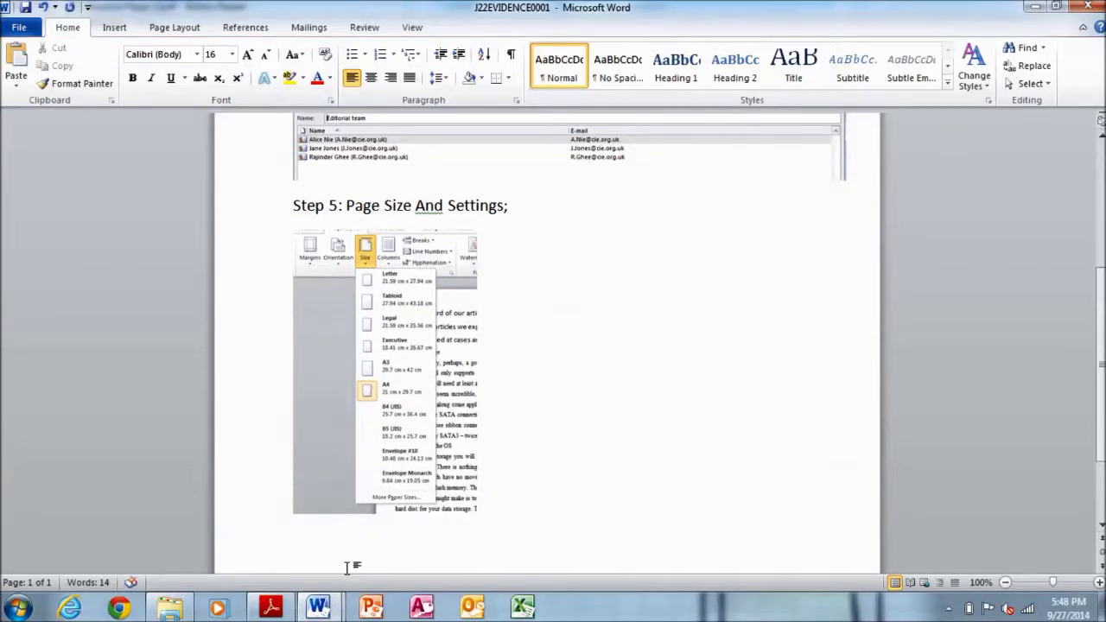
left_click(270, 608)
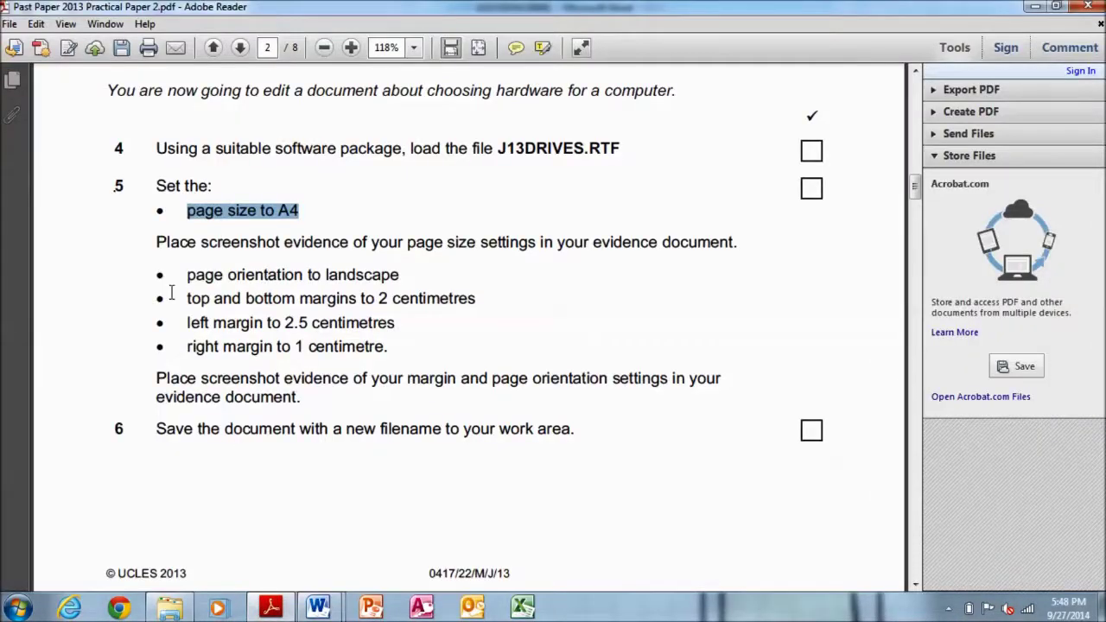
Read the landscape orientation and margin requirements, then bring J13DRIVES back to the front
left_click_drag(157, 243, 707, 245)
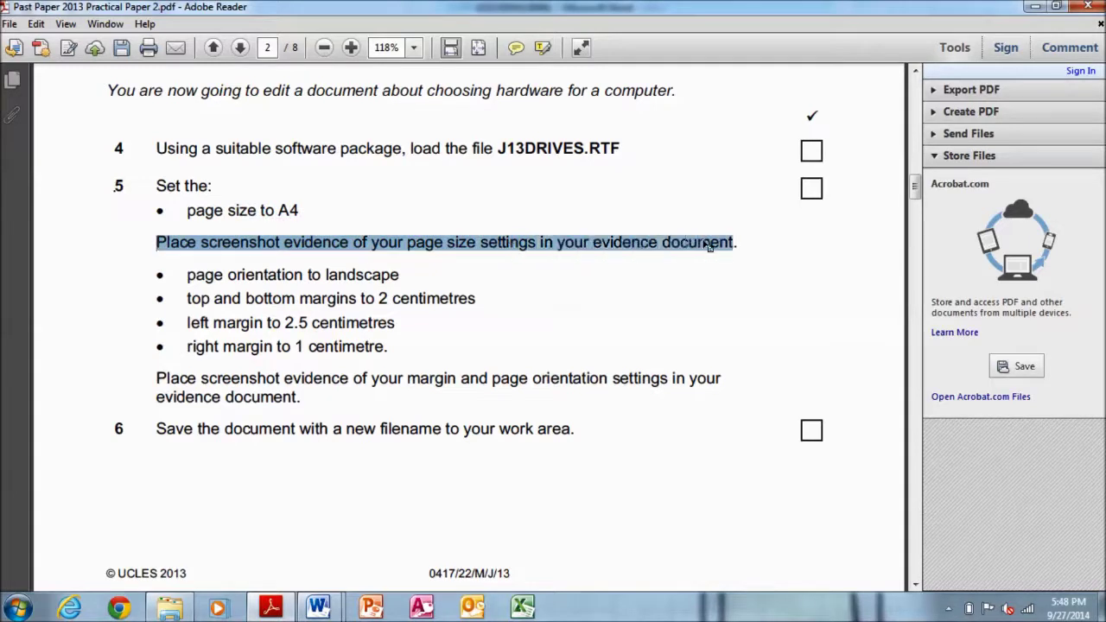
left_click_drag(190, 278, 395, 278)
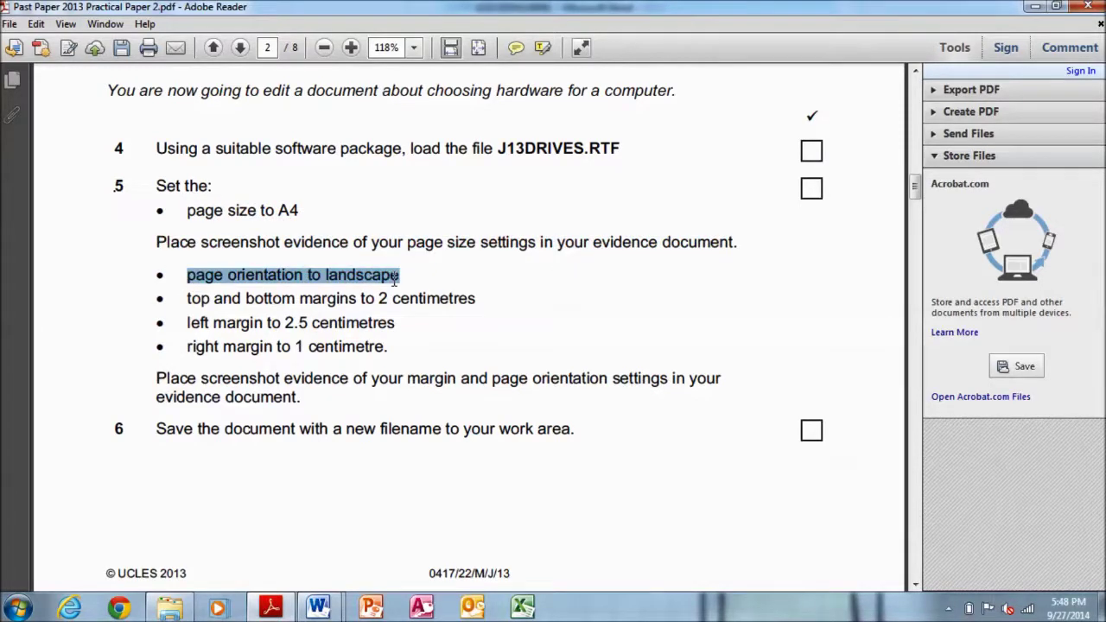
mouse_move(182, 316)
left_mouse_down()
mouse_move(362, 331)
mouse_move(311, 326)
mouse_move(350, 334)
left_mouse_up()
mouse_move(317, 607)
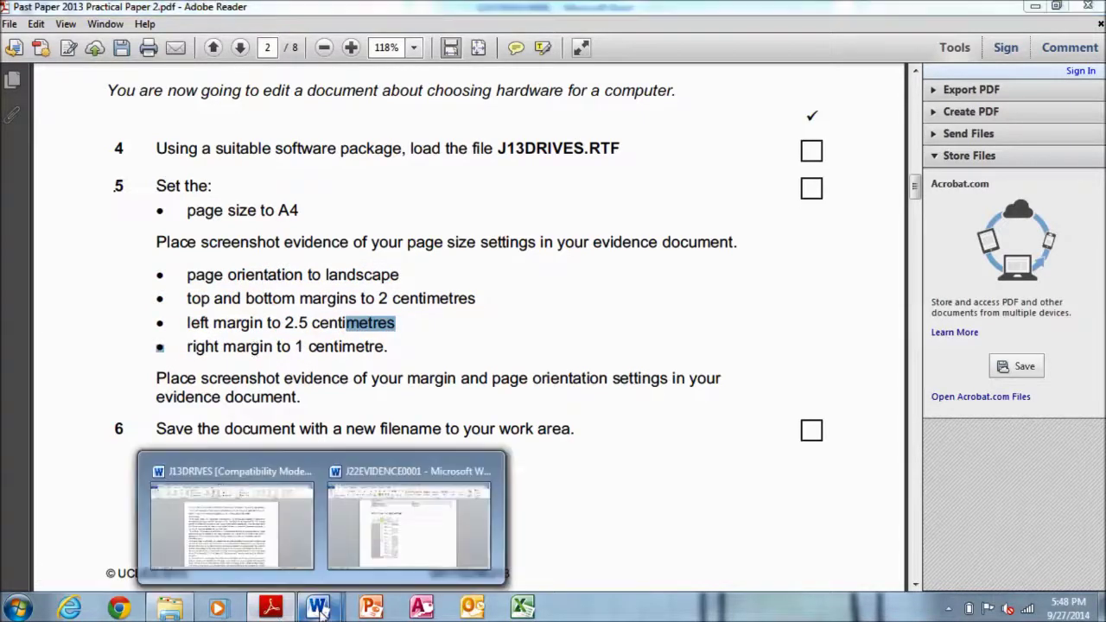
left_click(278, 507)
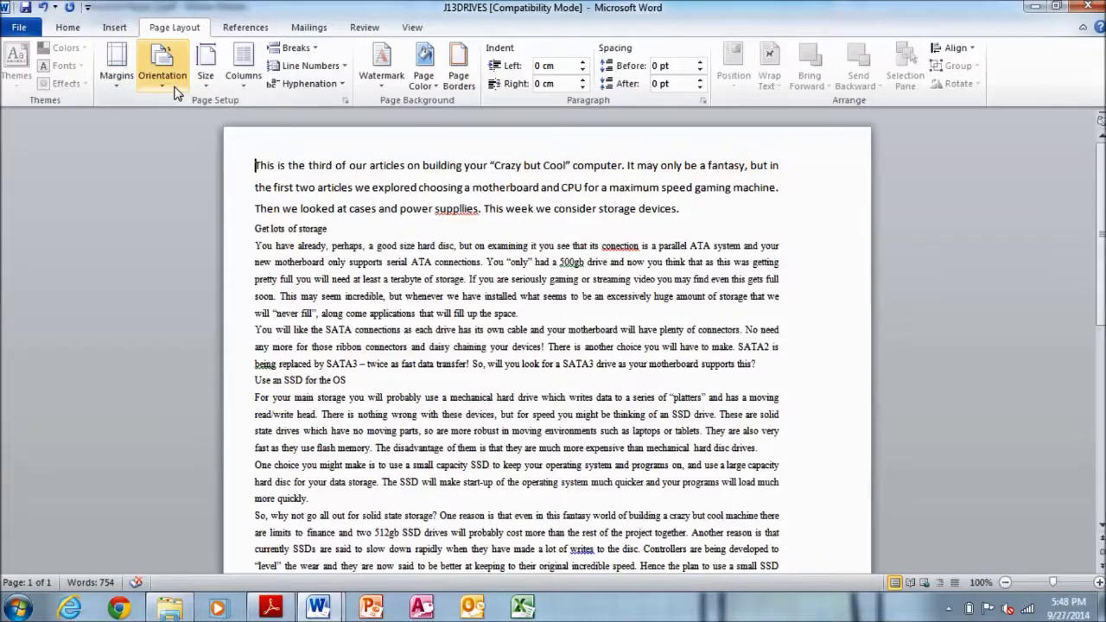
Make J13DRIVES landscape and paste the orientation screenshot into the evidence document
left_click(162, 69)
left_click(194, 155)
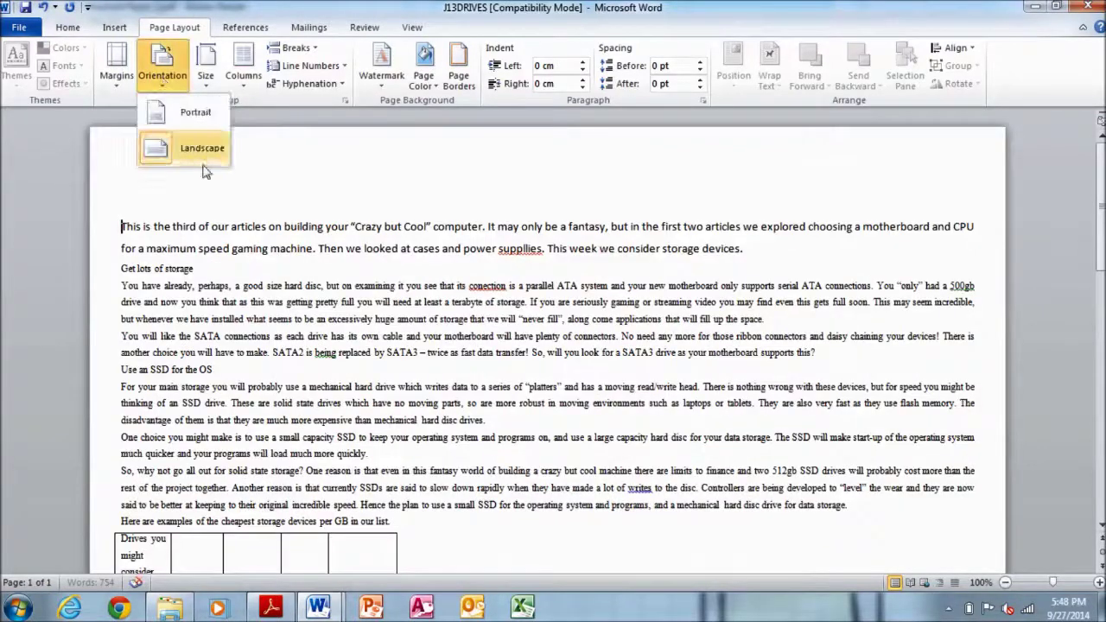
left_click(271, 607)
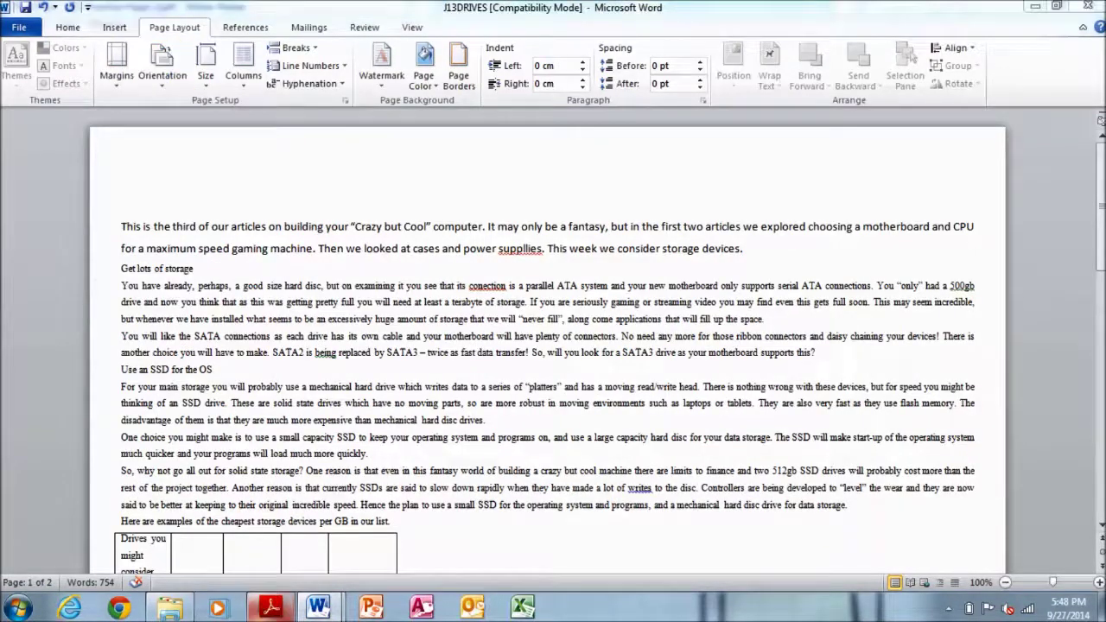
left_click(318, 607)
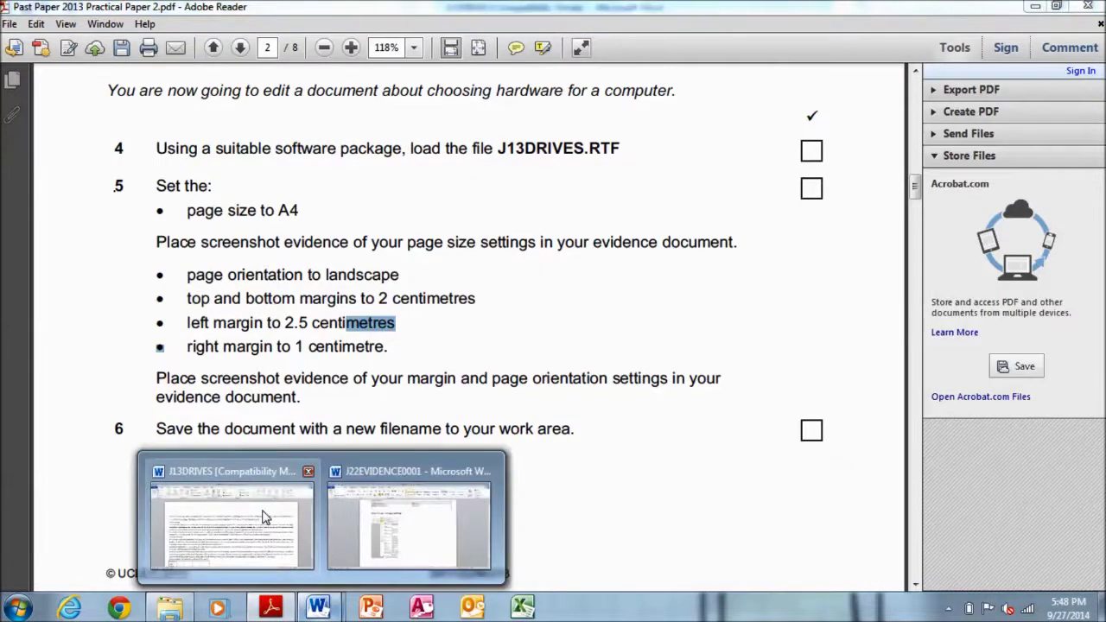
left_click(493, 523)
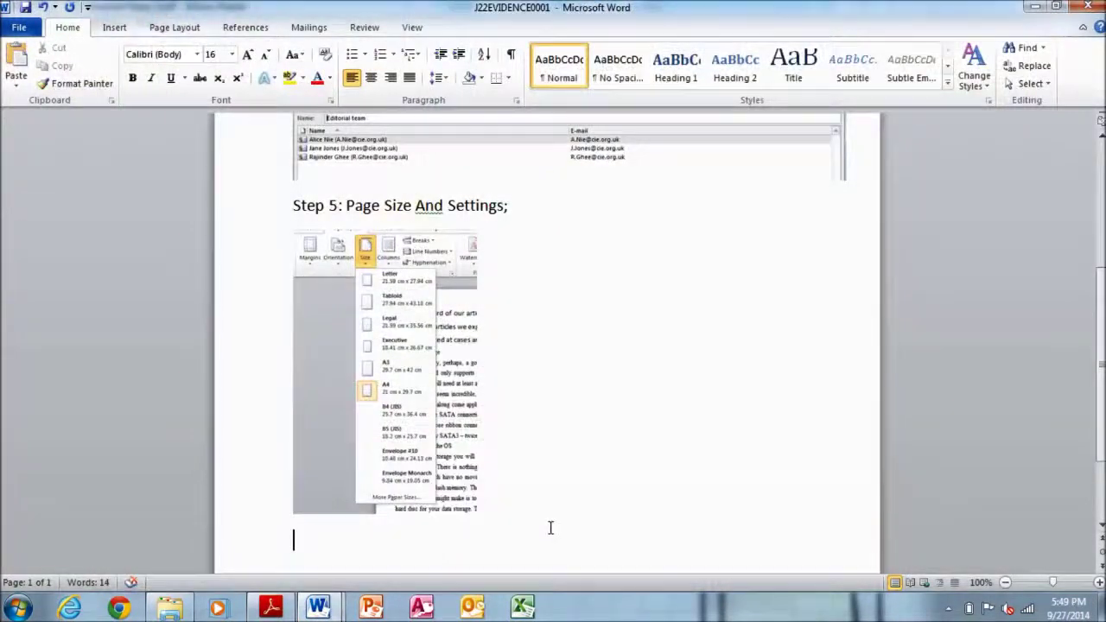
key("ctrl+v")
Crop the screenshot to the orientation choices and enlarge it to 9.68 cm wide
double_click(519, 480)
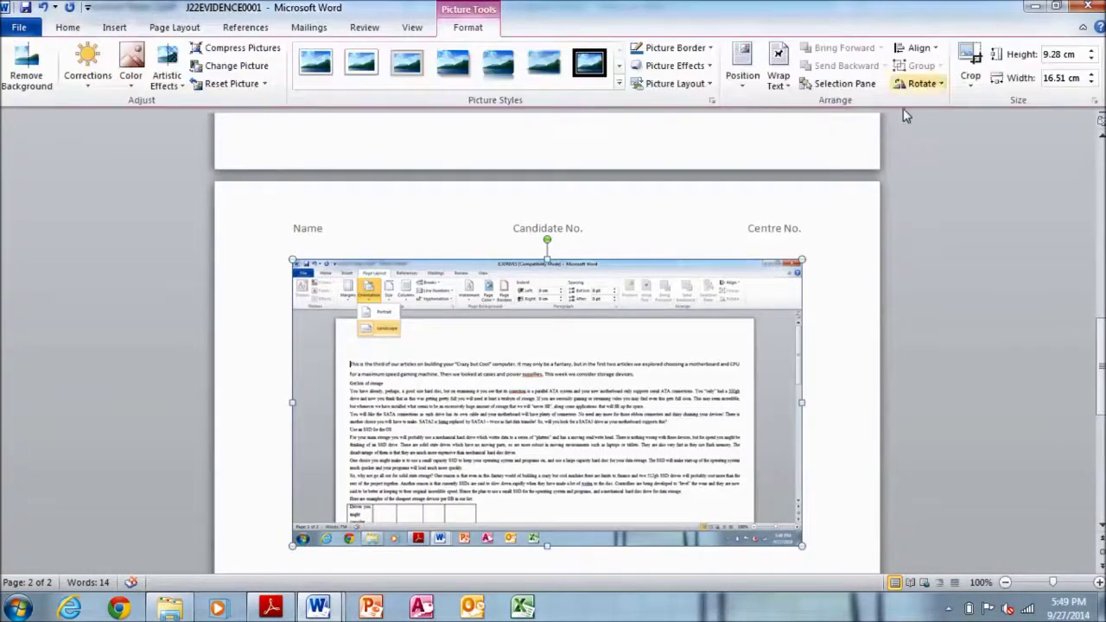
left_click(971, 61)
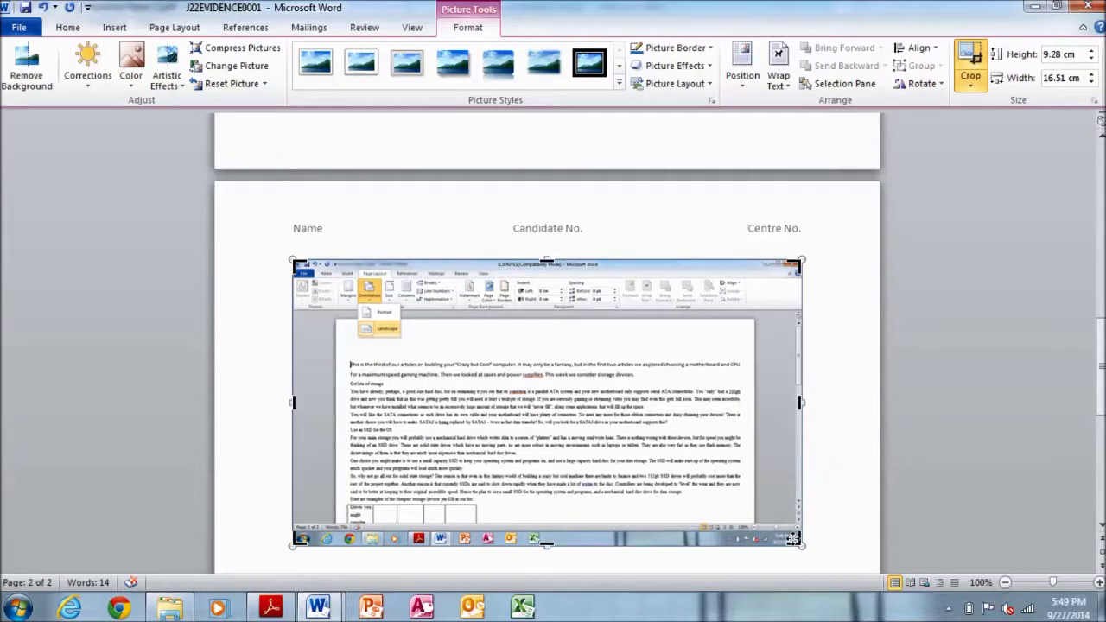
left_click_drag(802, 544, 448, 339)
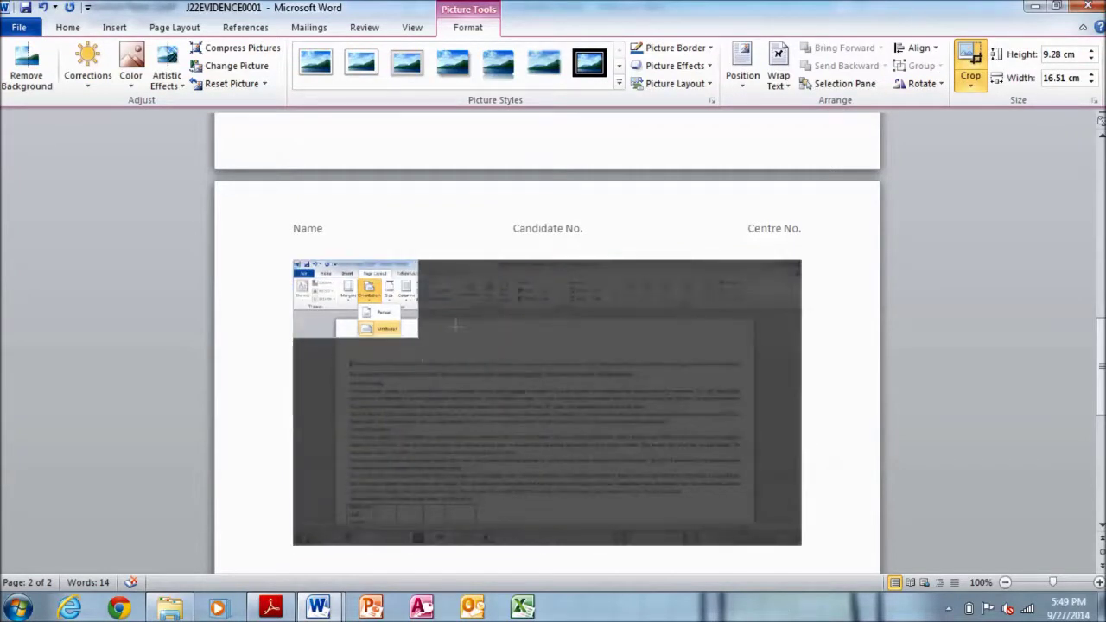
left_click_drag(448, 339, 426, 342)
left_click_drag(295, 261, 294, 279)
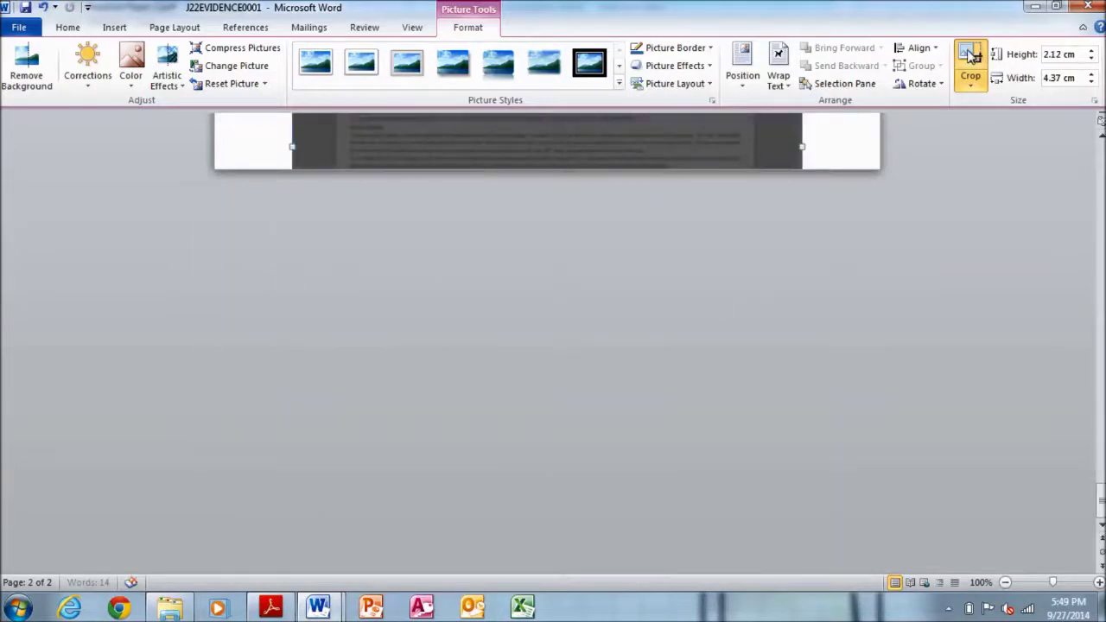
left_click(972, 56)
scroll(1093, 370, "up", 5)
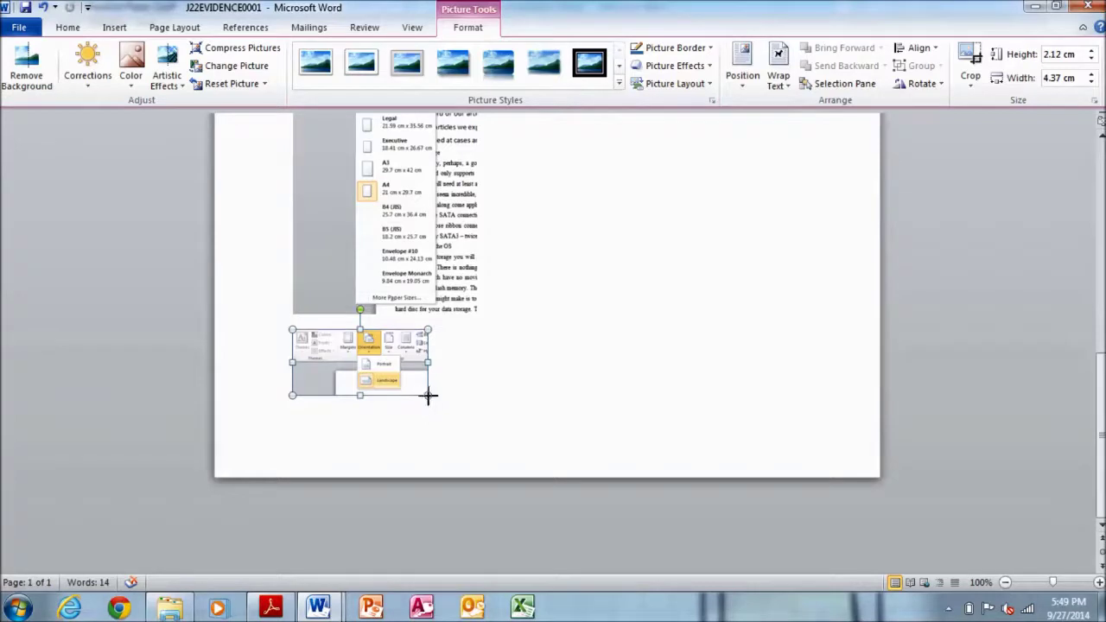
left_click_drag(428, 395, 590, 418)
scroll(1023, 351, "down", 6)
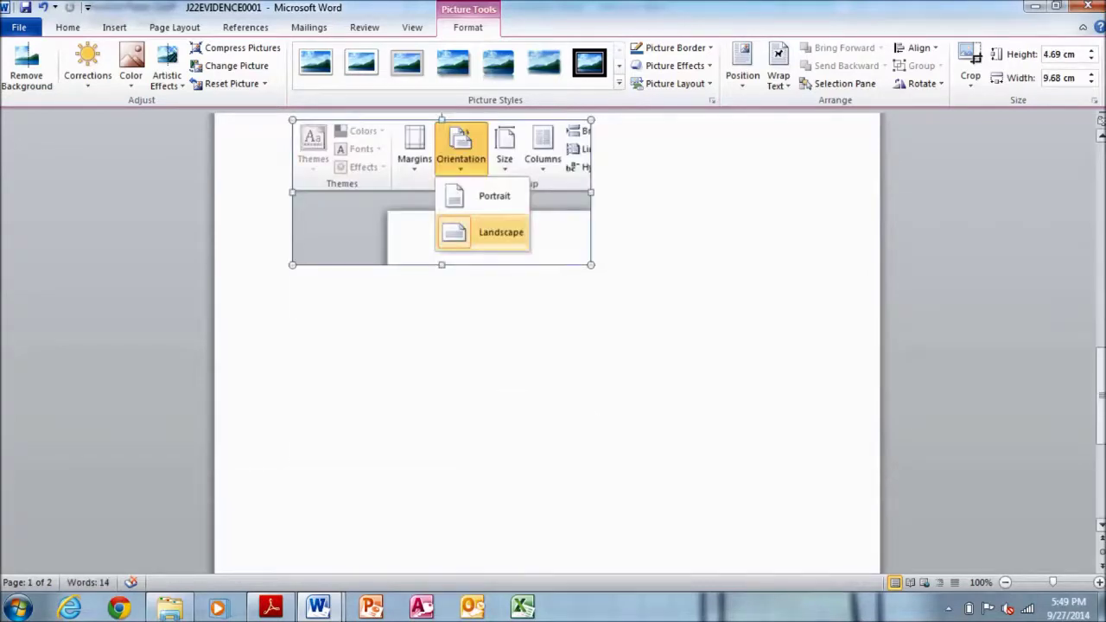
left_click(637, 339)
left_click(385, 484)
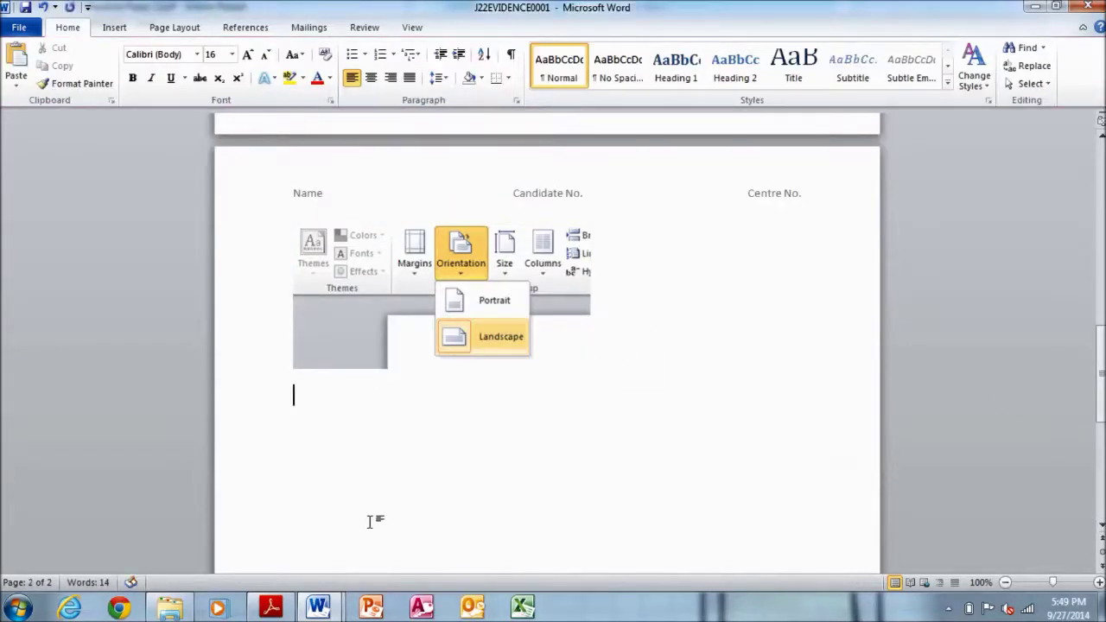
left_click(273, 606)
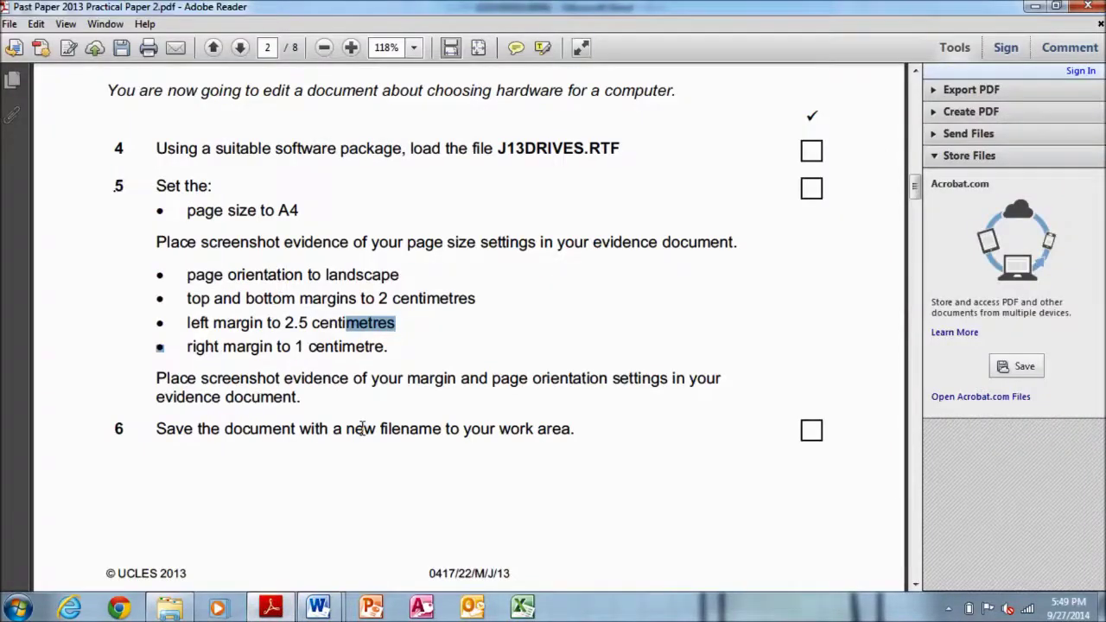
Open J13DRIVES's custom margin settings and check the 2.5 cm left margin requirement
mouse_move(318, 607)
left_click(251, 484)
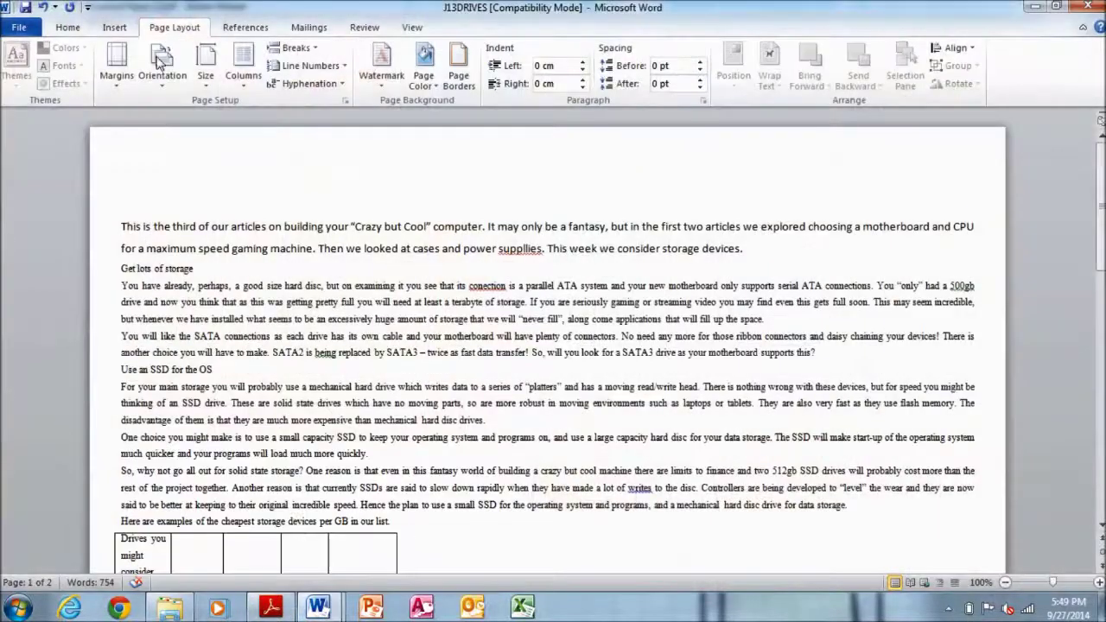
left_click(117, 65)
left_click(251, 441)
type("2")
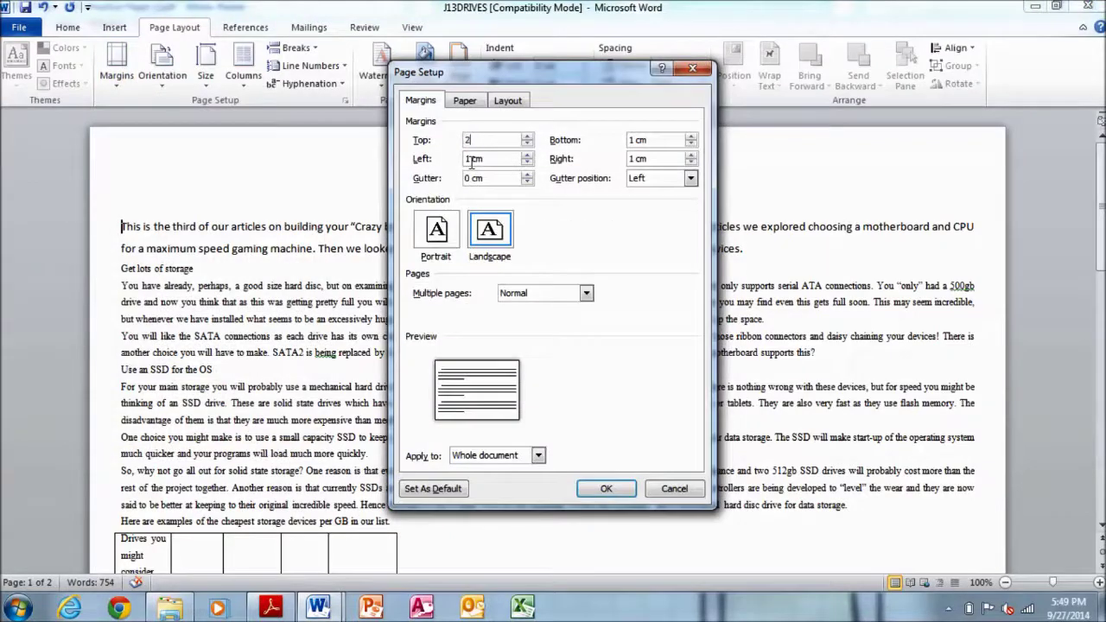
key("Tab")
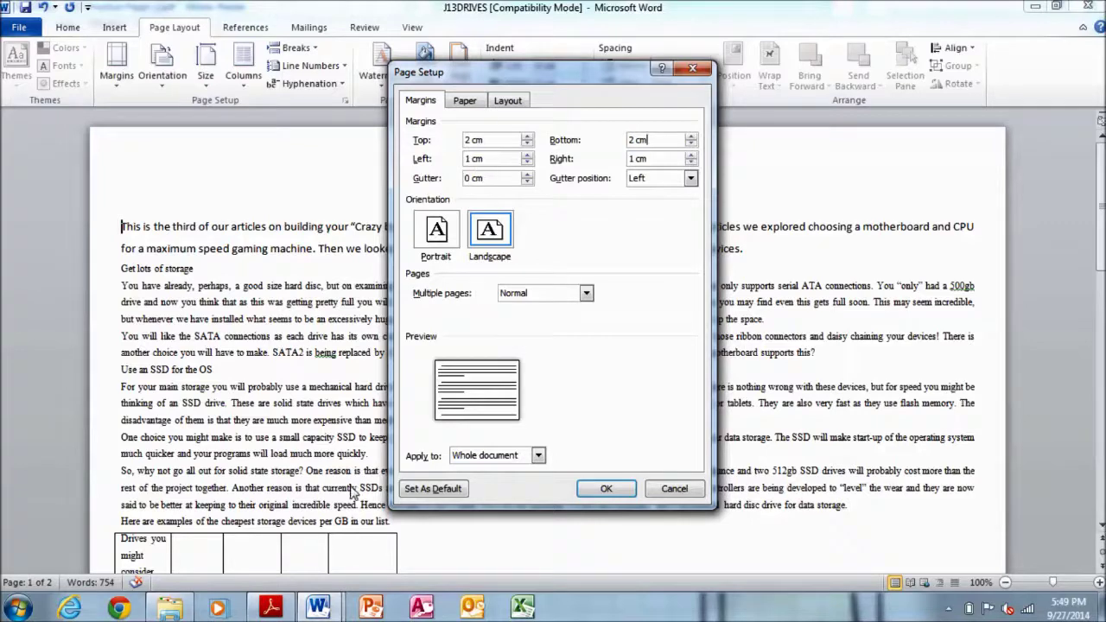
left_click(271, 609)
left_click_drag(289, 322, 285, 323)
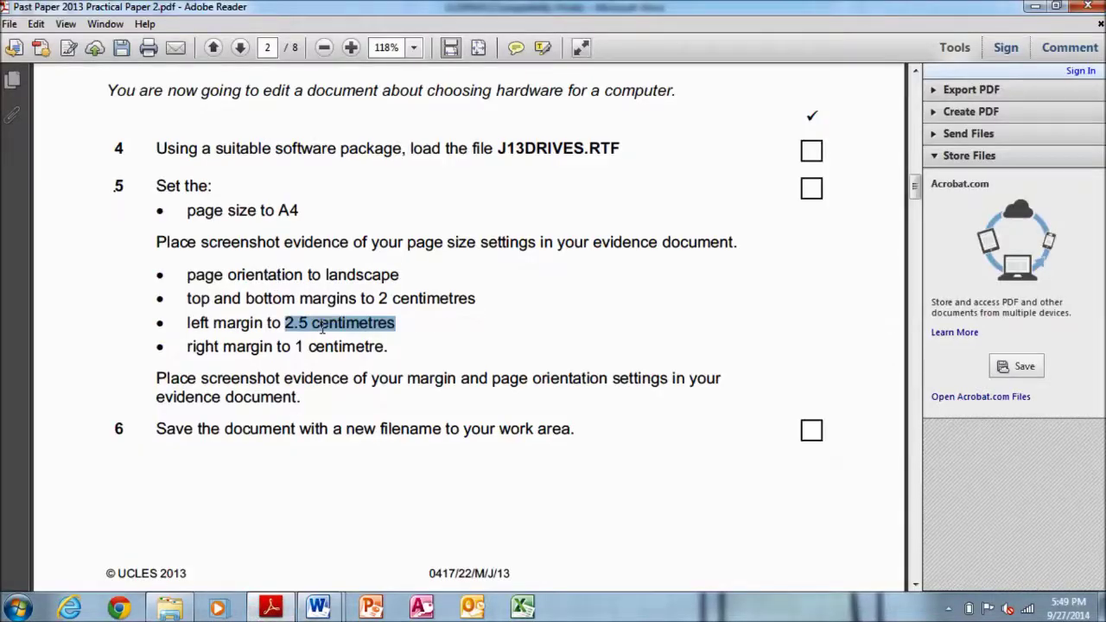
Apply margins of 2 cm top and bottom, 2.5 cm left, 1 cm right, ignoring the warning
mouse_move(318, 608)
left_click(383, 518)
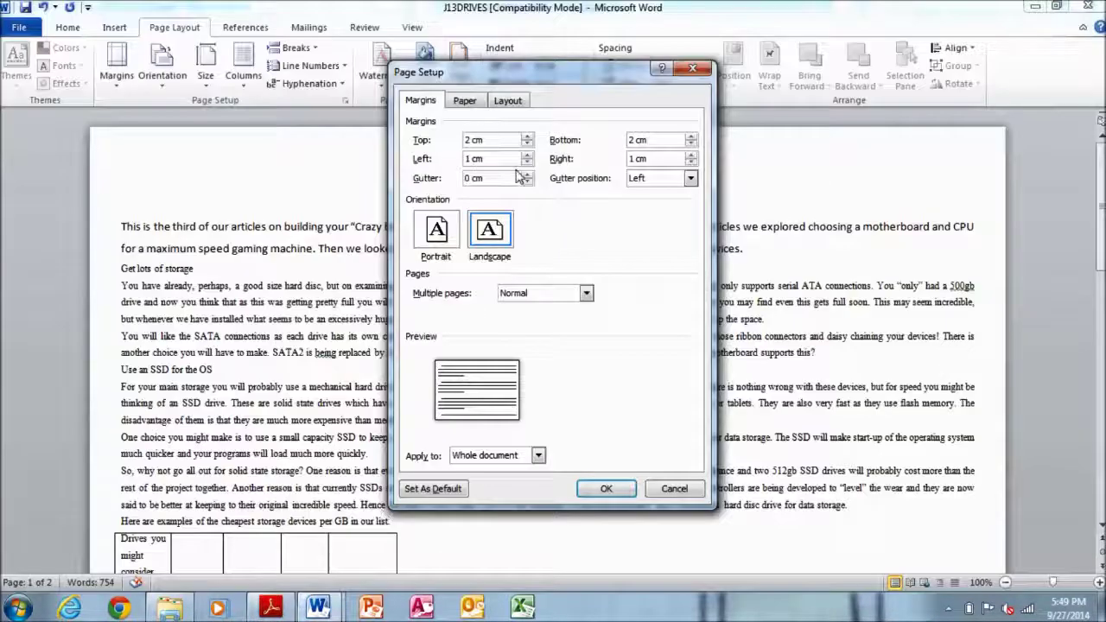
left_click(270, 608)
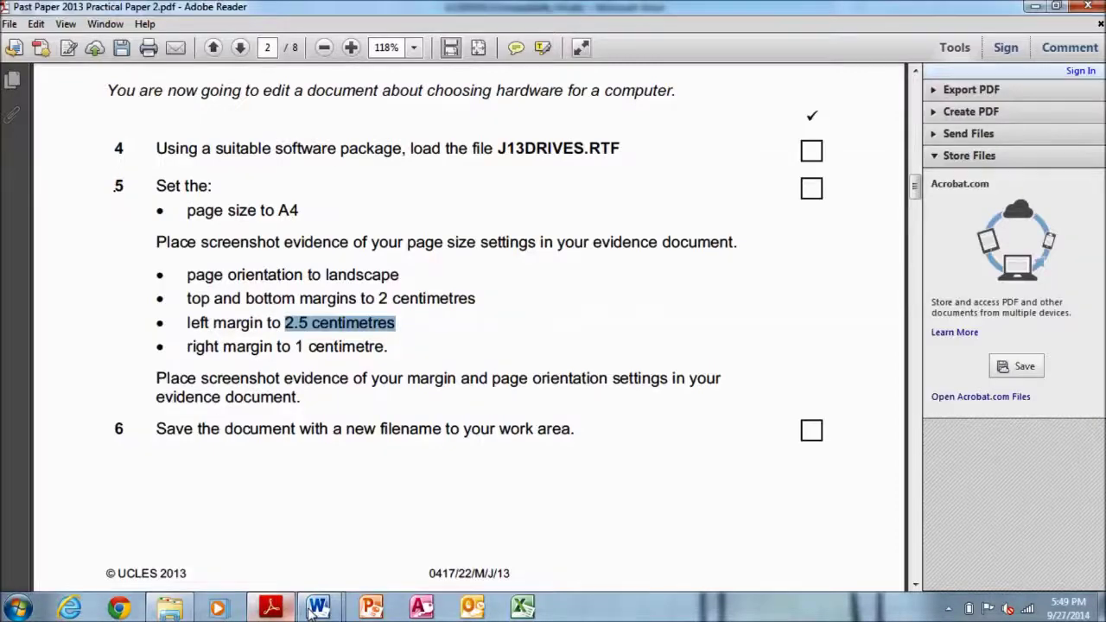
mouse_move(318, 609)
left_click(340, 545)
left_click(270, 540)
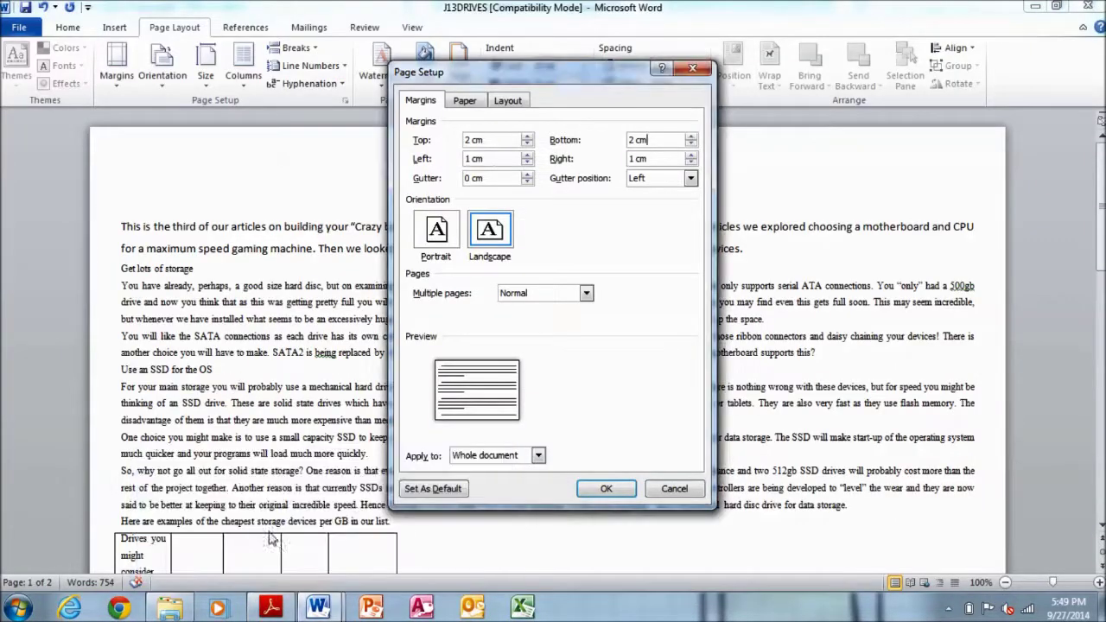
left_click_drag(495, 159, 458, 162)
type("2.5")
left_click(270, 609)
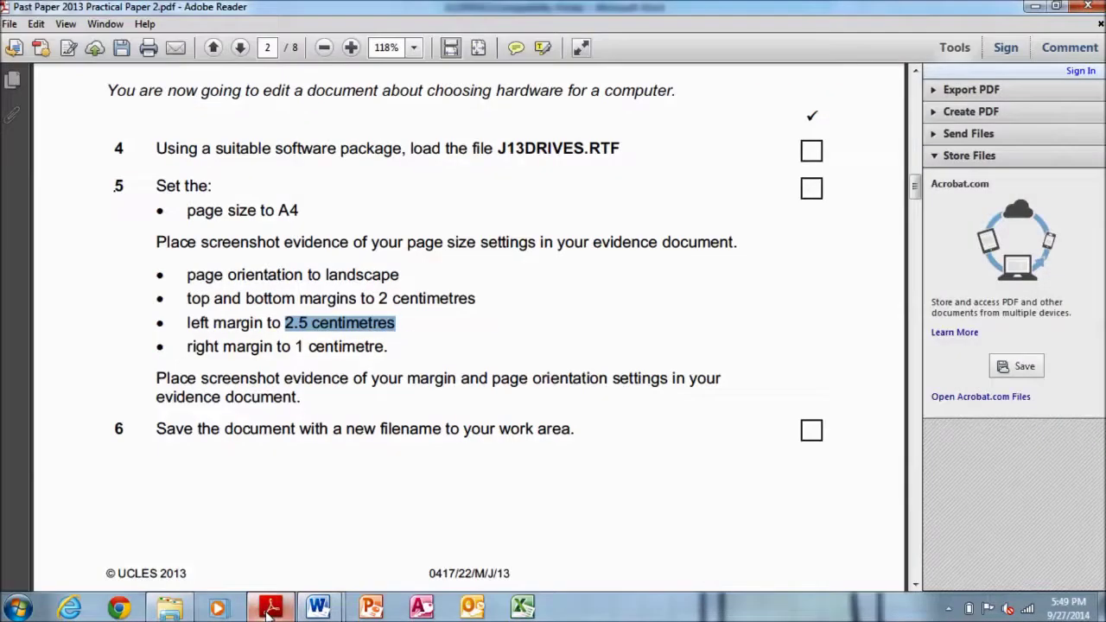
left_click(270, 608)
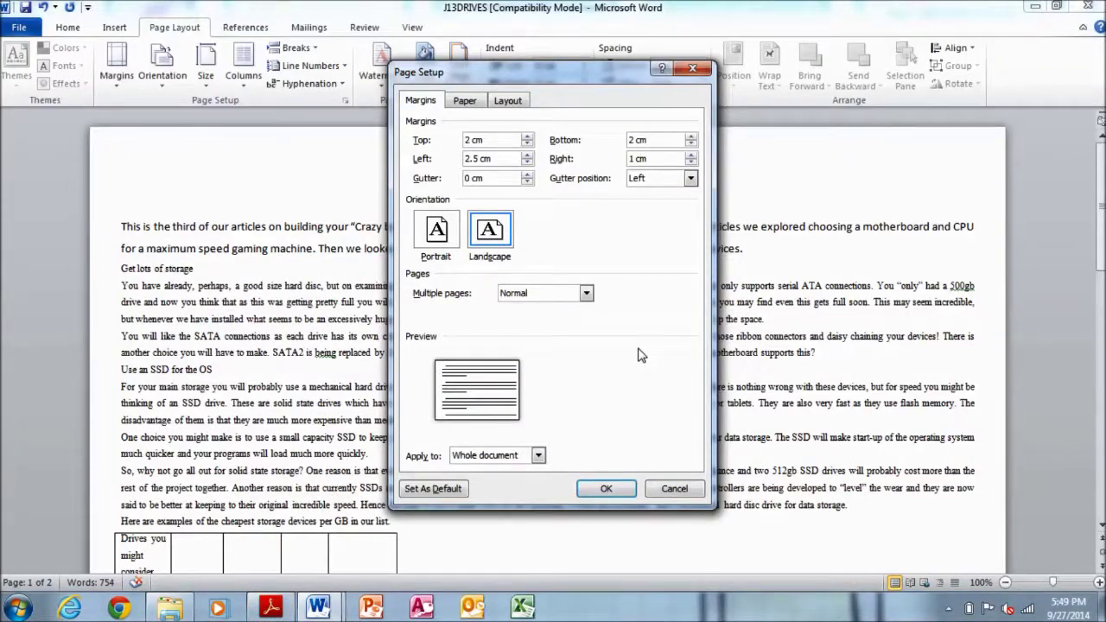
left_click(607, 488)
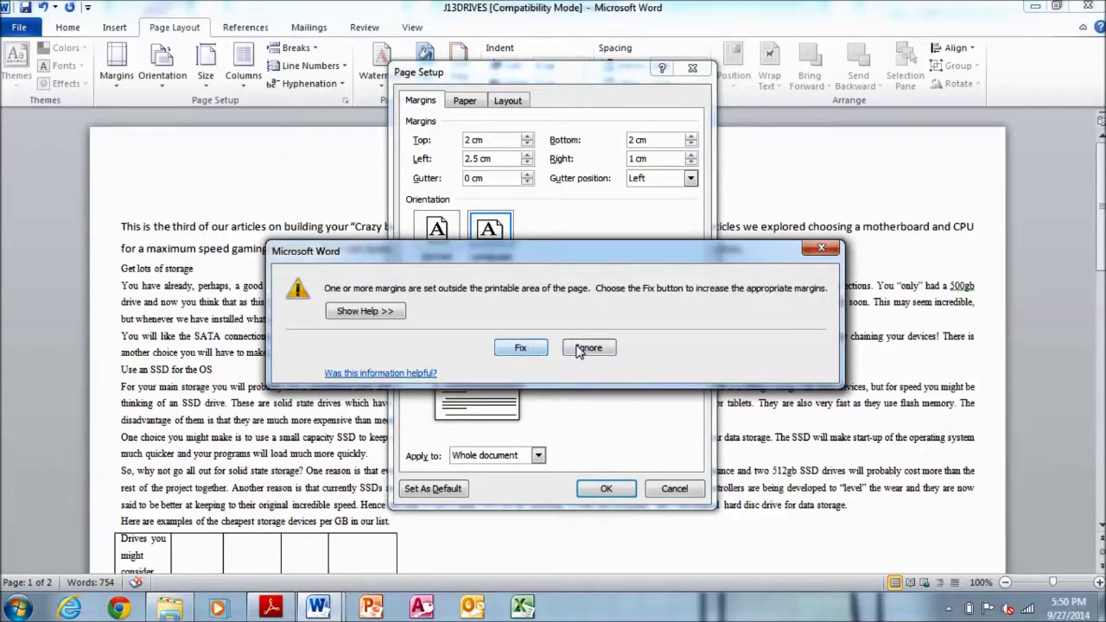
left_click(589, 347)
mouse_move(318, 609)
left_click(406, 535)
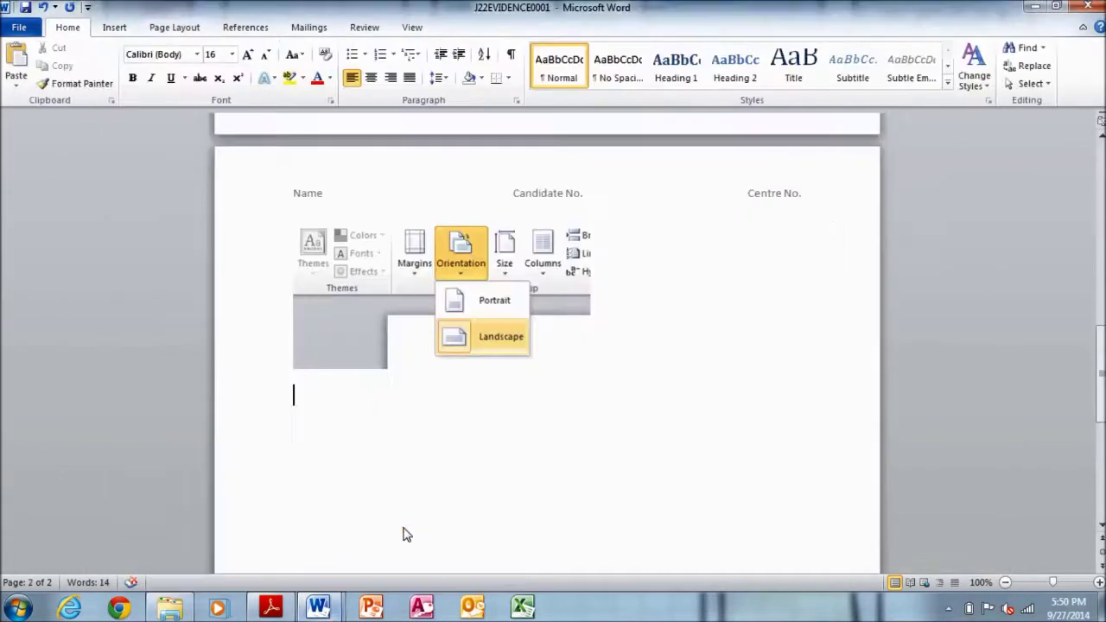
Paste the screenshot and crop it down to the Page Setup margin settings window
key("ctrl+v")
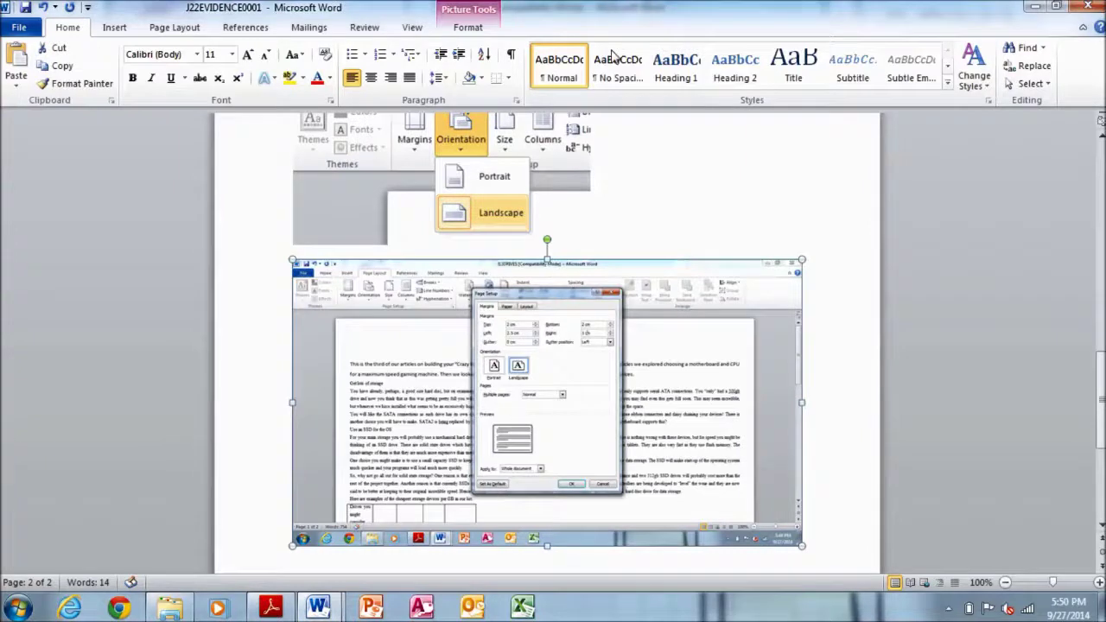
left_click(472, 26)
left_click(971, 69)
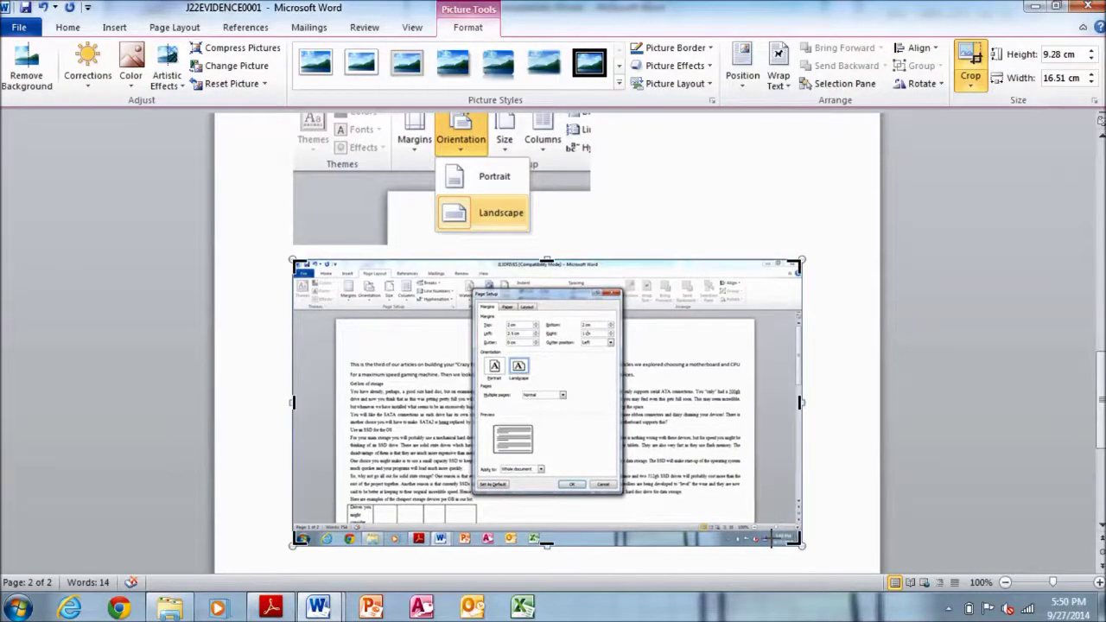
left_click_drag(801, 543, 646, 490)
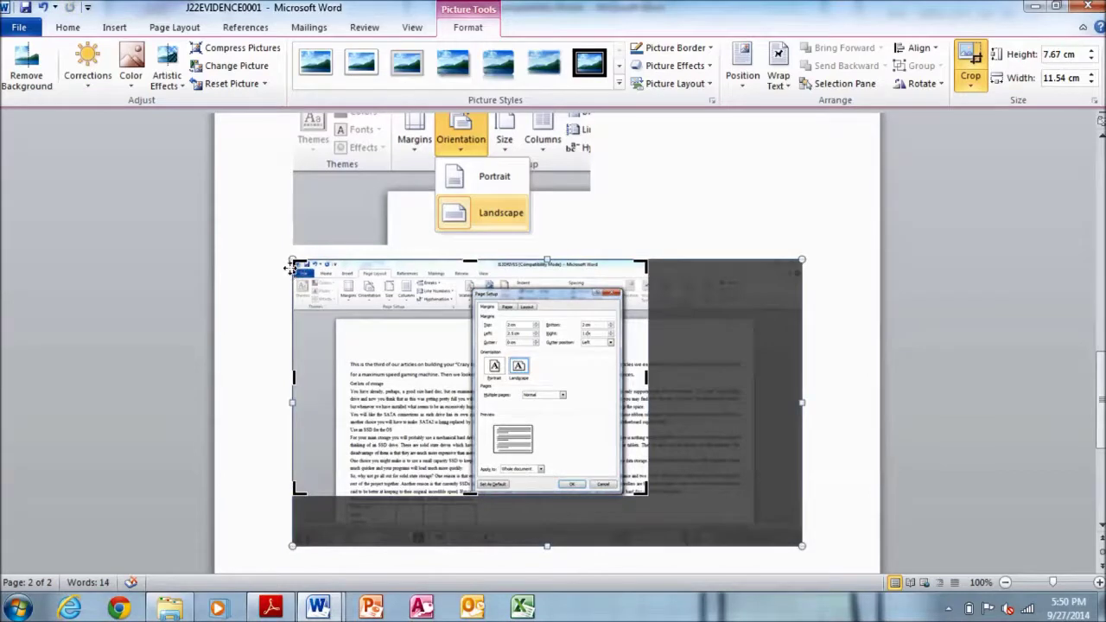
left_click_drag(623, 294, 462, 272)
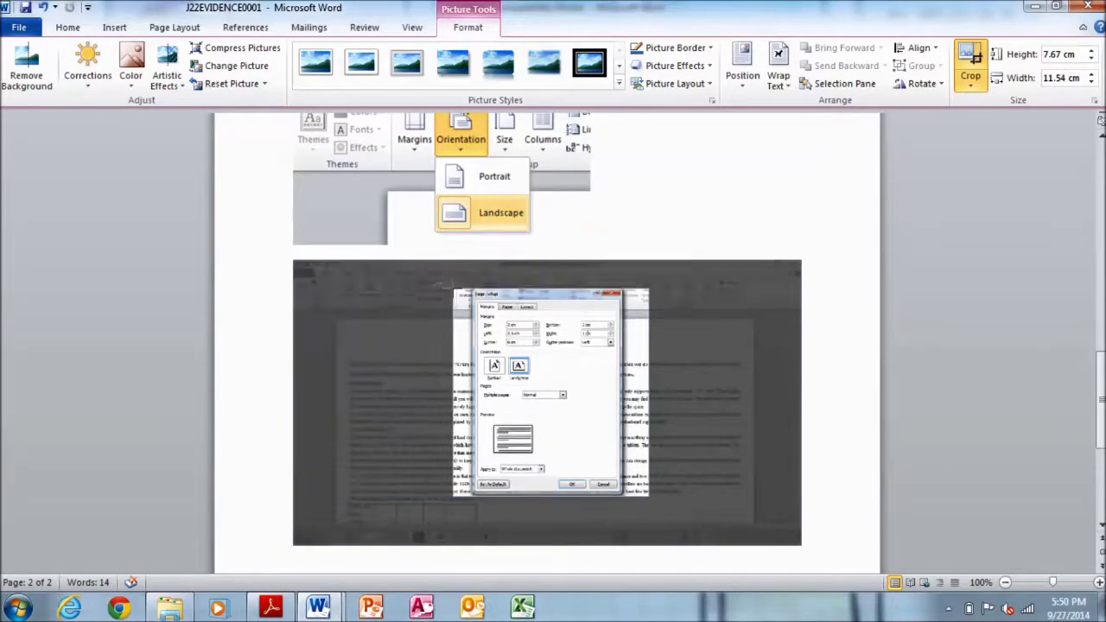
left_click(975, 62)
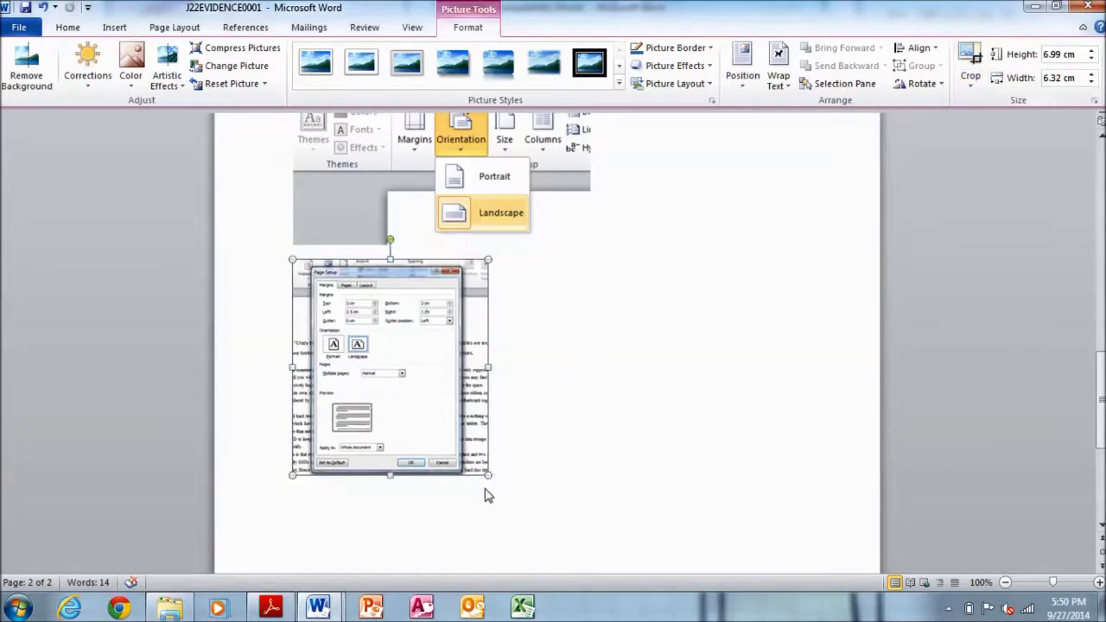
Enlarge the cropped screenshot and save the evidence document
left_click_drag(488, 477, 563, 505)
left_click(632, 526)
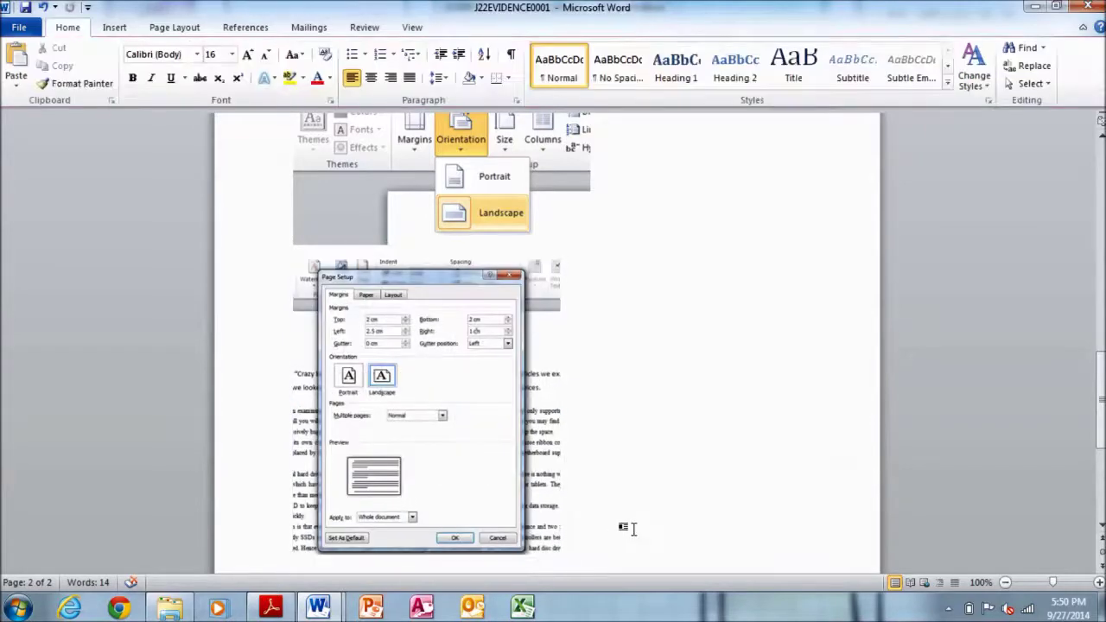
scroll(632, 529, "down", 1)
left_click(25, 7)
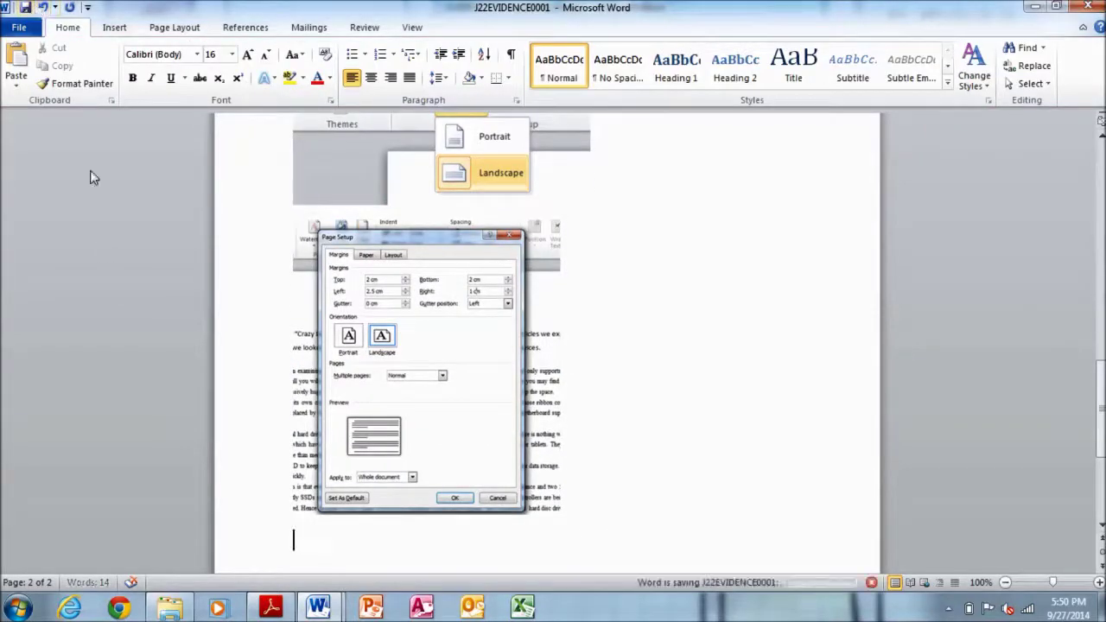
left_click(271, 608)
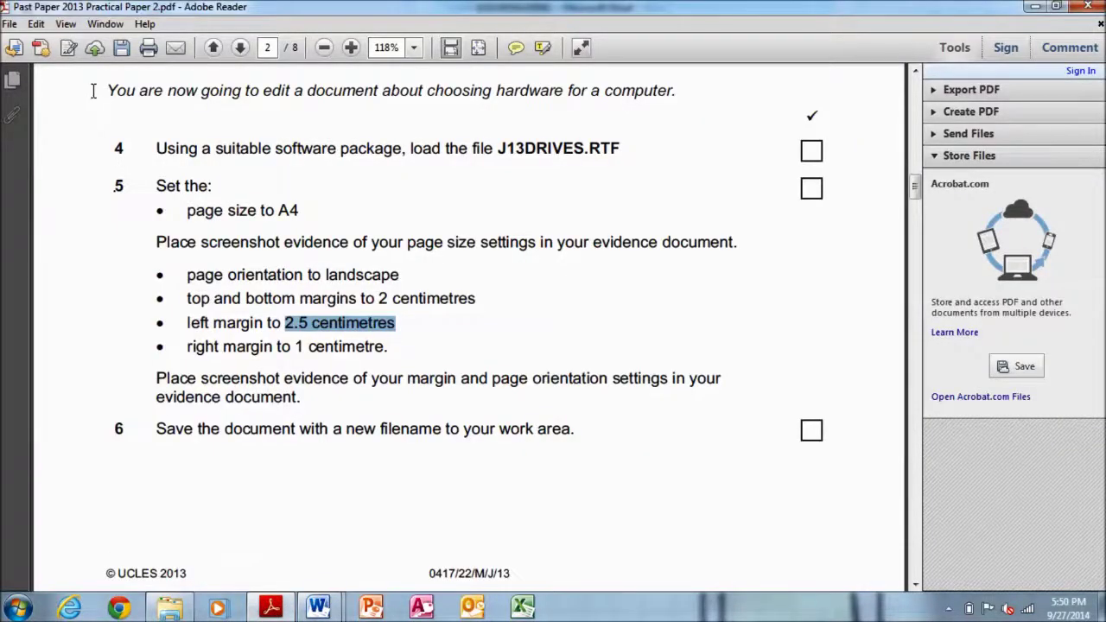
left_click_drag(94, 90, 407, 403)
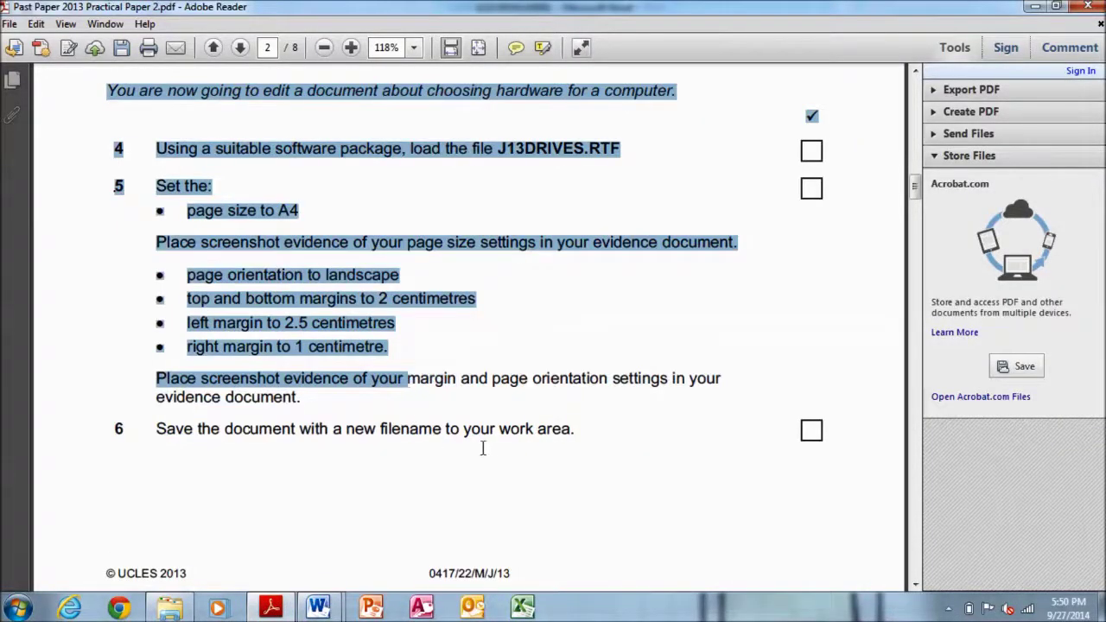
left_click_drag(156, 430, 563, 446)
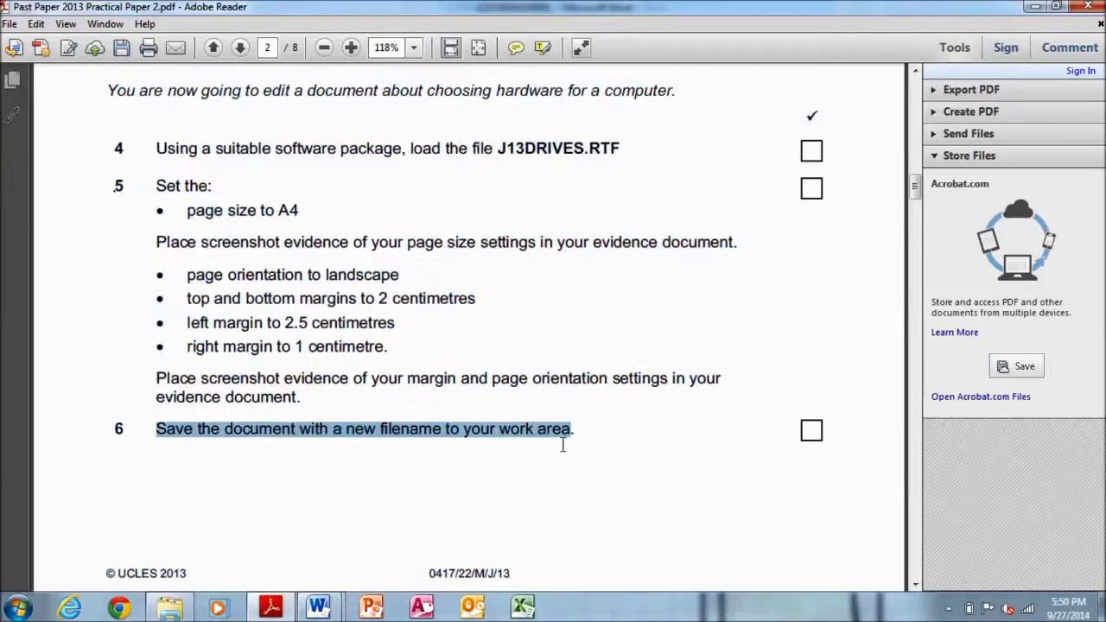
mouse_move(318, 608)
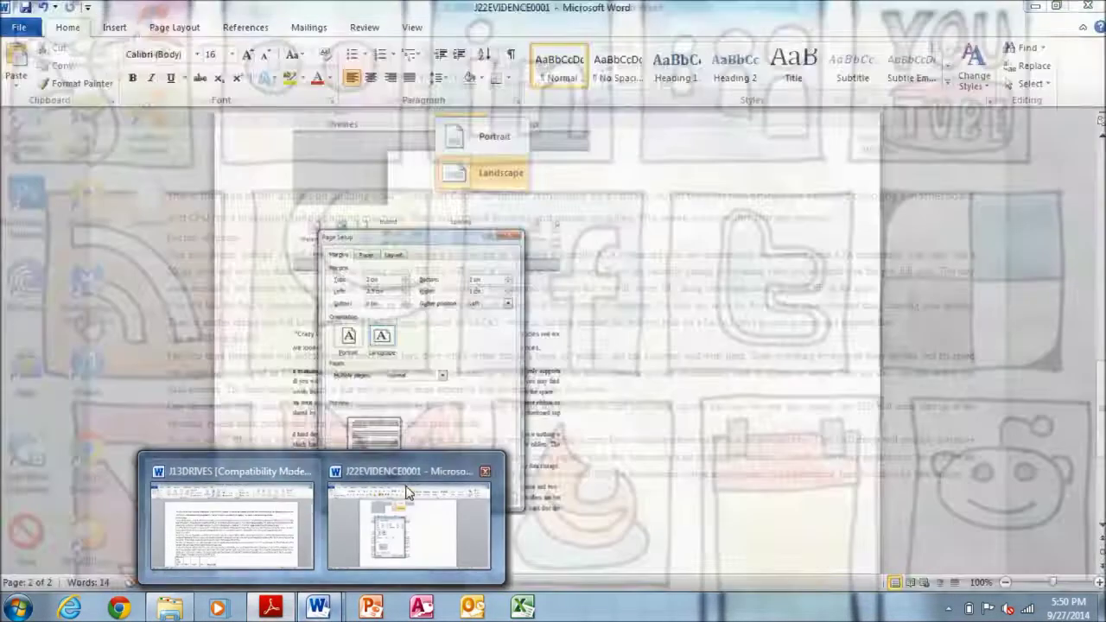
Save J13DRIVES under the new file name WordDone0001 and return to the exam paper
left_click(404, 491)
key("alt+Tab")
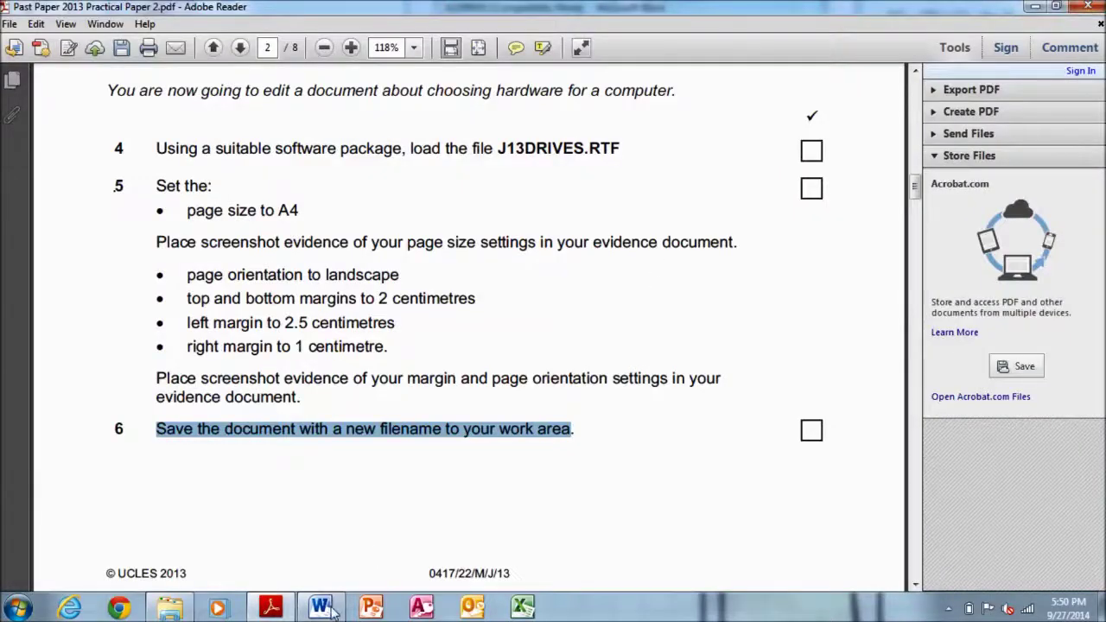
key("alt+Tab")
left_click(32, 27)
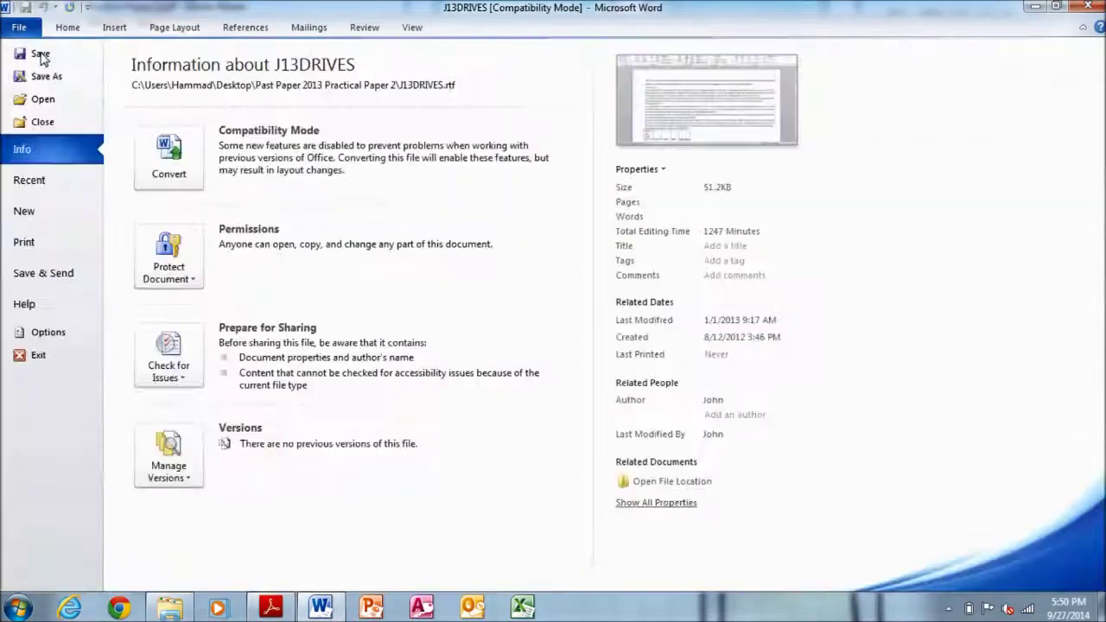
left_click(43, 77)
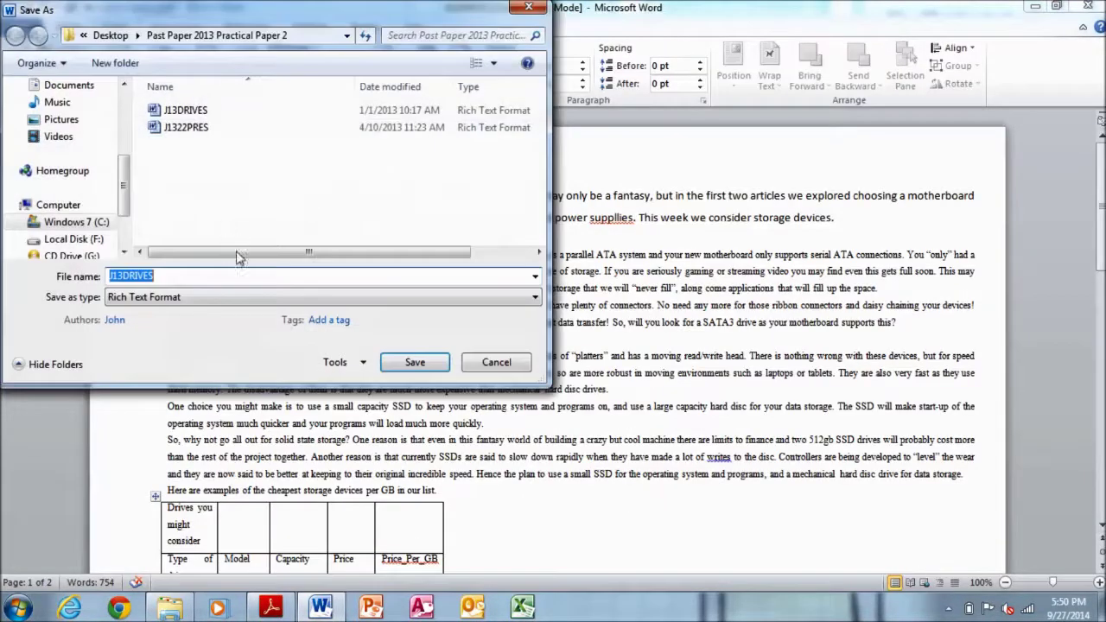
type("WordDone0001")
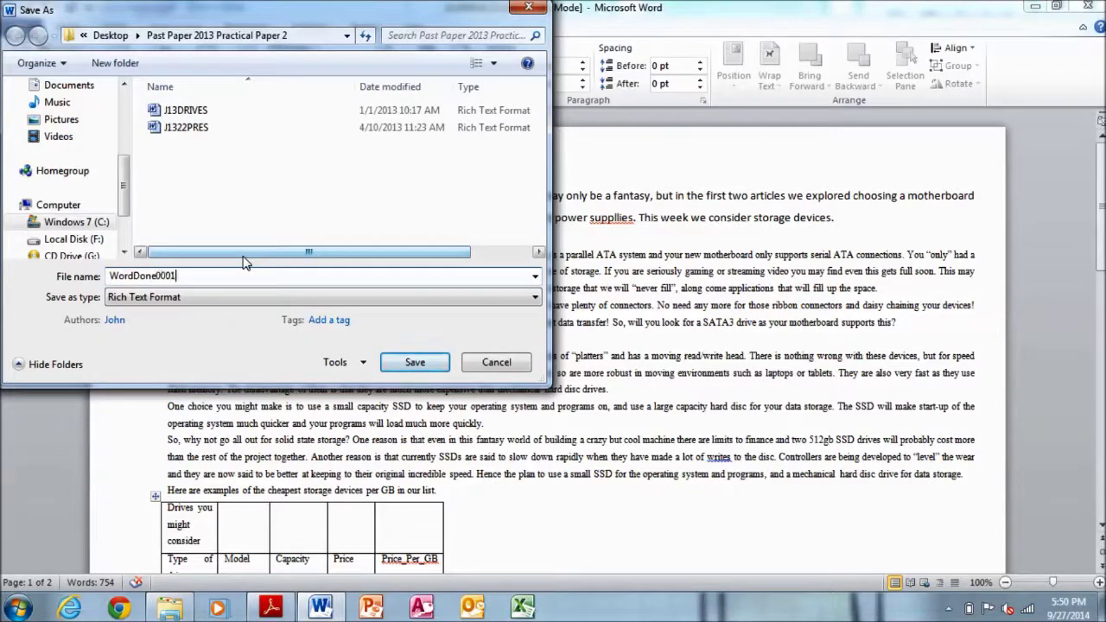
left_click(408, 370)
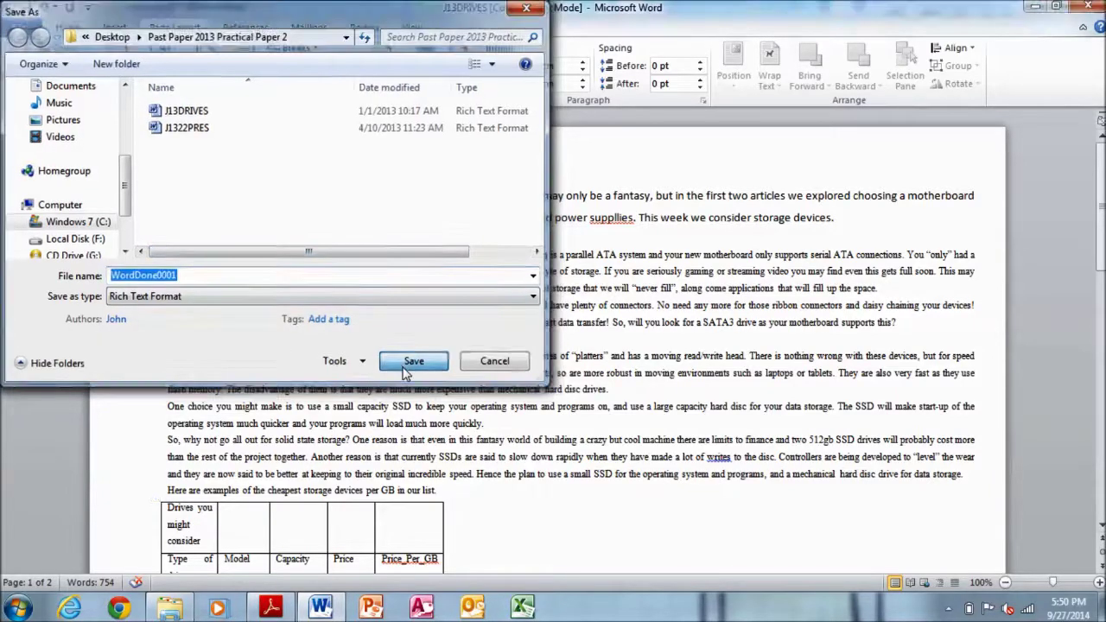
left_click(270, 608)
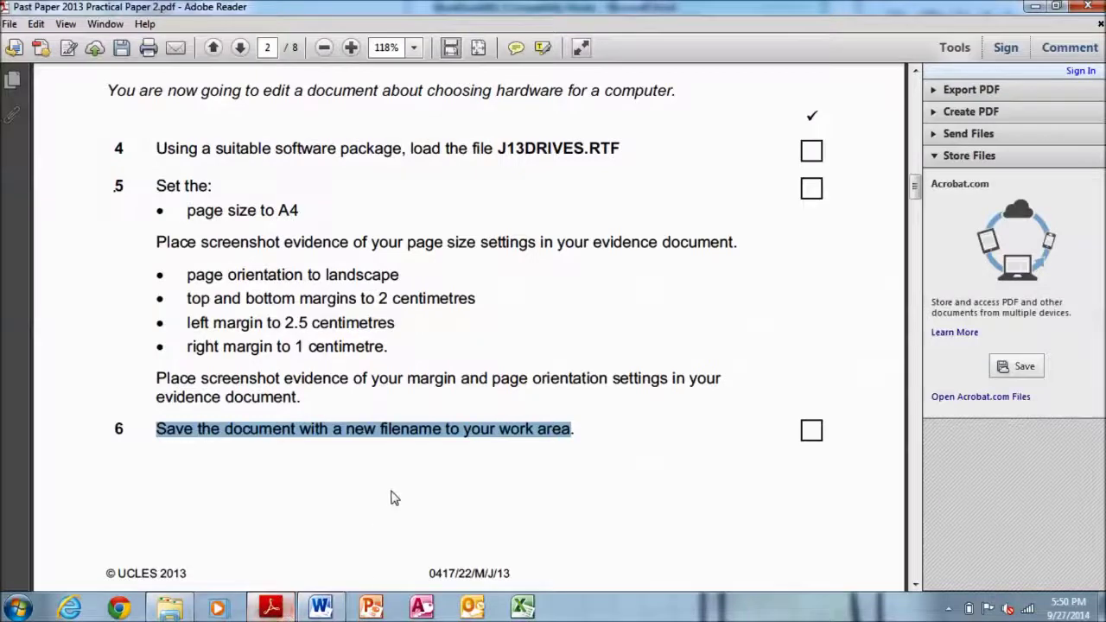
Highlight the completed exam tasks 4 to 6 in yellow
left_click_drag(102, 91, 589, 444)
right_click(570, 439)
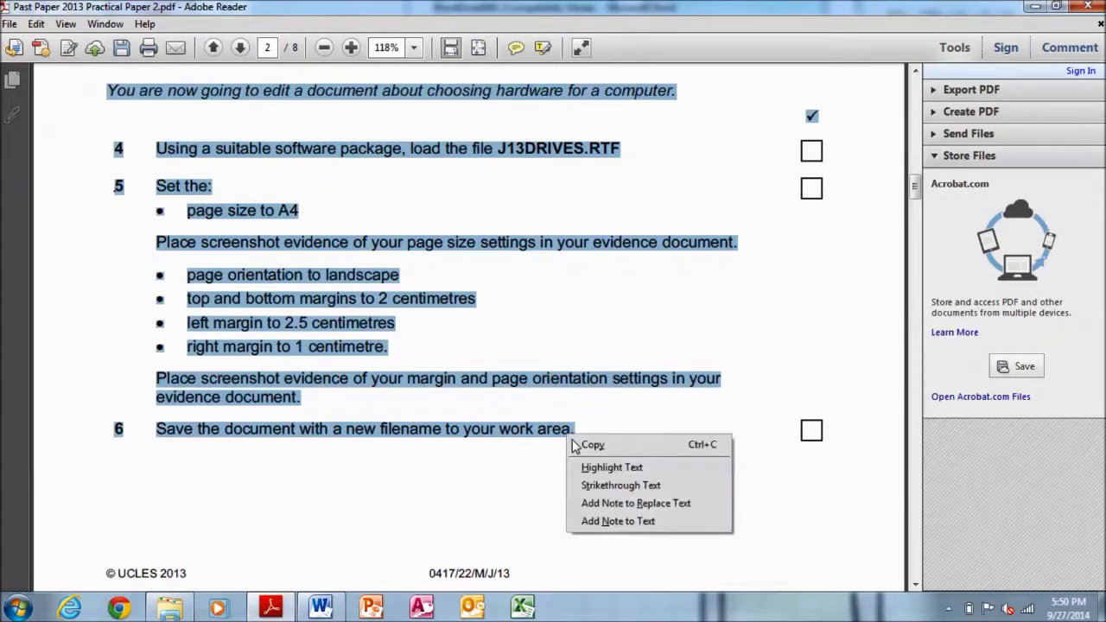
left_click(591, 466)
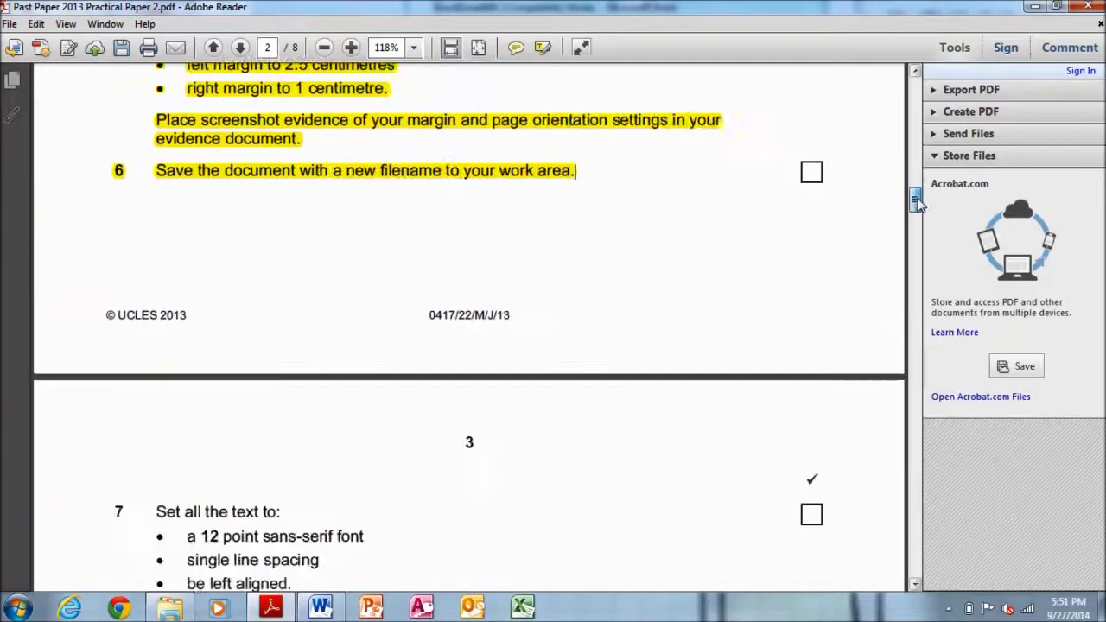
Mark task 7's 12 point sans-serif font requirement, then select all text in WordDone0001
left_click_drag(917, 181, 916, 218)
left_click_drag(163, 101, 318, 93)
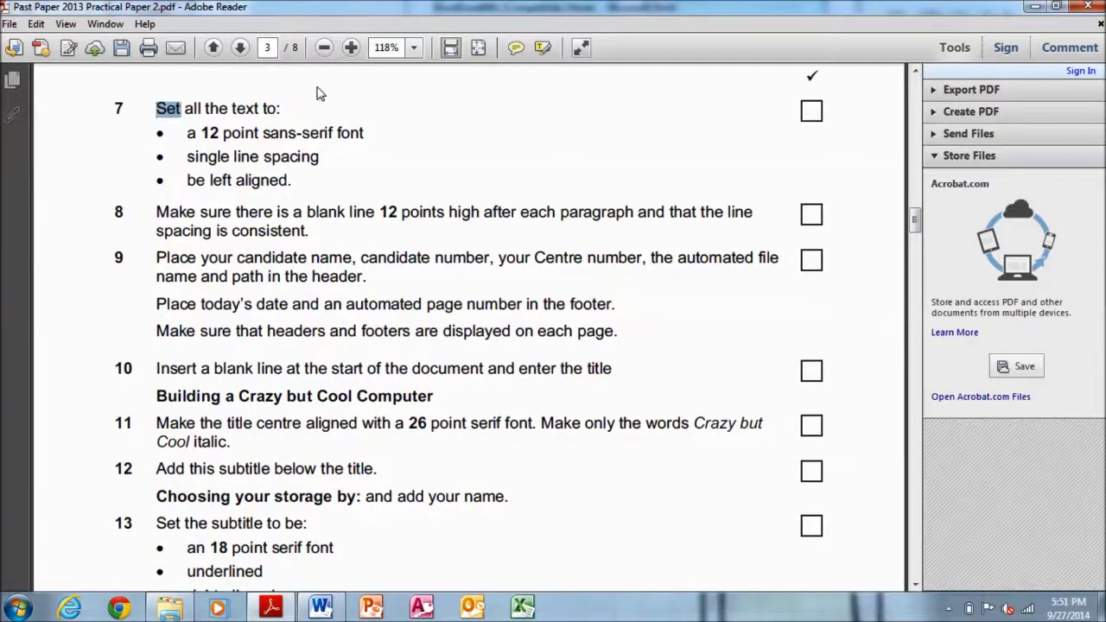
left_click_drag(186, 133, 375, 135)
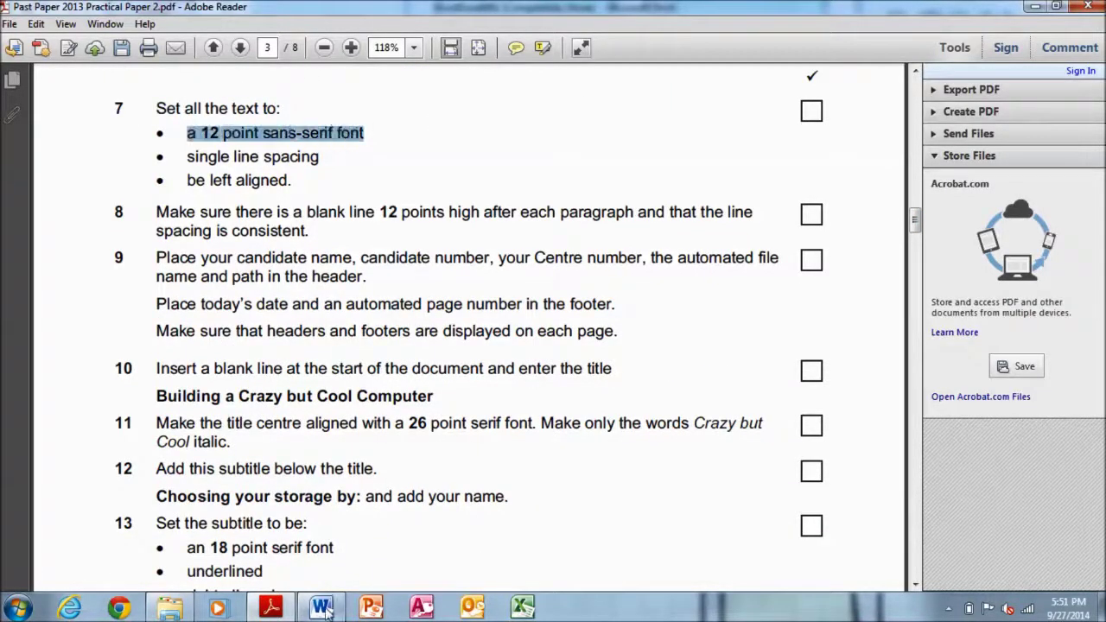
left_click(321, 607)
key("ctrl+a")
scroll(345, 163, "down", 10)
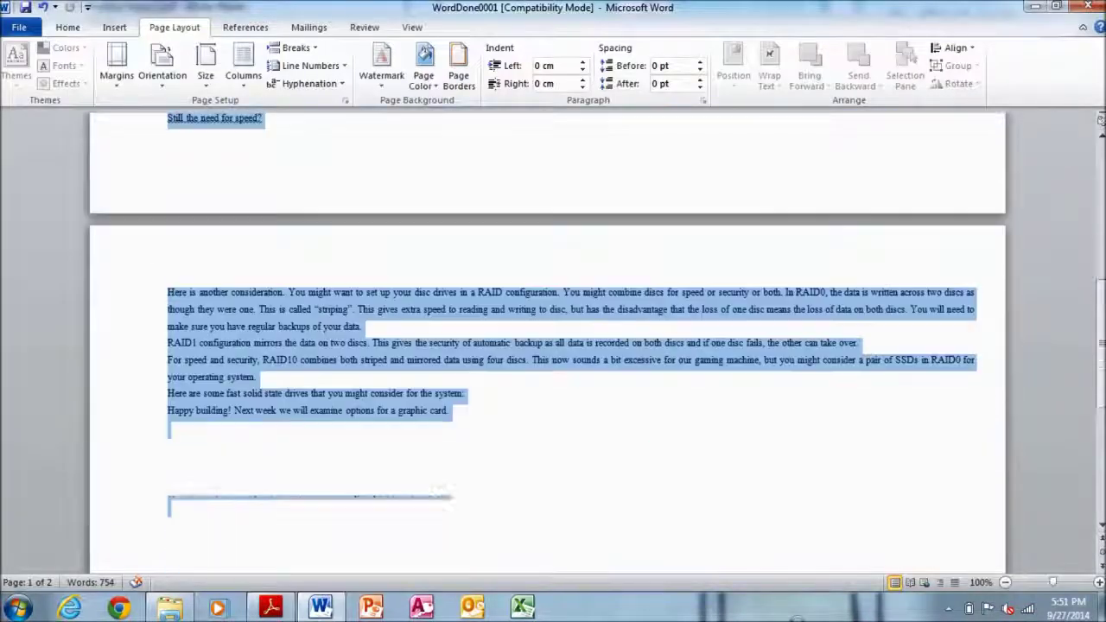
Set all the selected article text to 12 pt Arial
left_click(67, 27)
left_click(233, 55)
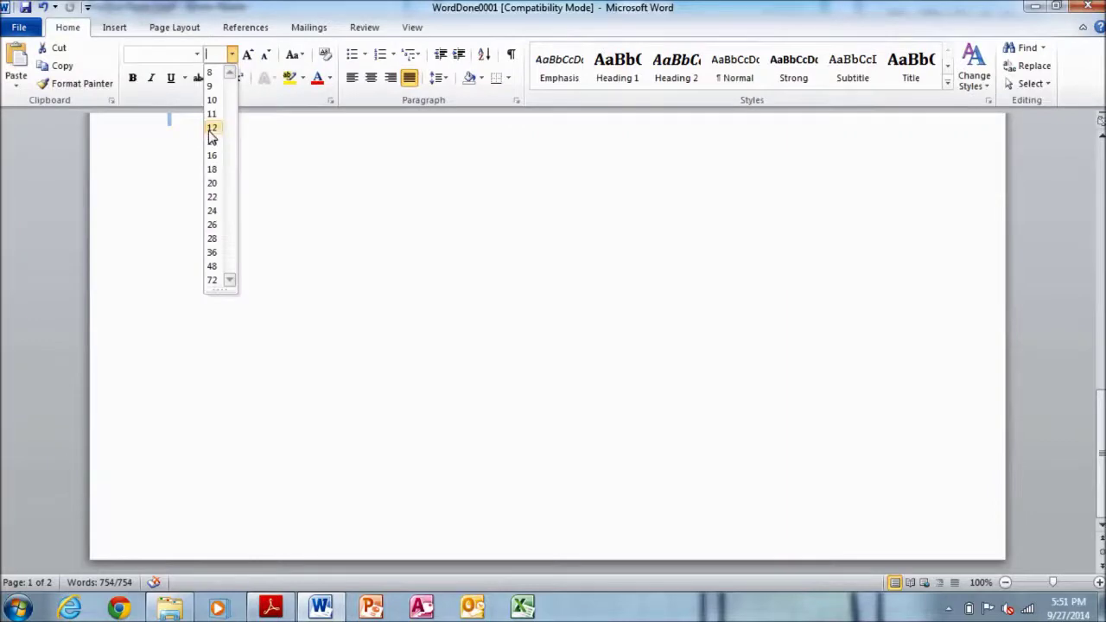
left_click(215, 127)
left_click(198, 54)
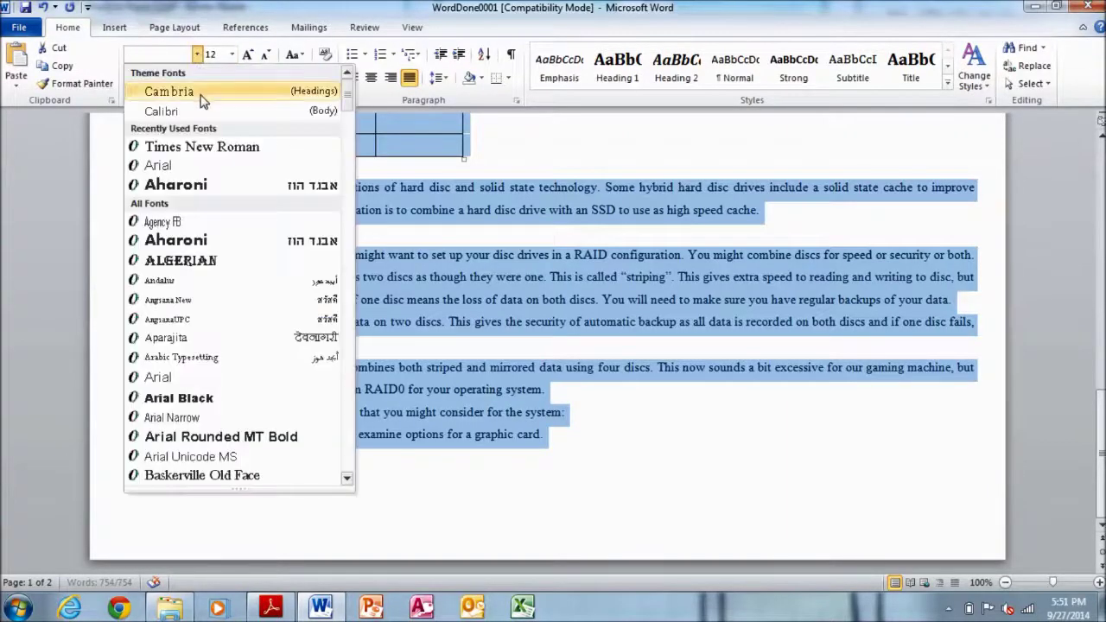
left_click(159, 165)
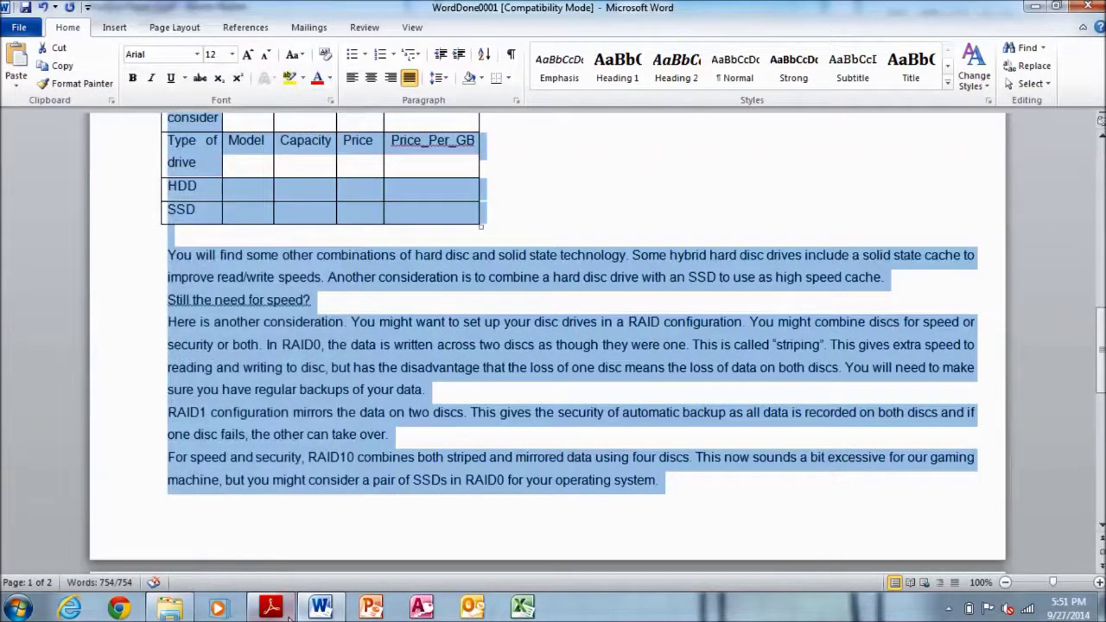
Make the text single-spaced and left-aligned, then mark item 8's blank-line requirement
left_click(270, 609)
left_click_drag(188, 152, 328, 157)
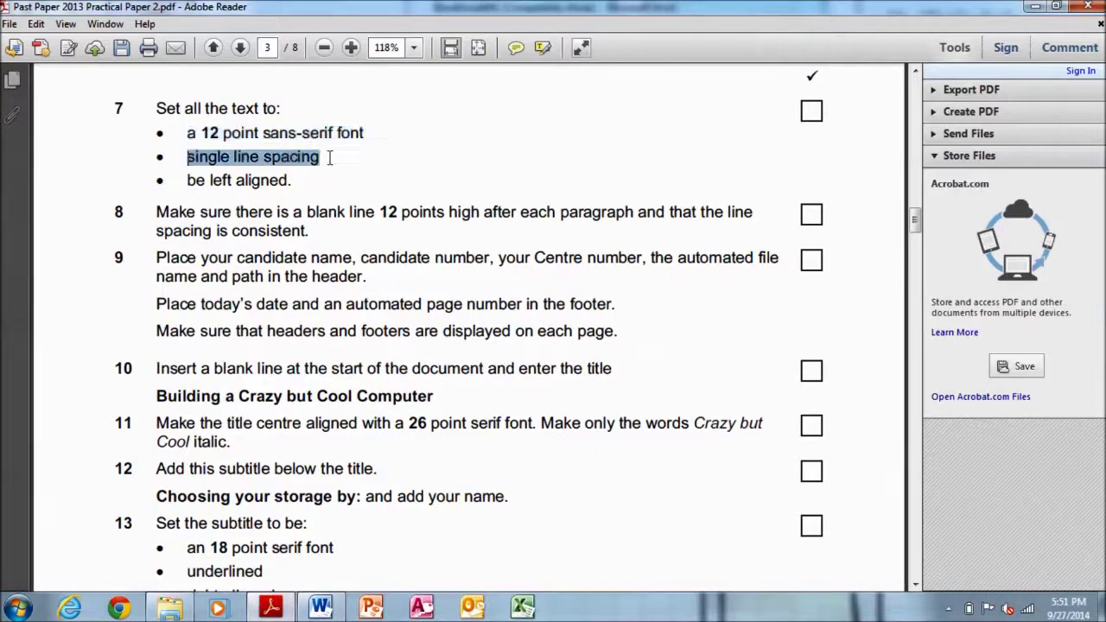
left_click_drag(184, 178, 293, 181)
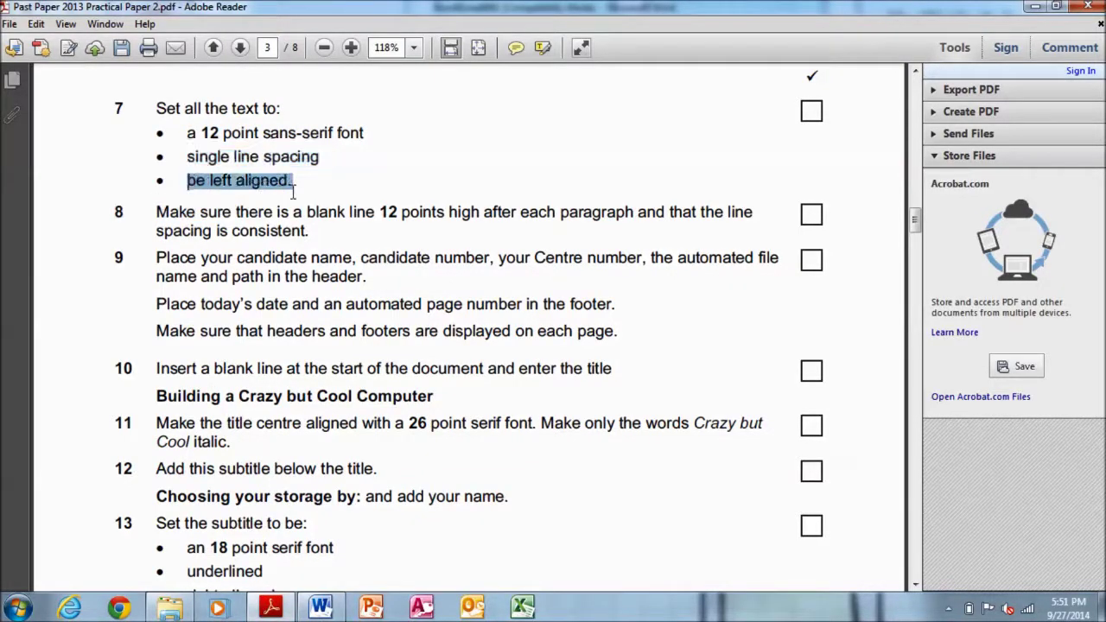
left_click(320, 608)
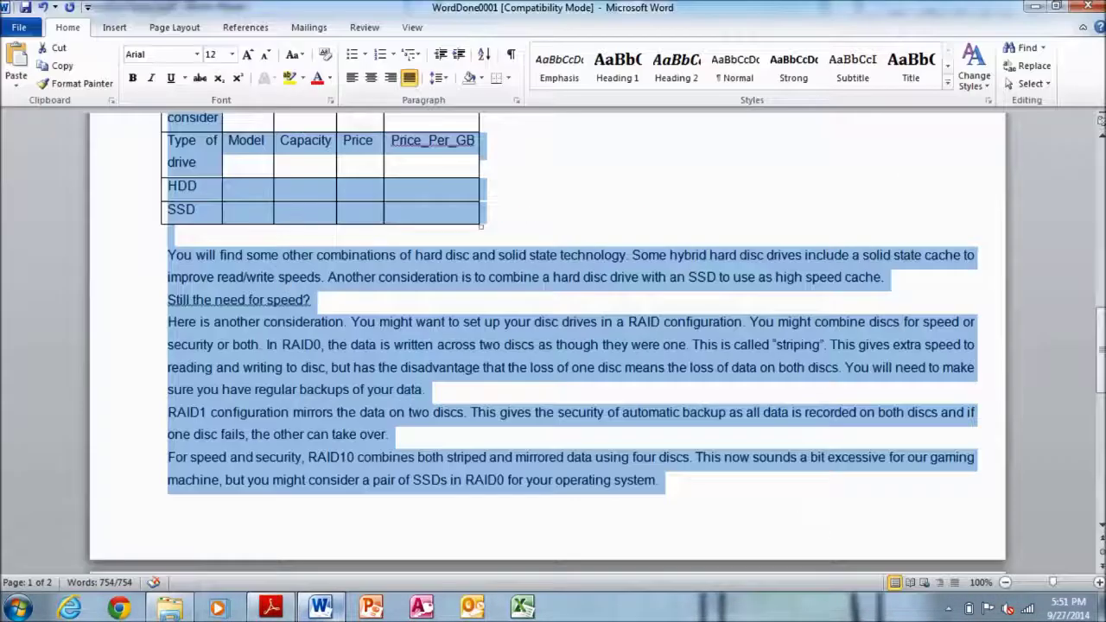
left_click(440, 78)
left_click(453, 100)
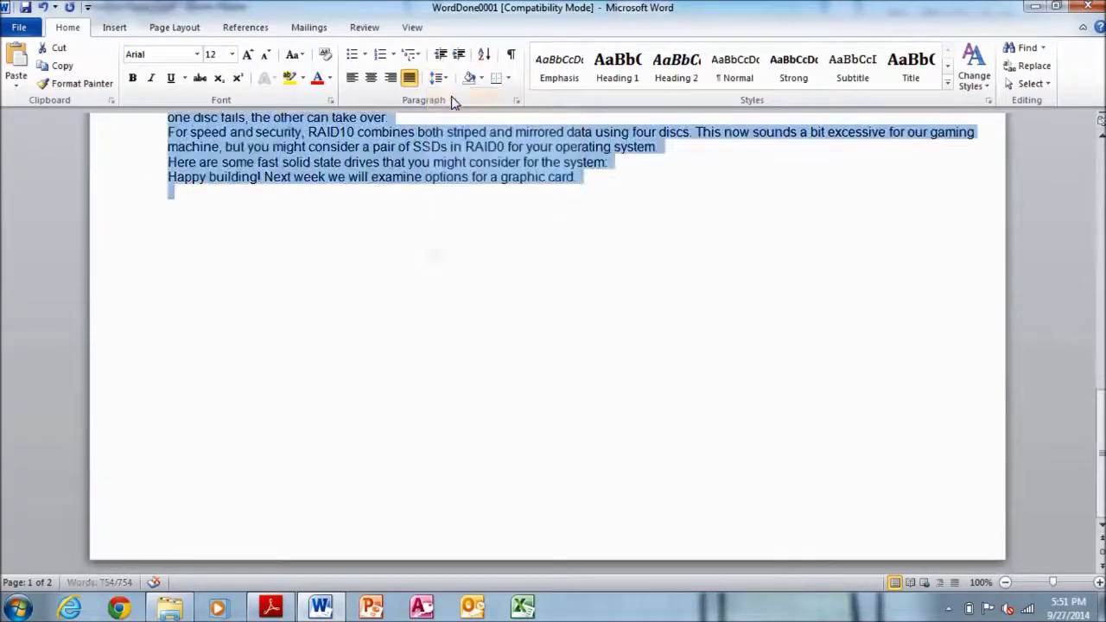
left_click(352, 79)
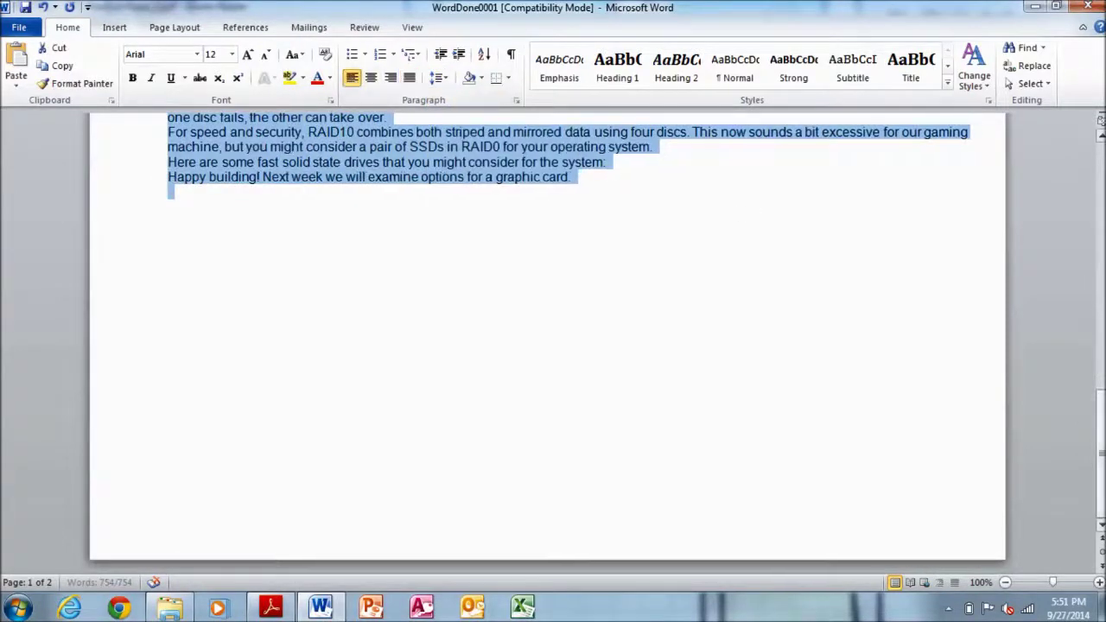
left_click_drag(1100, 466, 1100, 173)
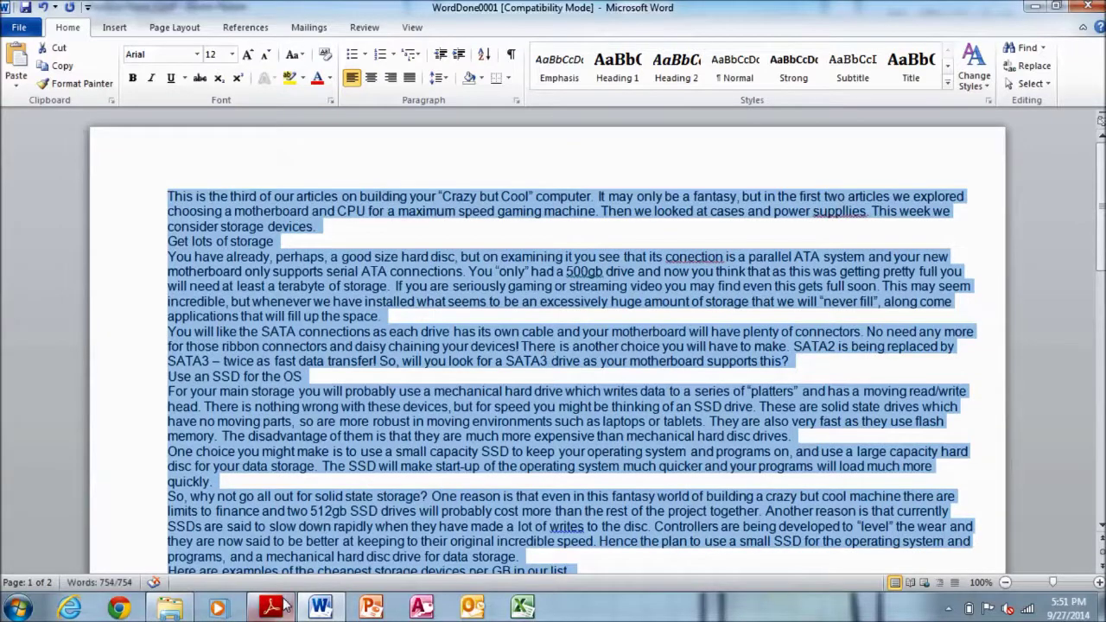
left_click(285, 606)
mouse_move(157, 212)
left_mouse_down()
mouse_move(374, 197)
mouse_move(748, 211)
left_mouse_up()
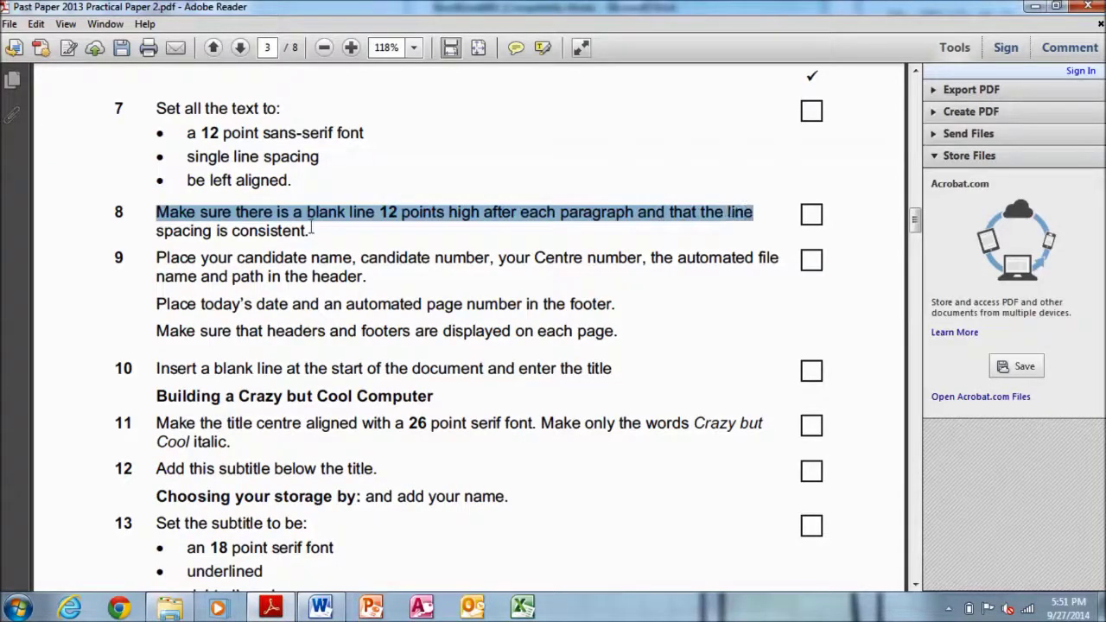
Add blank lines after the opening, SATA, SSD drives and 'quickly.' paragraphs, undoing the last edit
left_click(335, 348)
key("alt+Tab")
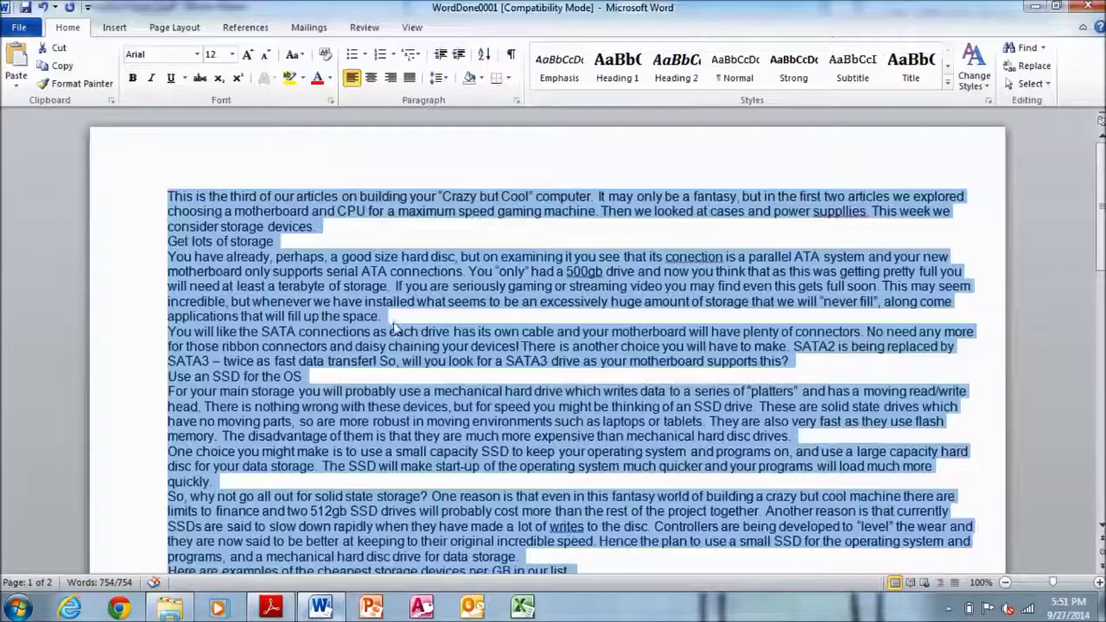
left_click(331, 226)
key("Return")
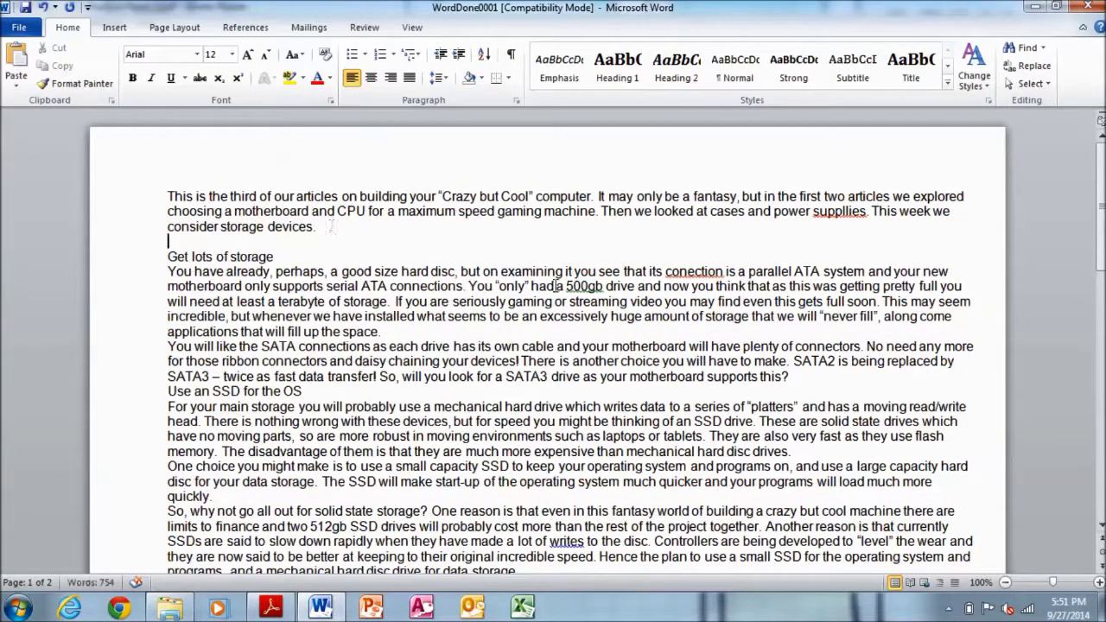
key("Return")
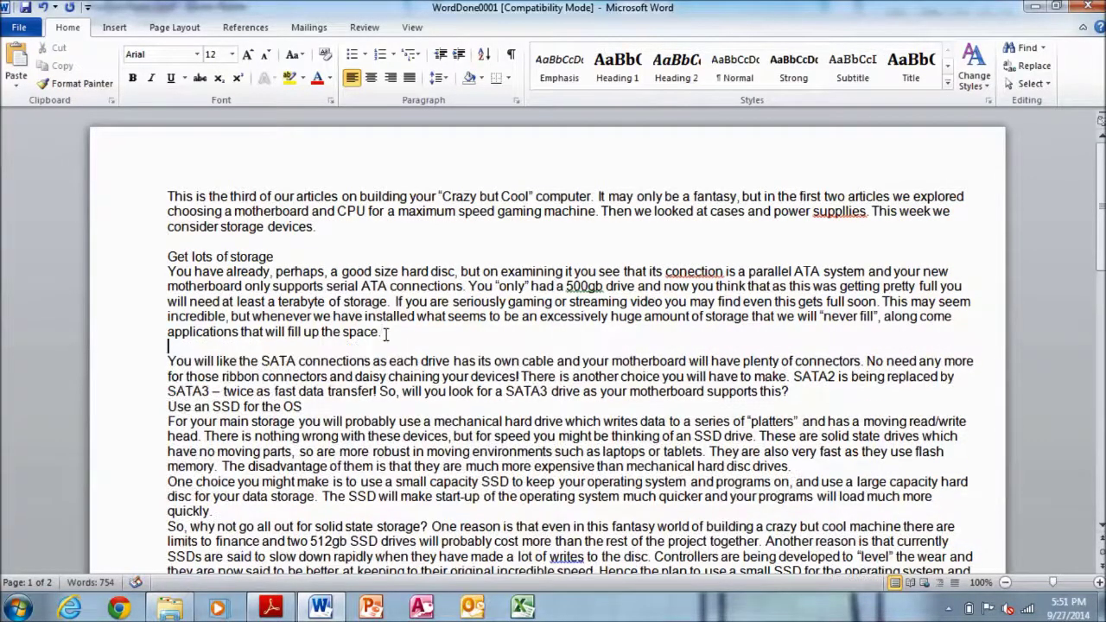
left_click(812, 395)
key("Return")
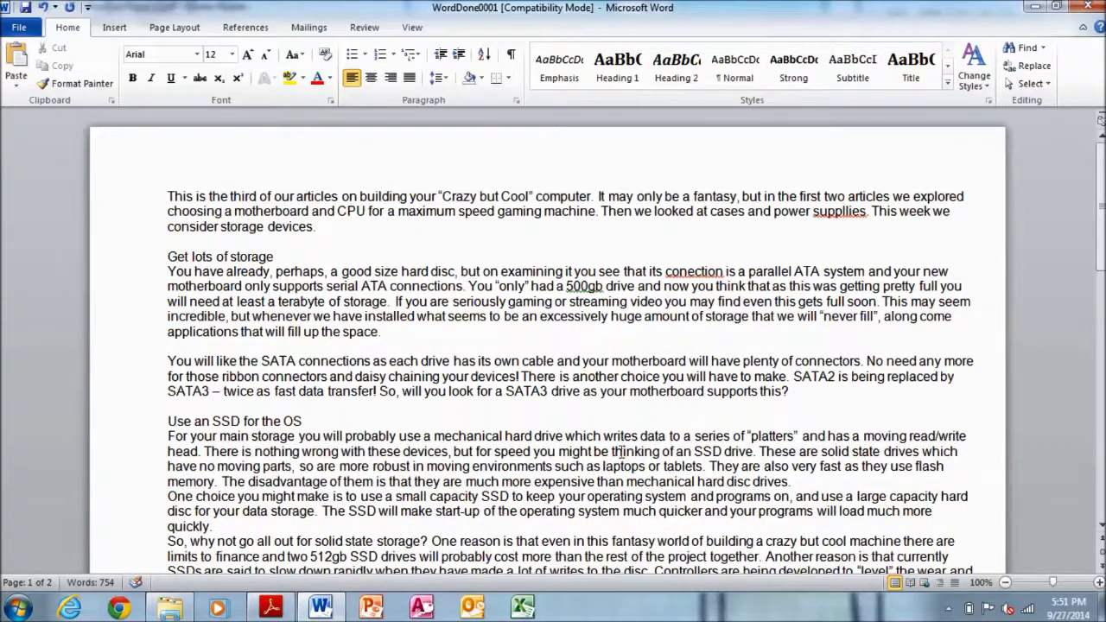
left_click(888, 478)
key("Return")
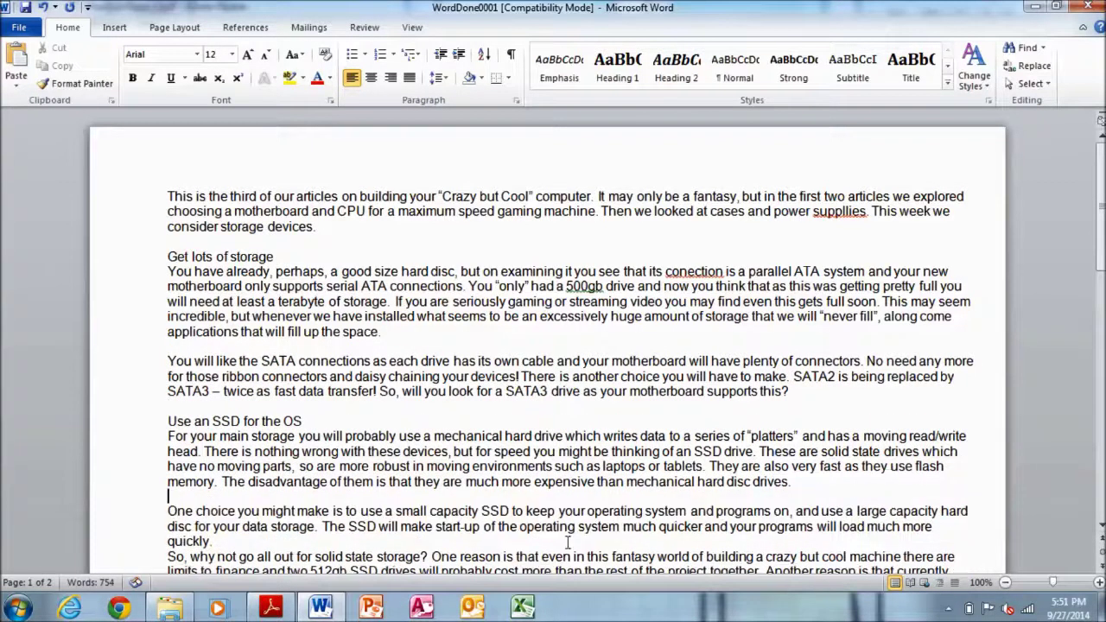
left_click(228, 543)
key("Return")
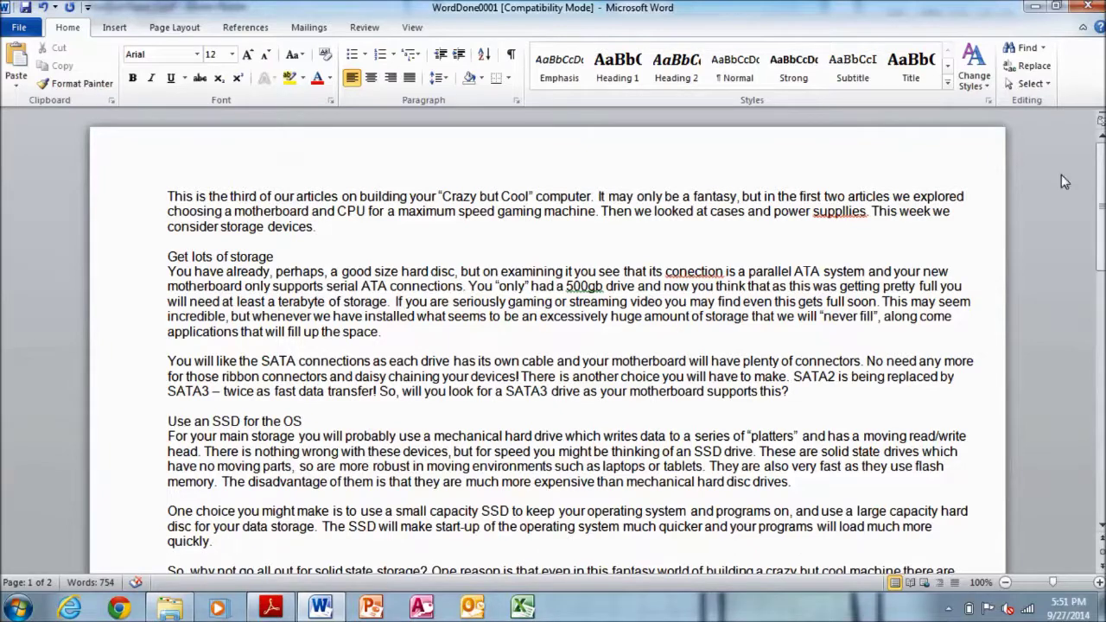
scroll(724, 279, "down", 5)
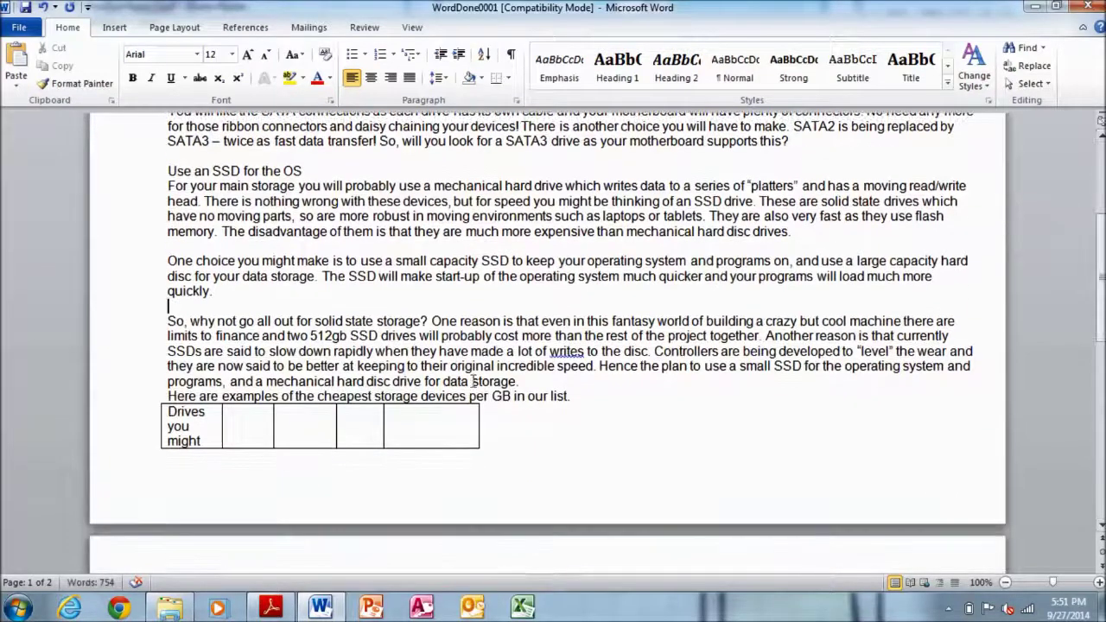
key("ctrl+z")
key("ctrl+z")
key("ctrl+z")
key("ctrl+z")
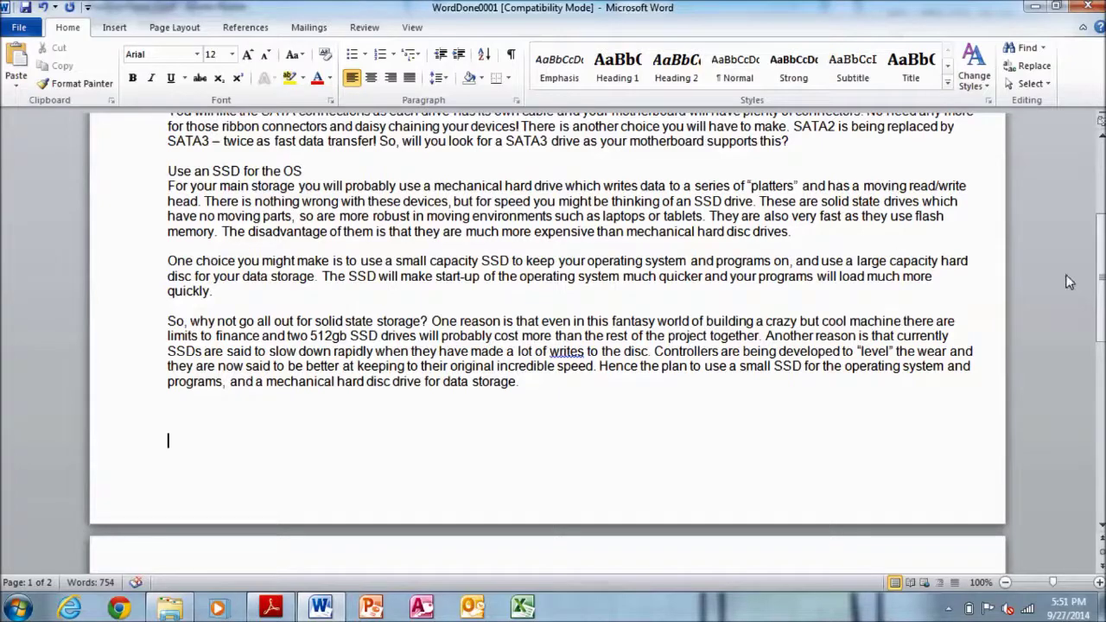
Add blank lines after the high speed cache and backups paragraphs, keeping one after 'can take over.'
scroll(1070, 281, "down", 3)
scroll(1070, 282, "down", 5)
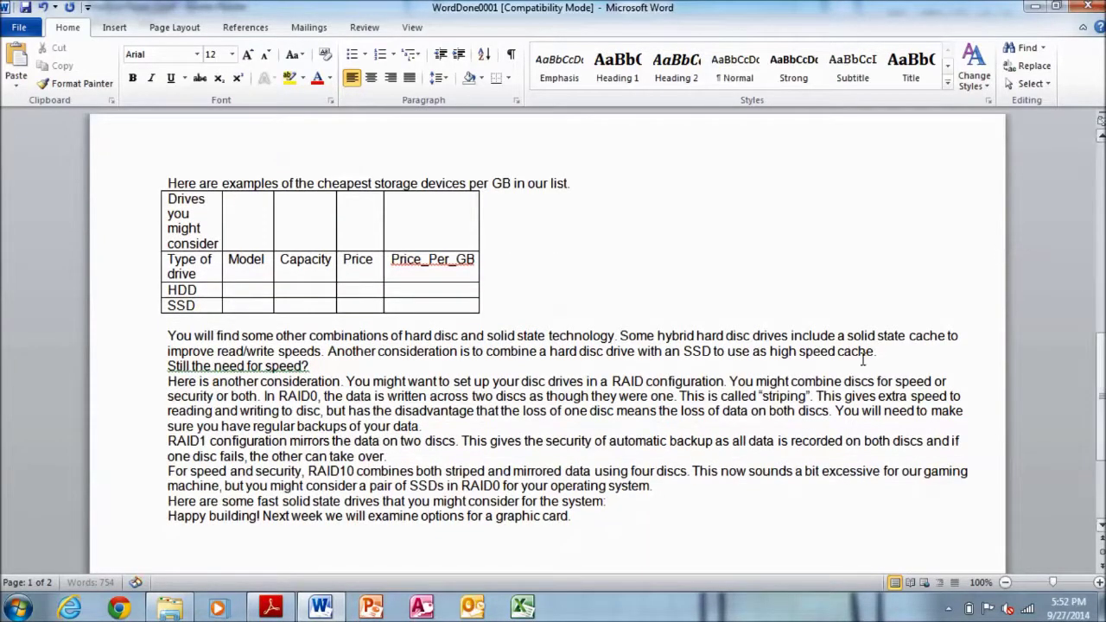
left_click(880, 351)
key("Return")
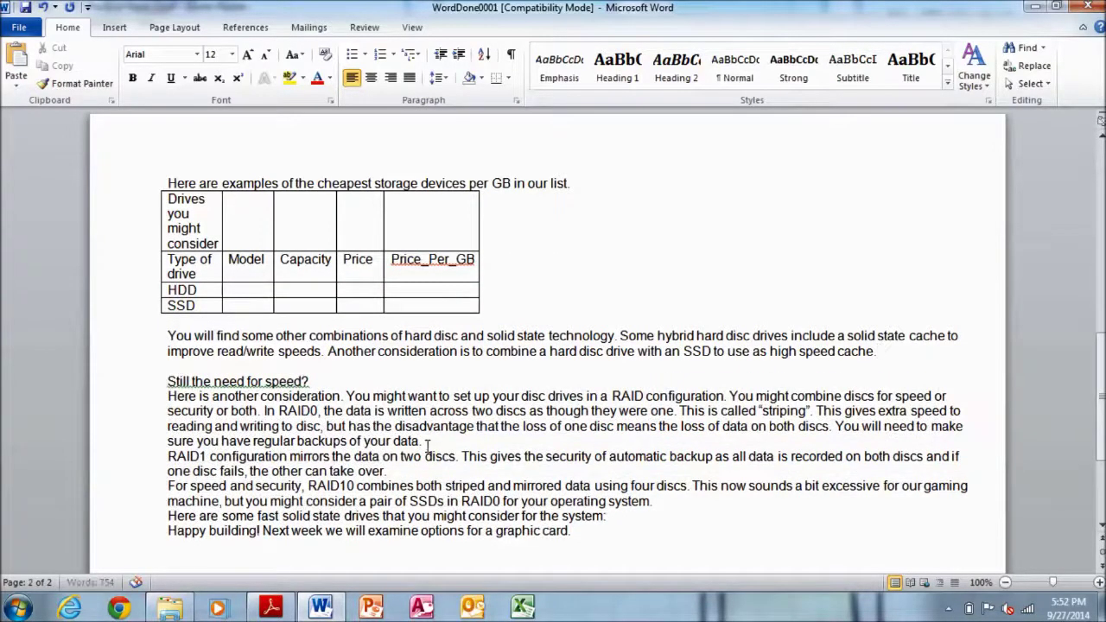
left_click(427, 443)
key("Return")
key("Return")
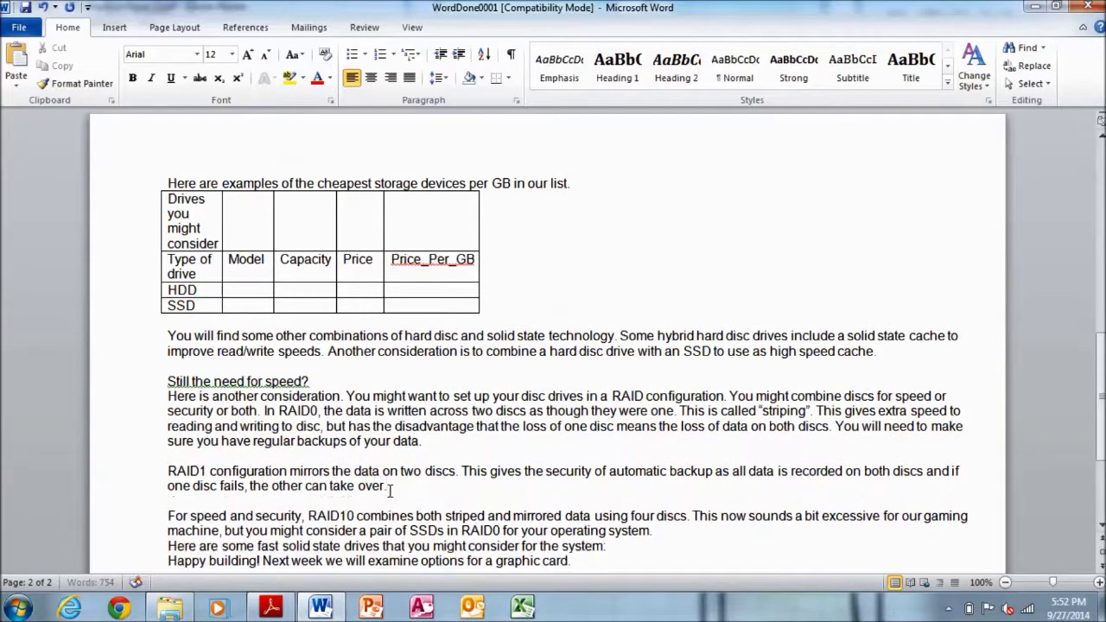
key("BackSpace")
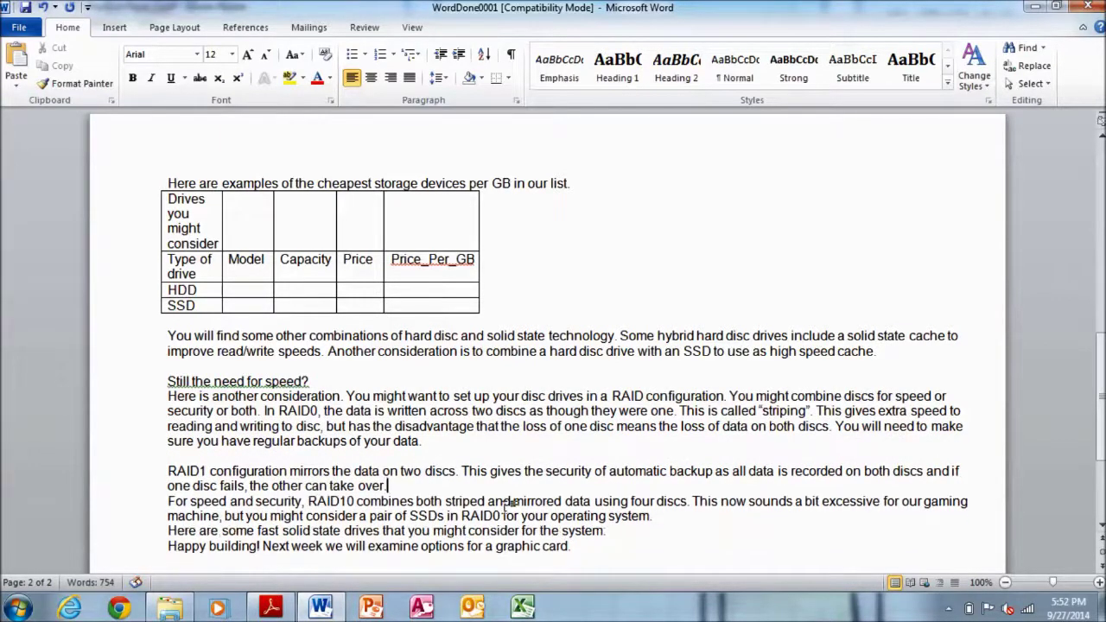
key("Return")
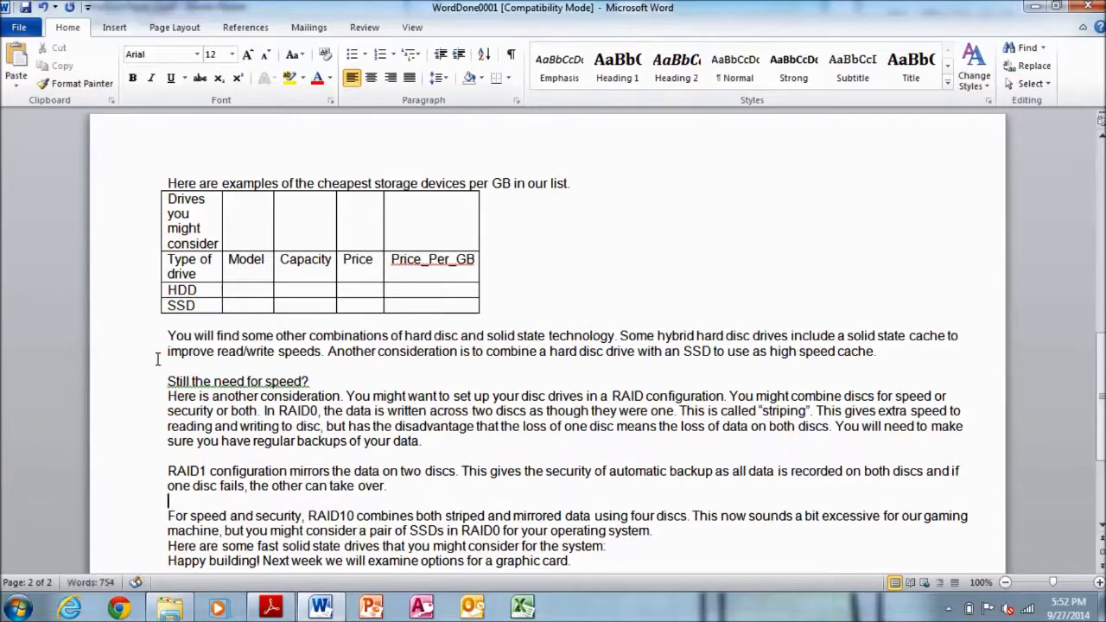
key("alt+Tab")
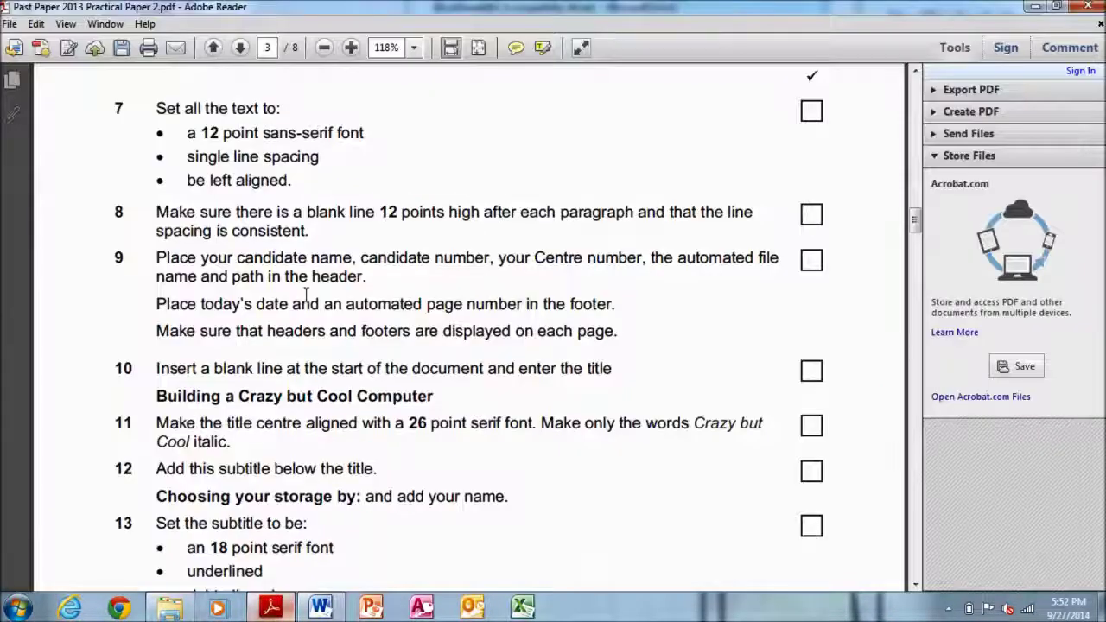
Insert a Blank (Three Columns) header and type 'Name' in its left section
mouse_move(157, 257)
left_mouse_down()
mouse_move(718, 266)
mouse_move(709, 283)
left_mouse_up()
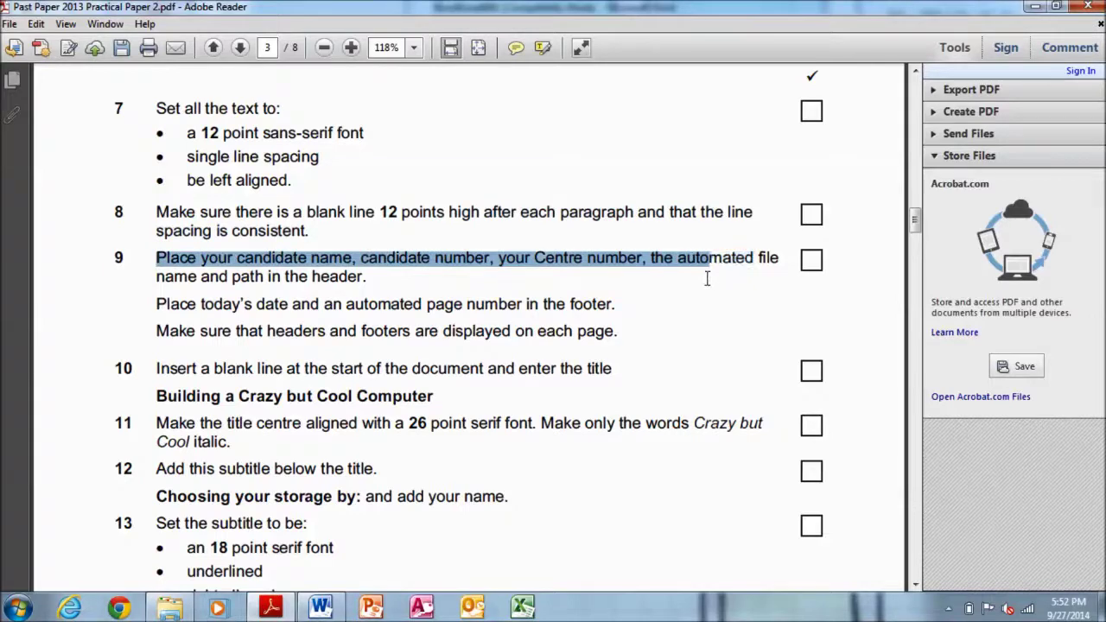
double_click(395, 257)
left_click(320, 608)
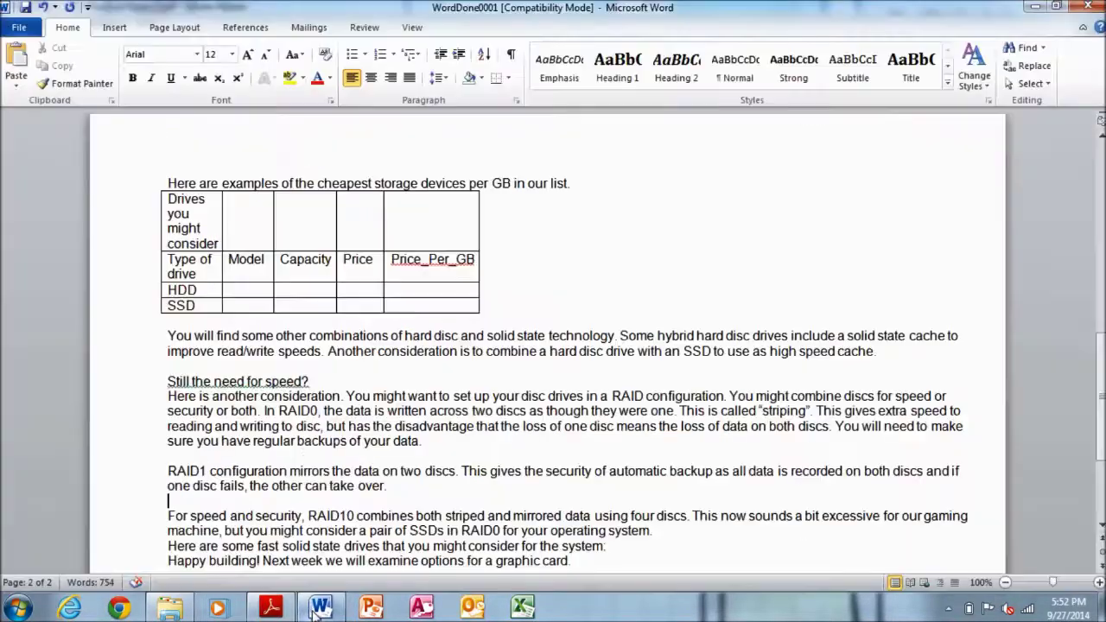
left_click(174, 26)
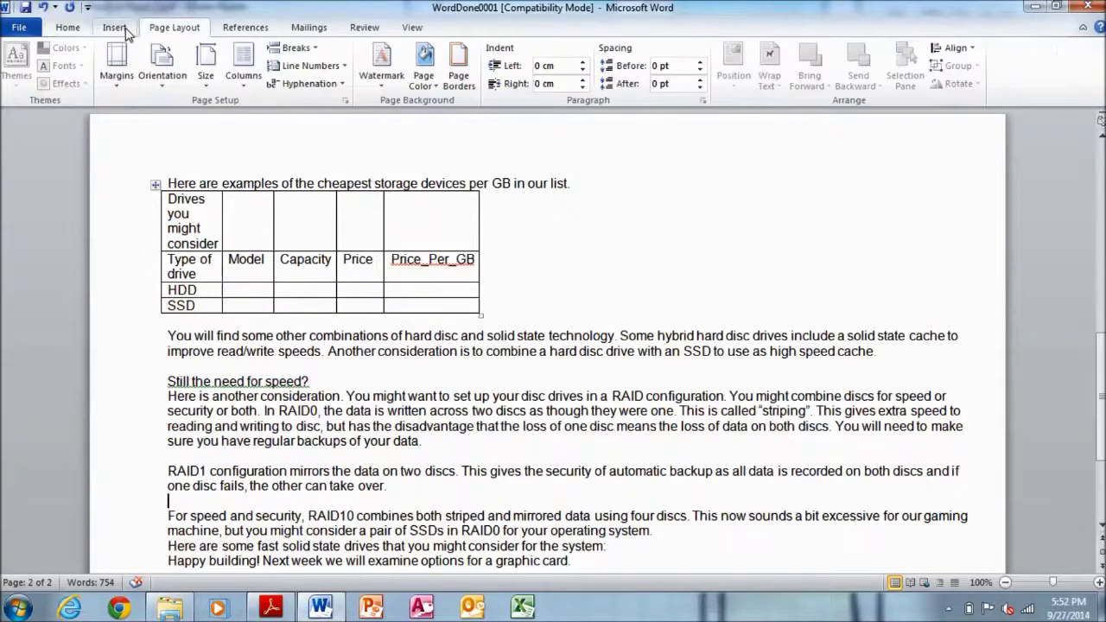
left_click(116, 27)
left_click(573, 68)
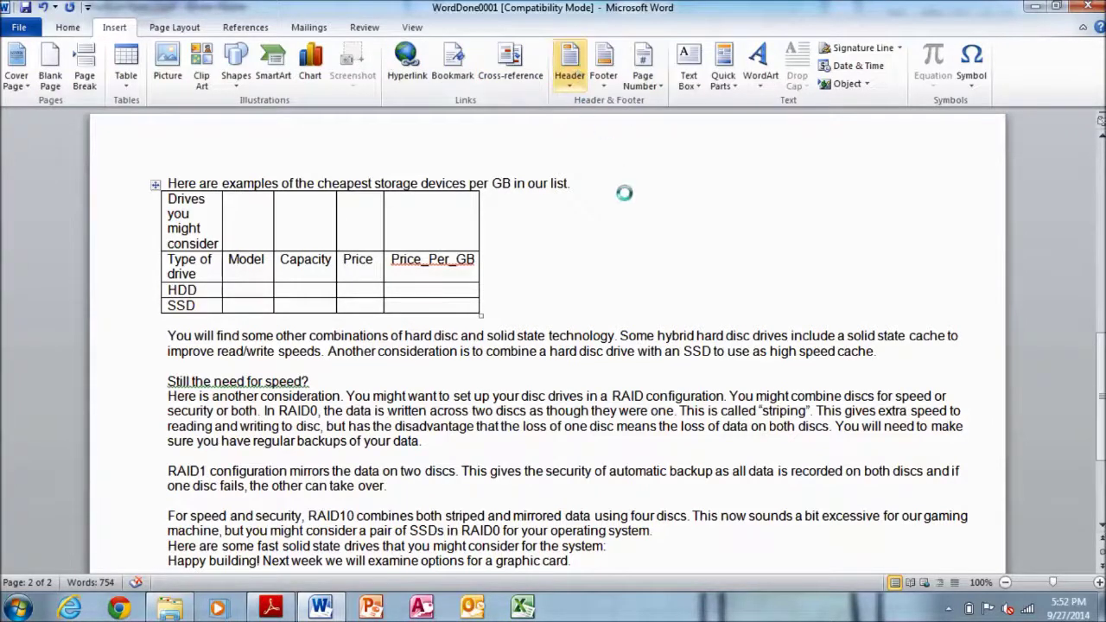
left_click(655, 253)
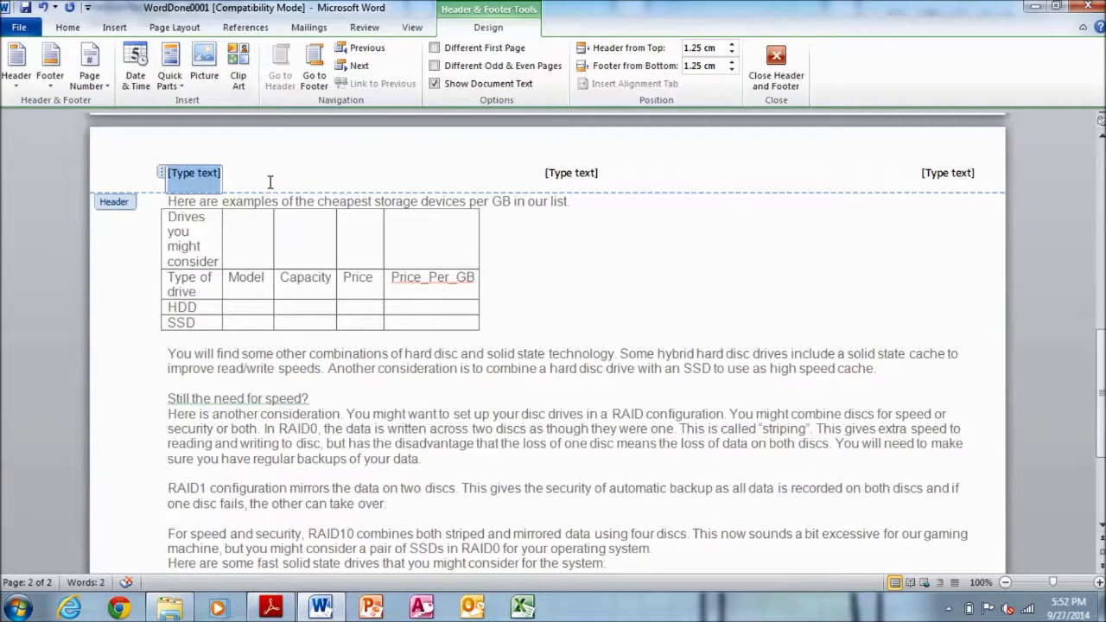
type("Name/Candidate No./Centre No.")
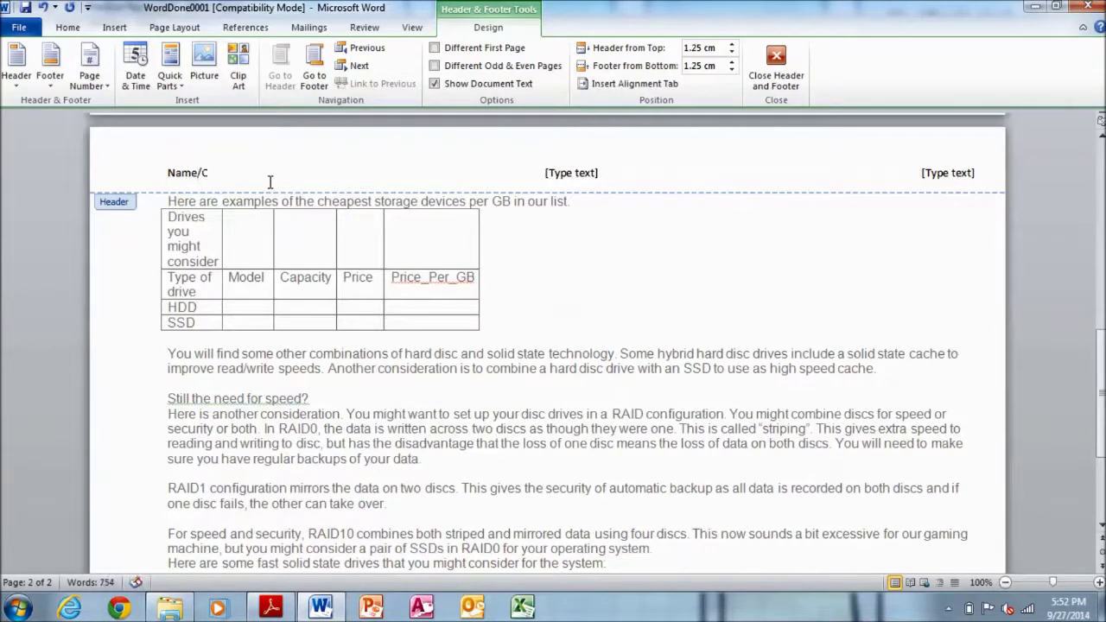
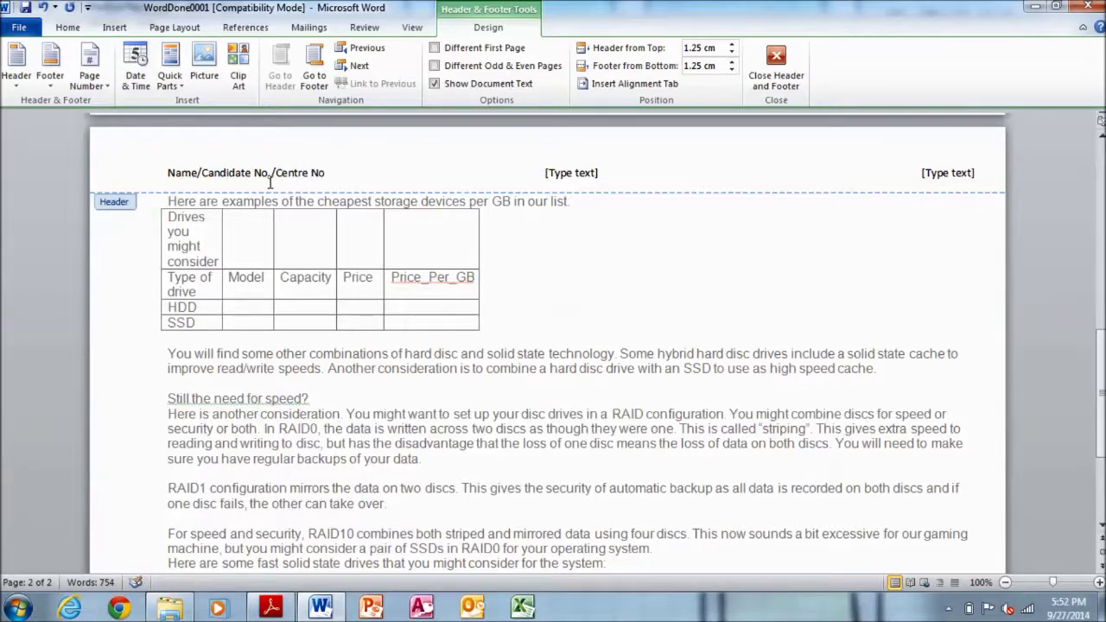
Delete the centre [Type text] header placeholder and review the file-name requirement in the brief
left_click(573, 170)
key("Delete")
left_click(271, 607)
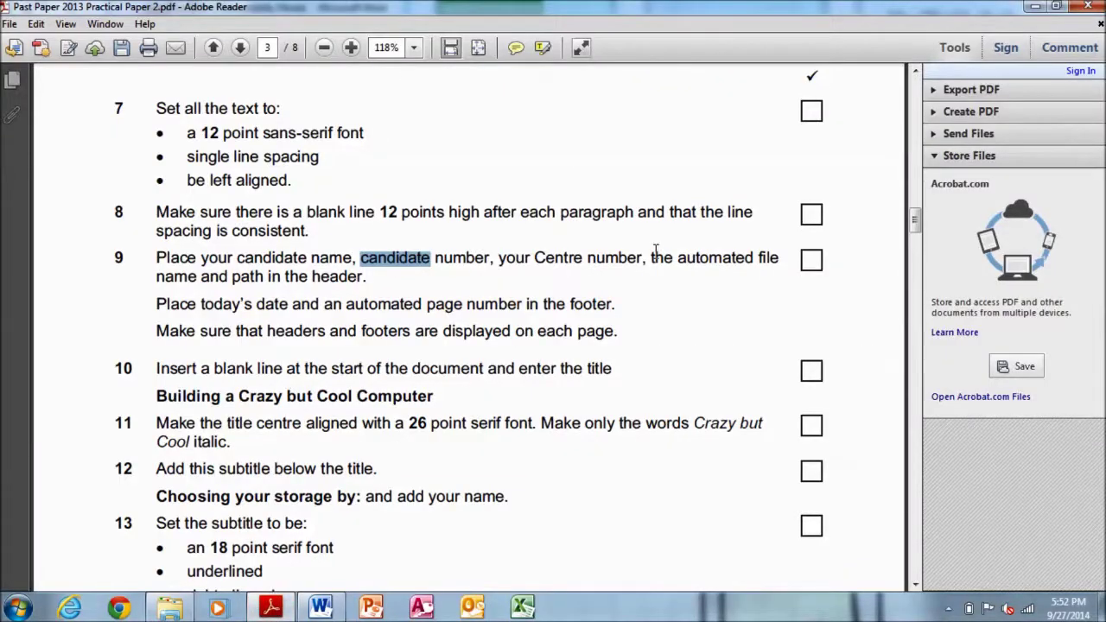
left_click_drag(654, 258, 766, 280)
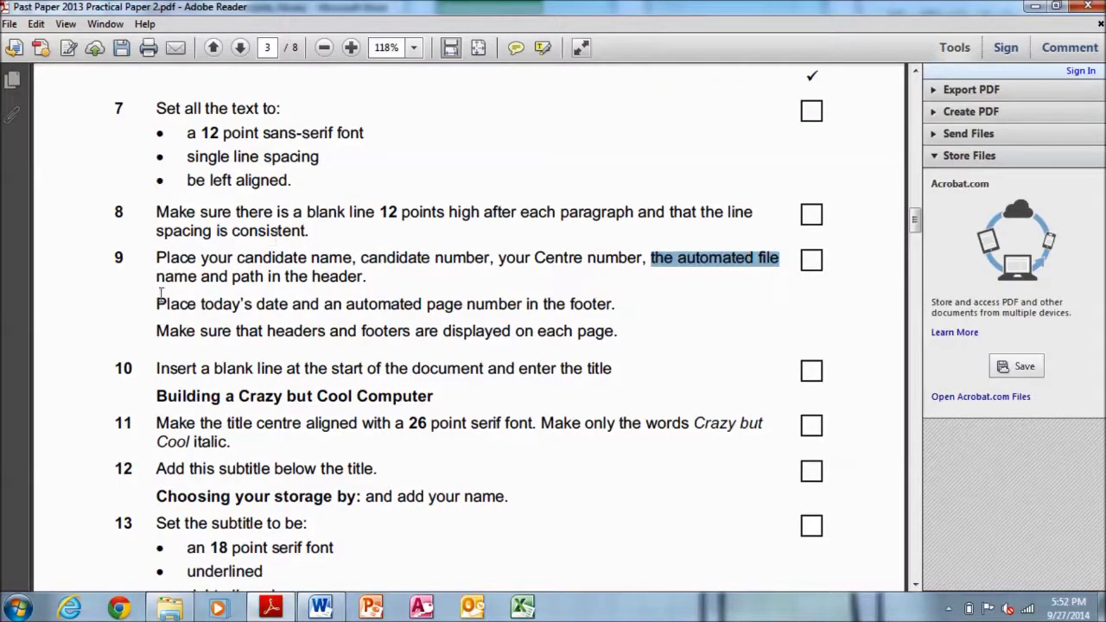
left_click_drag(156, 277, 366, 277)
Insert a FileName field with full path in the right header placeholder and close the header
left_click(321, 608)
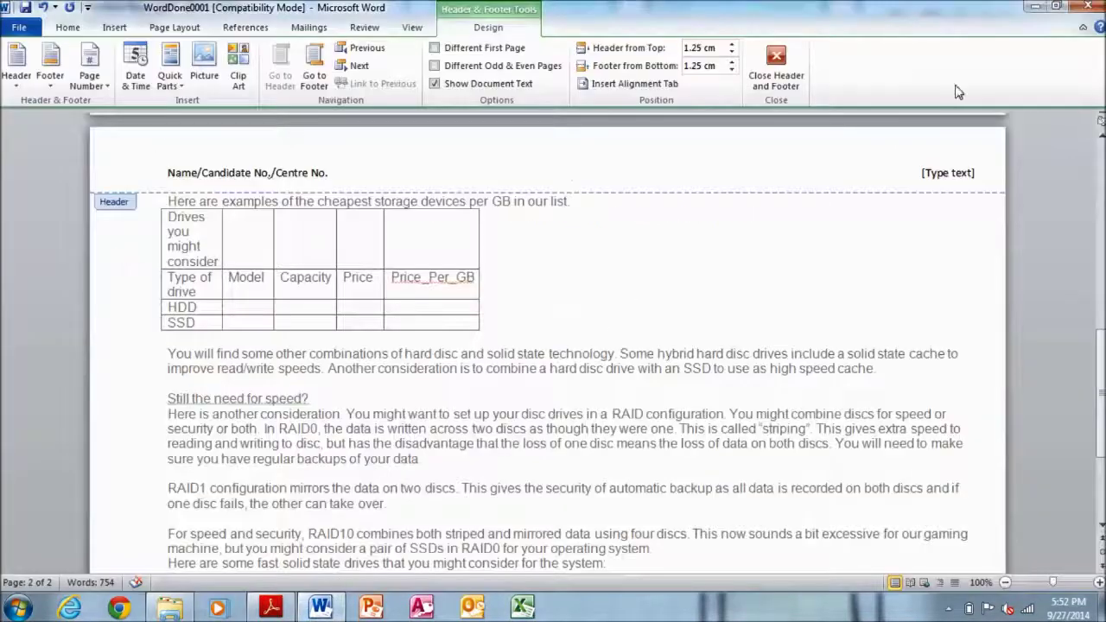
left_click(948, 173)
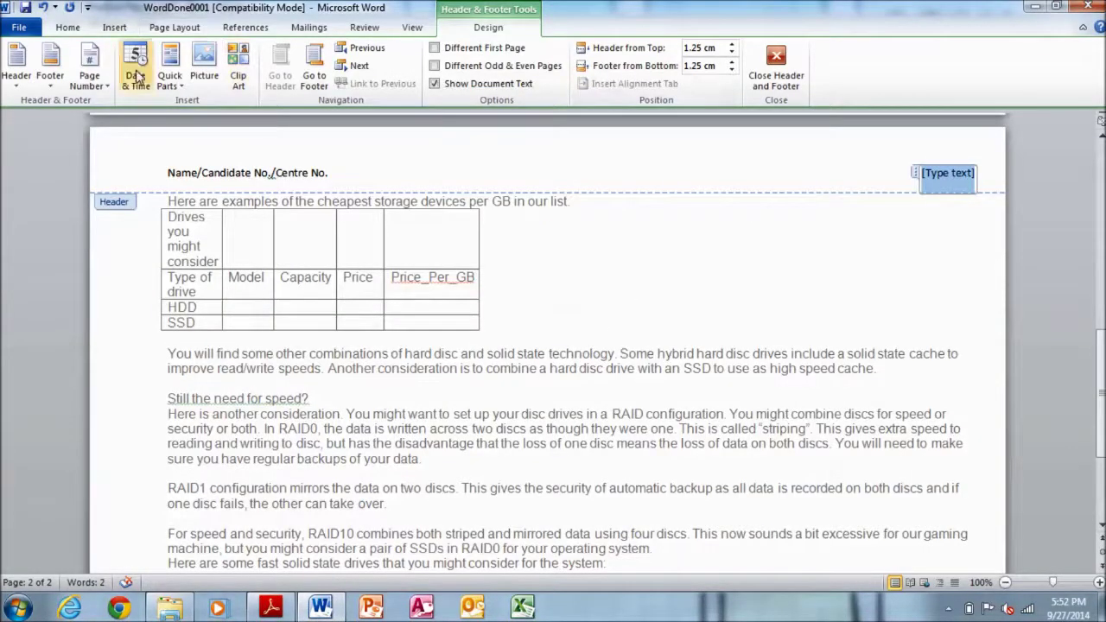
left_click(175, 88)
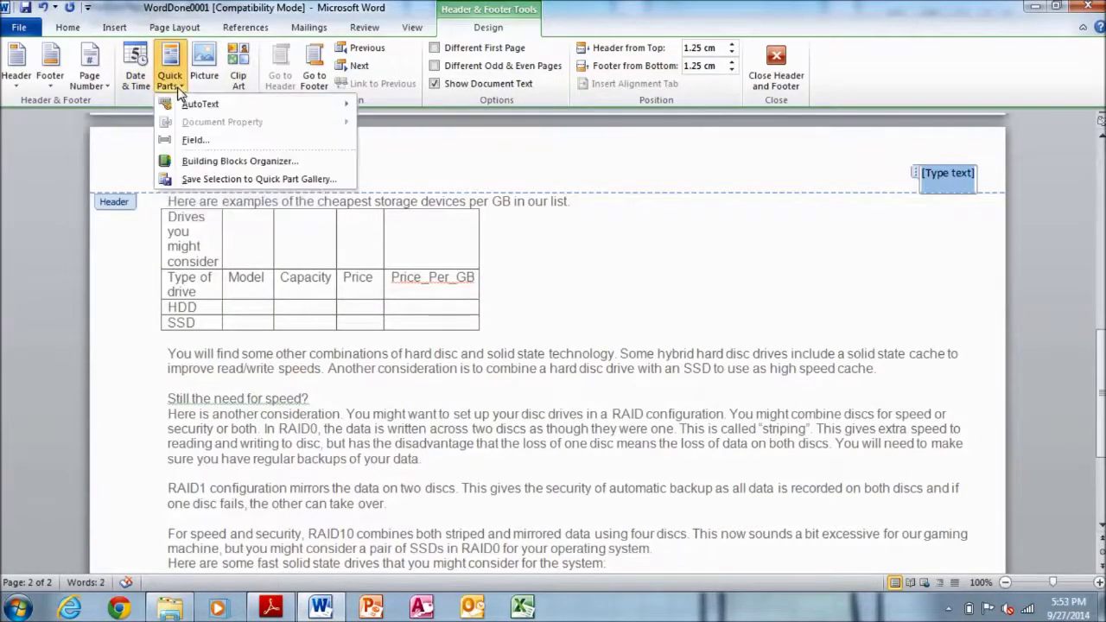
left_click(196, 140)
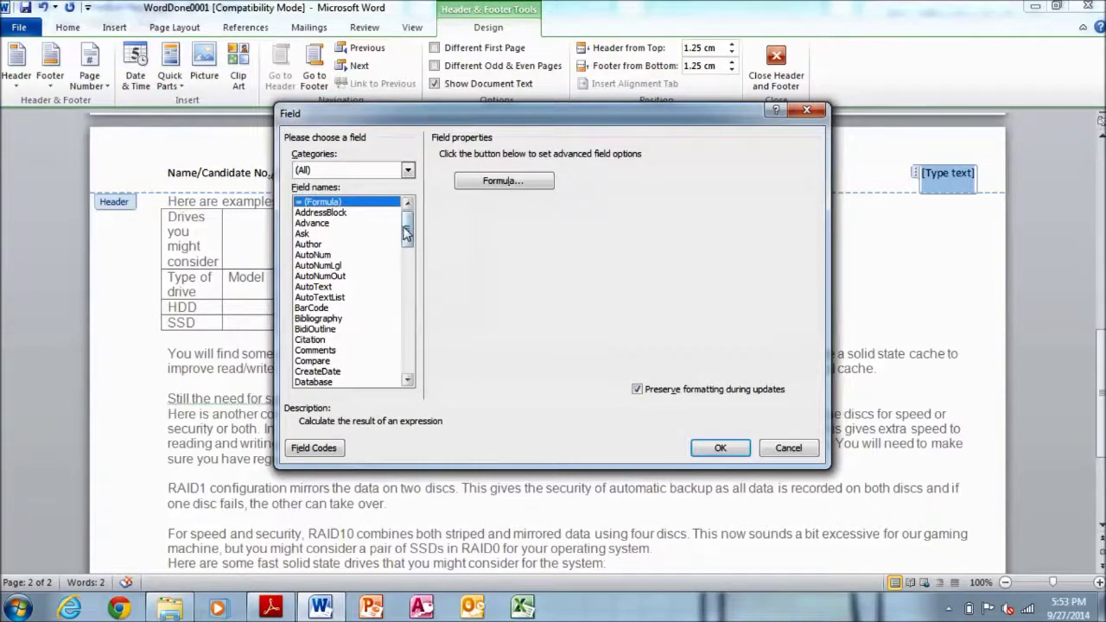
left_click_drag(406, 231, 407, 261)
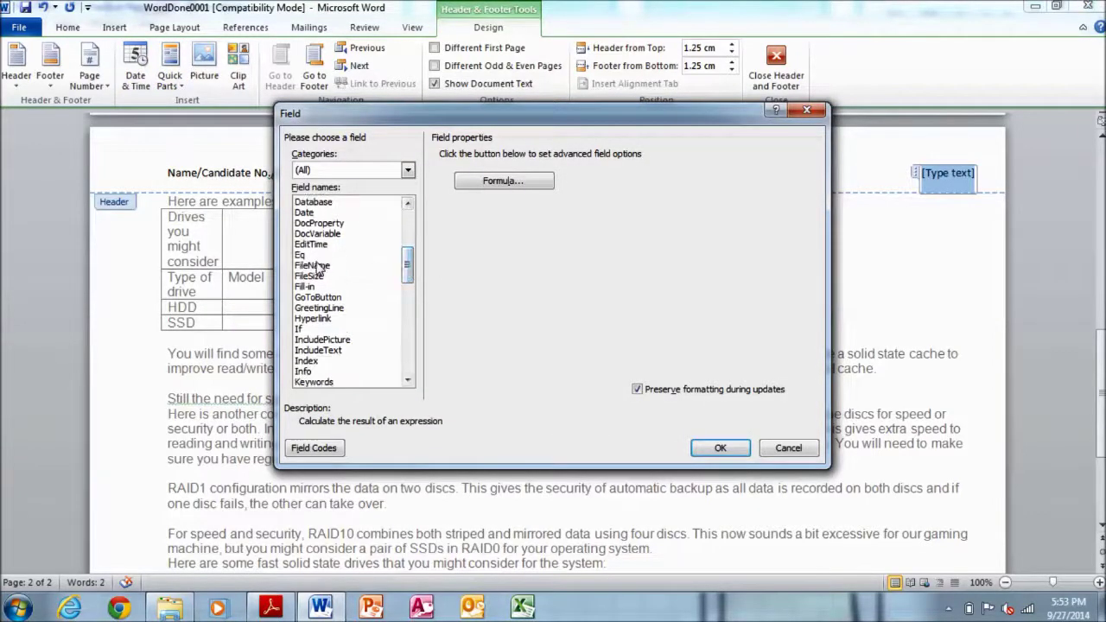
left_click(316, 266)
left_click(638, 155)
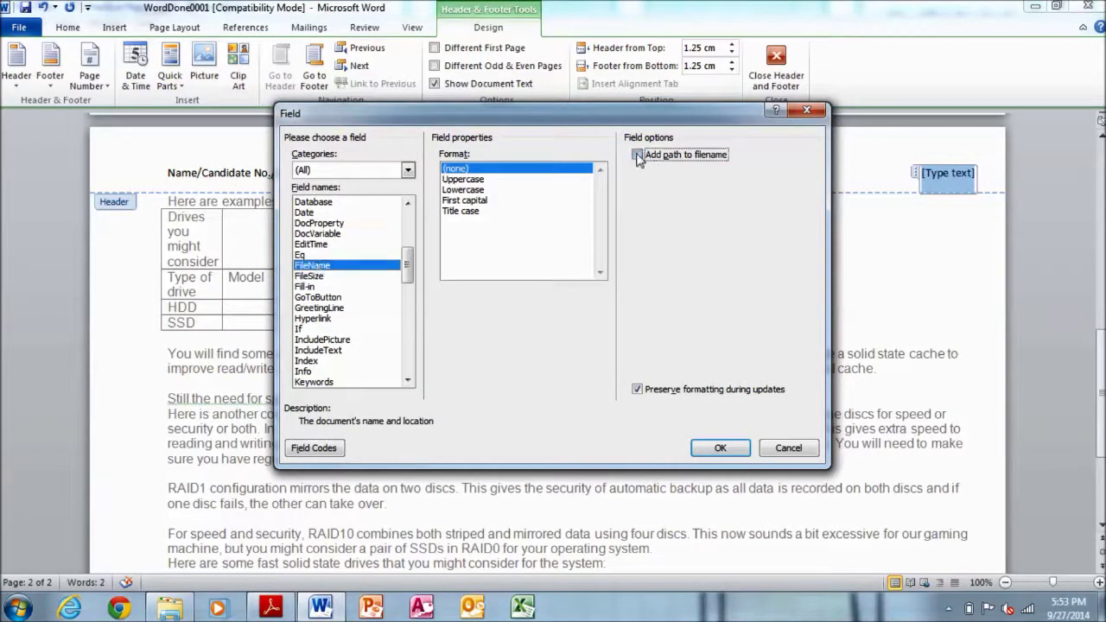
left_click(742, 449)
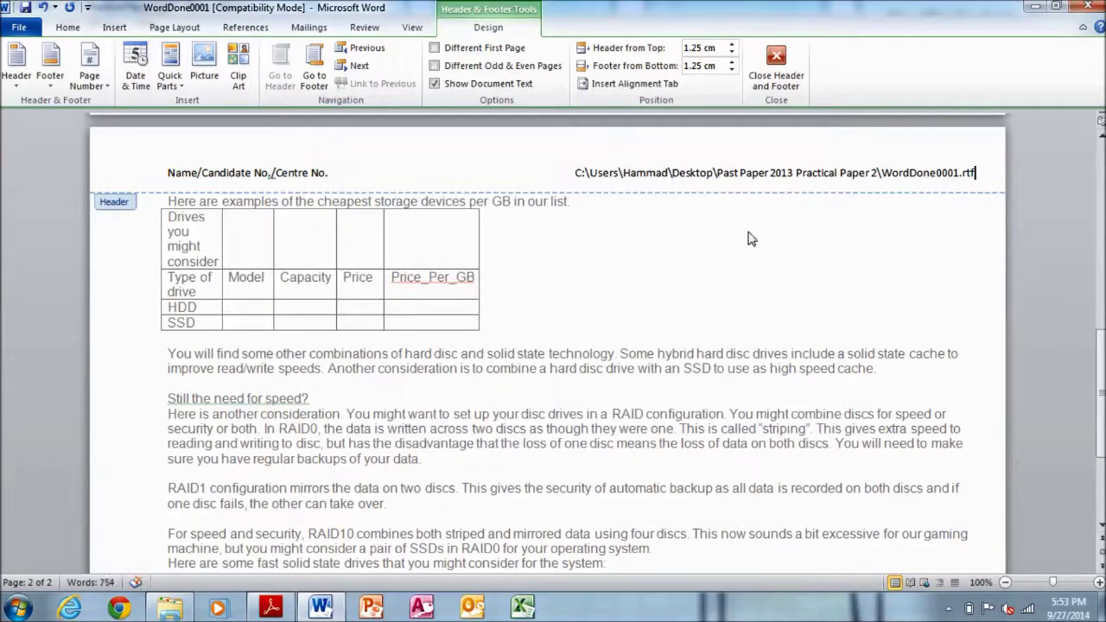
left_click(774, 68)
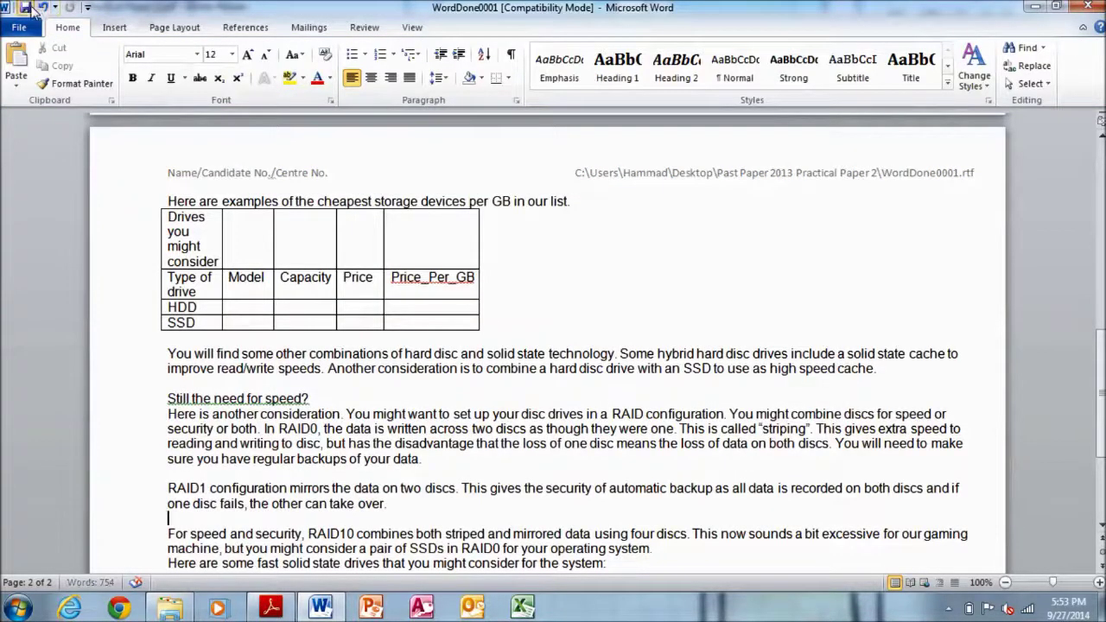
Check the footer requirement and add a Blank (Three Columns) footer
left_click(259, 612)
mouse_move(157, 304)
left_mouse_down()
mouse_move(427, 316)
mouse_move(613, 296)
left_mouse_up()
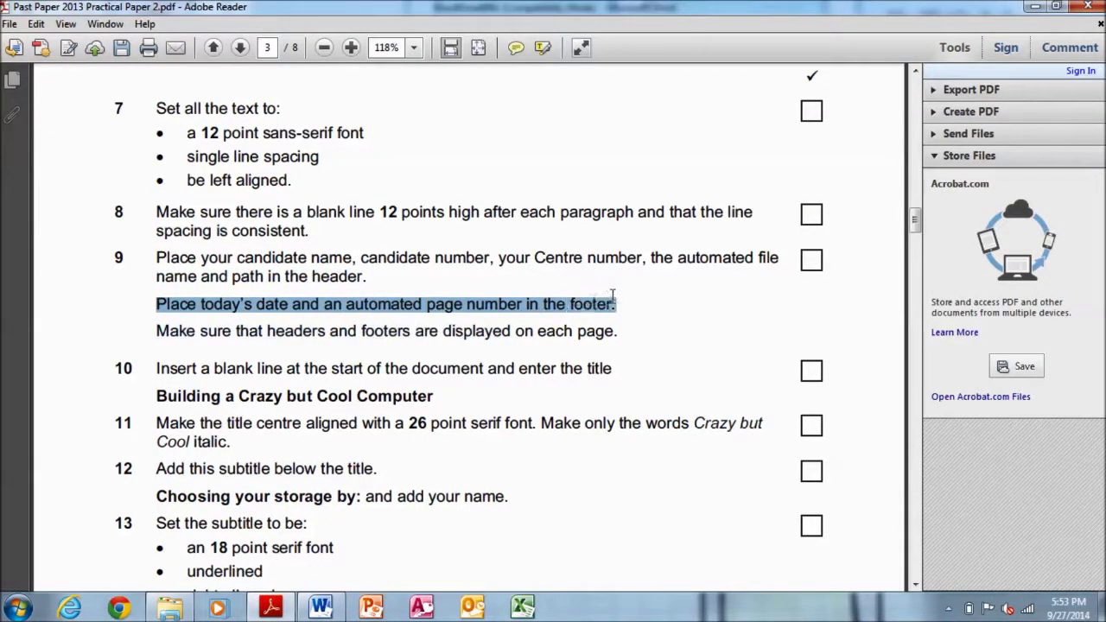
left_click(322, 610)
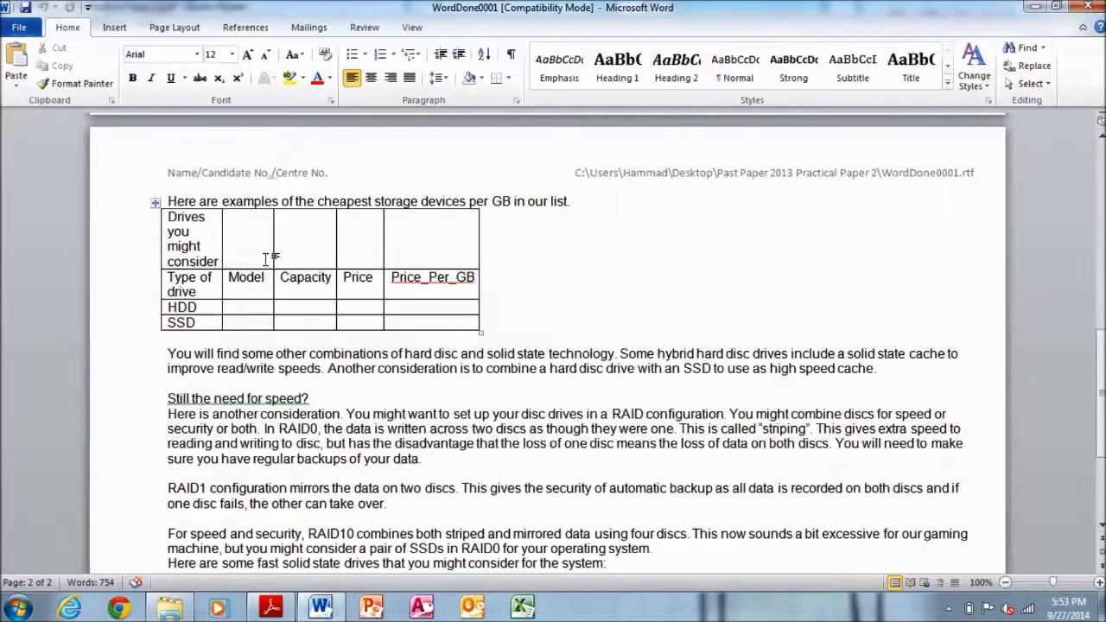
left_click(114, 27)
left_click(603, 65)
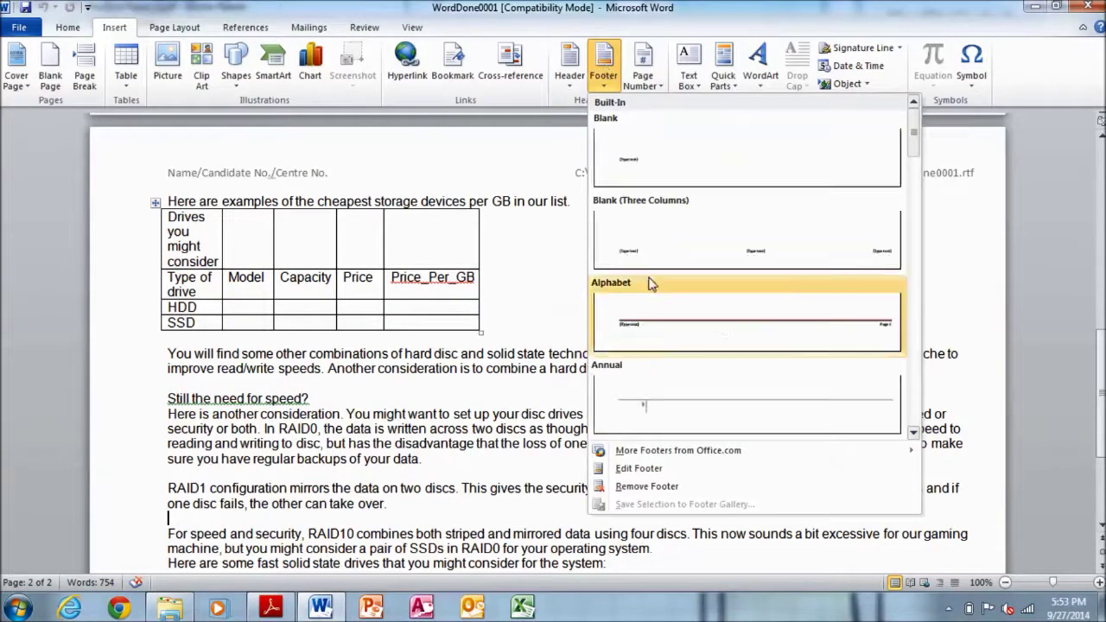
left_click(663, 227)
Put today's date 27/09/2014 in the left footer slot and delete the middle placeholder
left_click(197, 508)
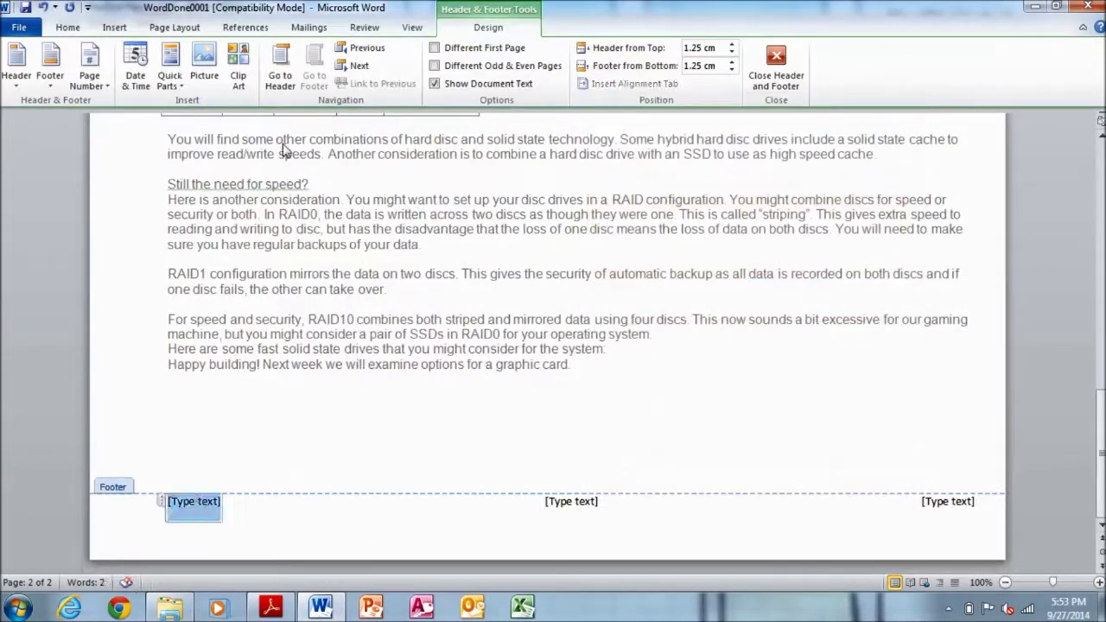
left_click(136, 65)
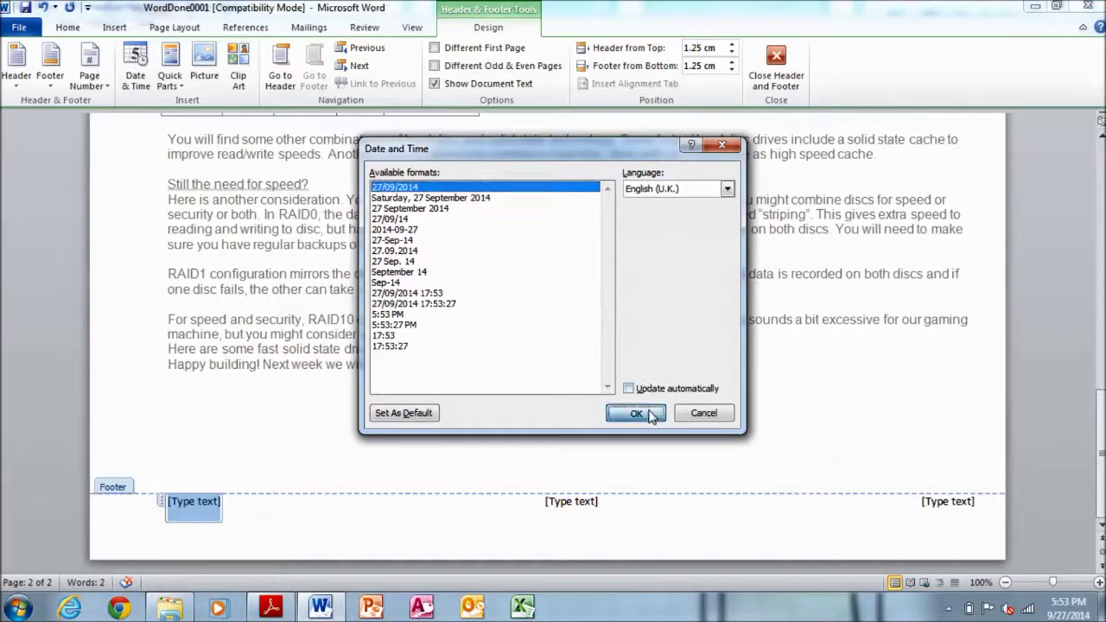
left_click(652, 415)
left_click(596, 509)
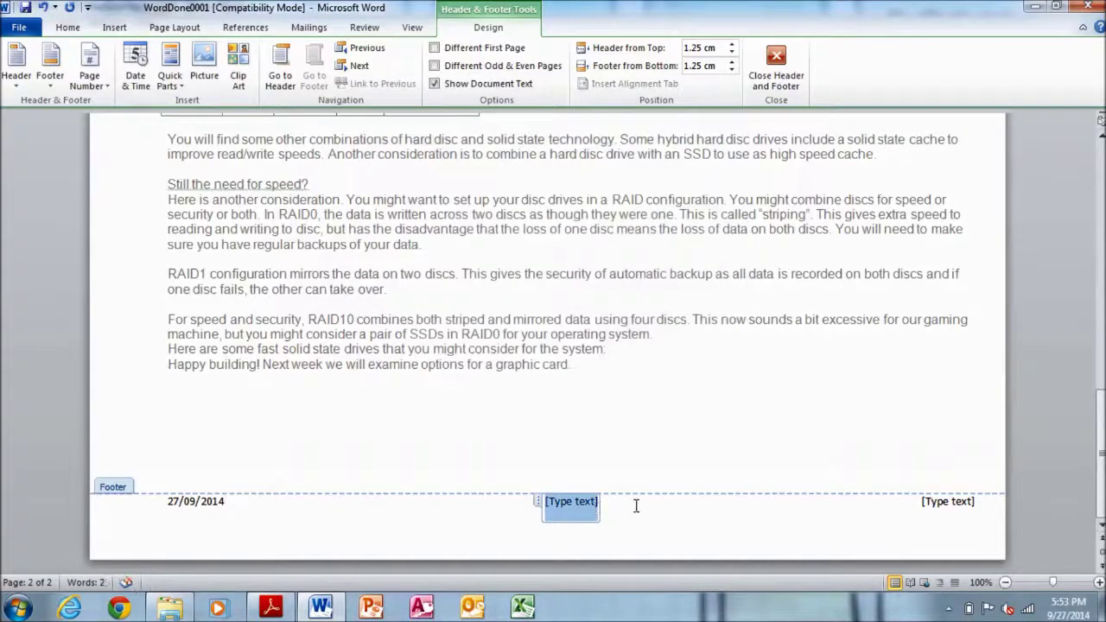
key("Delete")
Add a plain page number at the footer's right and close the footer
left_click(972, 503)
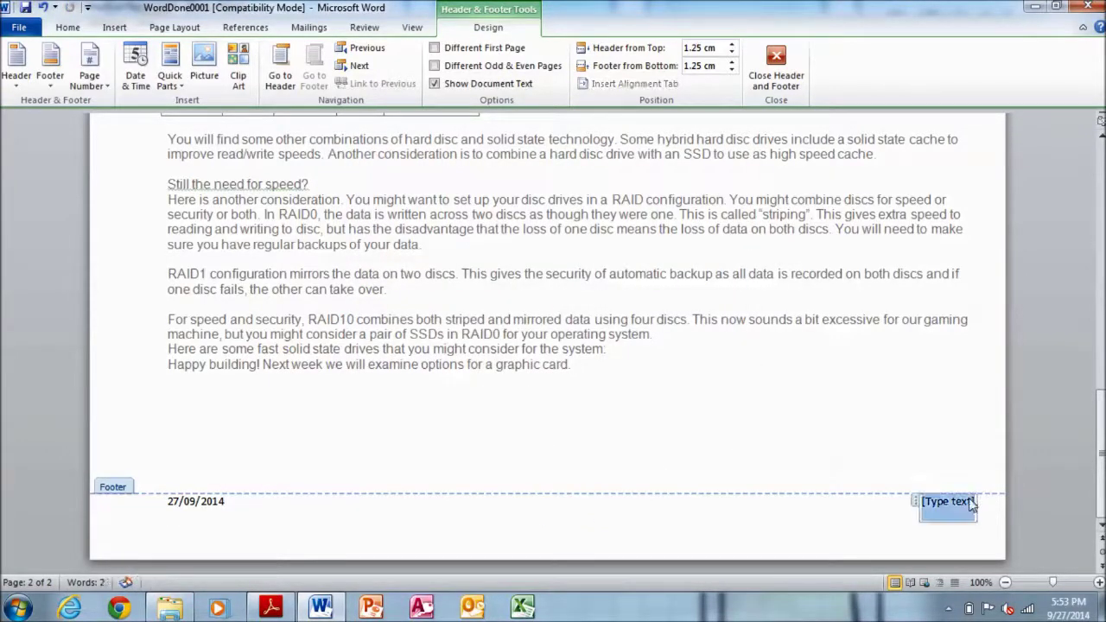
left_click(90, 68)
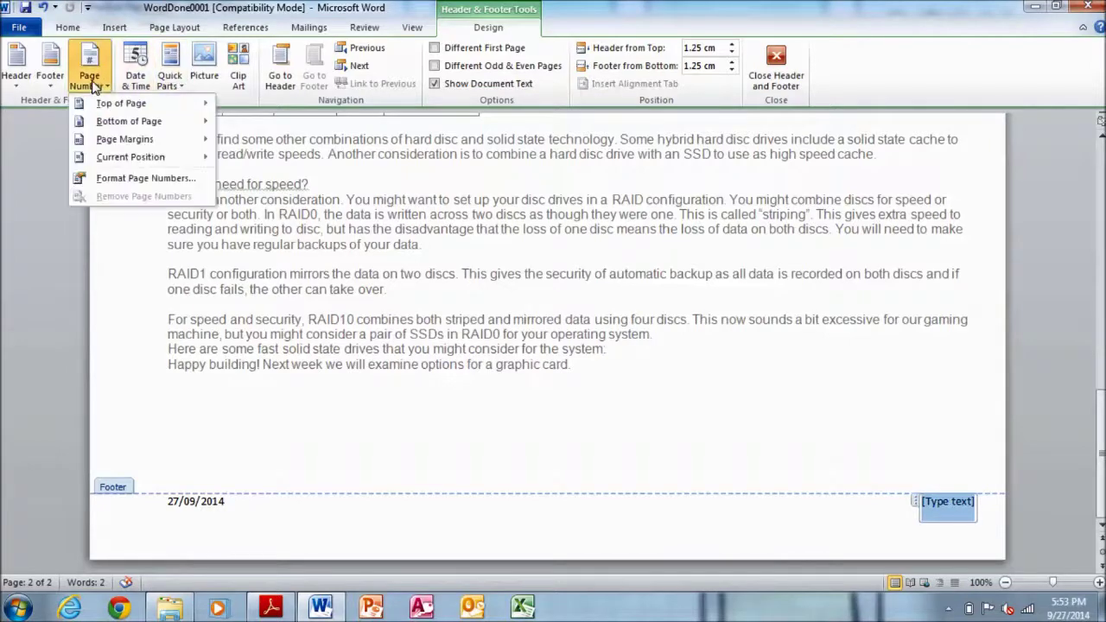
mouse_move(130, 157)
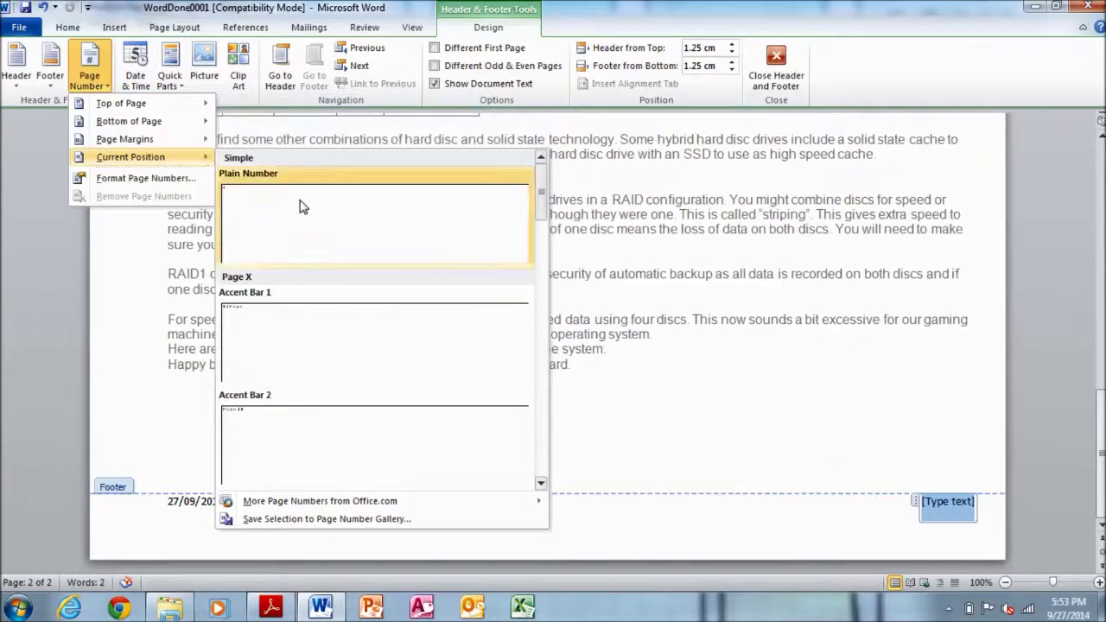
left_click(299, 205)
left_click(808, 67)
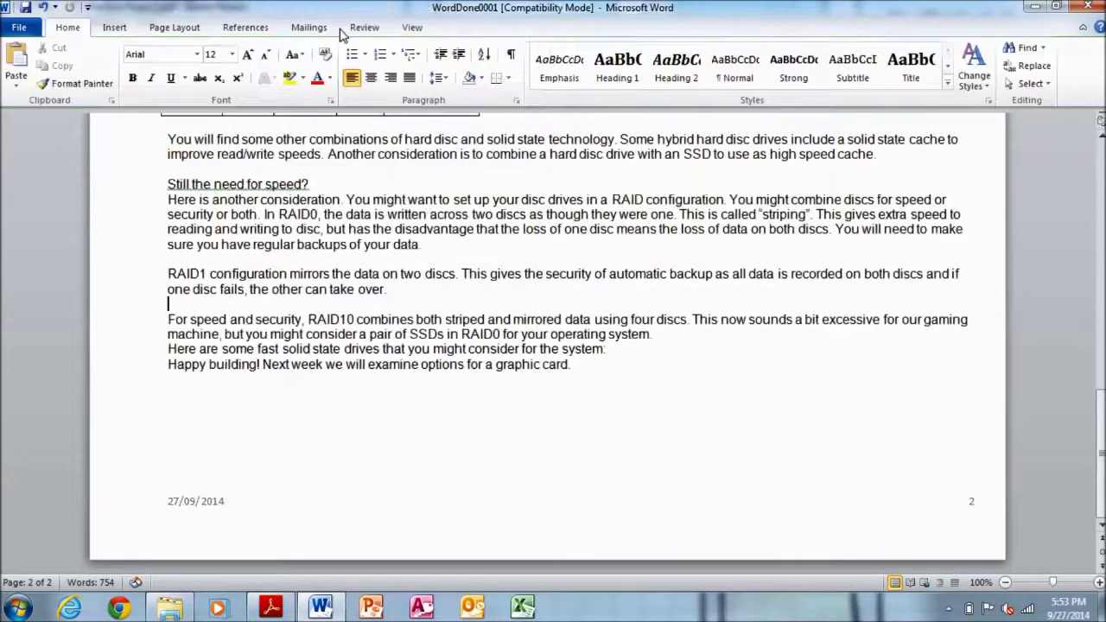
Save the document and review the header/footer and task 10 requirements in the brief
left_click(26, 9)
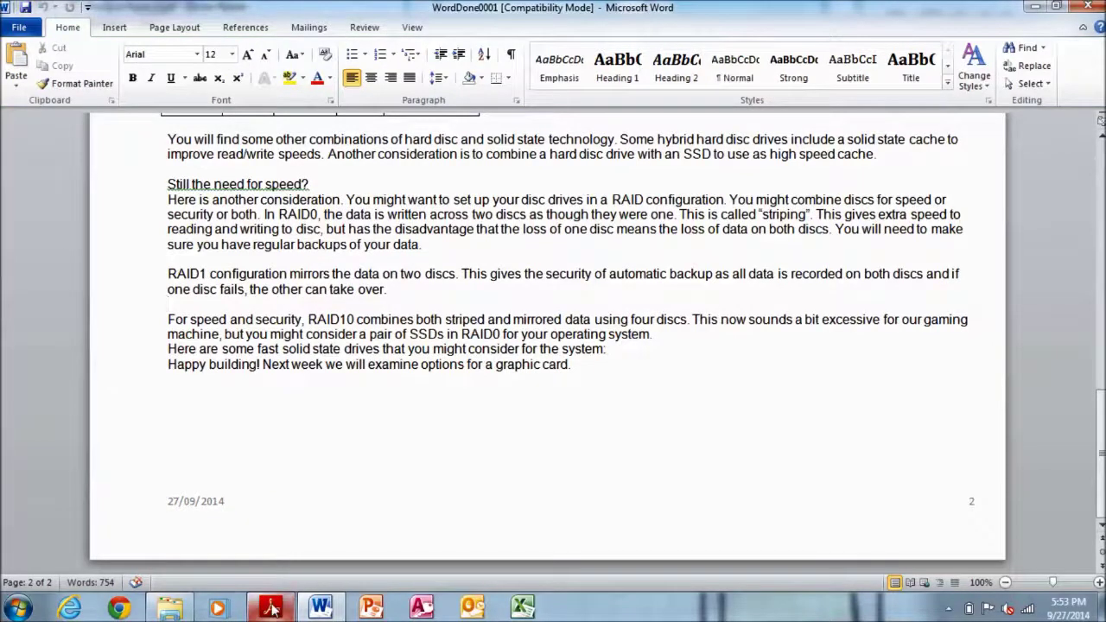
left_click(270, 609)
left_click_drag(156, 331, 641, 333)
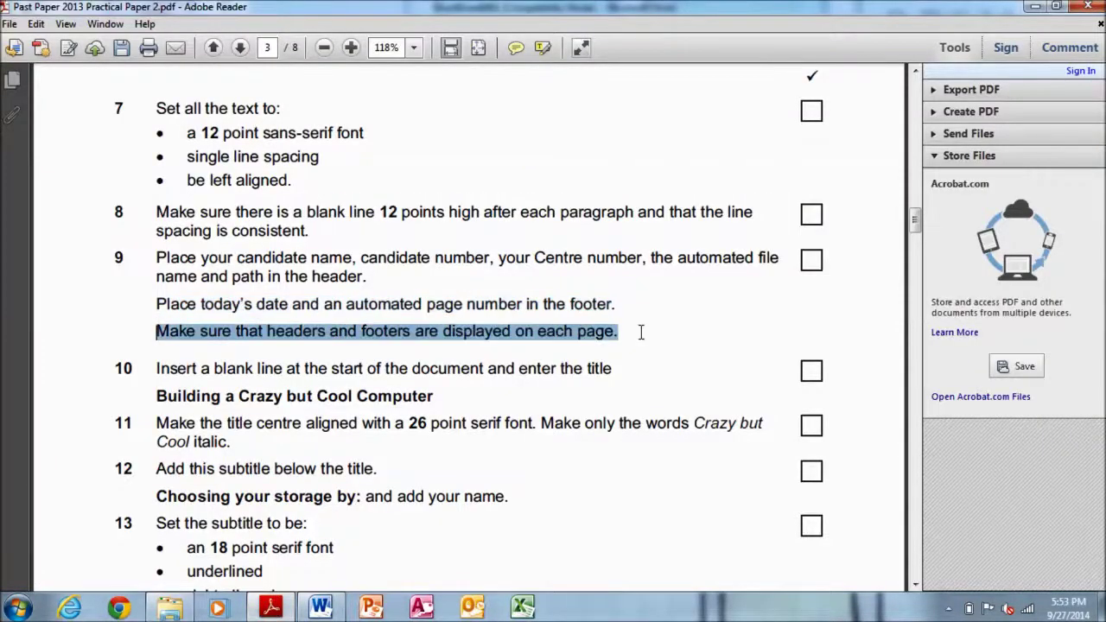
left_click_drag(150, 369, 608, 380)
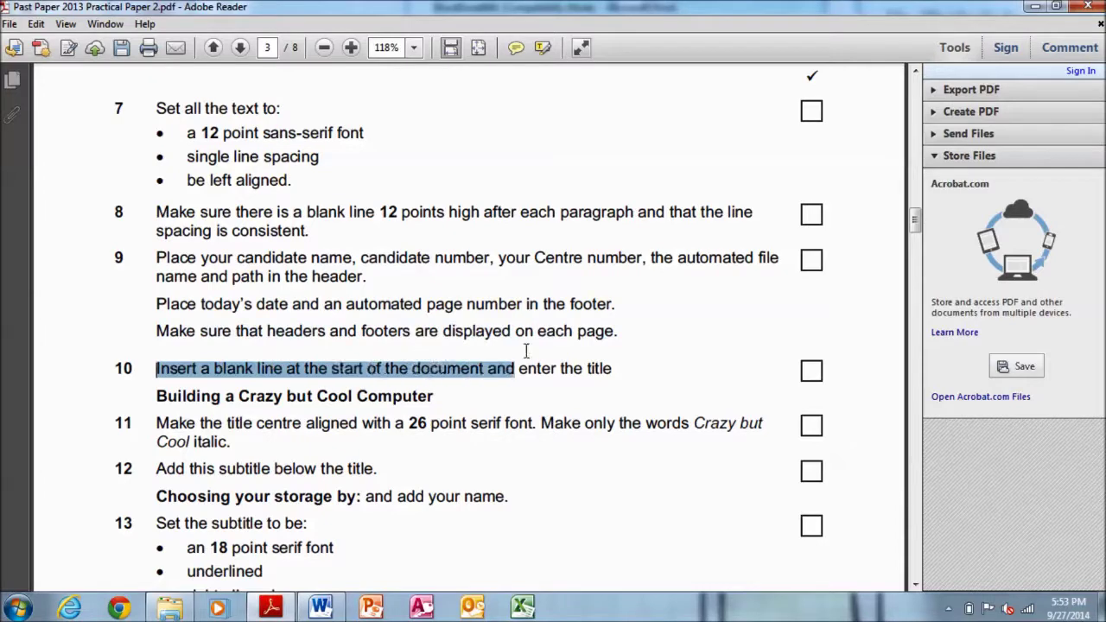
Copy the title 'Building a Crazy but Cool Computer' from the brief, dismissing the clipboard error
left_click_drag(158, 403, 405, 389)
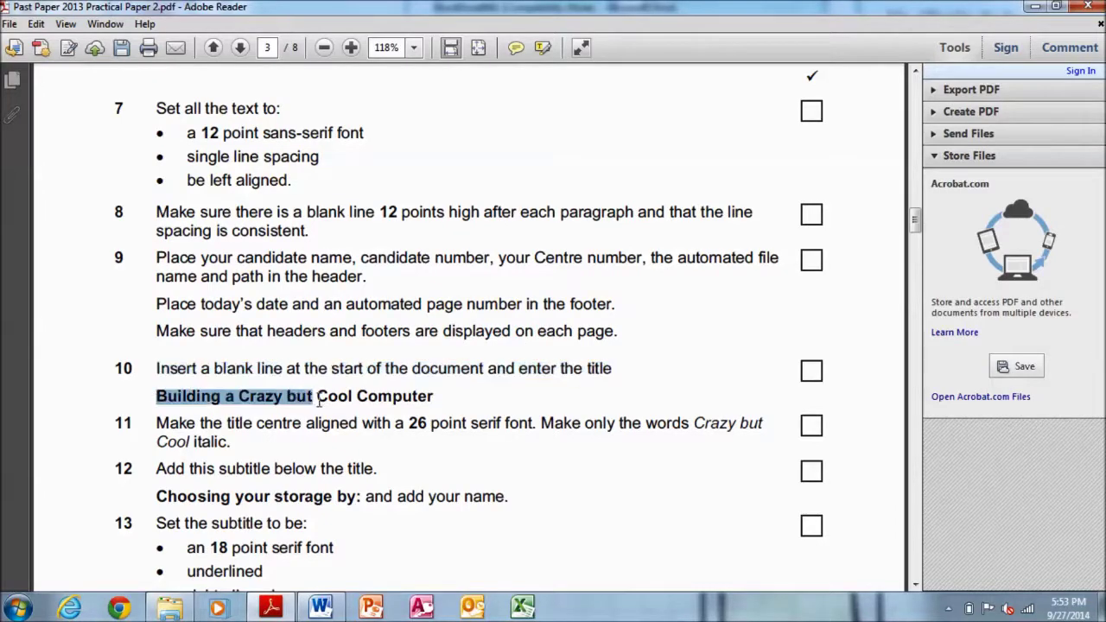
right_click(429, 400)
left_click(441, 405)
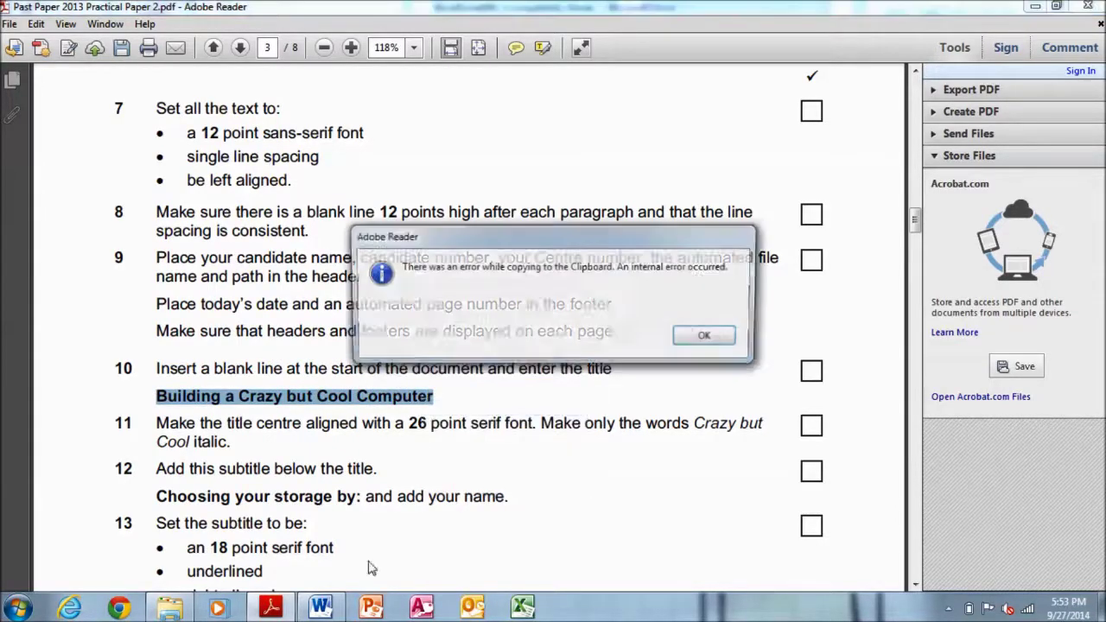
left_click(707, 338)
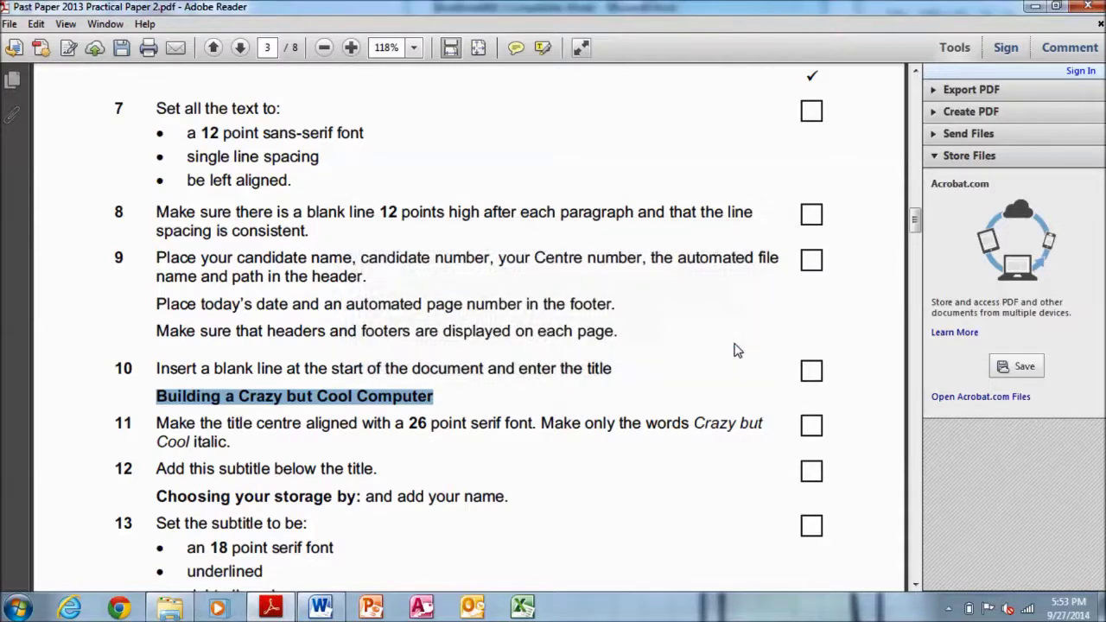
left_click(320, 608)
mouse_move(1101, 414)
left_mouse_down()
mouse_move(1100, 365)
mouse_move(1100, 406)
left_mouse_up()
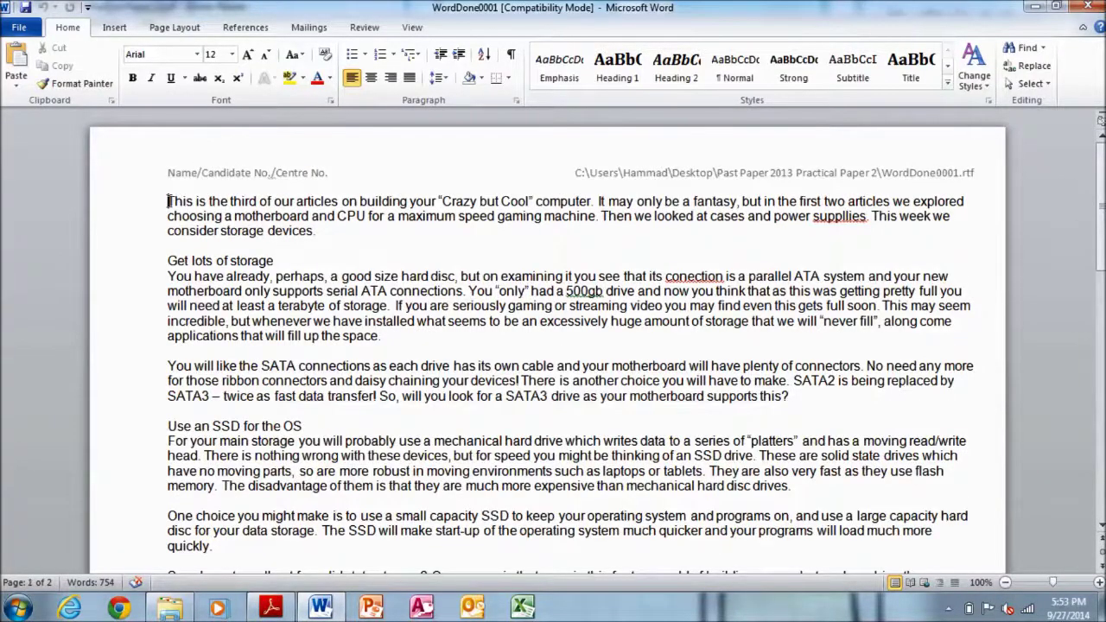
Paste the title on a new first line and centre it
key("Return")
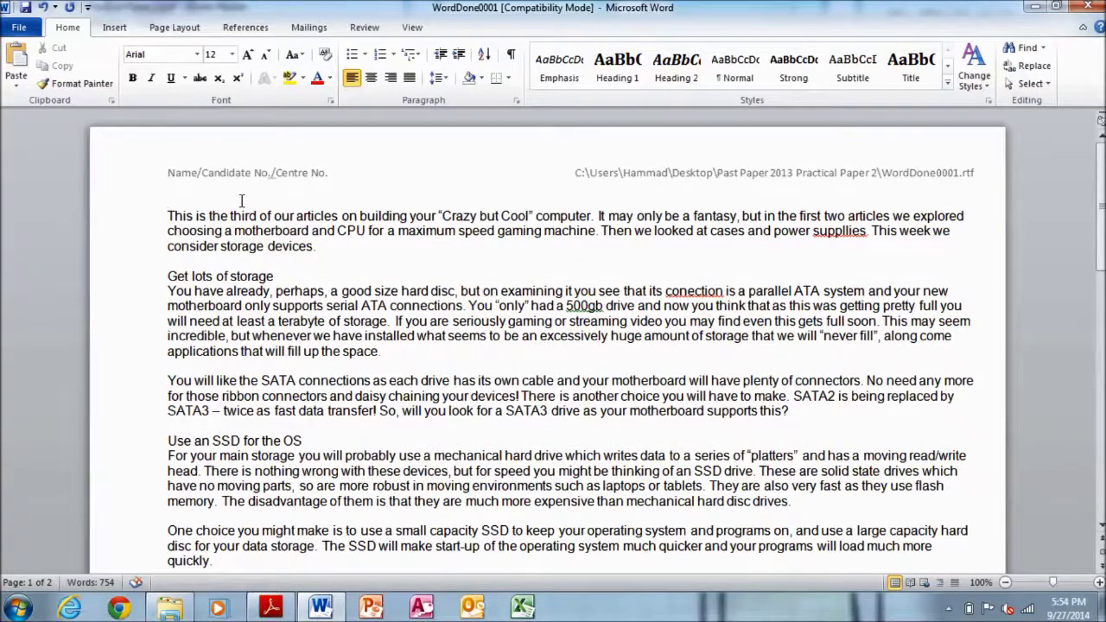
key("ctrl+v")
left_click(286, 610)
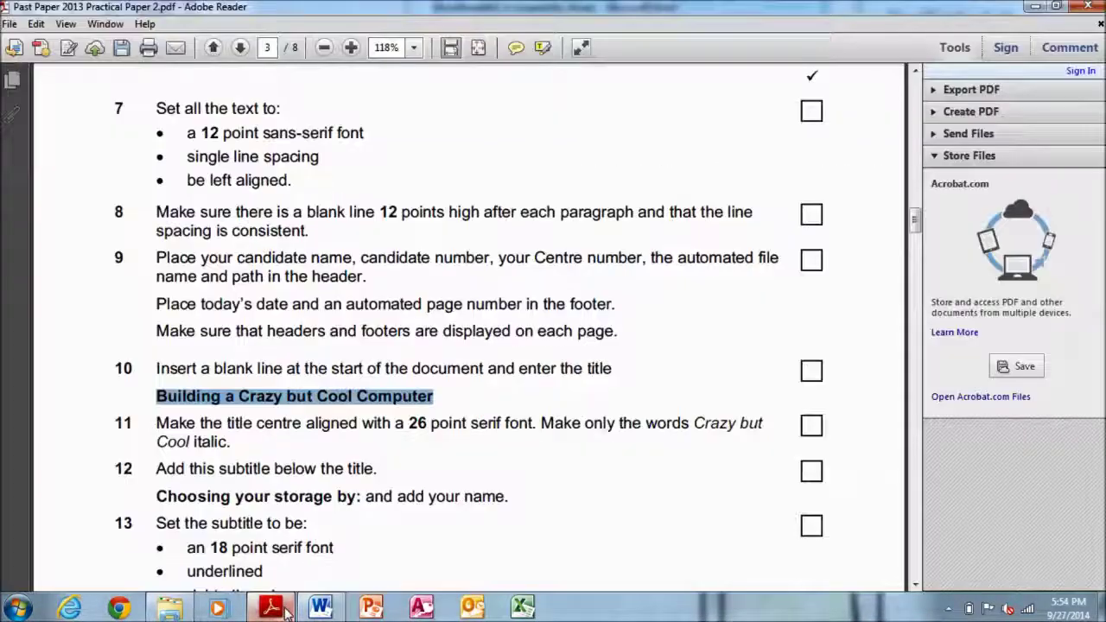
left_click_drag(157, 422, 316, 415)
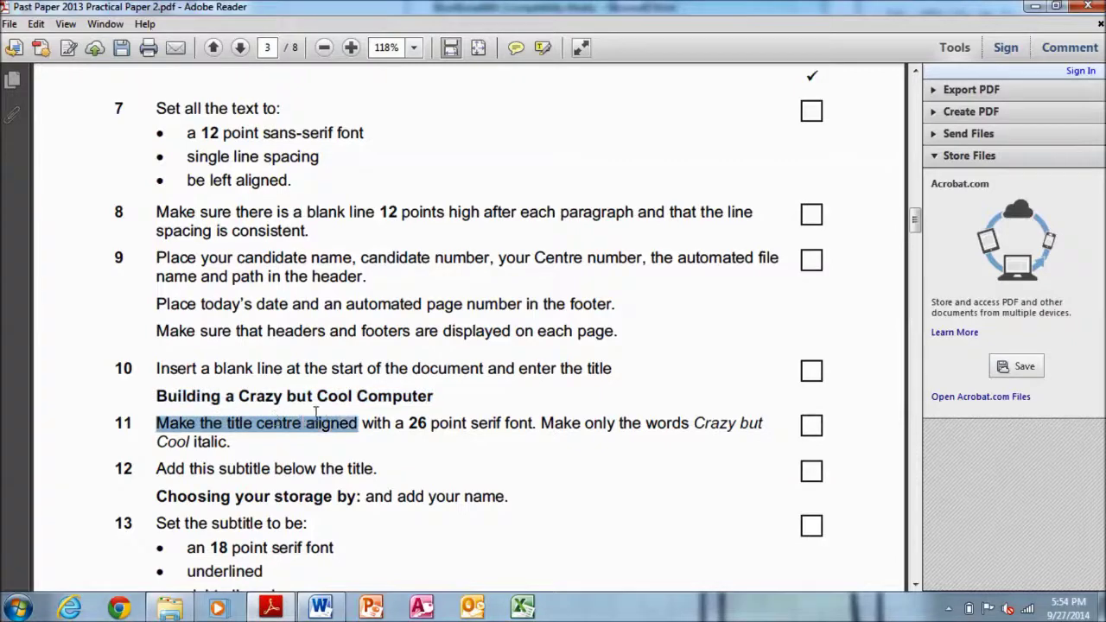
left_click(320, 609)
left_click_drag(360, 201, 168, 201)
left_click(371, 78)
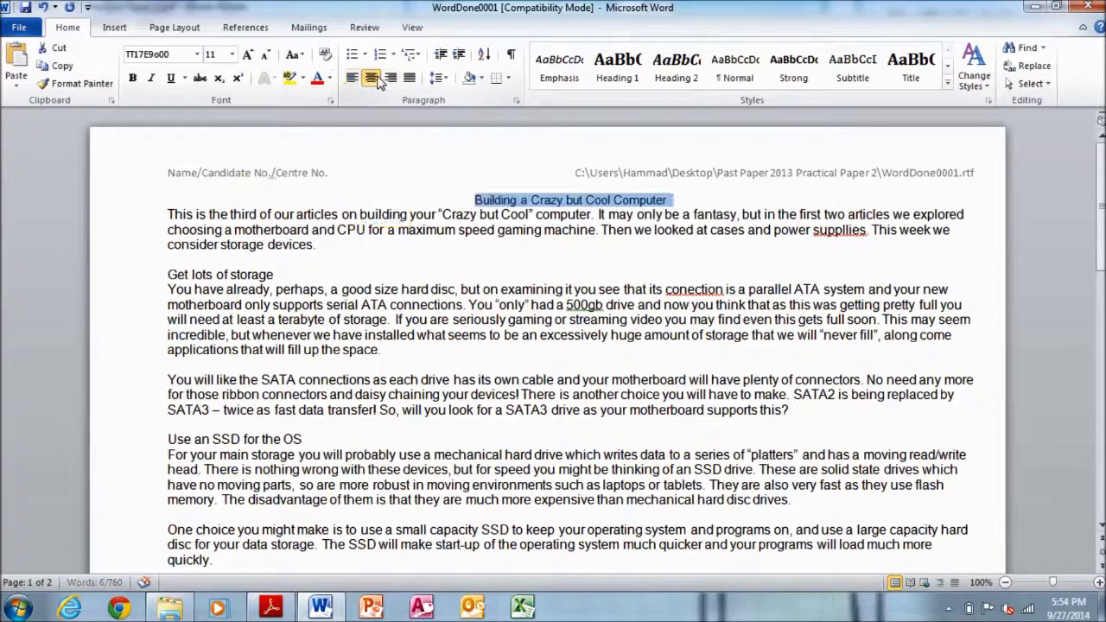
Set the title to 26 pt Times New Roman
left_click(270, 609)
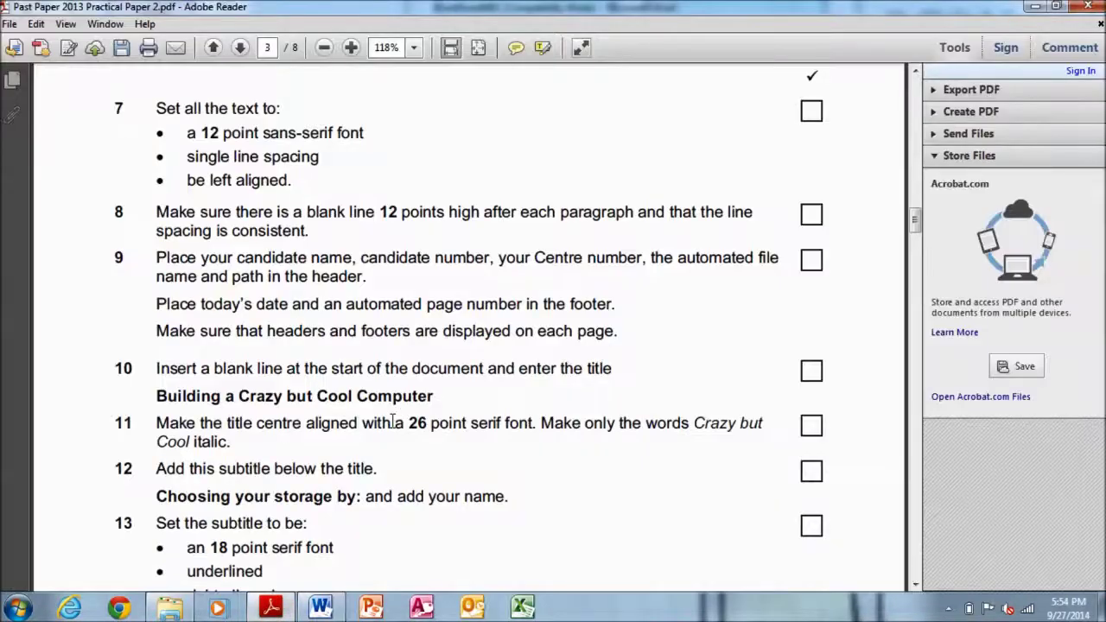
left_click_drag(408, 422, 581, 424)
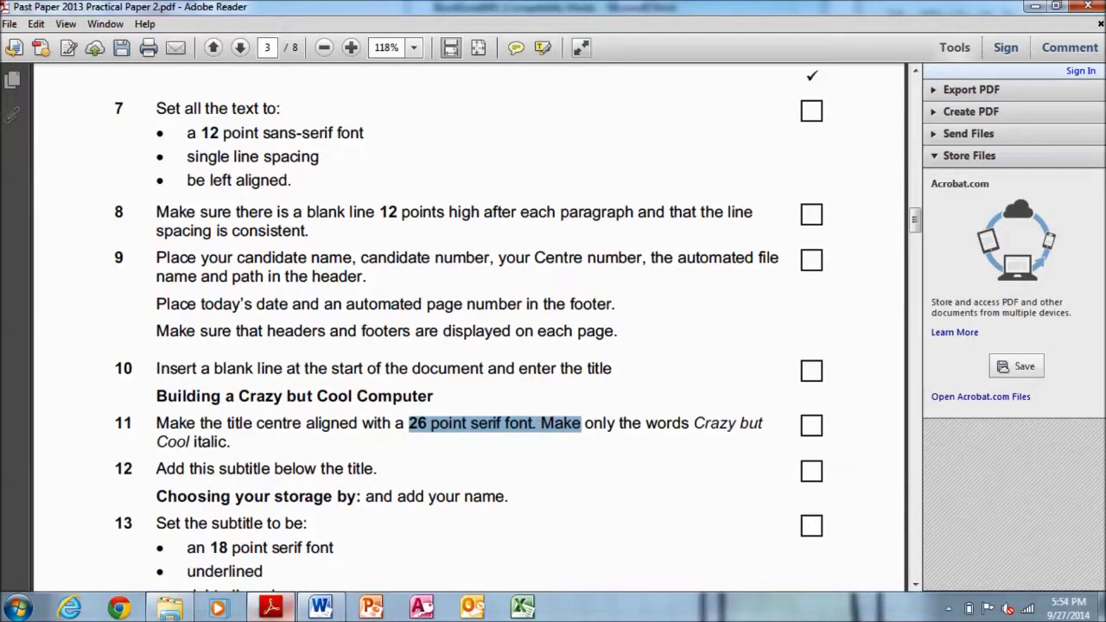
left_click(320, 609)
left_click(231, 54)
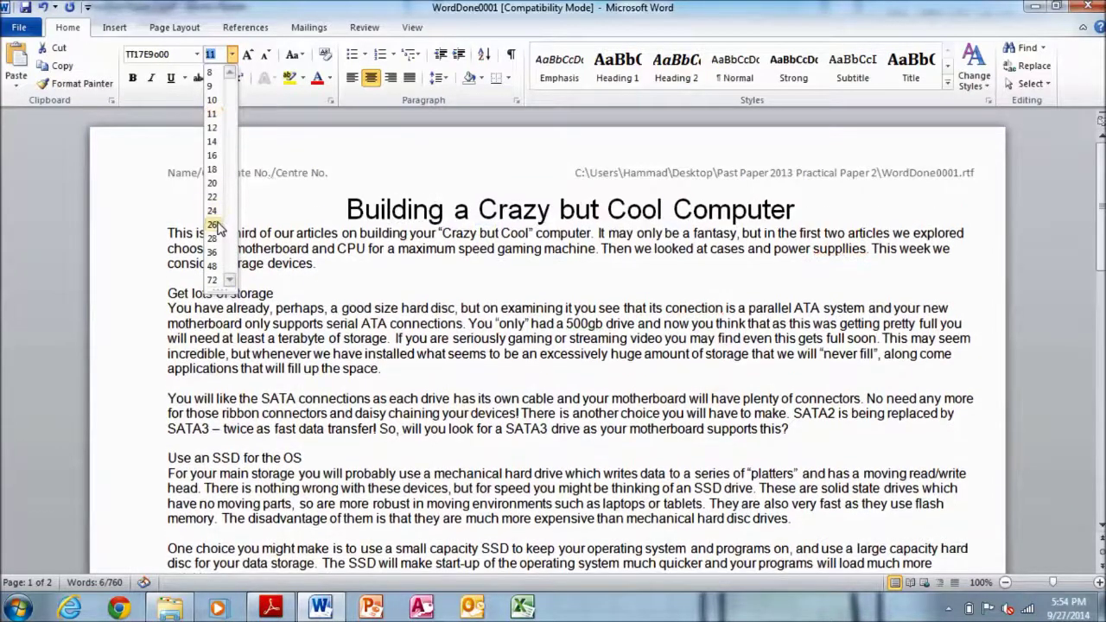
left_click(216, 225)
left_click(198, 54)
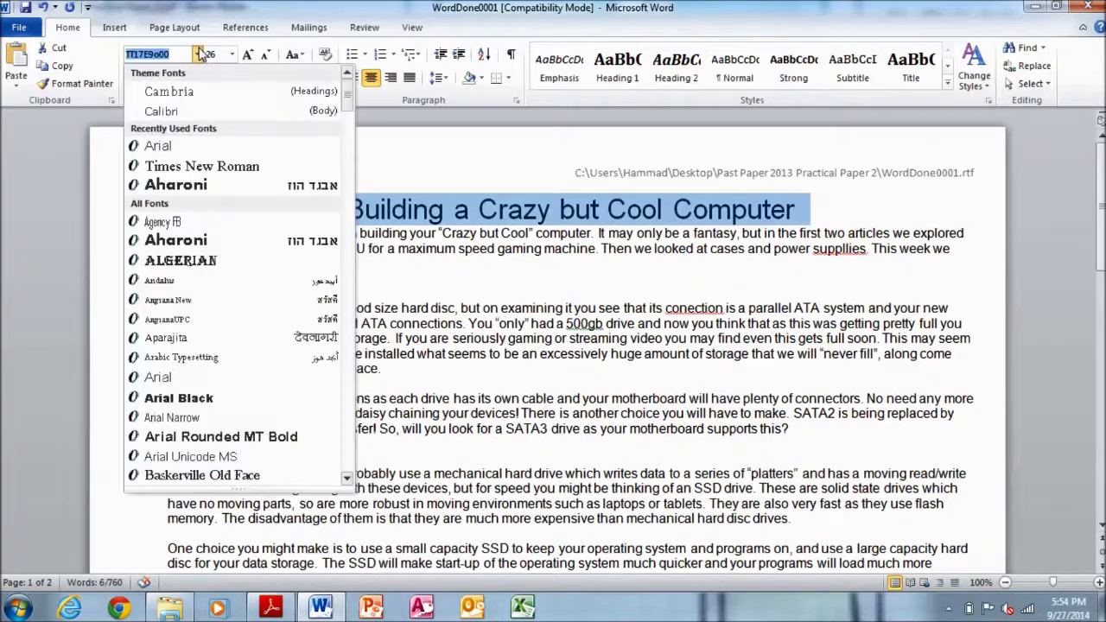
left_click(232, 167)
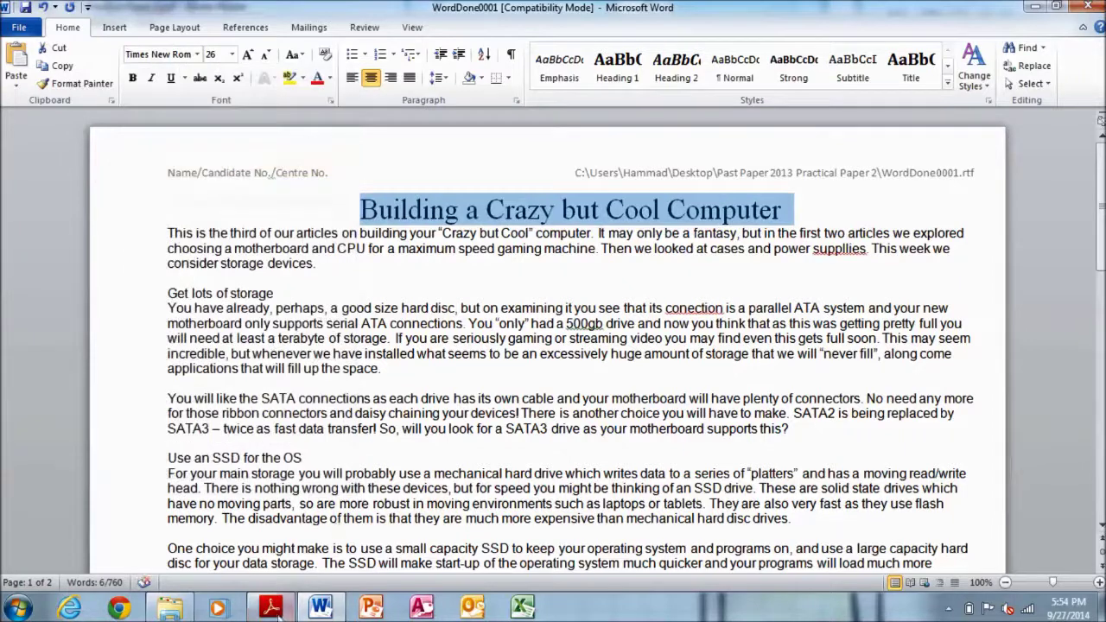
Italicise only the words 'Crazy but Cool' in the title
left_click(273, 608)
left_click(587, 420)
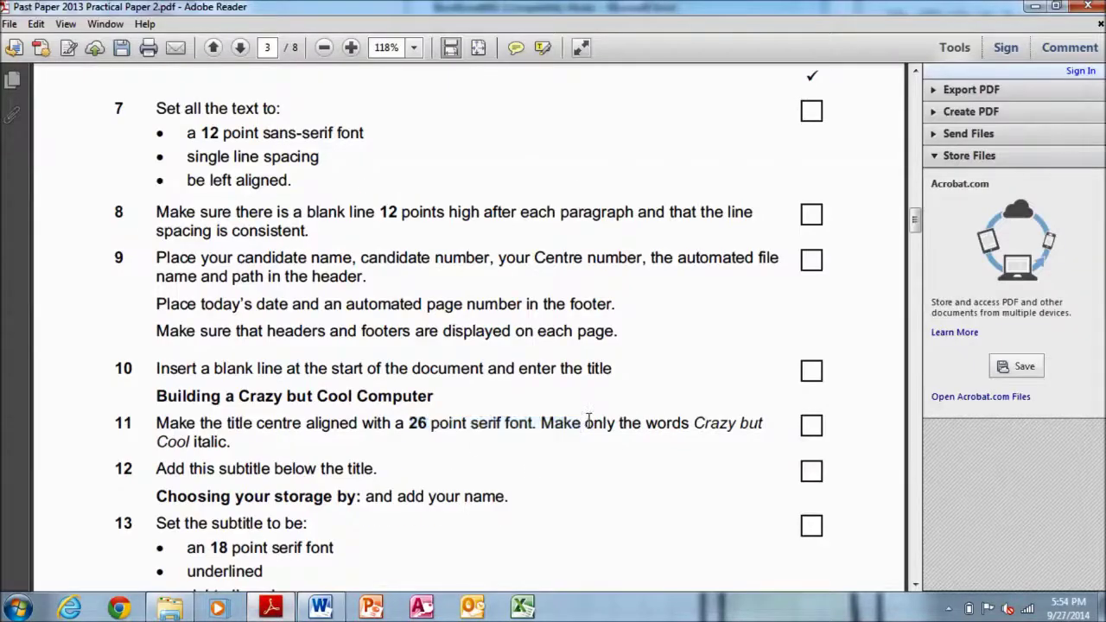
left_click_drag(542, 424, 763, 425)
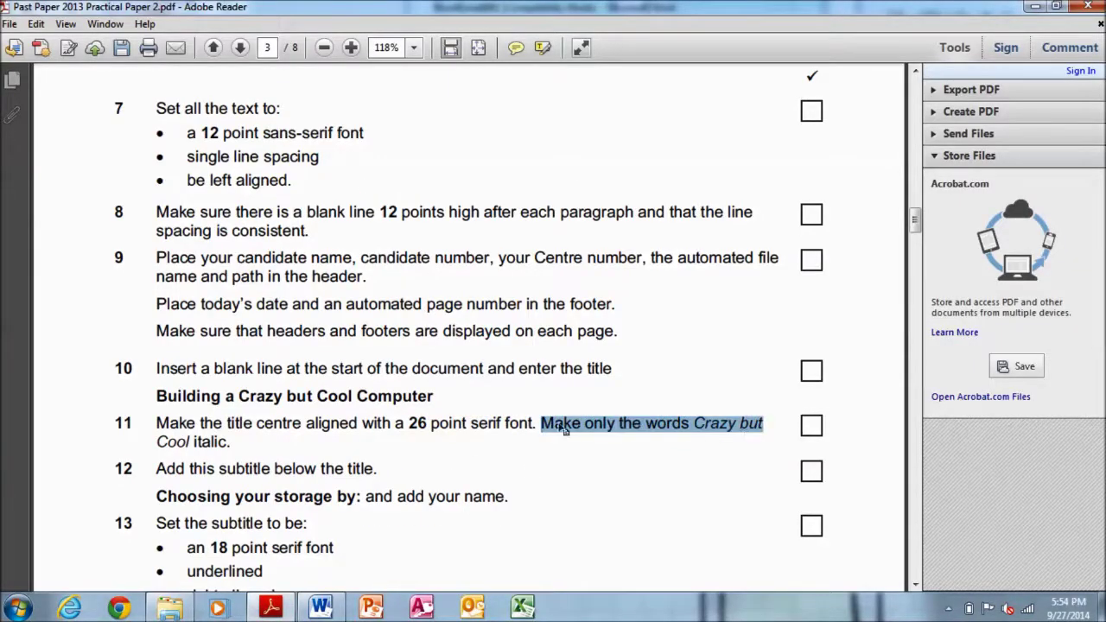
left_click_drag(157, 442, 232, 443)
left_click(321, 609)
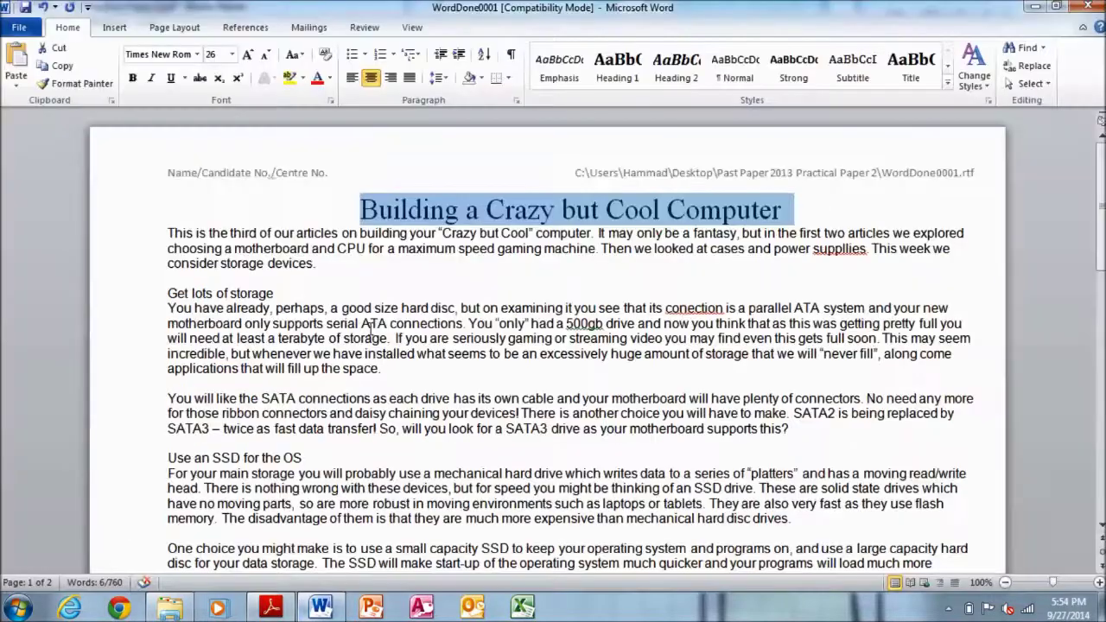
left_click_drag(485, 210, 660, 210)
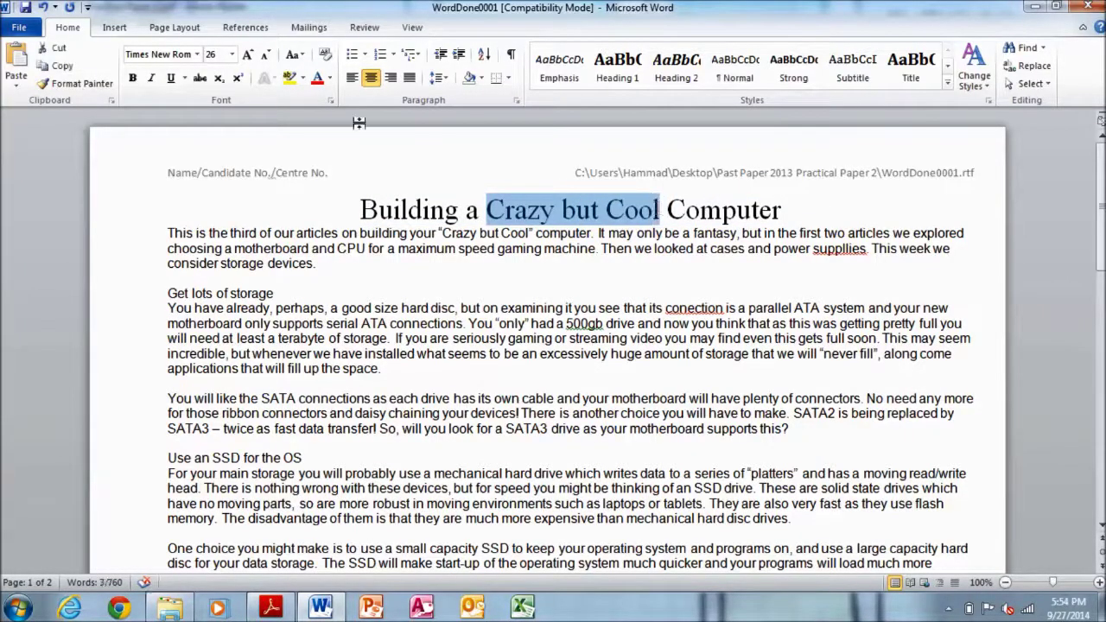
left_click(151, 77)
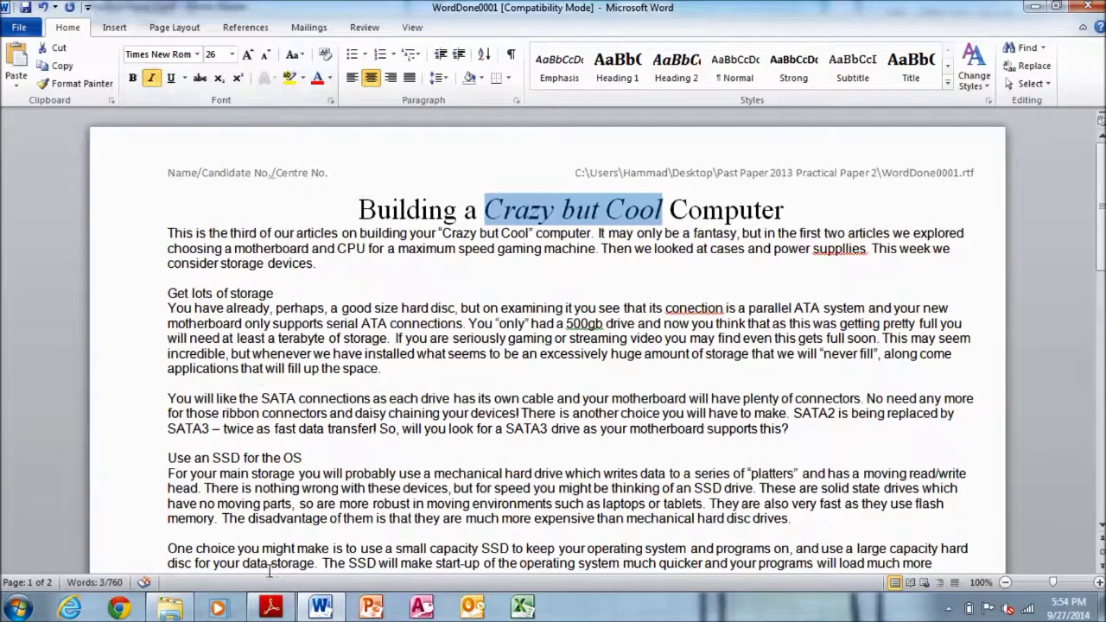
left_click(271, 608)
left_click_drag(155, 469, 376, 471)
Copy the subtitle wording from the brief, dismissing the clipboard error
left_click(162, 495)
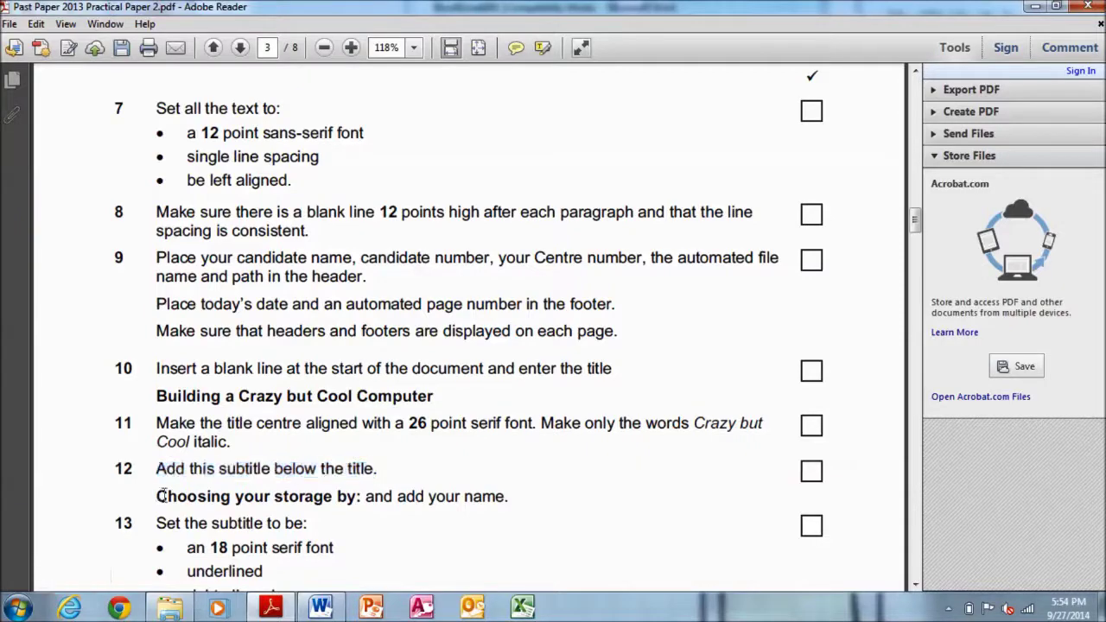
left_click_drag(162, 495, 354, 500)
right_click(354, 501)
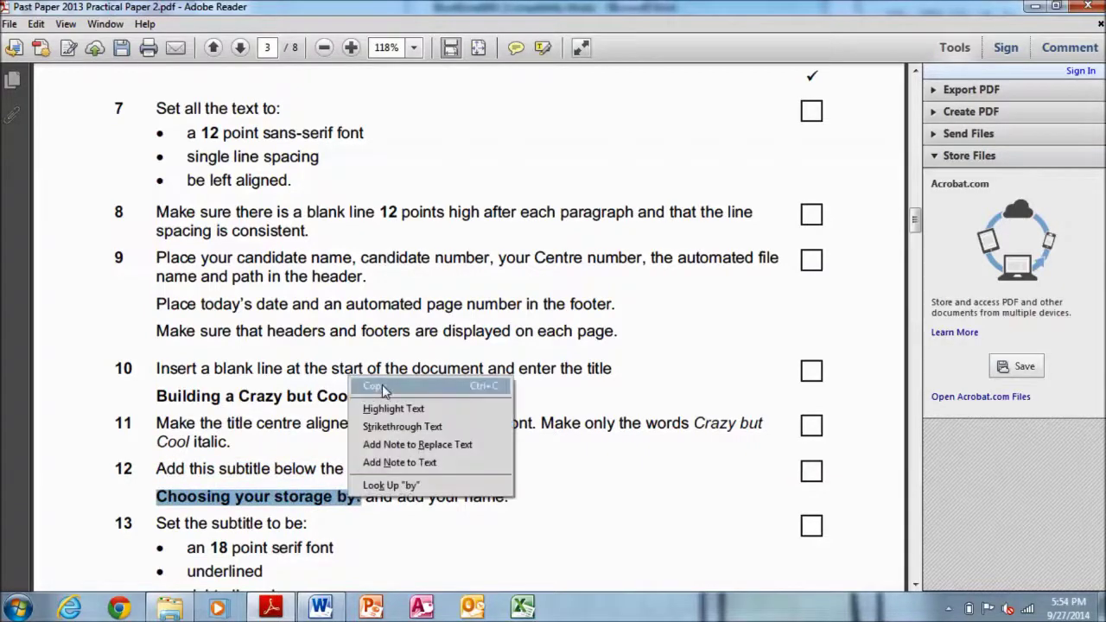
left_click(385, 387)
left_click(698, 340)
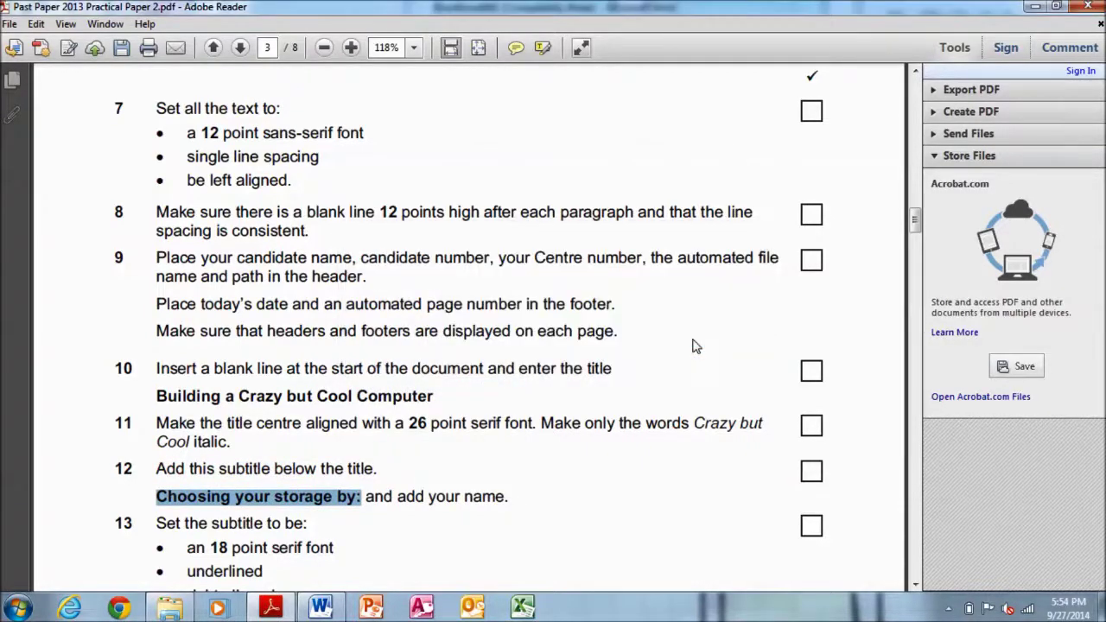
left_click(700, 337)
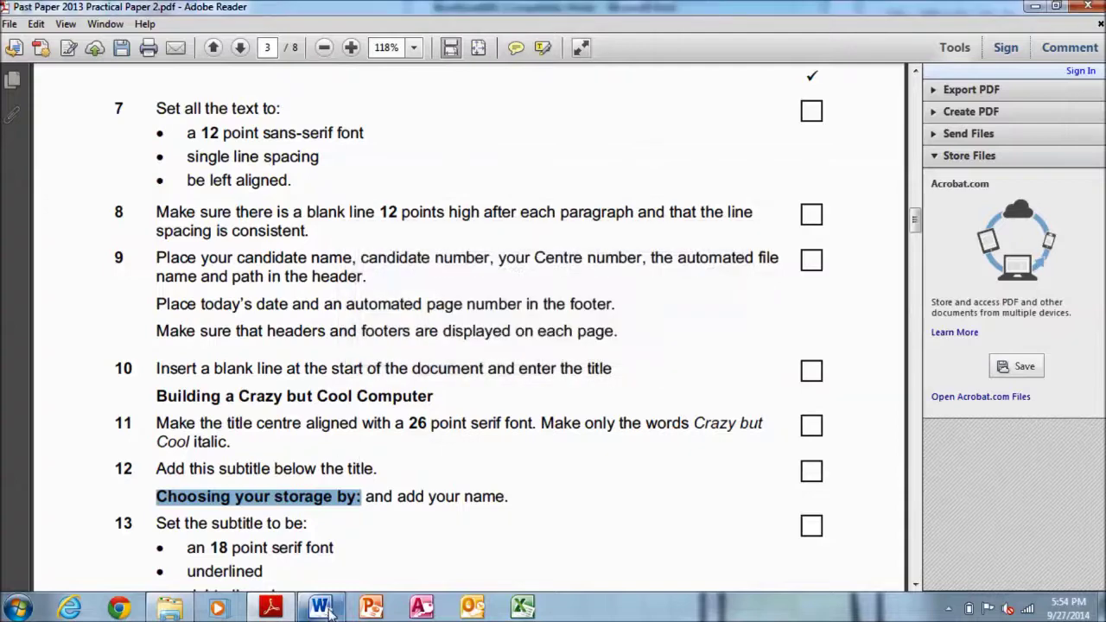
Type 'Choosing your storage by: Name' on a new line below the title
left_click(320, 607)
key("Return")
type("Choosing your storage by: Name")
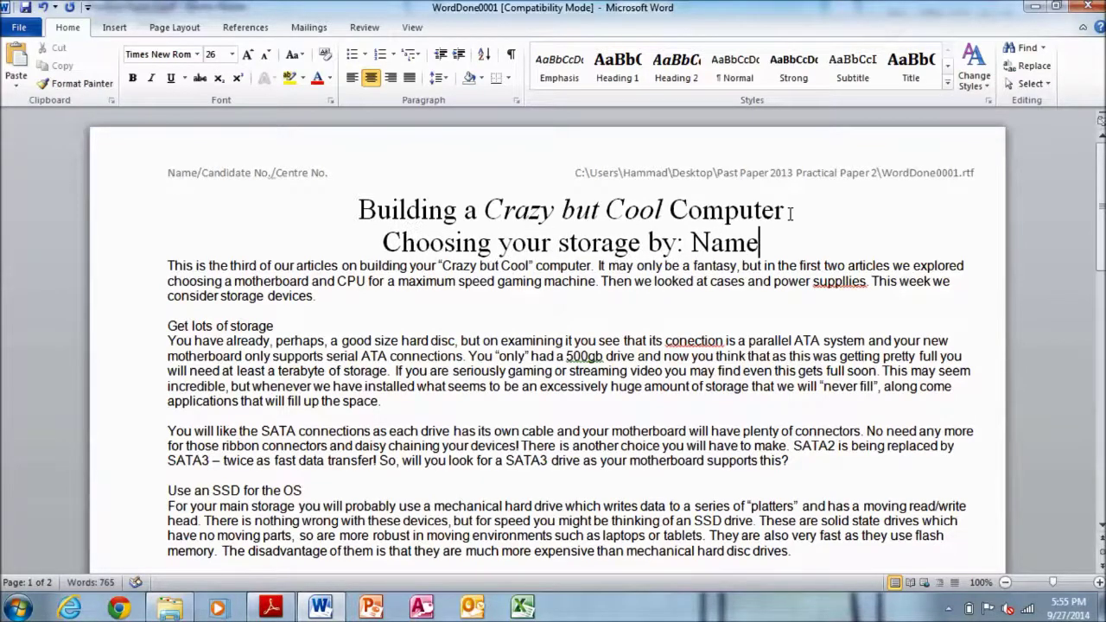
left_click(270, 607)
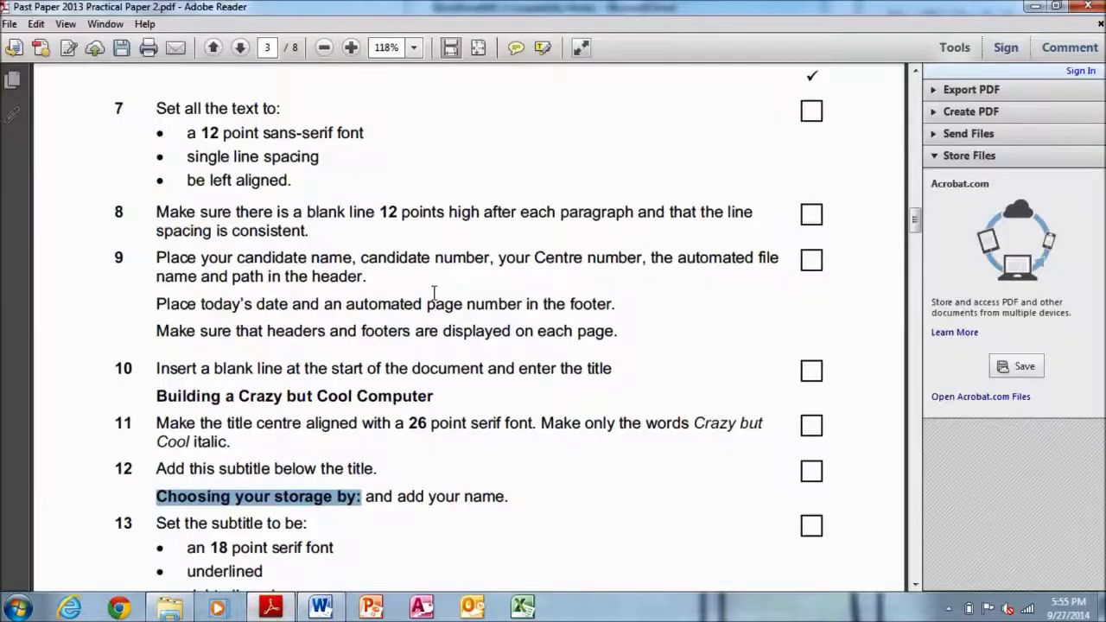
Highlight the completed requirements yellow in the brief and mark the subtitle formatting items
left_click_drag(114, 102, 532, 521)
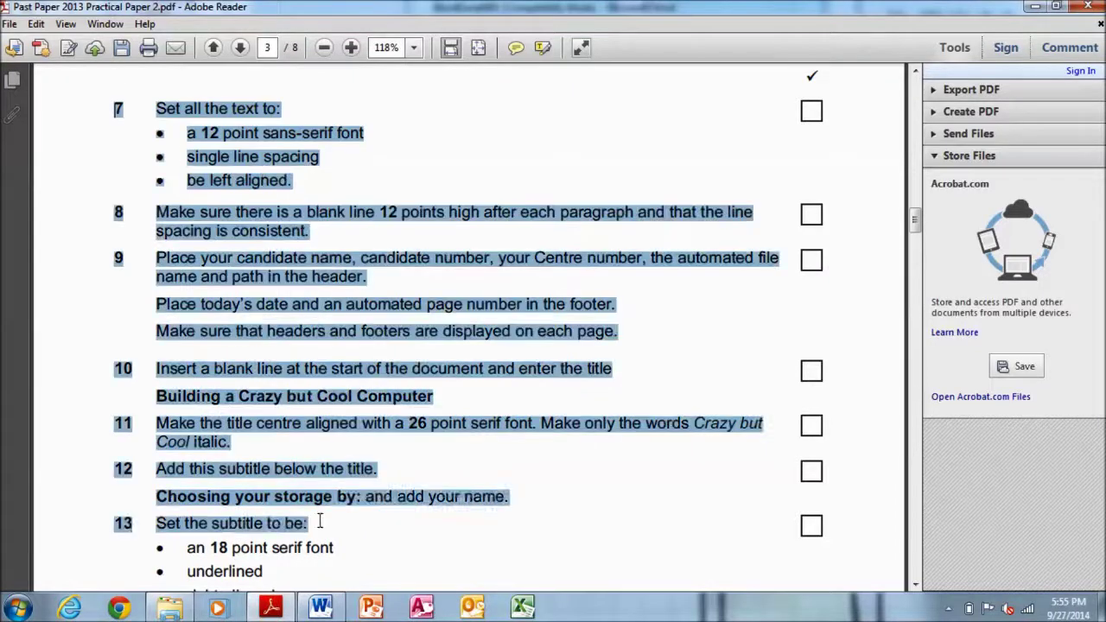
right_click(491, 508)
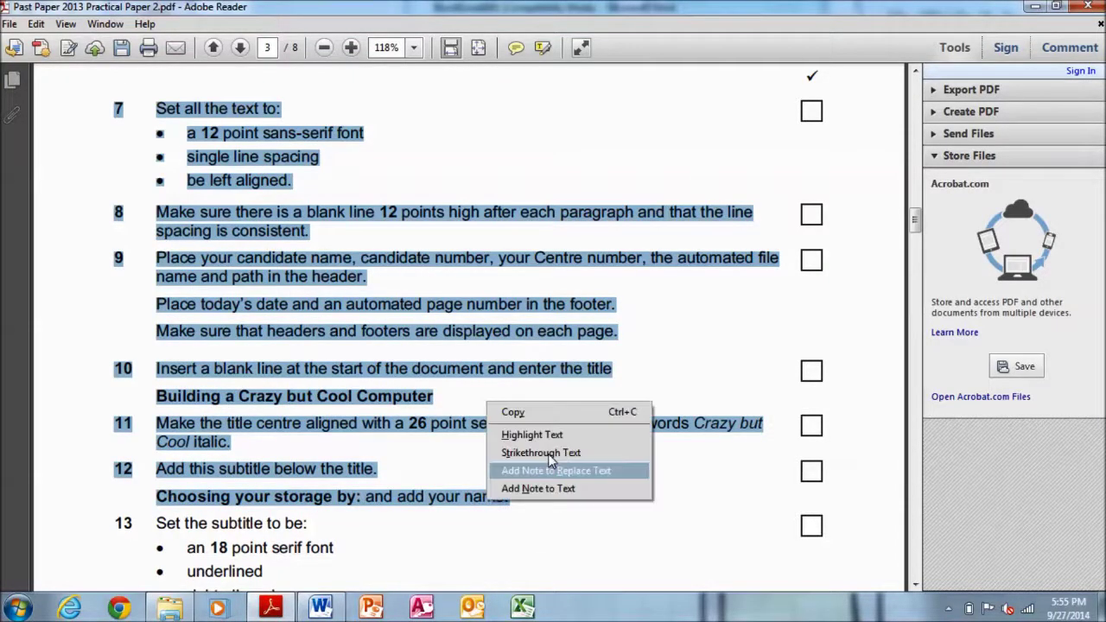
left_click(541, 433)
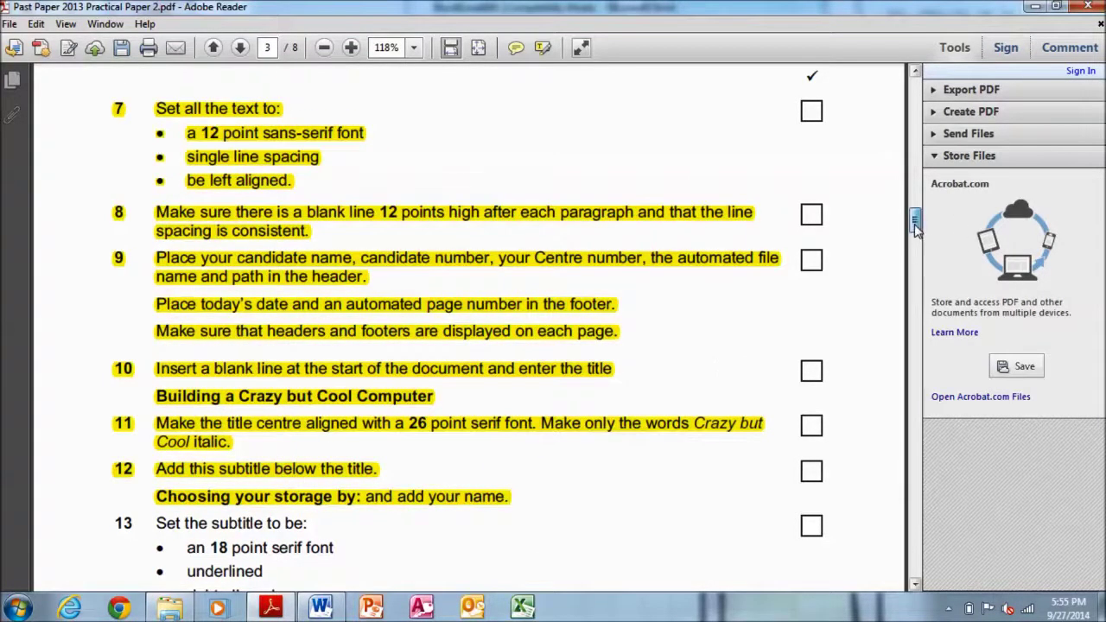
left_click_drag(916, 223, 919, 245)
left_click_drag(157, 216, 319, 218)
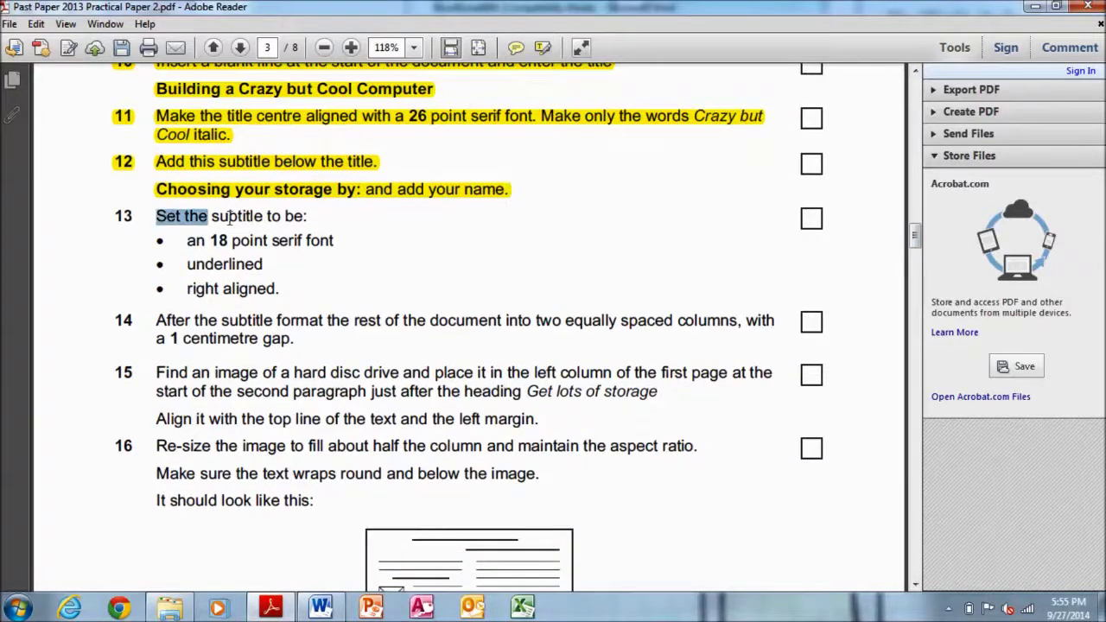
left_click_drag(187, 241, 304, 241)
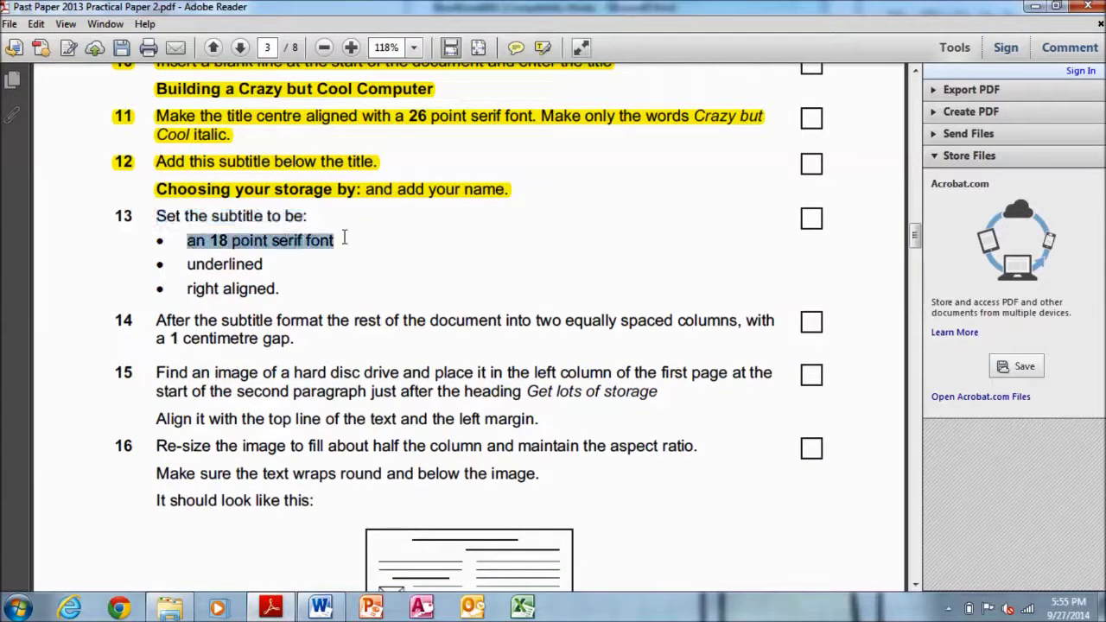
Make the subtitle 18 pt and underlined
left_click(320, 608)
left_click_drag(384, 242, 760, 243)
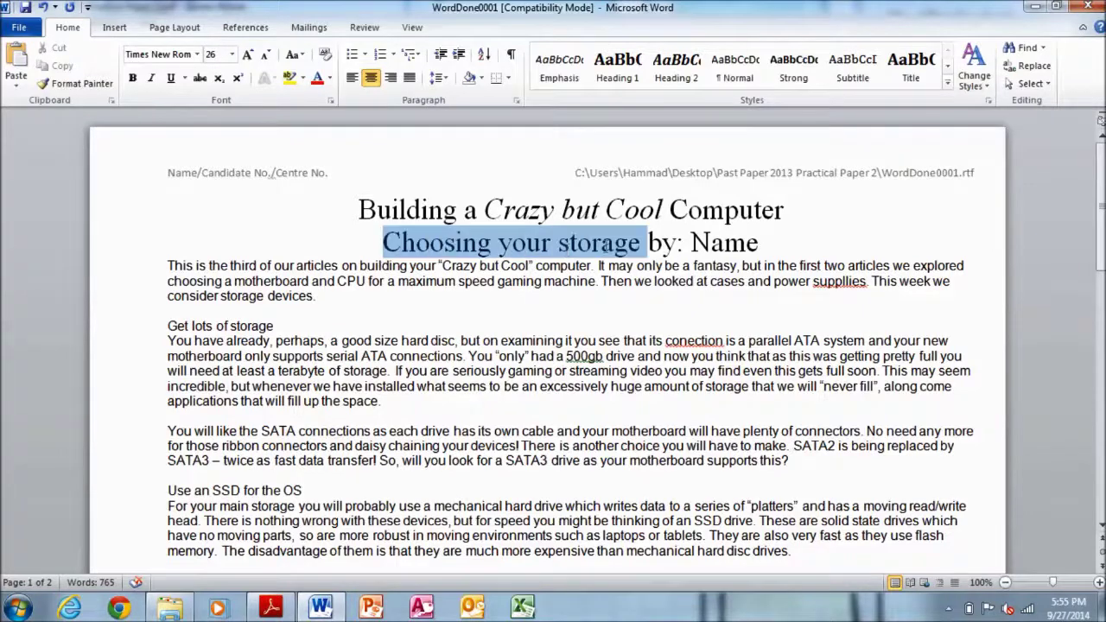
left_click(232, 54)
left_click(220, 170)
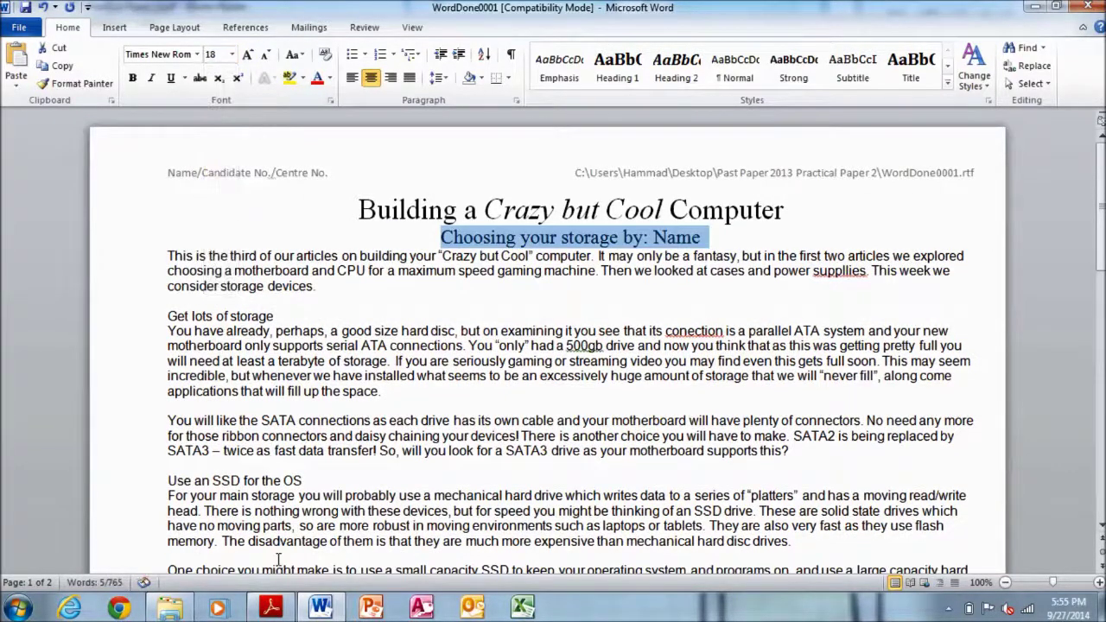
left_click(271, 608)
left_click_drag(185, 263, 264, 268)
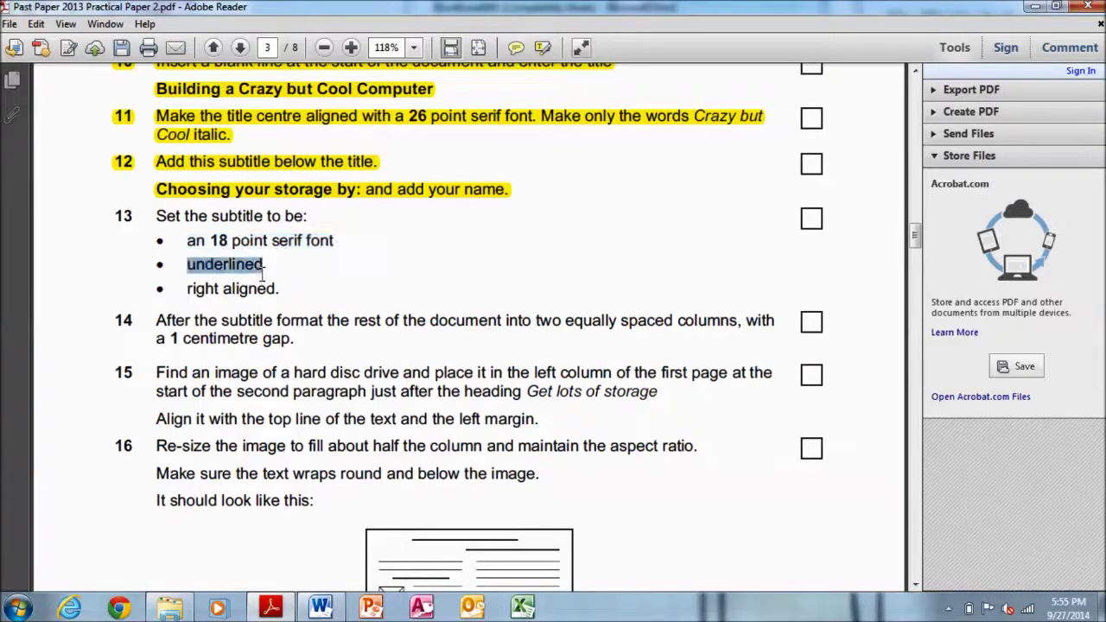
left_click(321, 609)
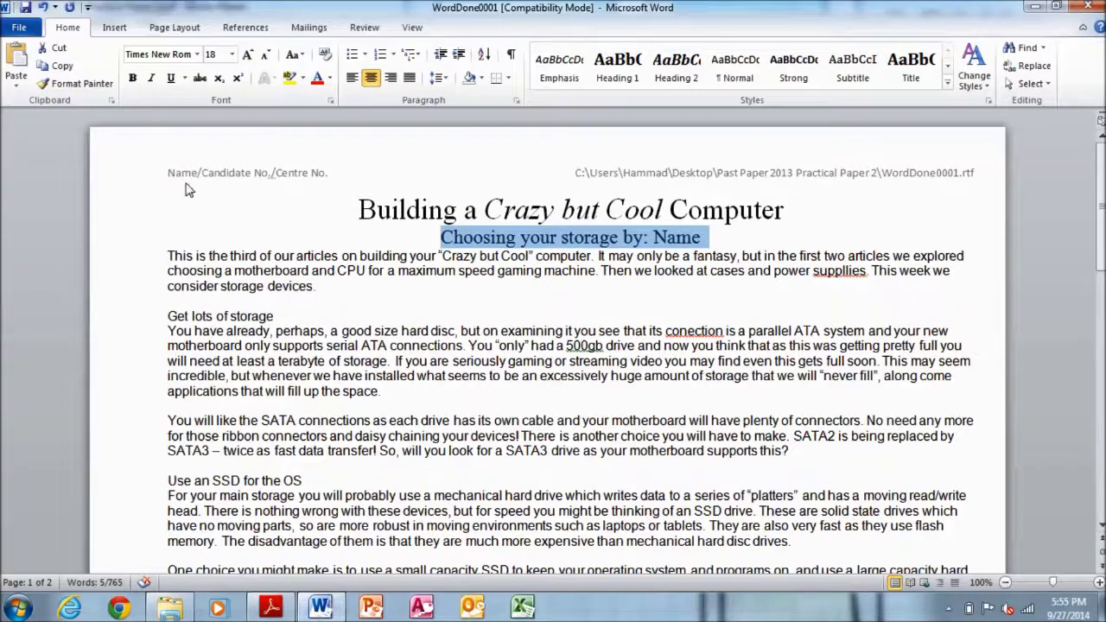
left_click(170, 78)
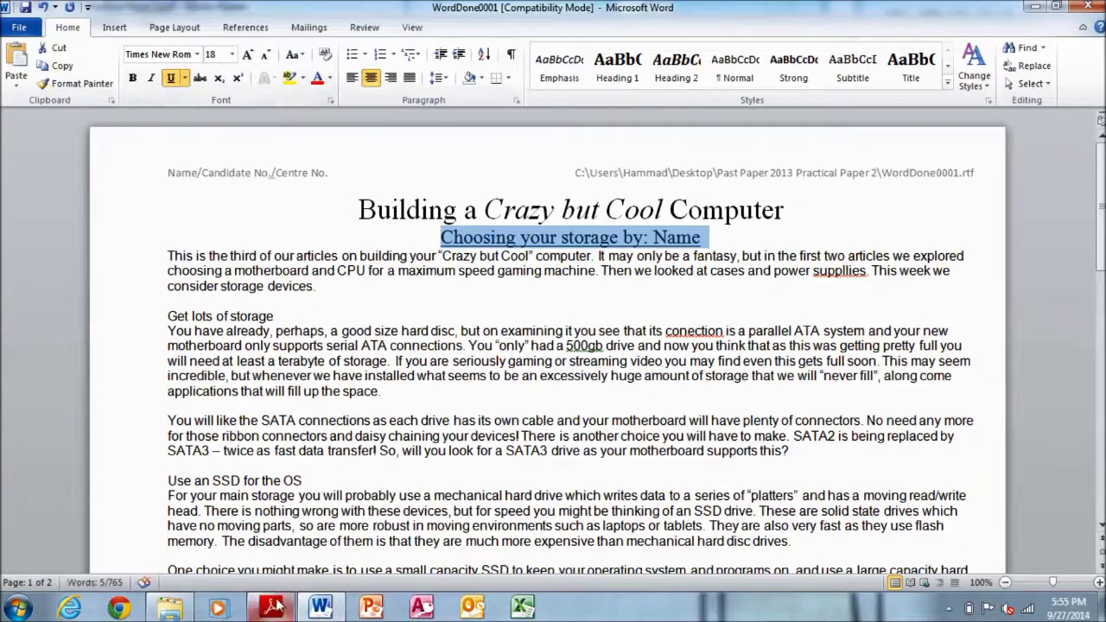
Right-align the subtitle
left_click(271, 609)
left_click_drag(188, 291, 279, 290)
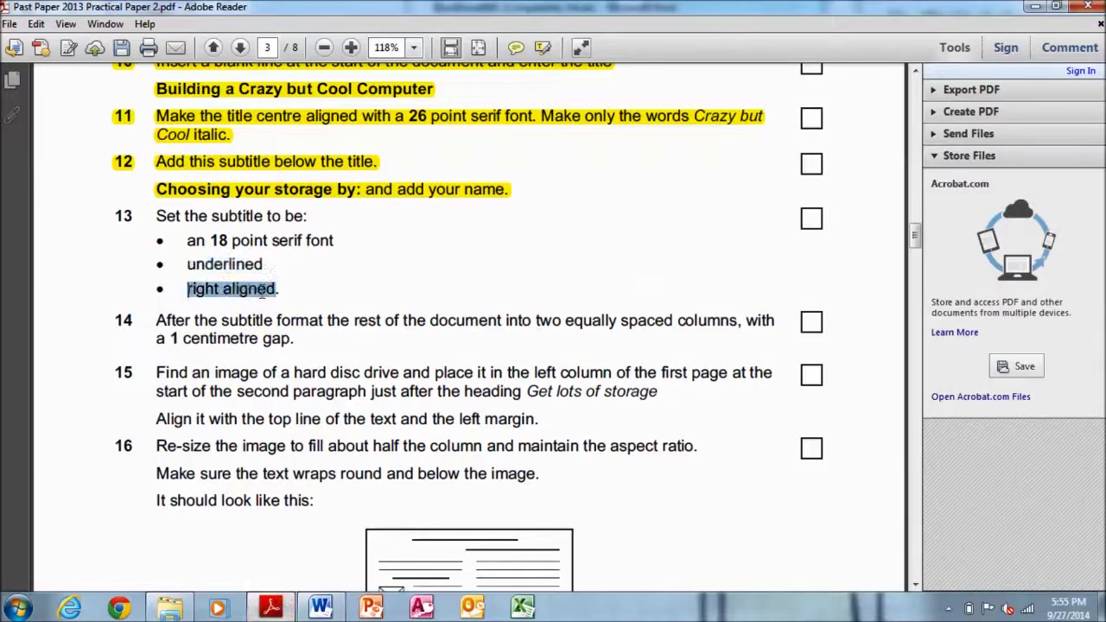
left_click(324, 603)
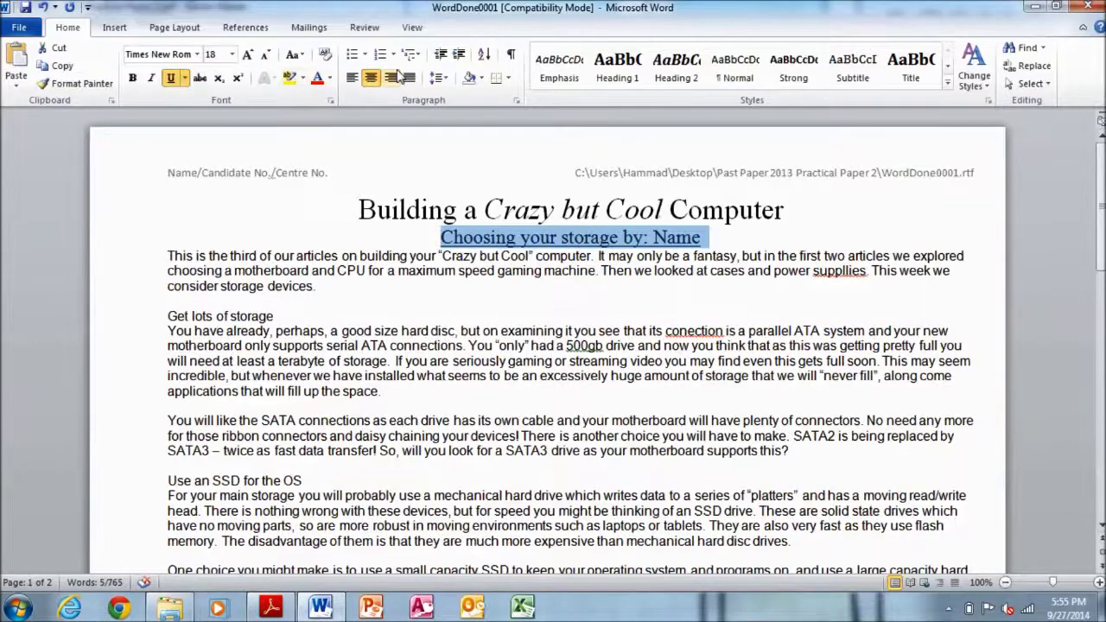
left_click(396, 76)
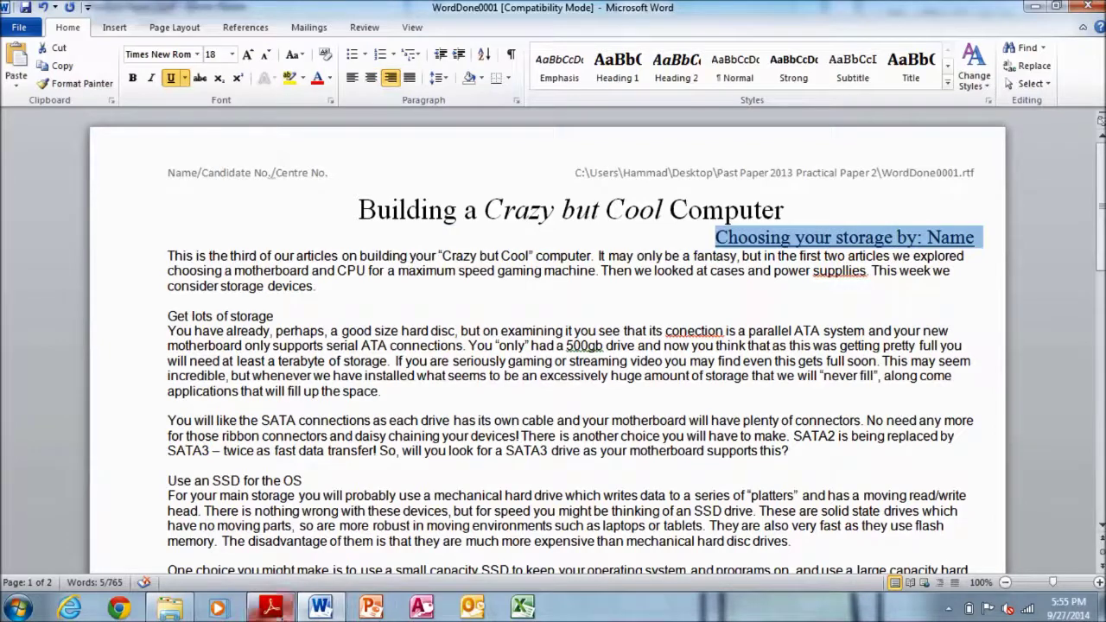
Review the two-column instruction and place the insertion point after the subtitle
left_click(270, 607)
mouse_move(156, 320)
left_mouse_down()
mouse_move(664, 327)
mouse_move(783, 316)
left_mouse_up()
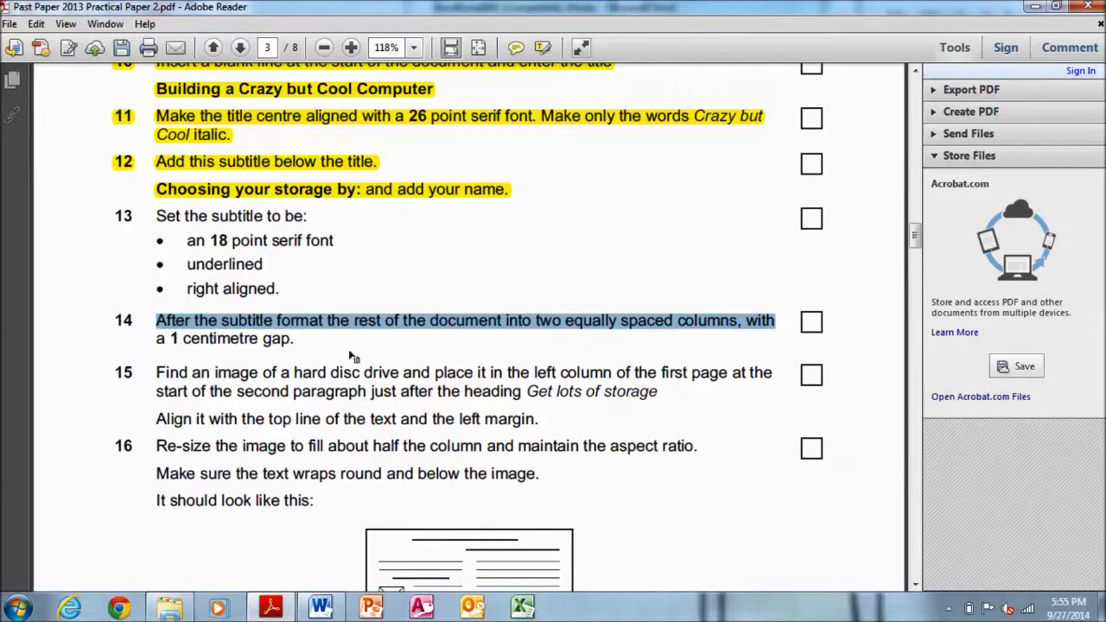
left_click(320, 608)
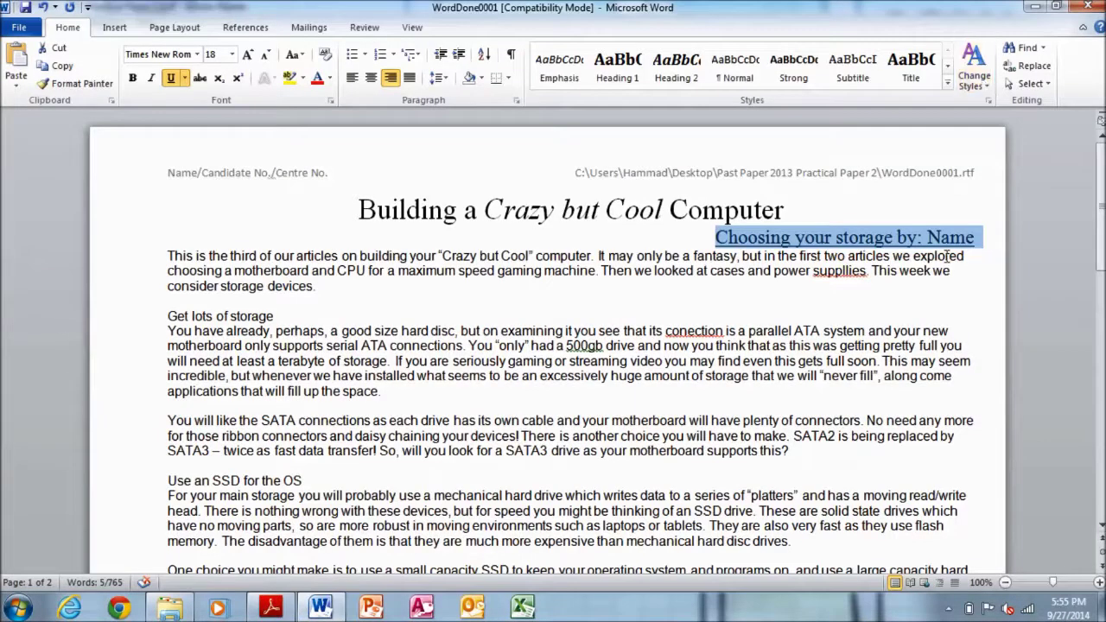
left_click(979, 243)
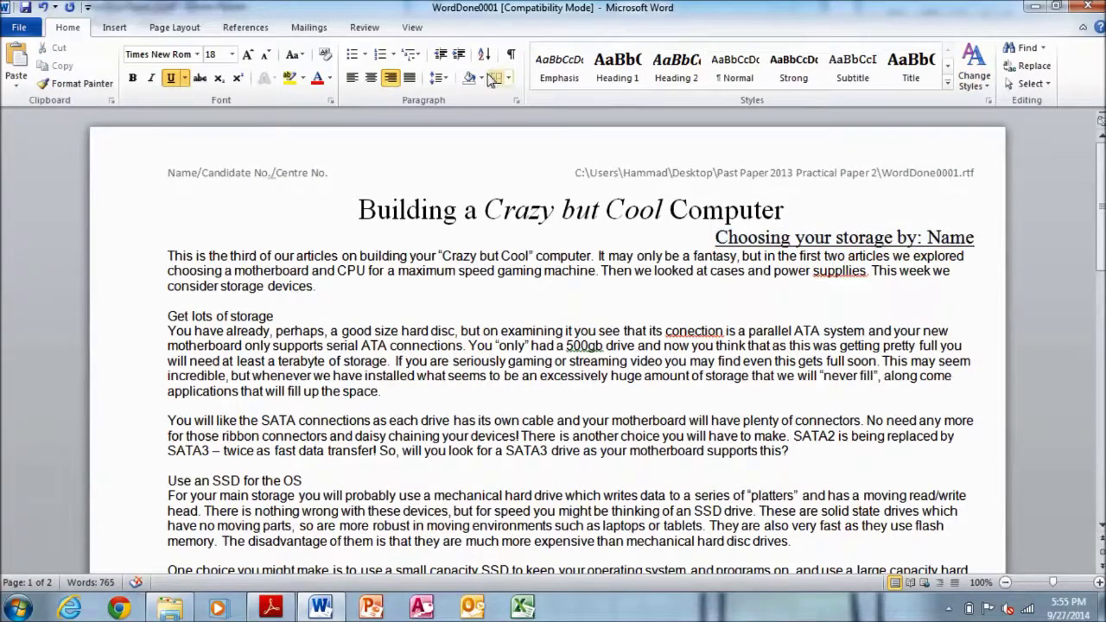
Apply two equal columns with 1 cm spacing from this point forward
left_click(174, 27)
left_click(243, 68)
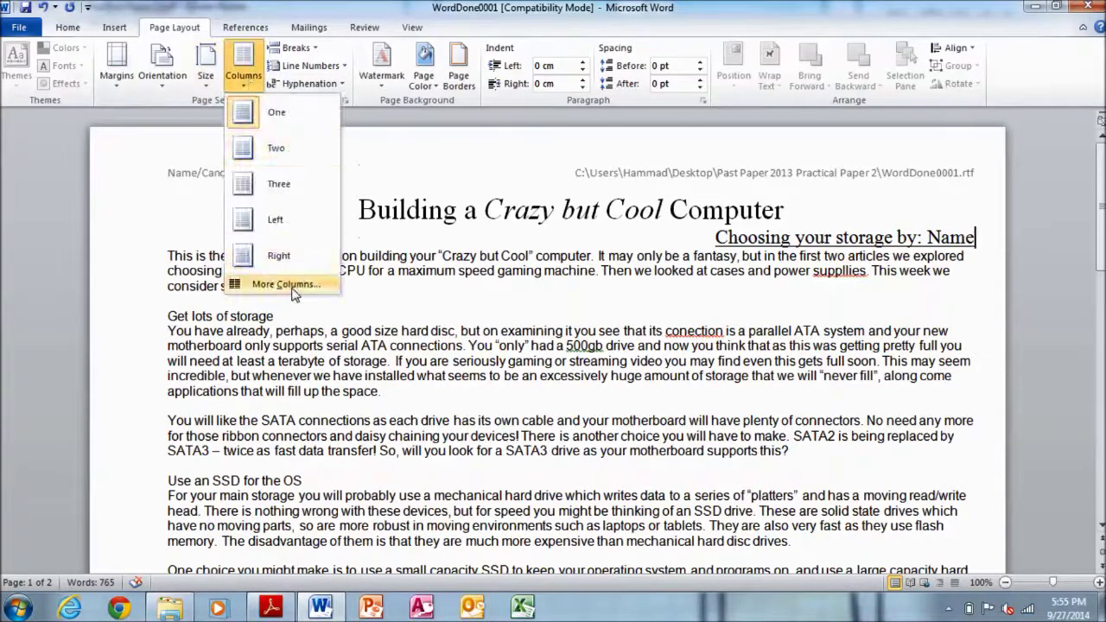
left_click(285, 284)
left_click(497, 202)
type("1")
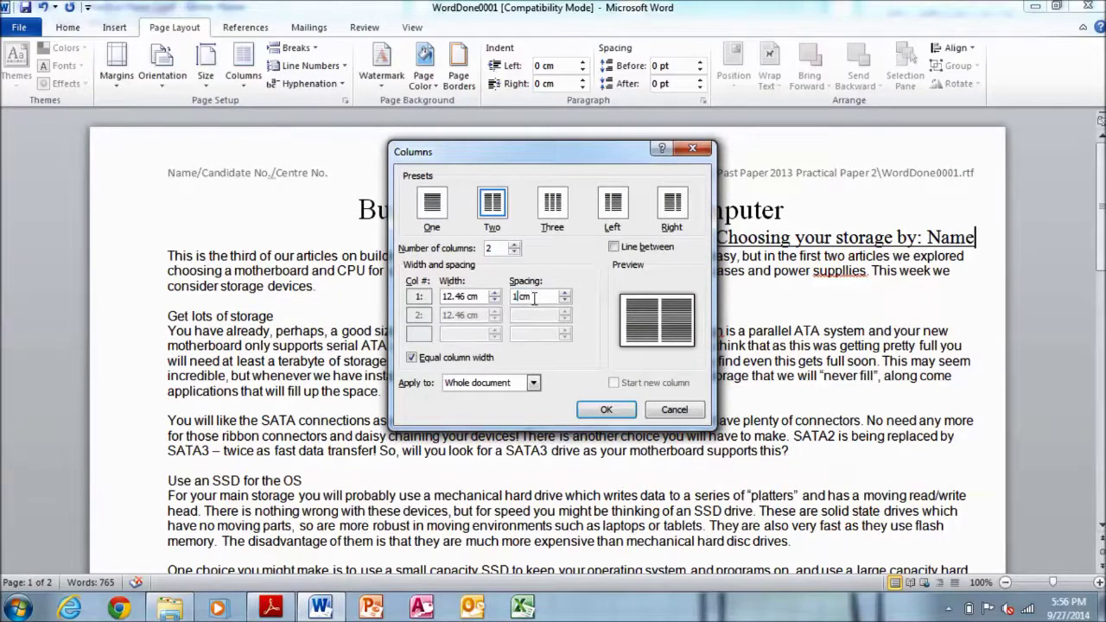
left_click(529, 383)
left_click(478, 408)
left_click(606, 411)
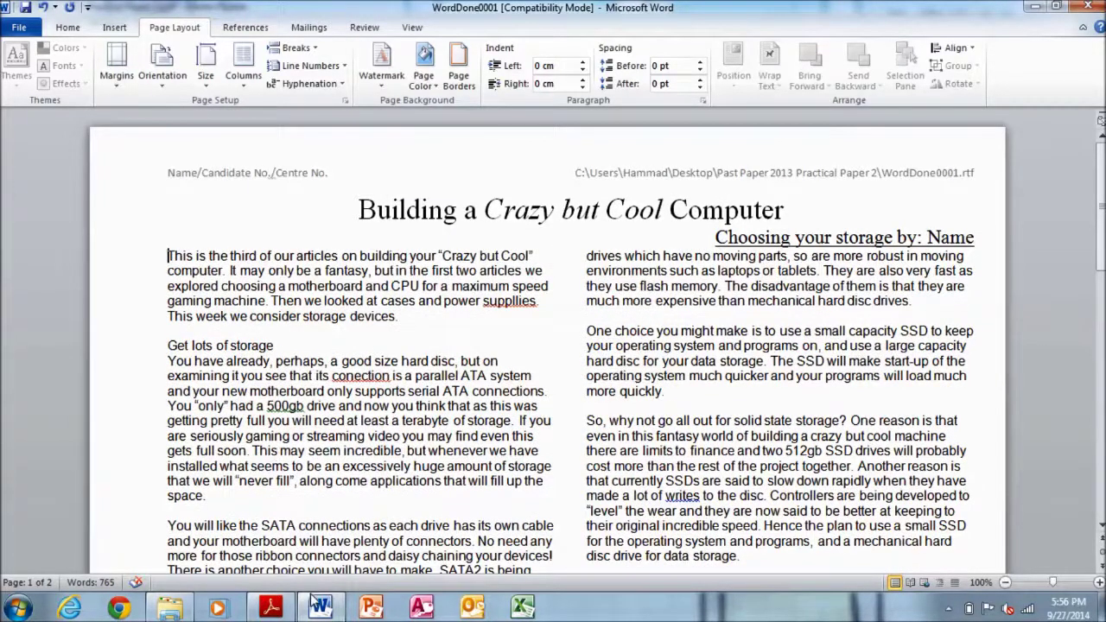
left_click(271, 609)
left_click_drag(149, 376, 749, 387)
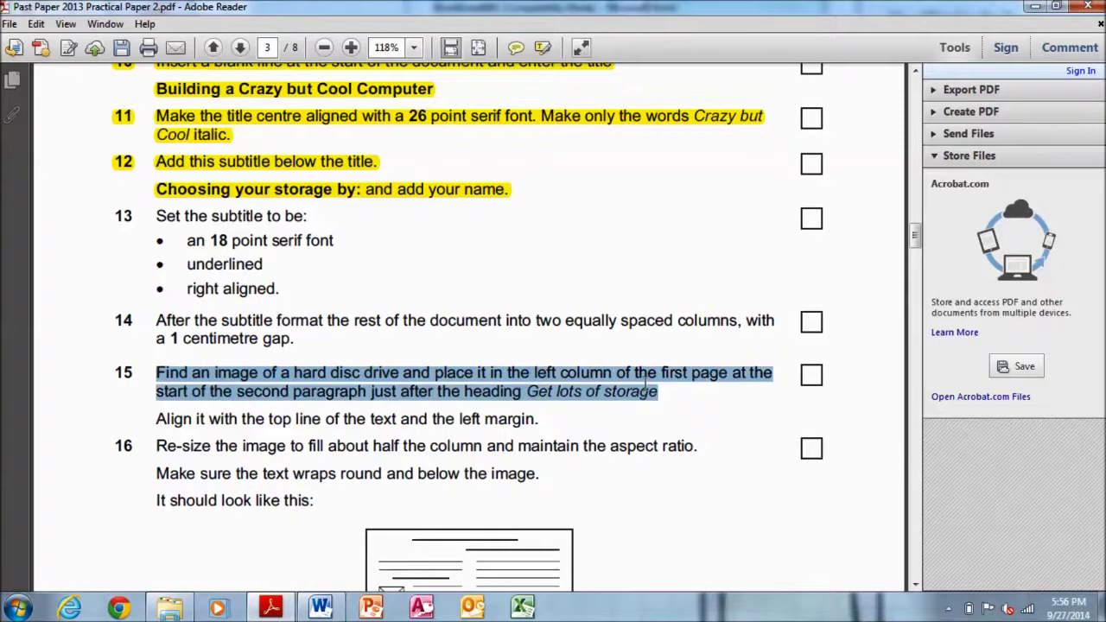
Check the image placement wording and add a blank line after 'Get lots of storage'
left_click_drag(192, 391, 659, 393)
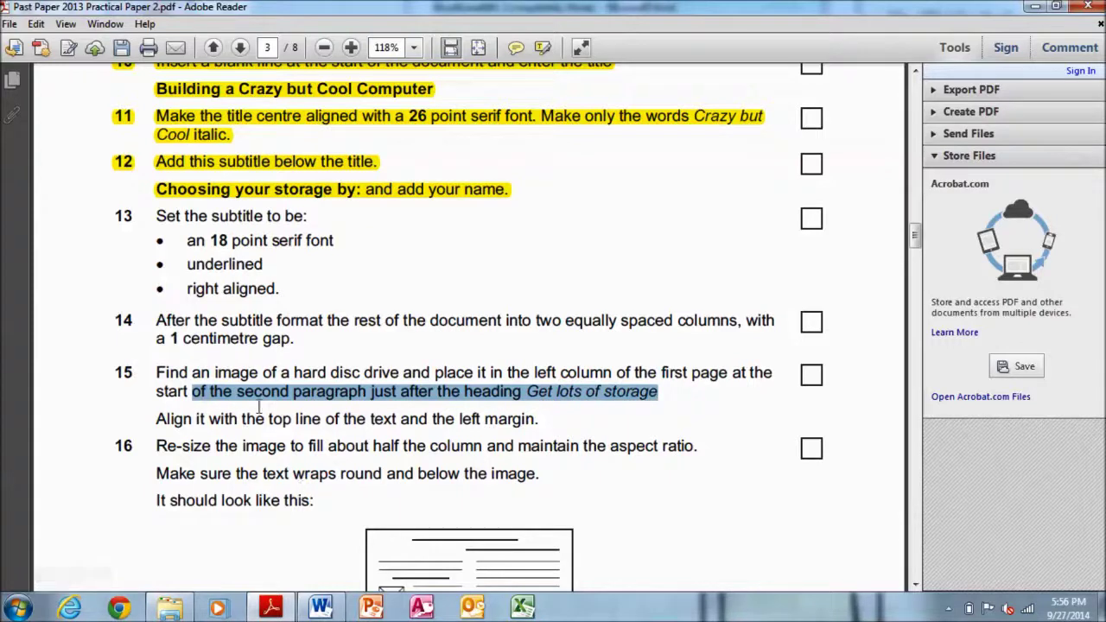
left_click_drag(331, 372, 399, 367)
left_click_drag(560, 372, 722, 383)
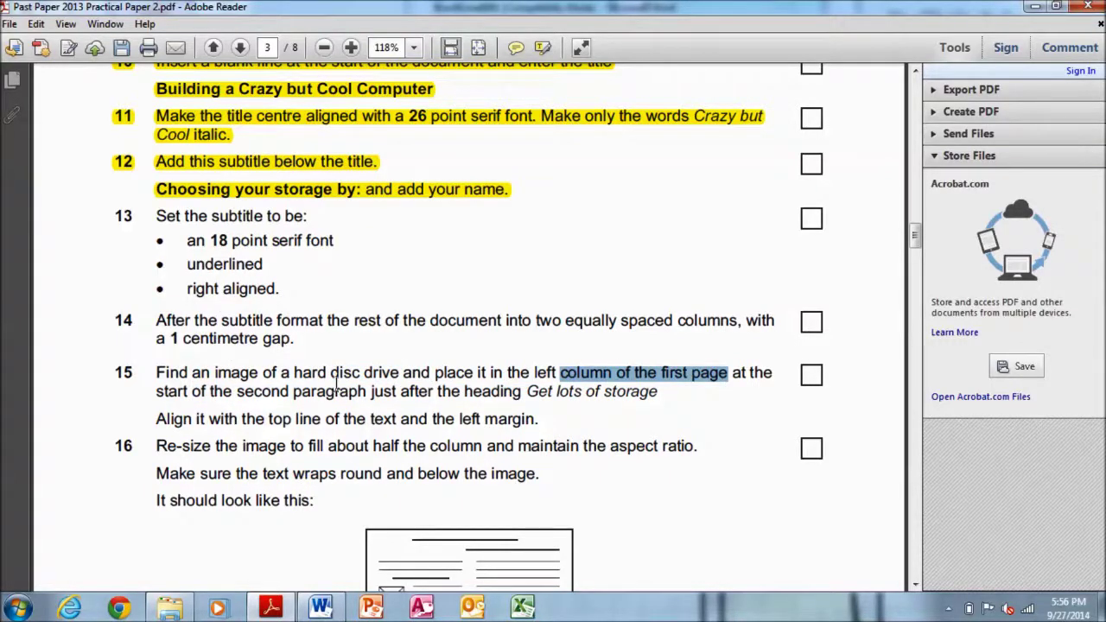
left_click(334, 608)
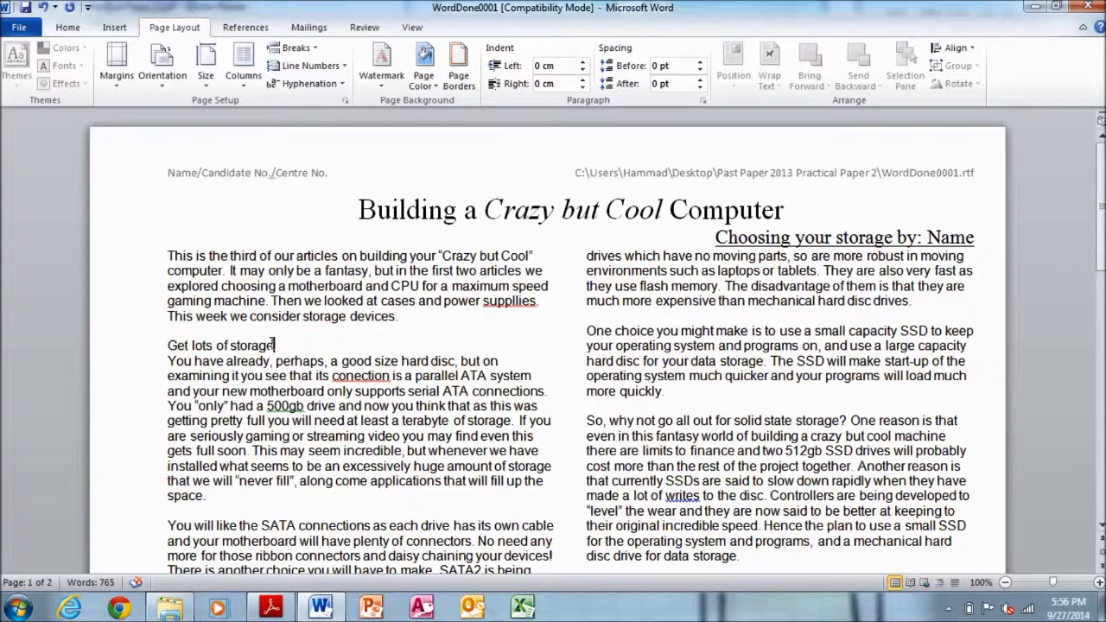
key("Return")
Insert the hard disc picture from the Past Paper 2013 Practical Paper 2 folder
left_click(121, 28)
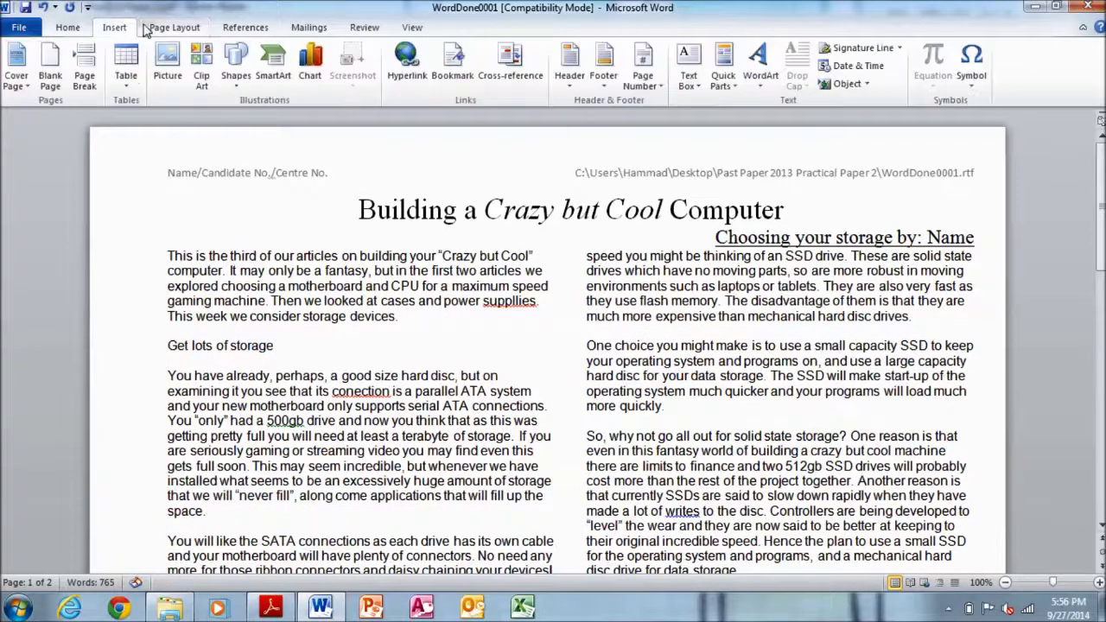
left_click(199, 69)
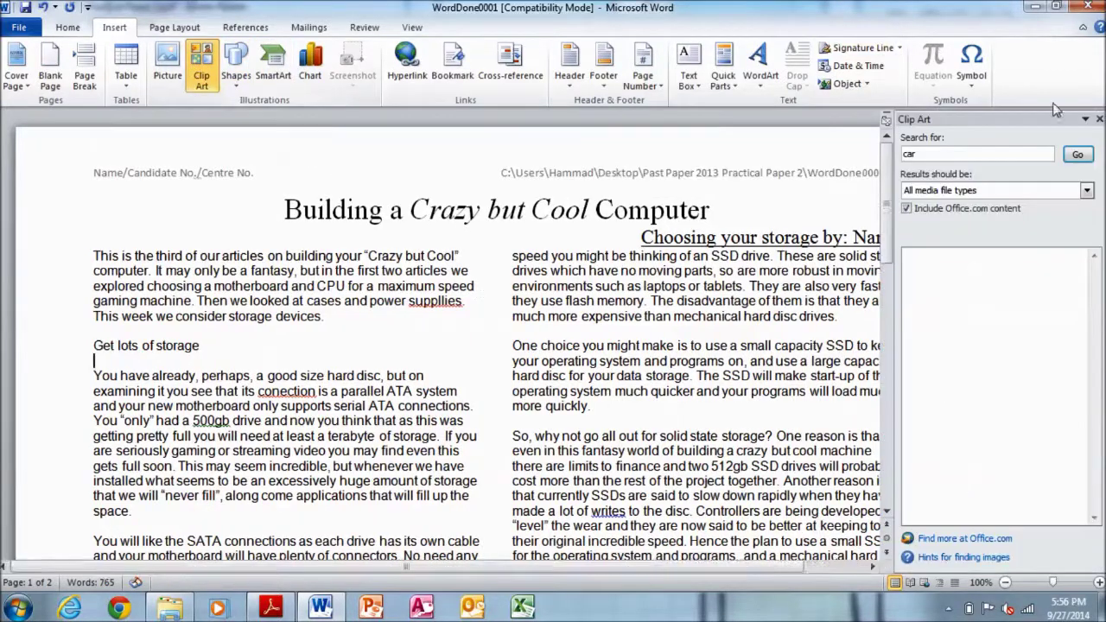
left_click(199, 69)
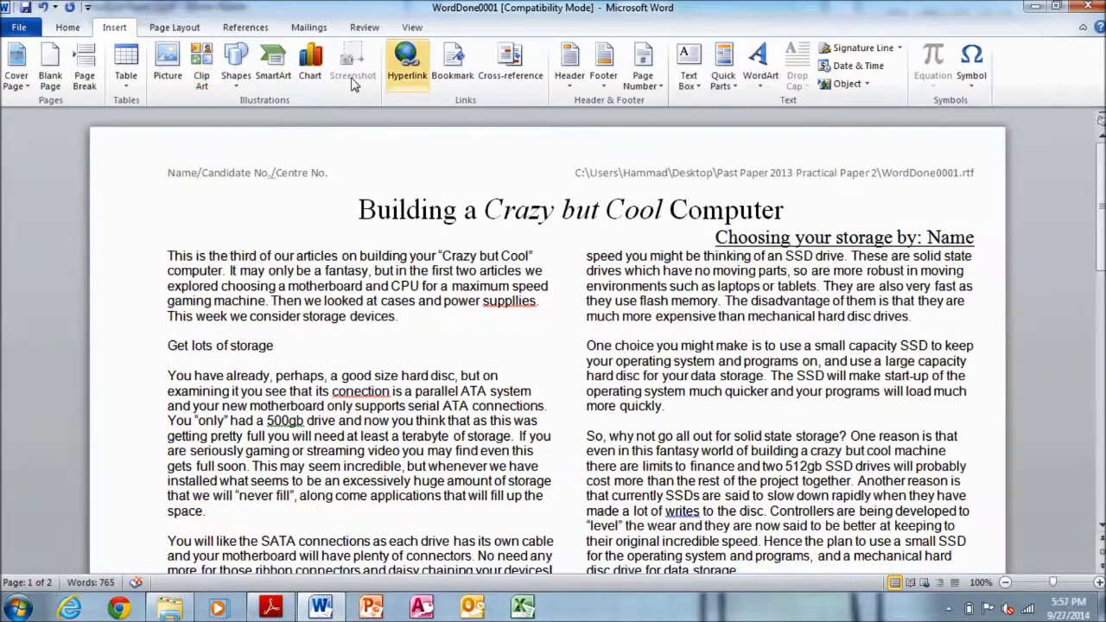
left_click(167, 62)
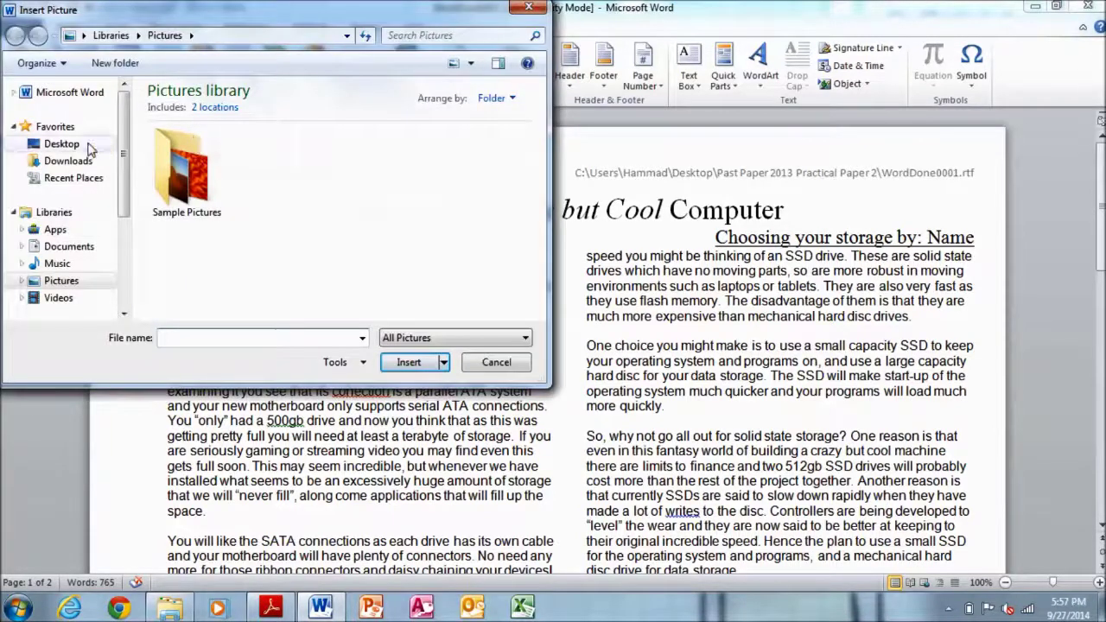
left_click(104, 145)
scroll(545, 149, "down", 1)
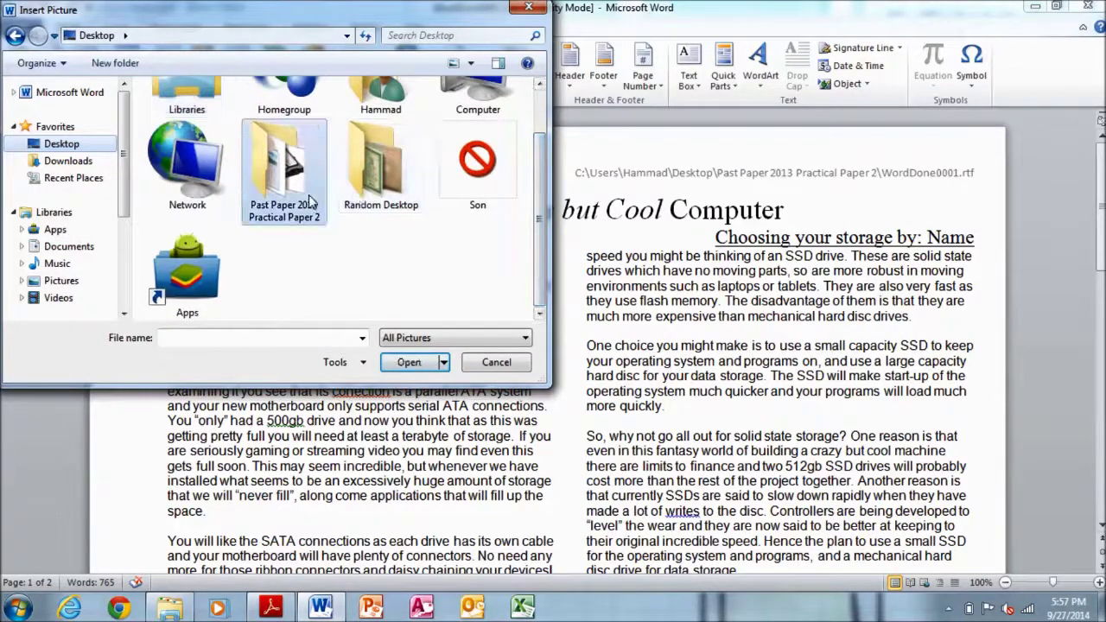
double_click(285, 173)
left_click(211, 153)
left_click(410, 363)
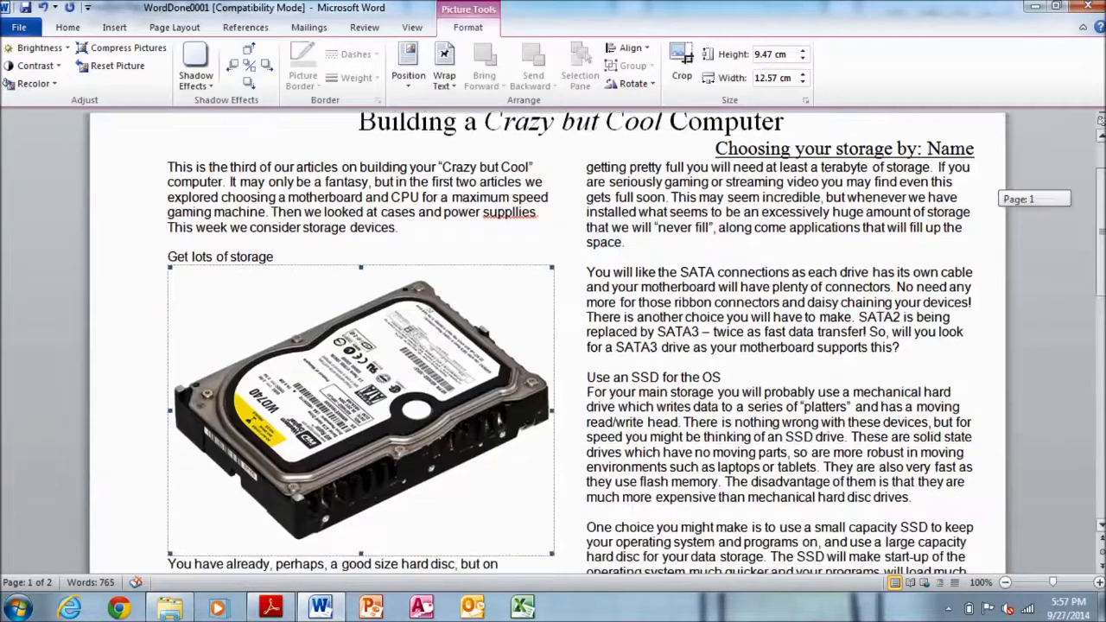
left_click_drag(1100, 172, 1100, 216)
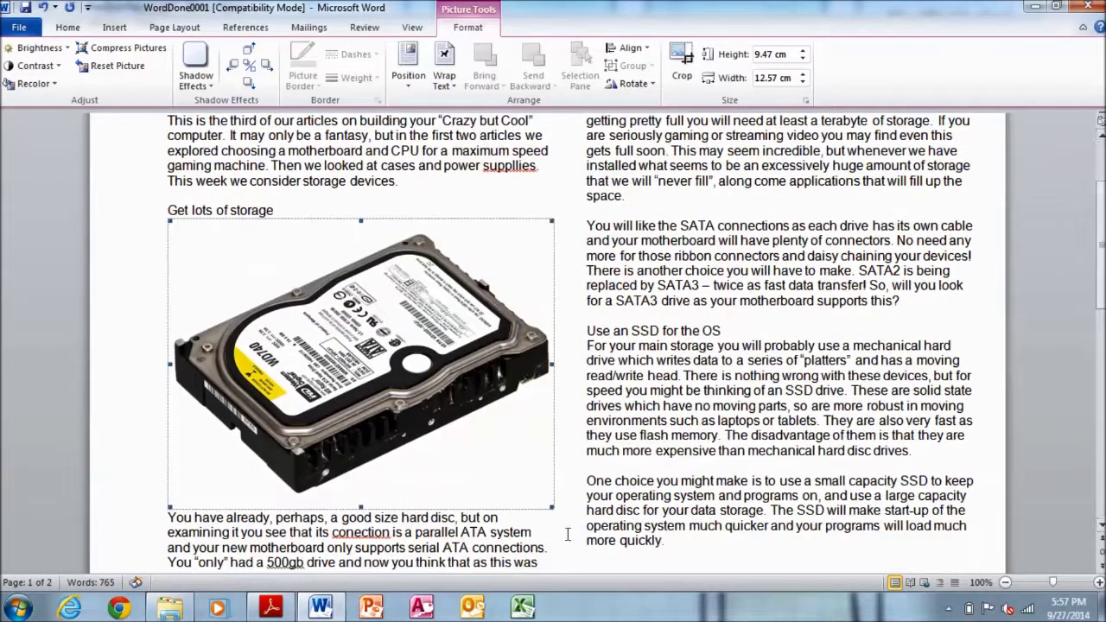
Review the image heading and alignment instructions in the brief
left_click(270, 610)
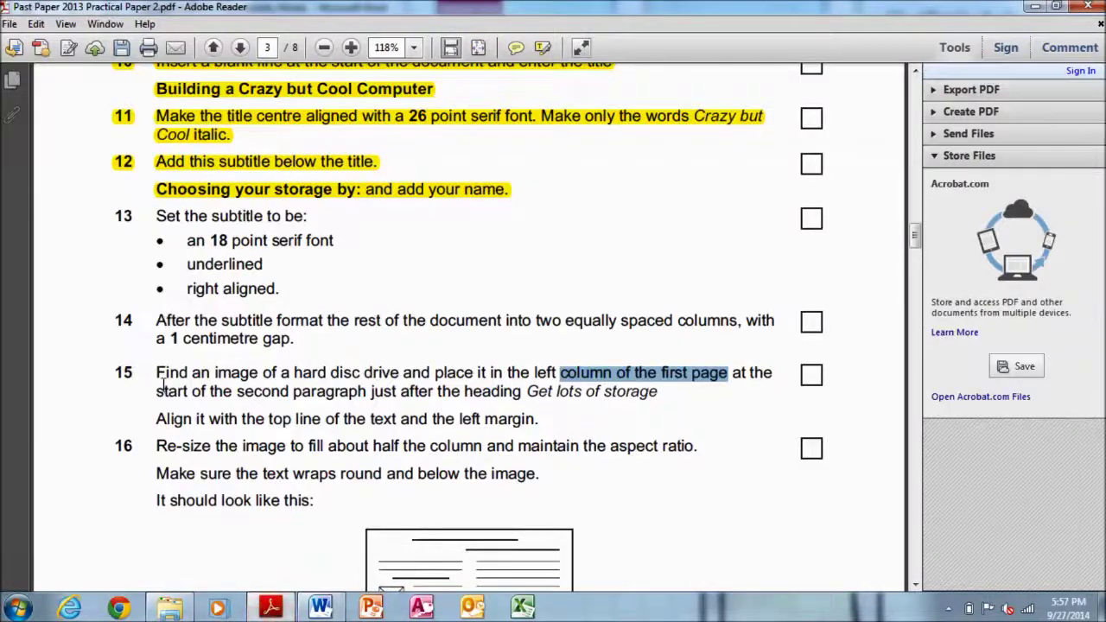
left_click_drag(156, 392, 366, 391)
left_click_drag(295, 396, 558, 392)
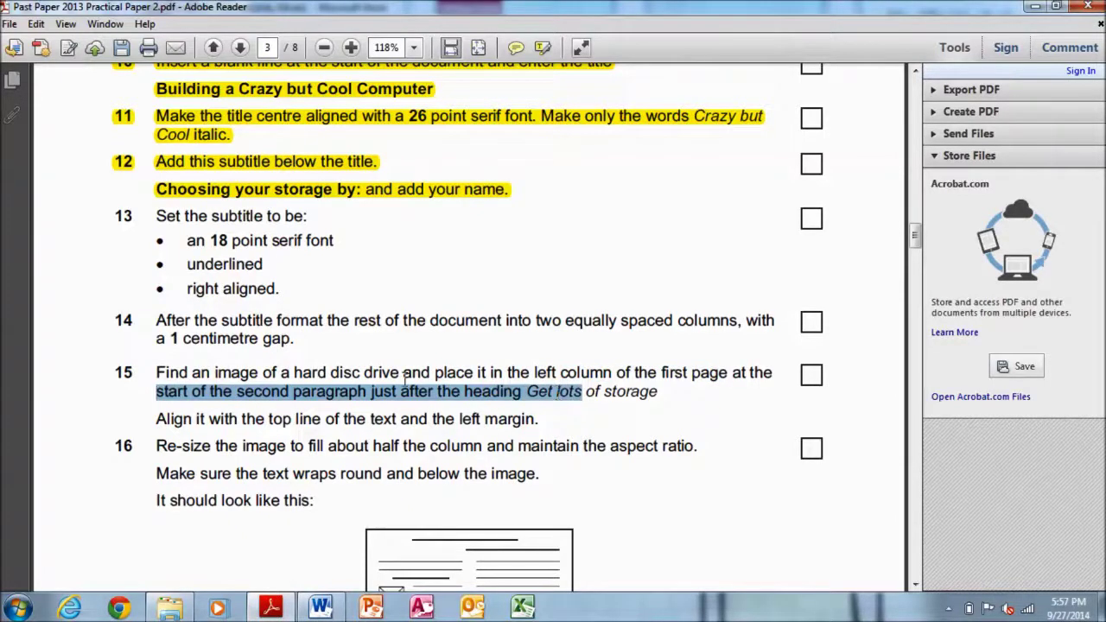
left_click_drag(156, 419, 512, 413)
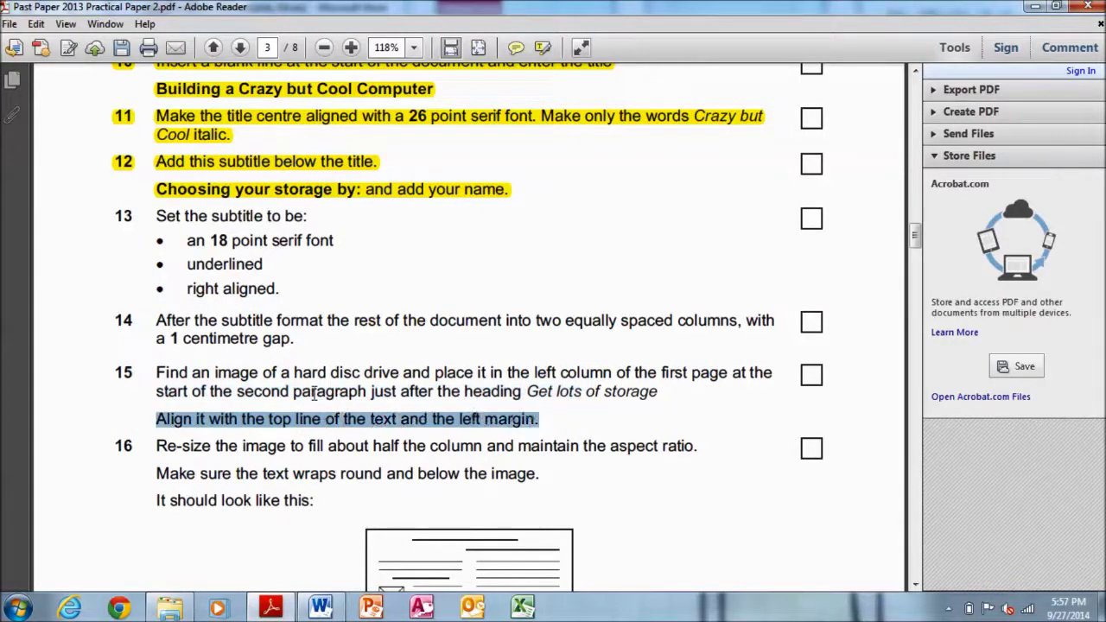
Shrink the hard disc picture proportionally to 6.09 × 4.55 cm, about half the column
left_click_drag(158, 446, 673, 446)
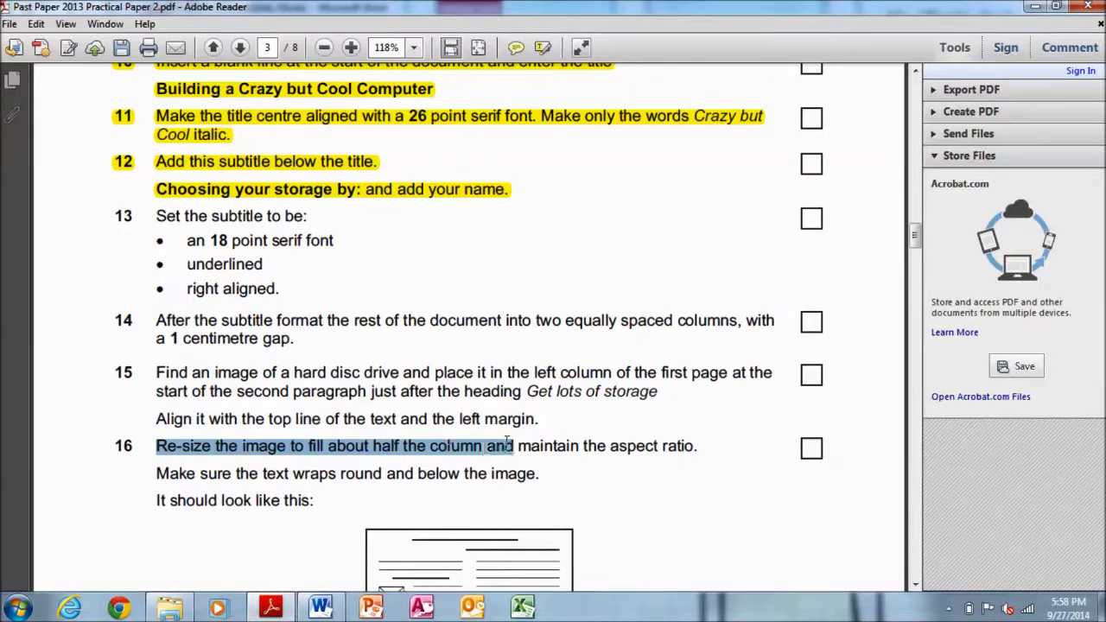
left_click(333, 605)
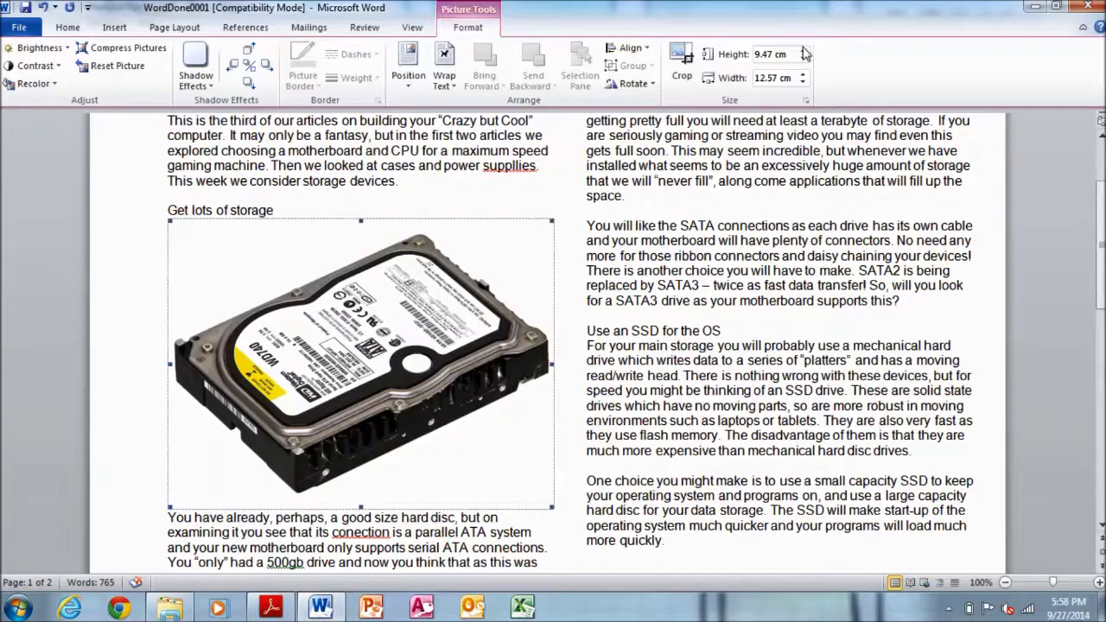
left_click(803, 82)
left_click(803, 82)
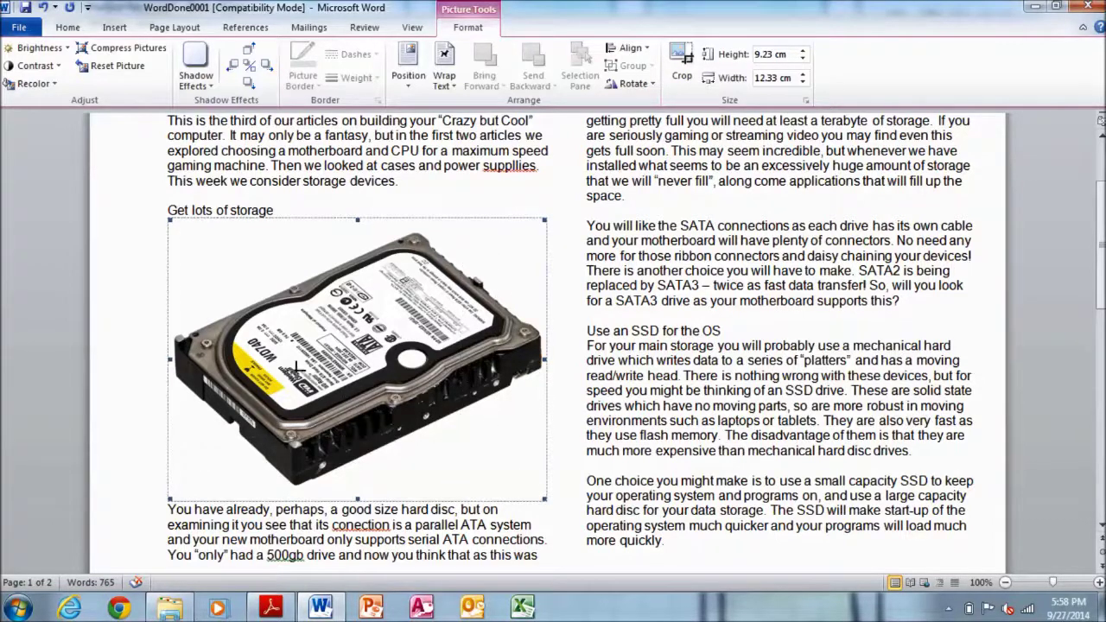
left_click_drag(297, 367, 267, 352)
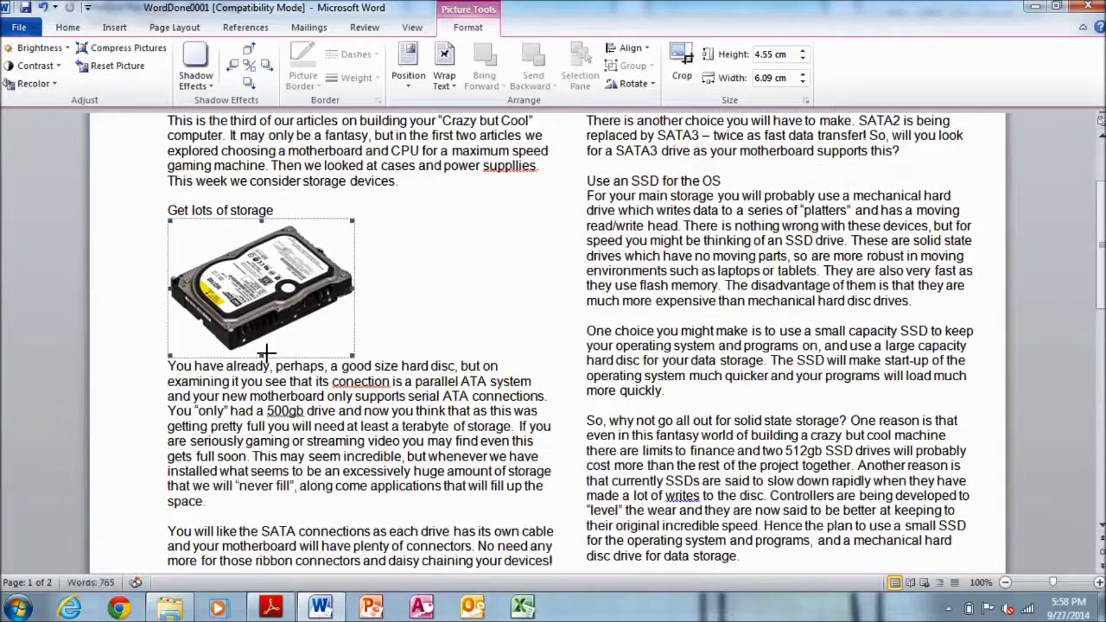
left_click(271, 608)
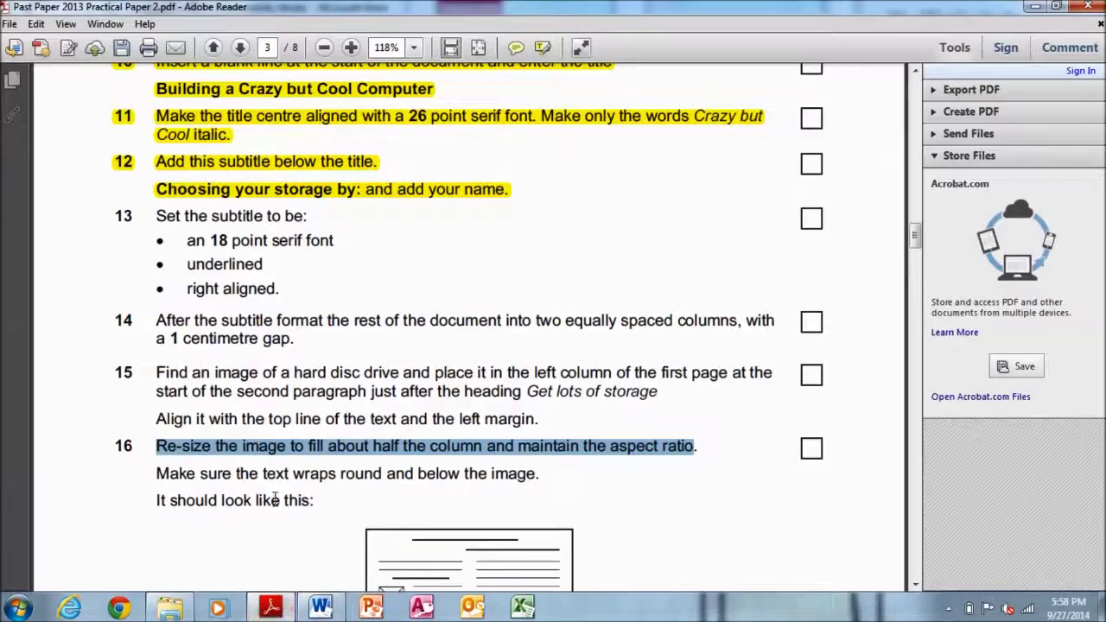
Wrap the Word article text squarely around the hard disc picture
left_click_drag(157, 474, 531, 480)
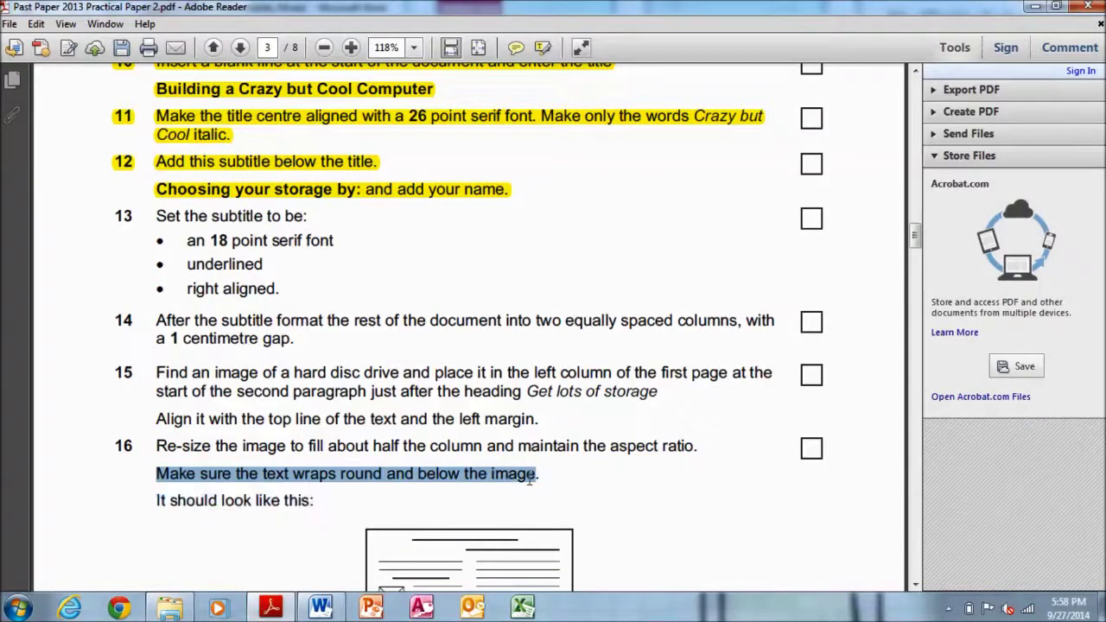
left_click(321, 608)
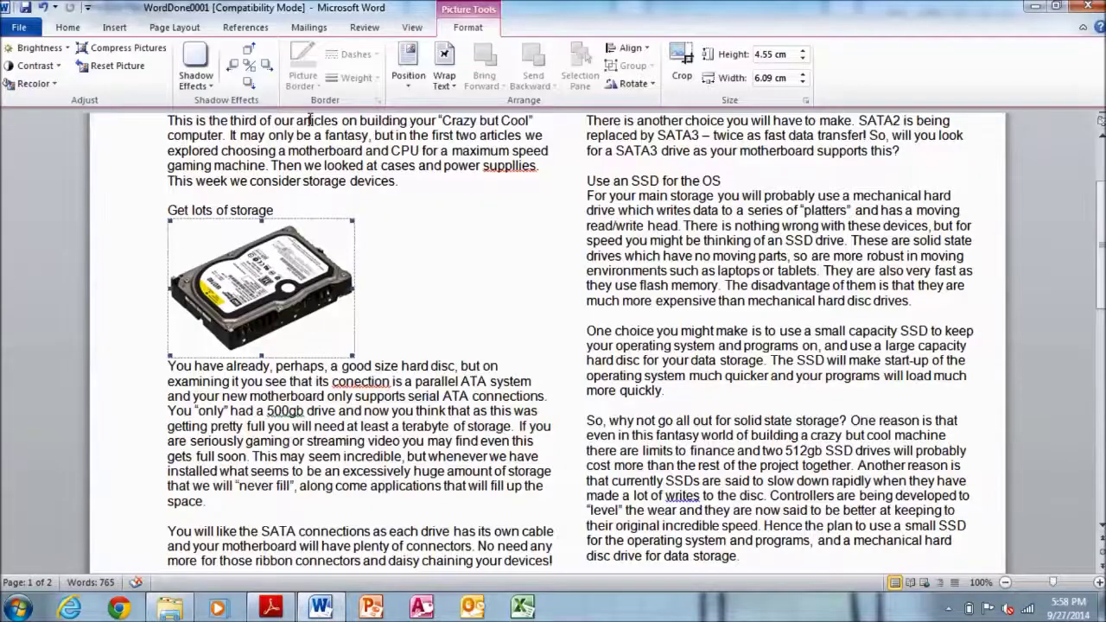
left_click(444, 64)
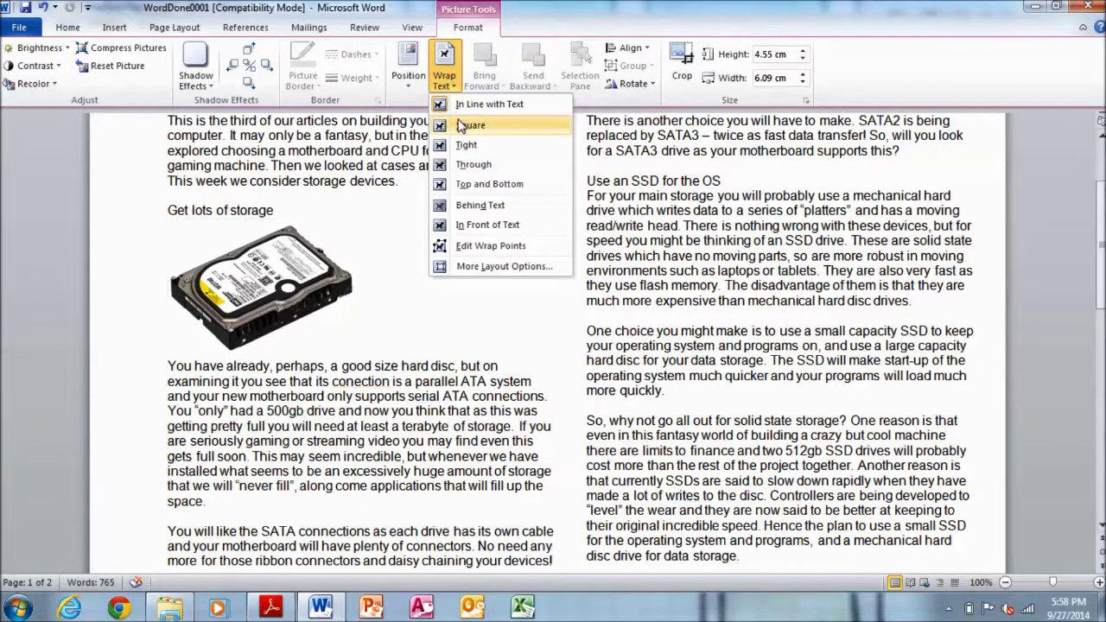
left_click(461, 127)
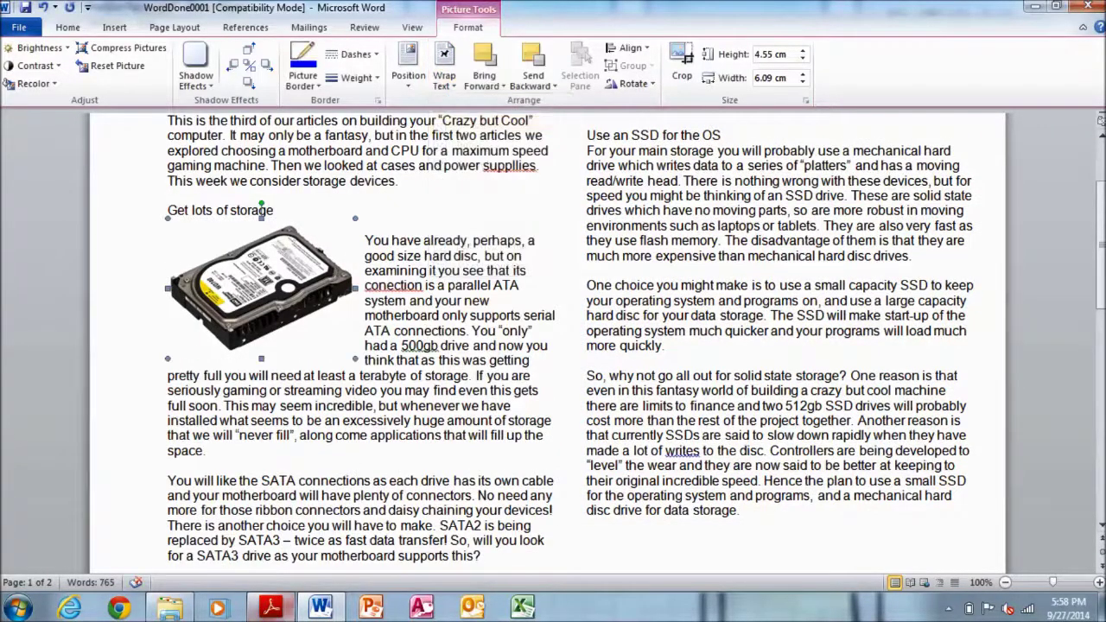
Highlight exam instructions 13 to 16 in yellow in Adobe Reader
left_click(270, 608)
left_click_drag(917, 245, 917, 250)
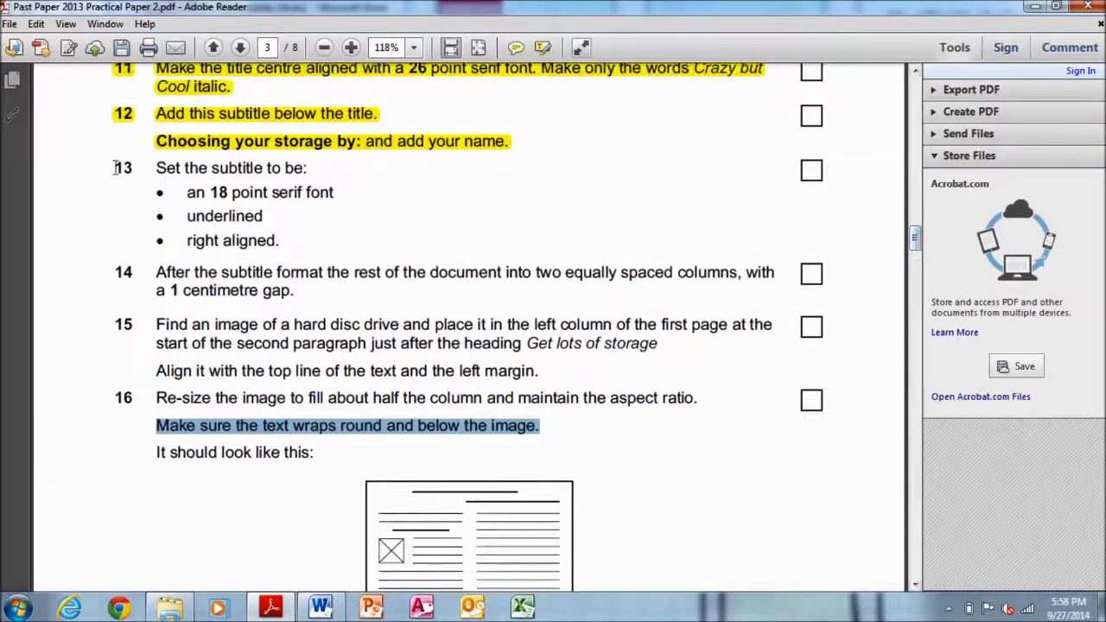
left_click_drag(114, 168, 342, 459)
right_click(268, 458)
left_click(309, 489)
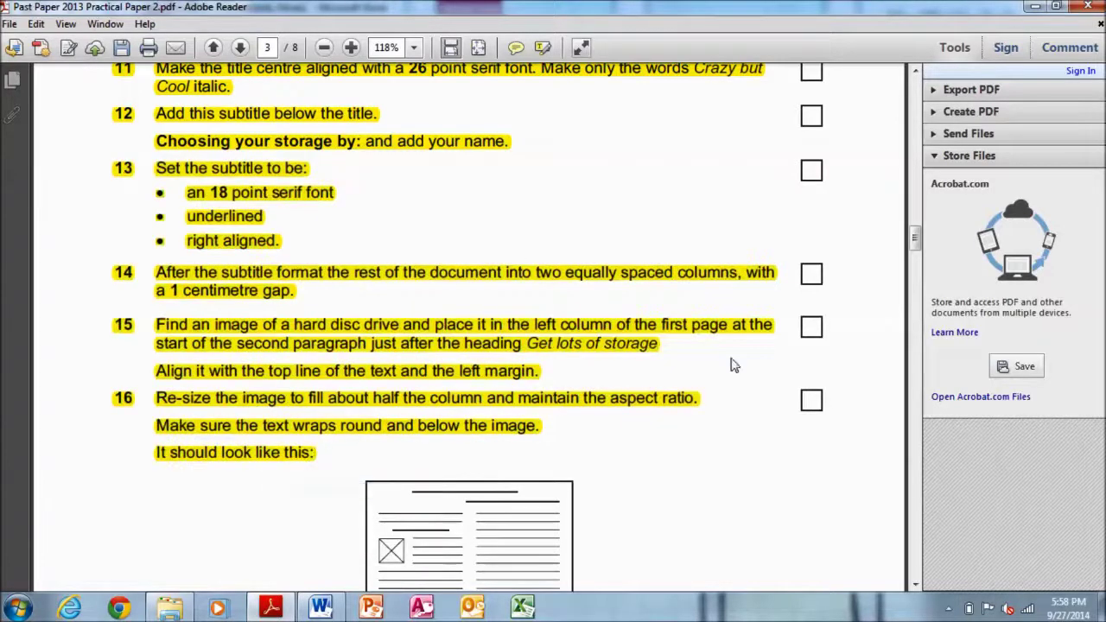
left_click_drag(917, 237, 917, 260)
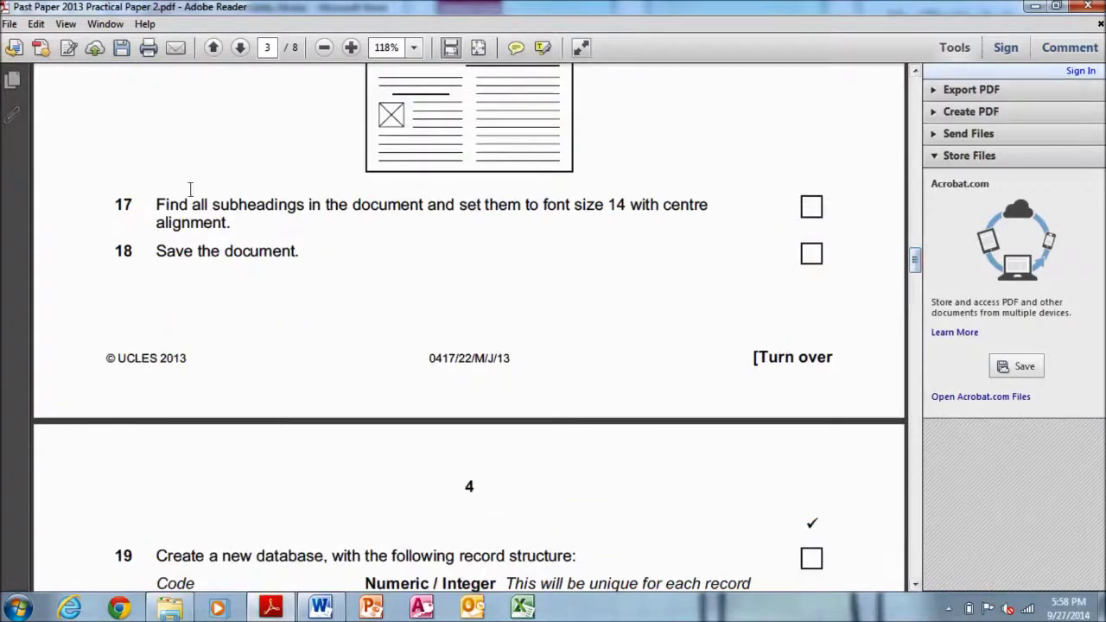
left_click_drag(195, 205, 686, 220)
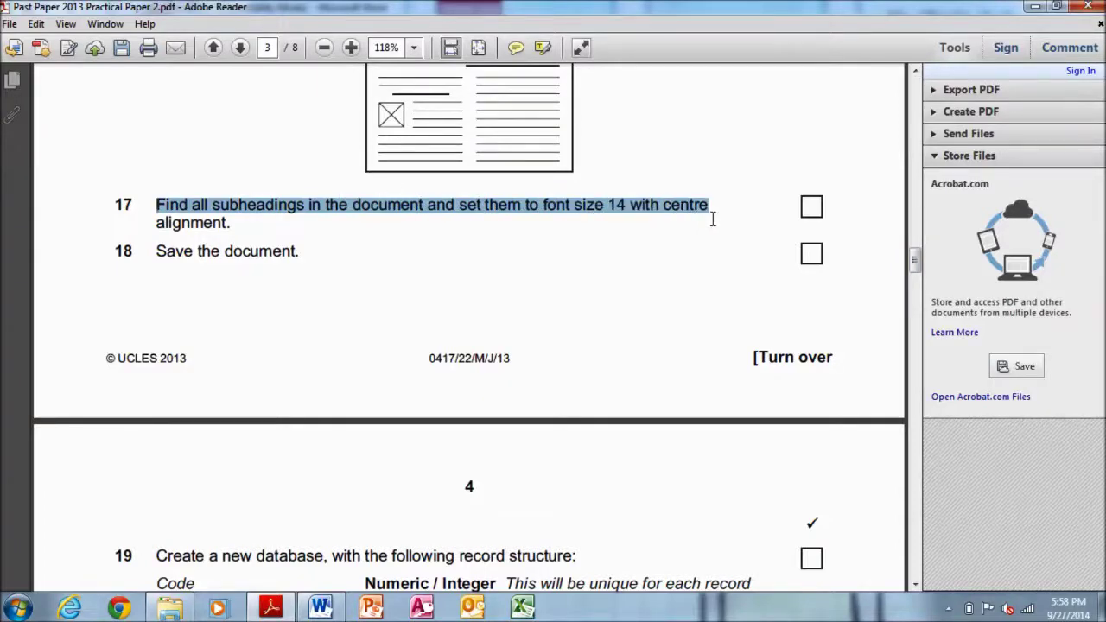
left_click(321, 609)
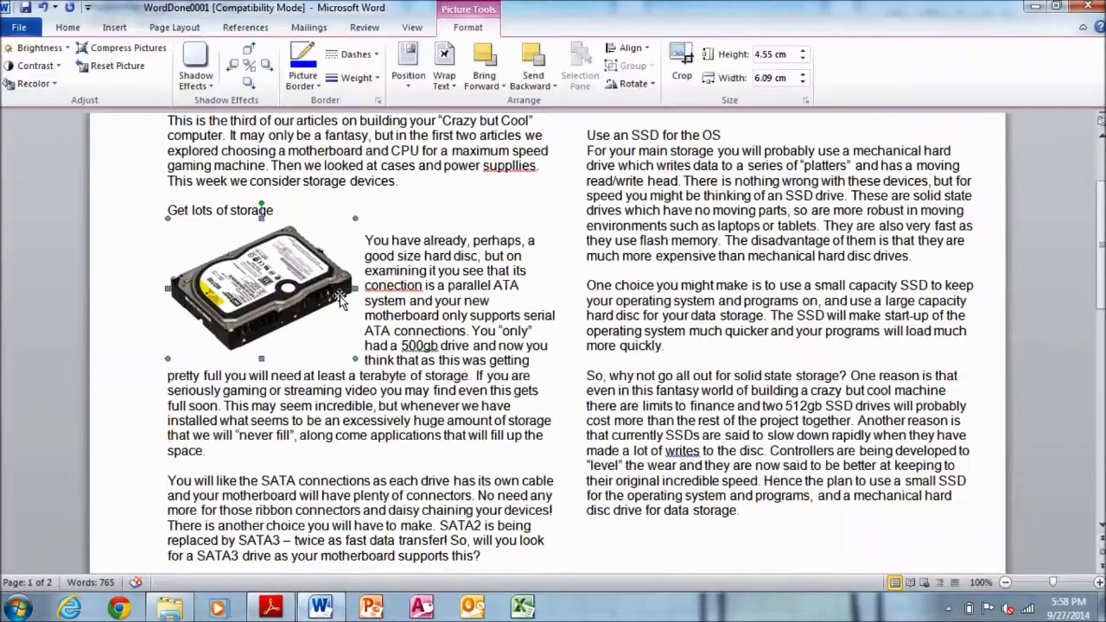
left_click_drag(278, 211, 167, 207)
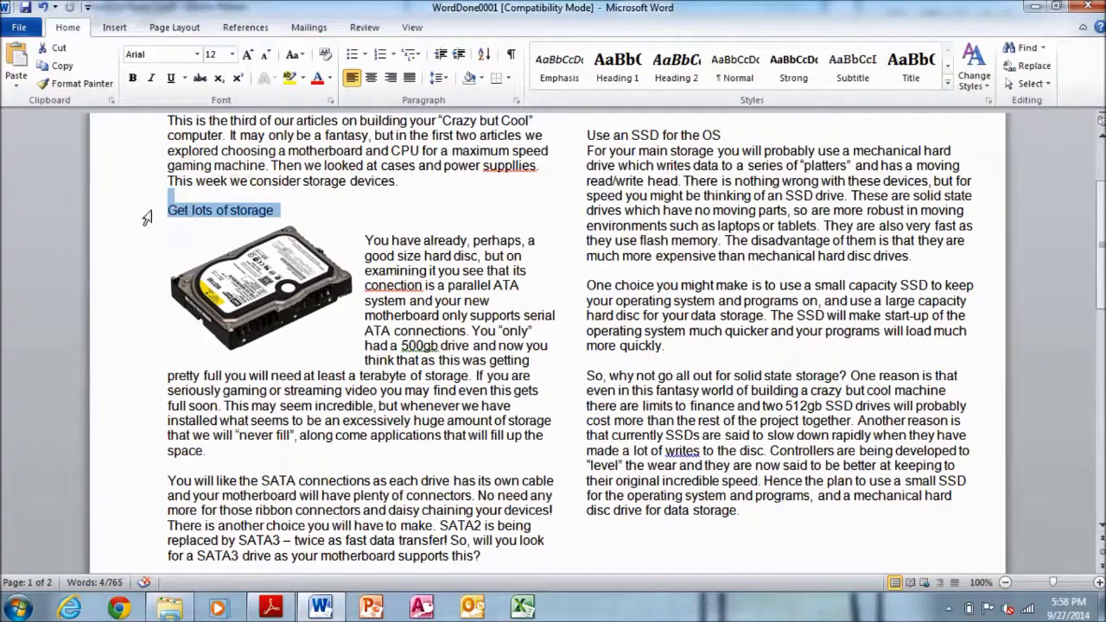
mouse_move(1101, 231)
left_mouse_down()
mouse_move(1102, 210)
mouse_move(1102, 407)
left_mouse_up()
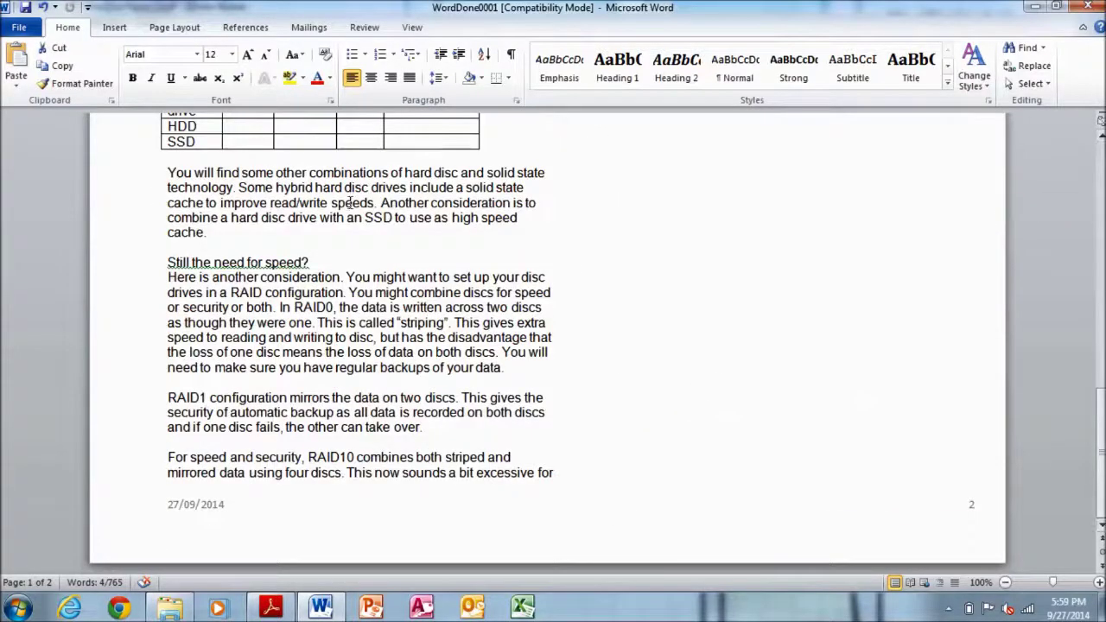
mouse_move(312, 259)
left_mouse_down()
mouse_move(176, 242)
mouse_move(309, 259)
left_mouse_up()
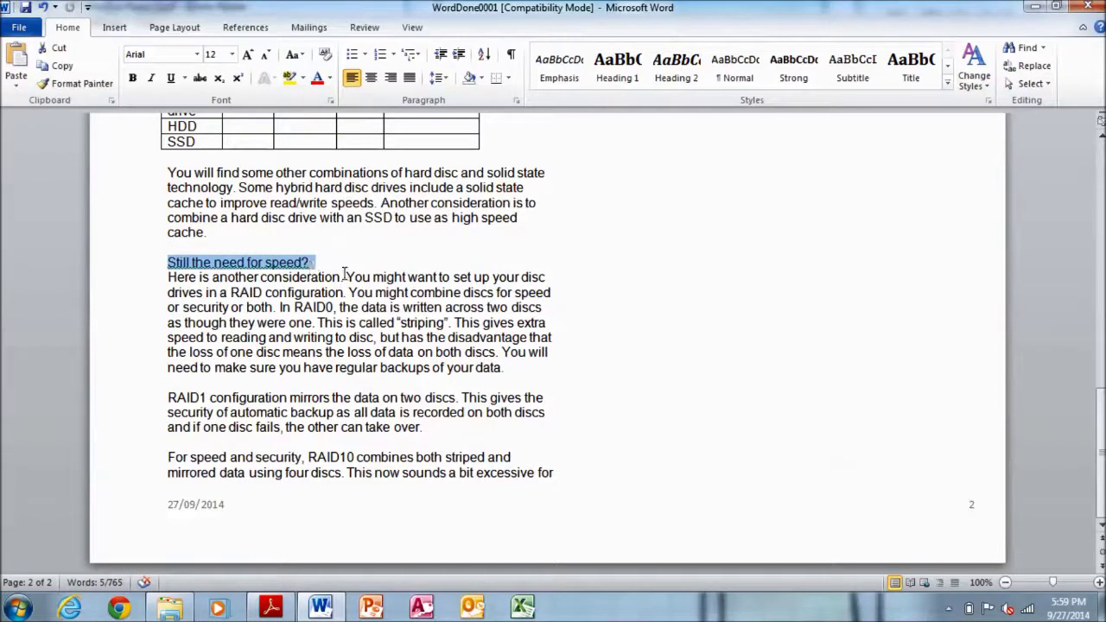
left_click_drag(1101, 484, 1100, 198)
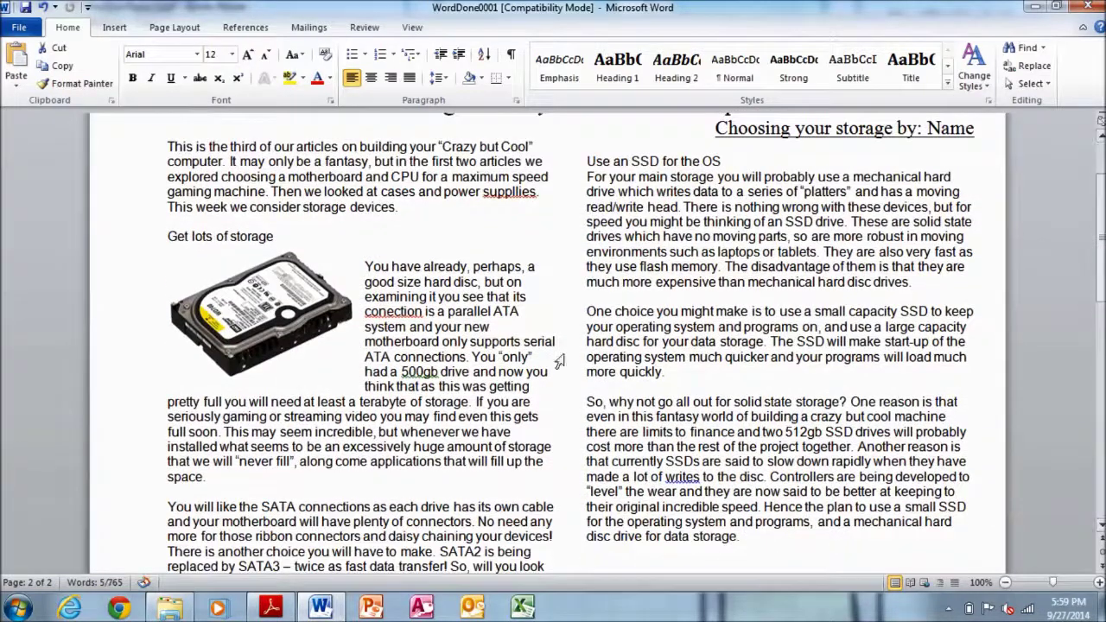
left_click_drag(277, 236, 185, 242)
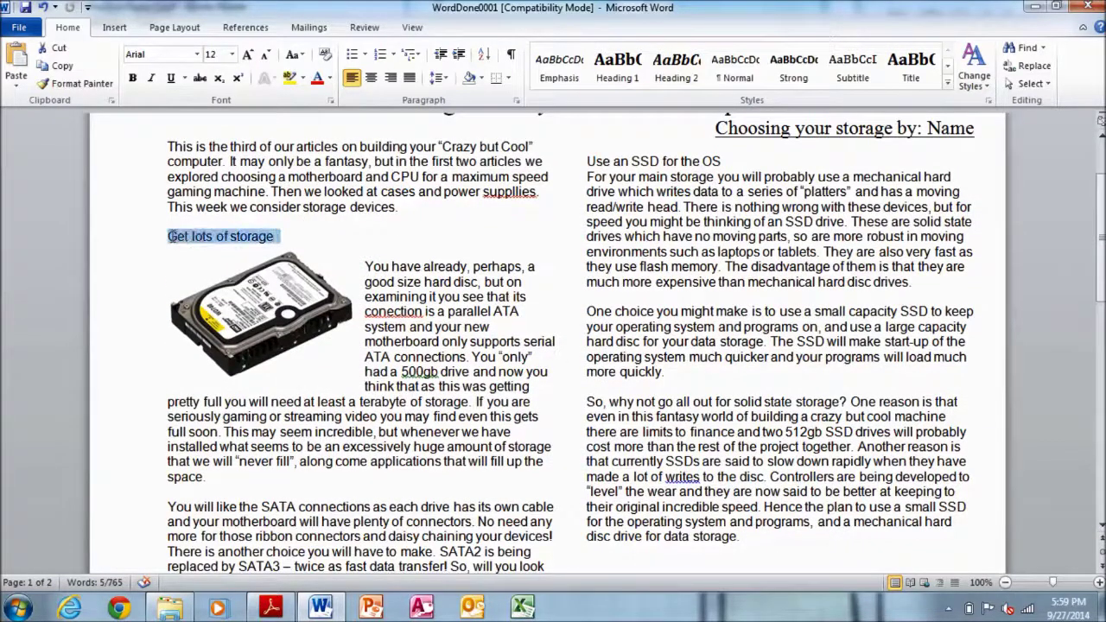
left_click_drag(587, 161, 707, 166)
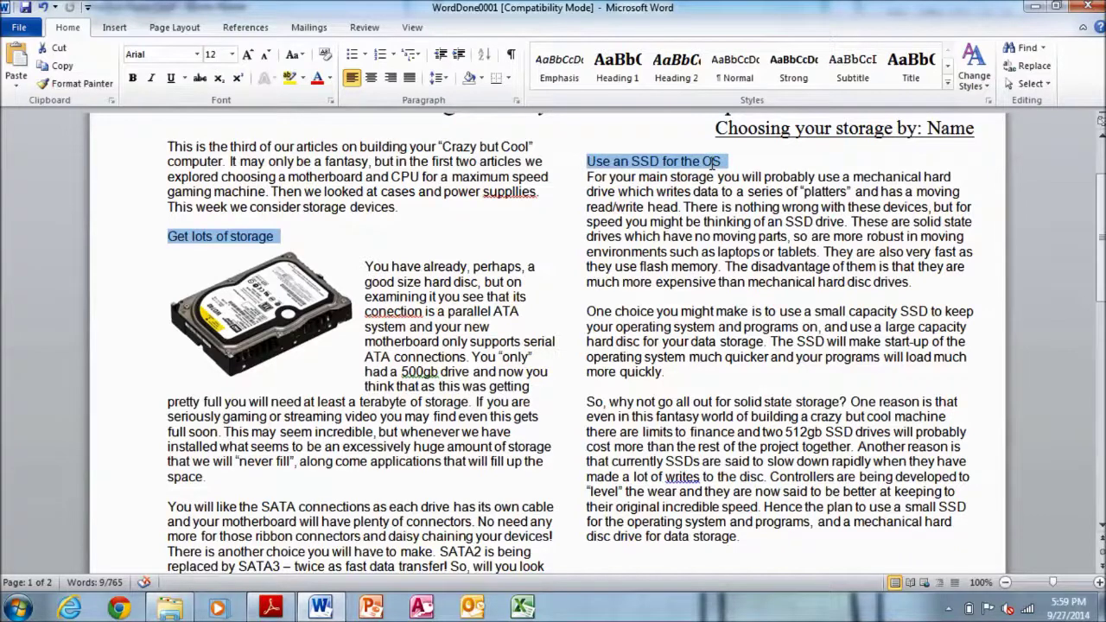
left_click(270, 609)
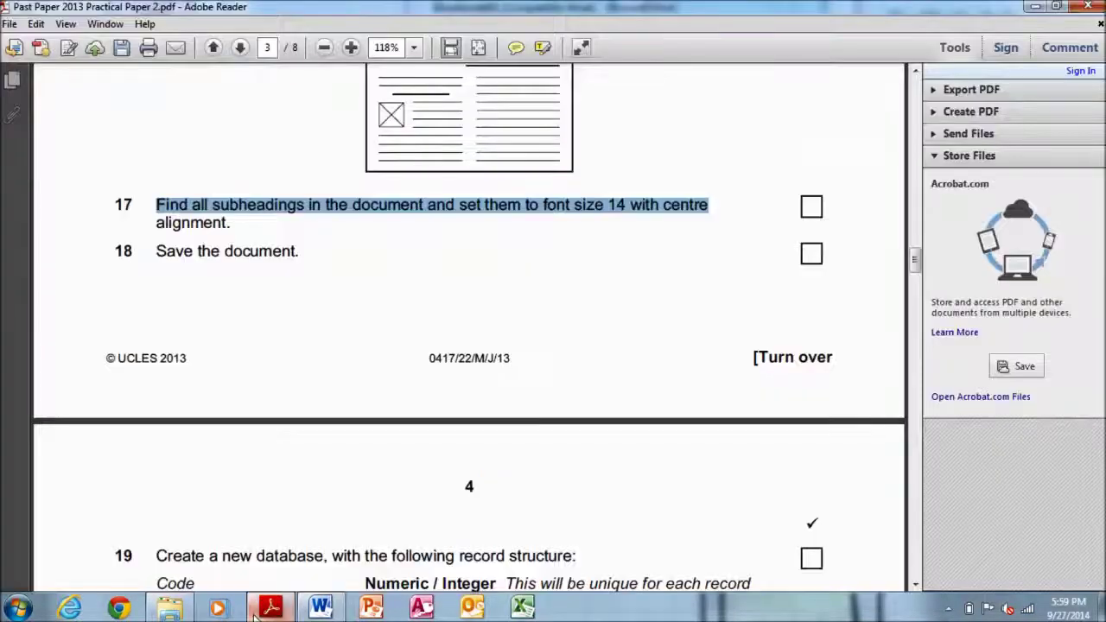
Centre the selected subheadings in Word and set them to 14 pt
left_click(380, 215)
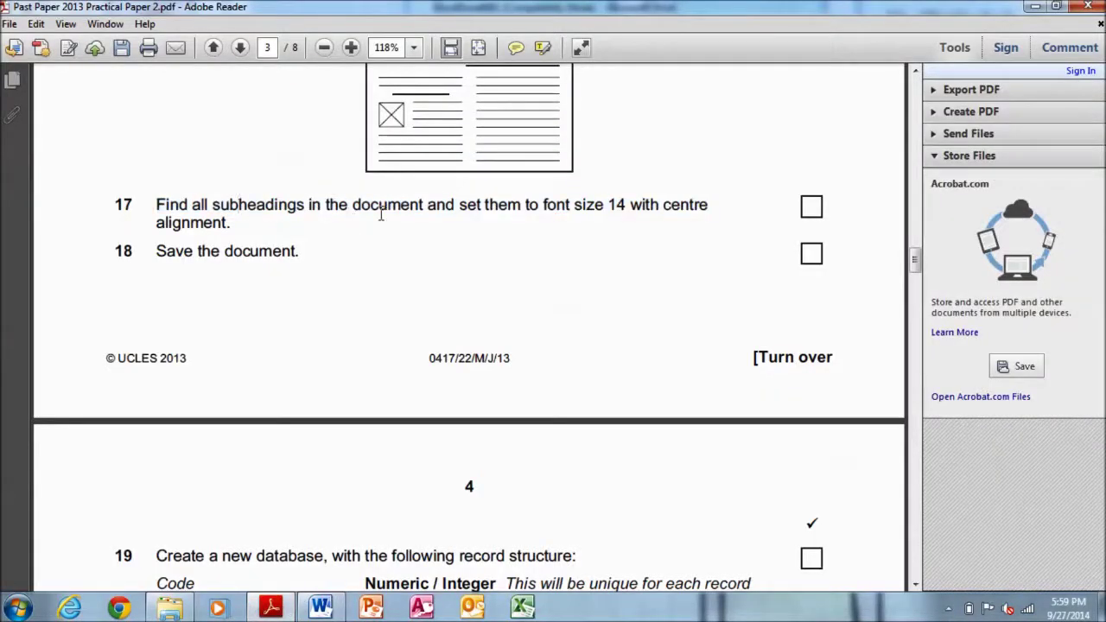
left_click_drag(543, 207, 692, 212)
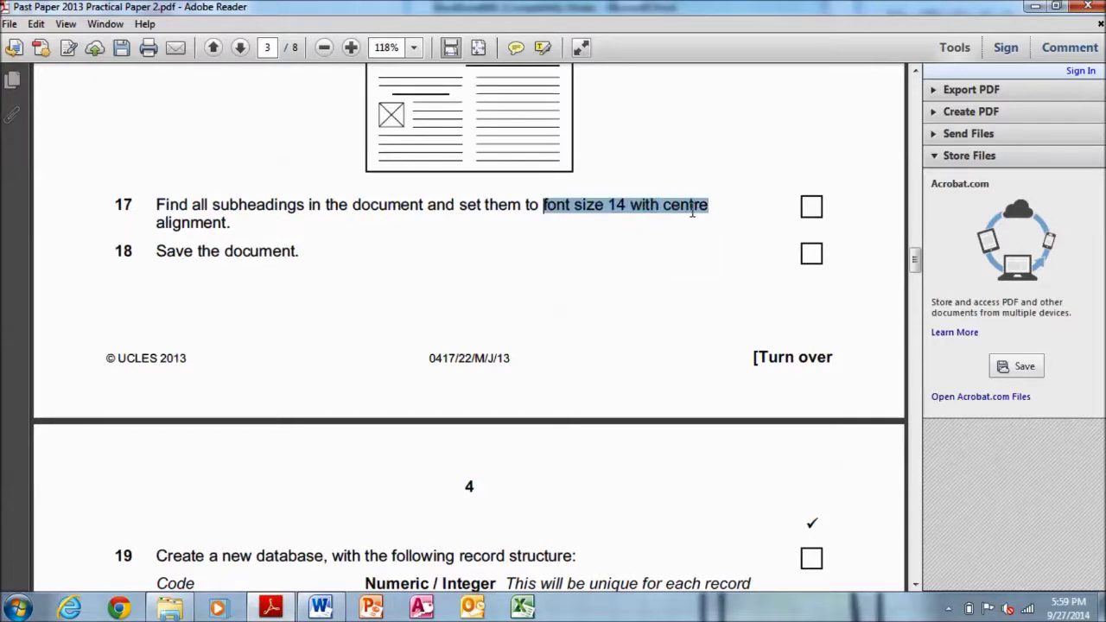
left_click(320, 608)
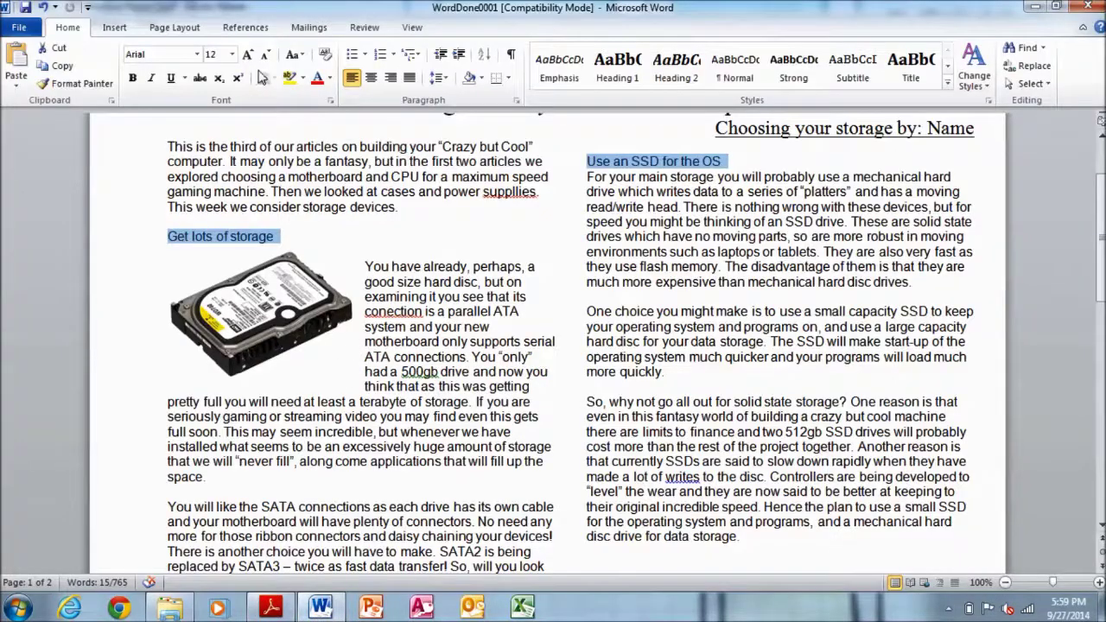
left_click(370, 77)
left_click(232, 54)
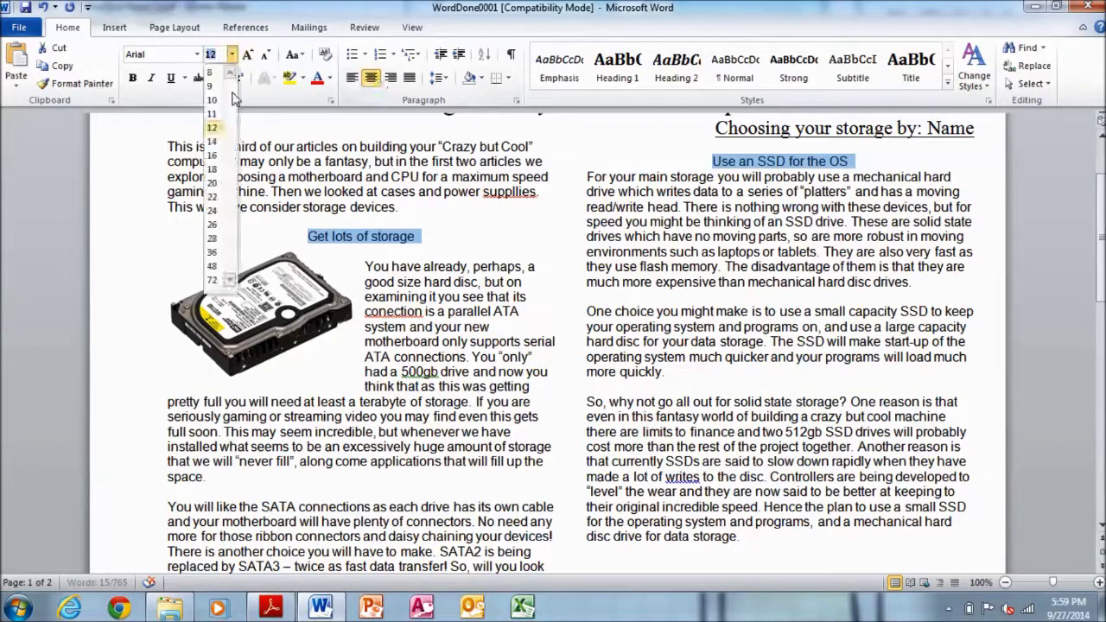
left_click(212, 141)
Select exam instructions 17 and 18 in Reader and bring up their highlight options
left_click(270, 608)
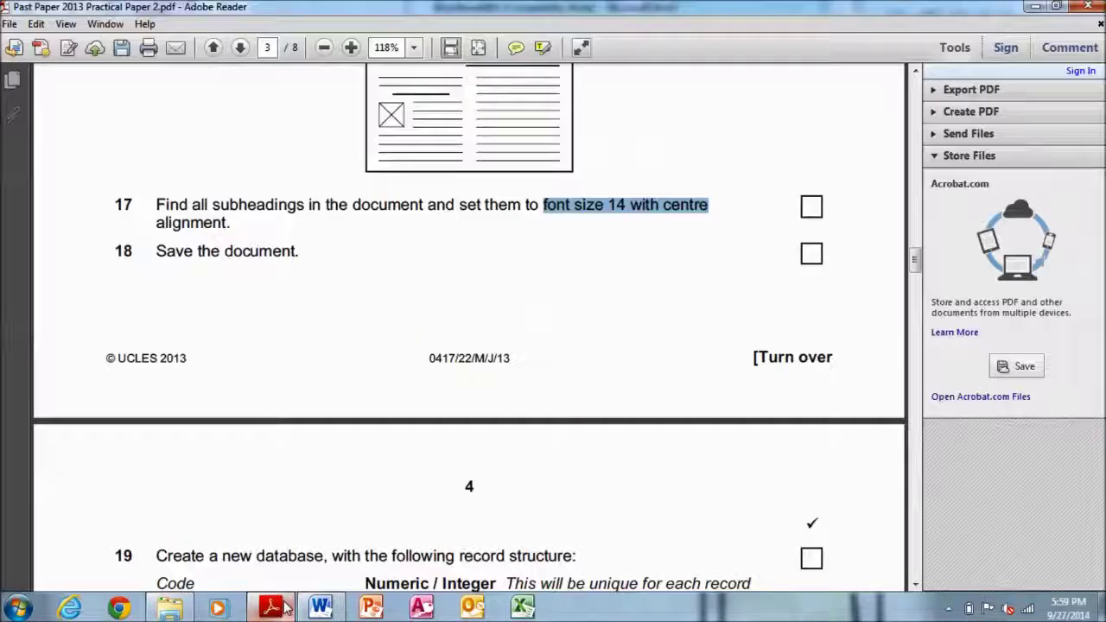
left_click_drag(156, 251, 307, 258)
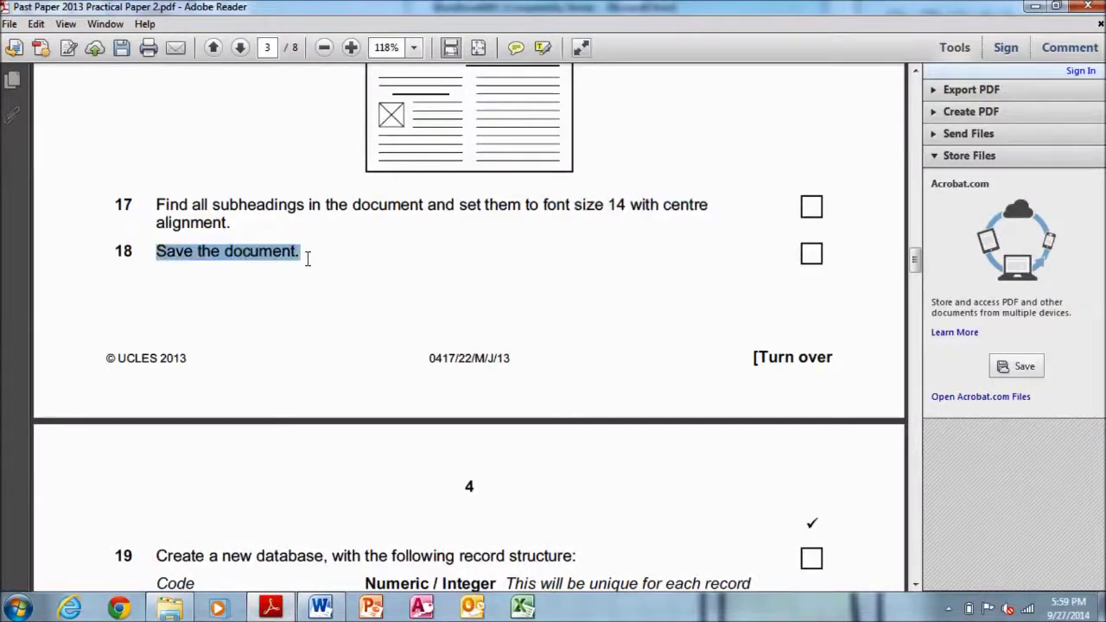
left_click_drag(916, 267, 918, 247)
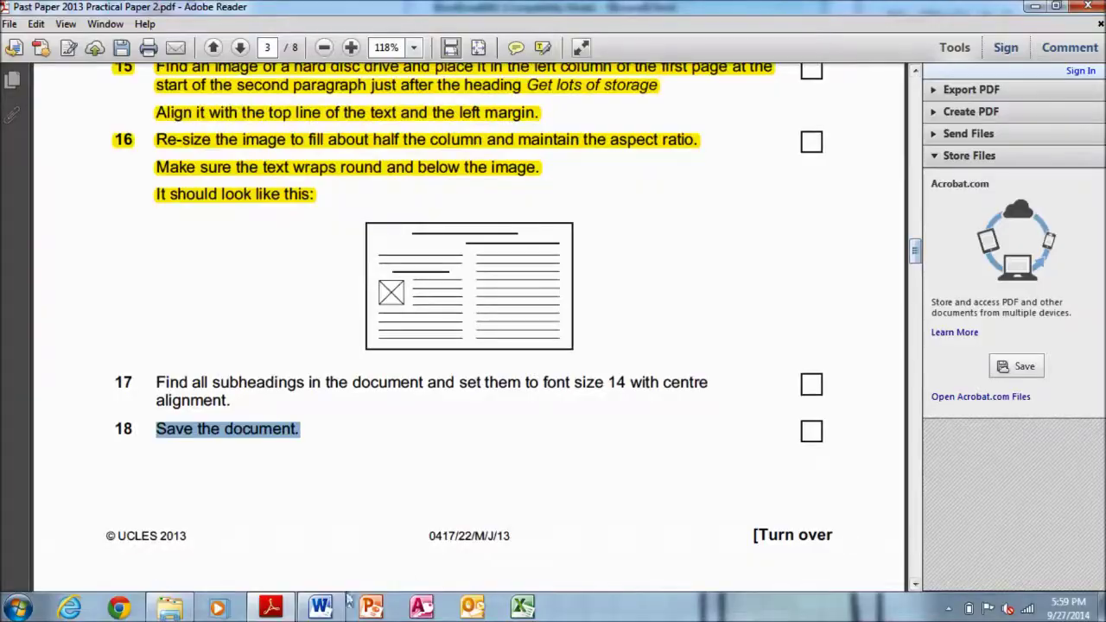
left_click(320, 609)
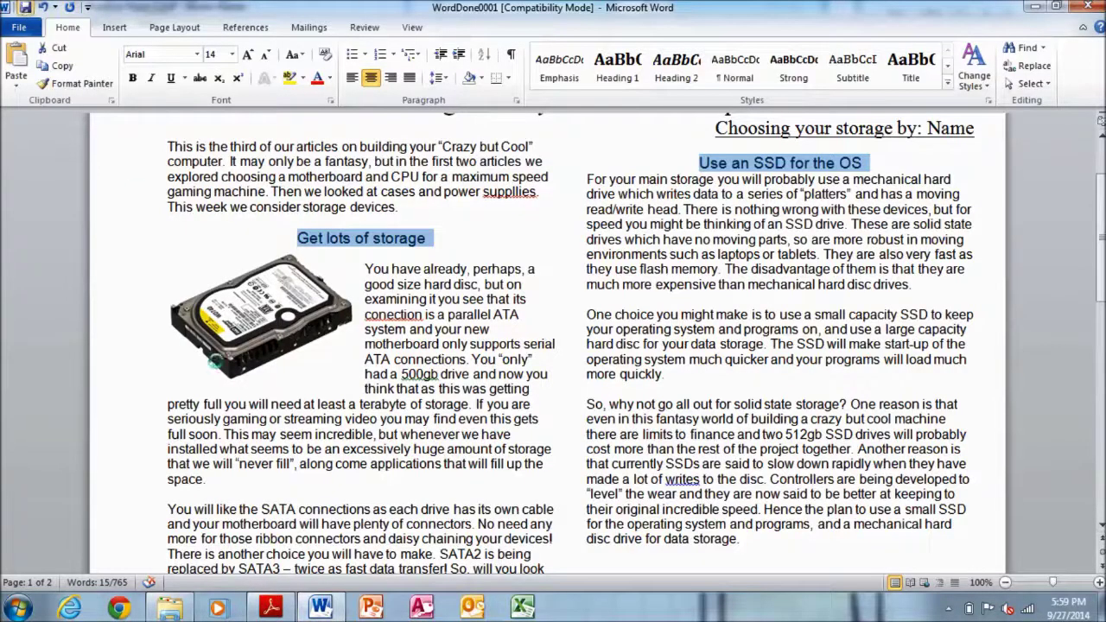
left_click(271, 608)
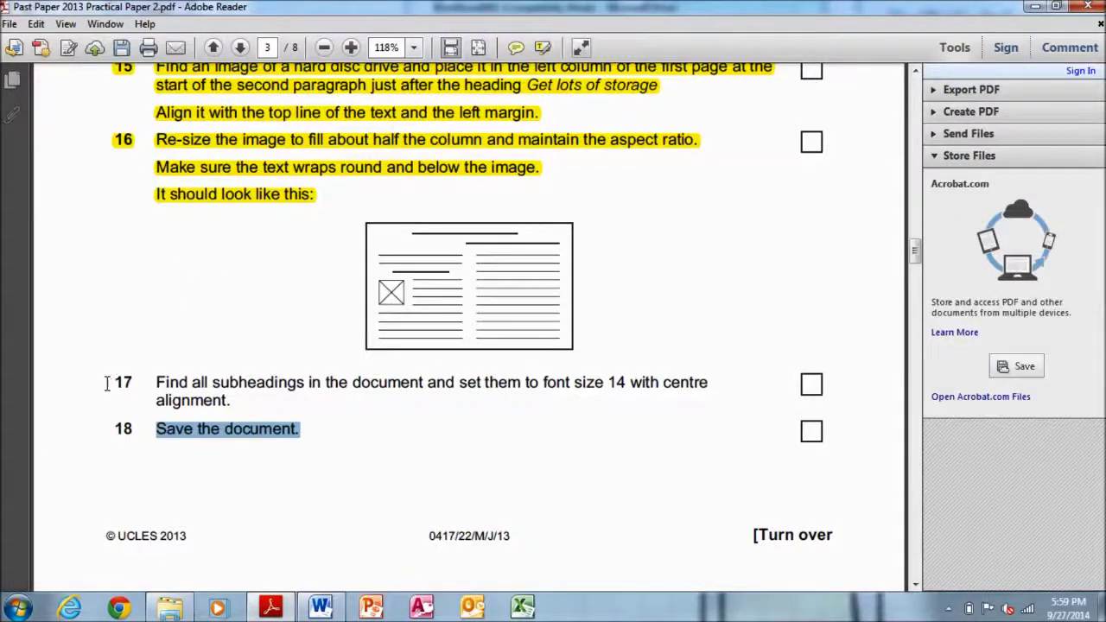
left_click_drag(104, 358, 278, 418)
right_click(294, 438)
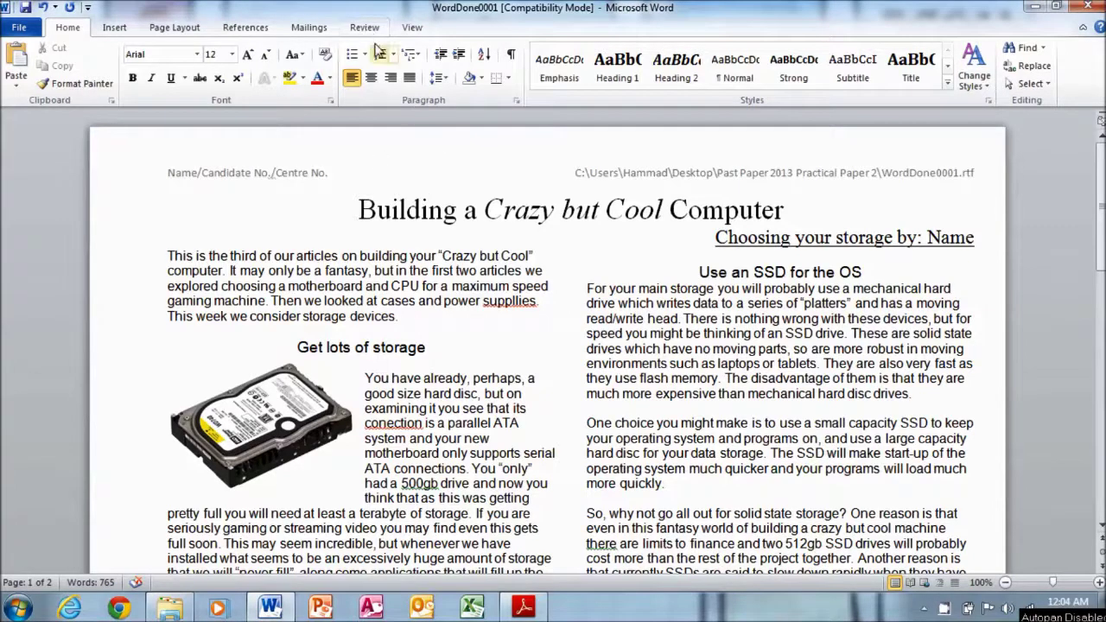
Run Spelling & Grammar, correcting suppllies, conection and the 500 GB flag
left_click(367, 30)
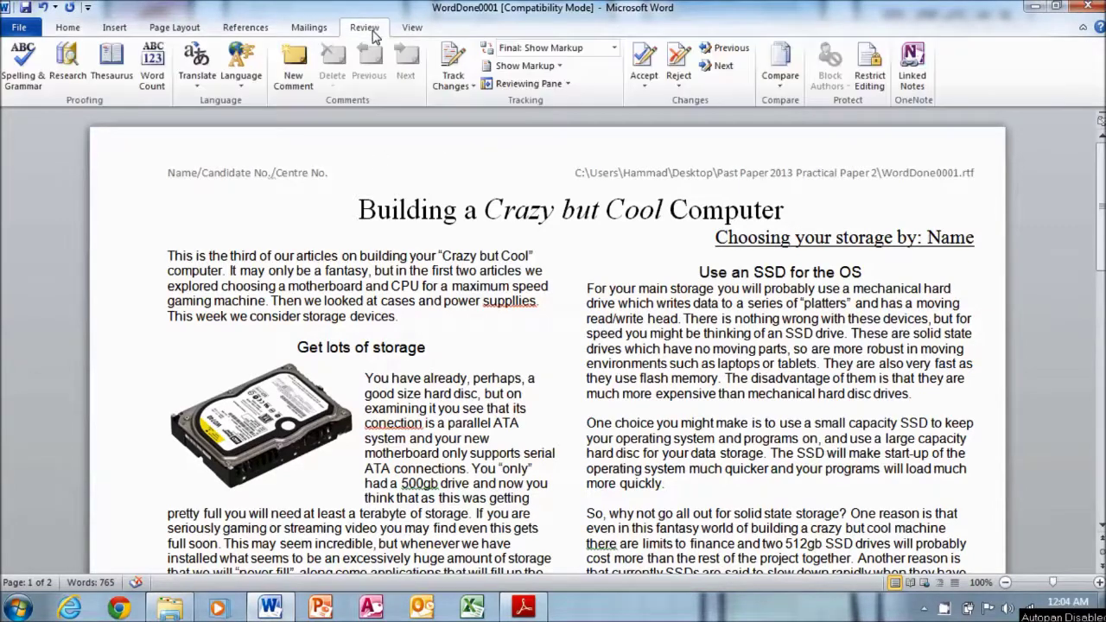
left_click(24, 62)
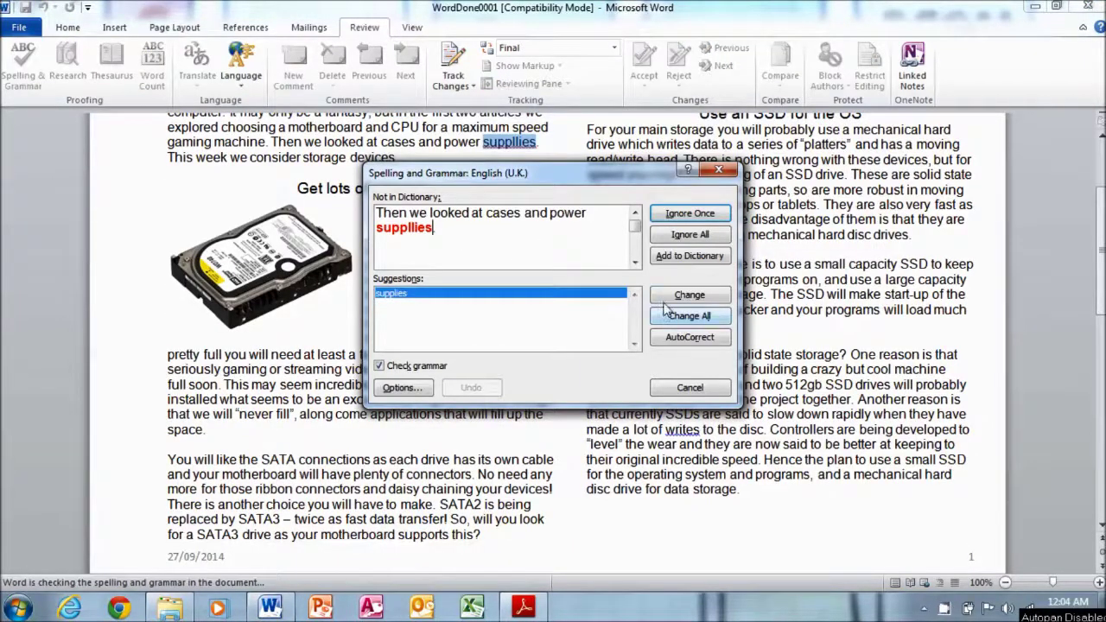
left_click(689, 295)
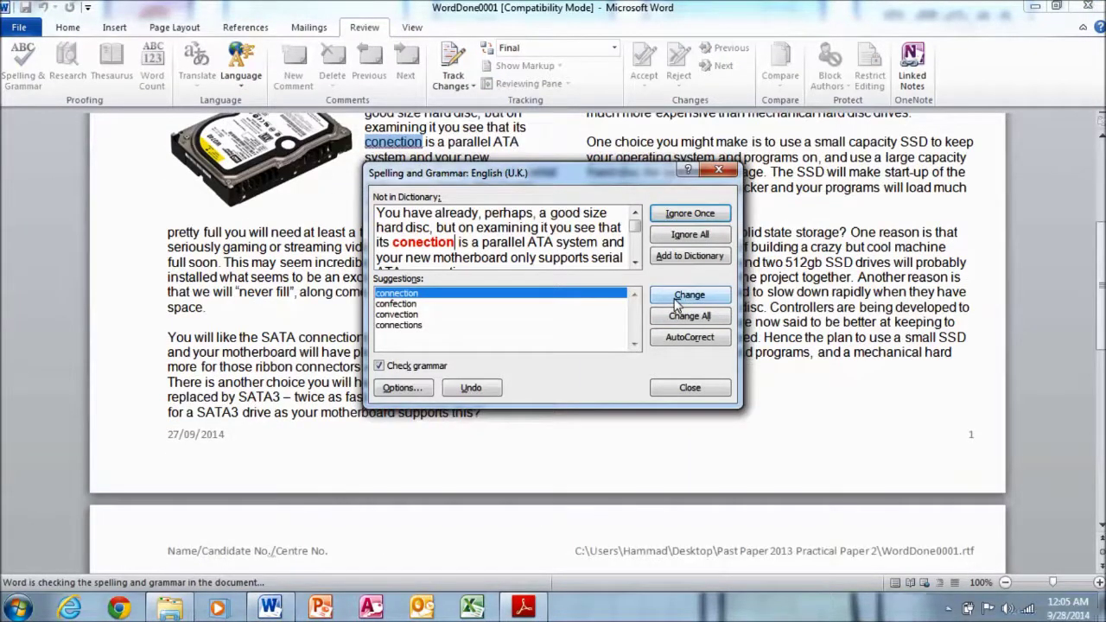
left_click(676, 298)
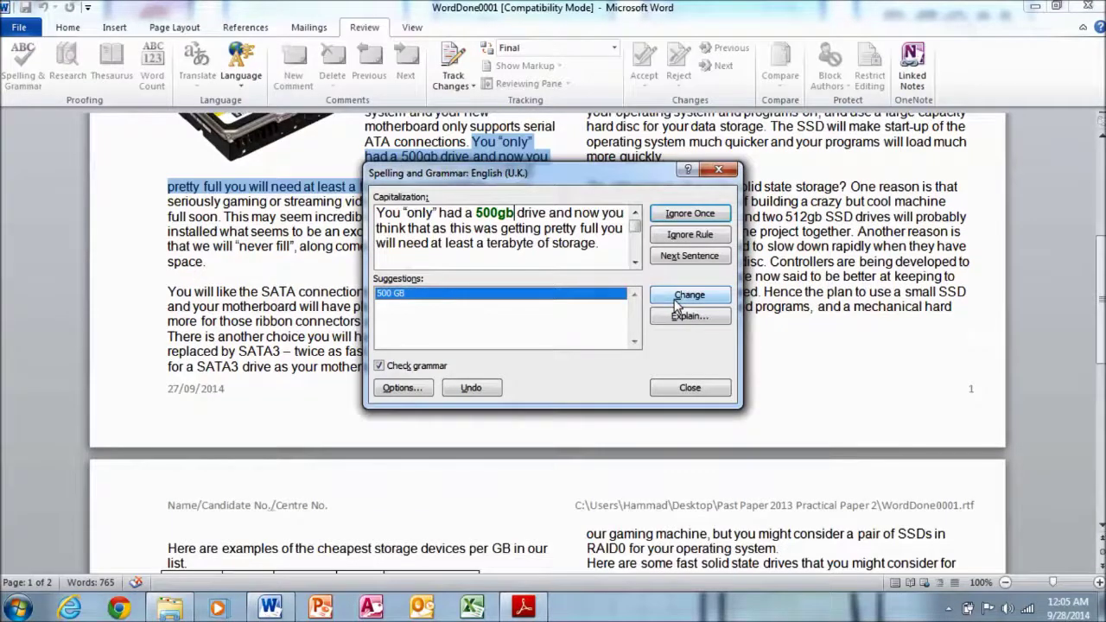
left_click(677, 298)
Ignore the writes, Price_Per_GB, fragment and header-spacing flags, then dismiss the completion message
left_click(688, 214)
left_click(669, 216)
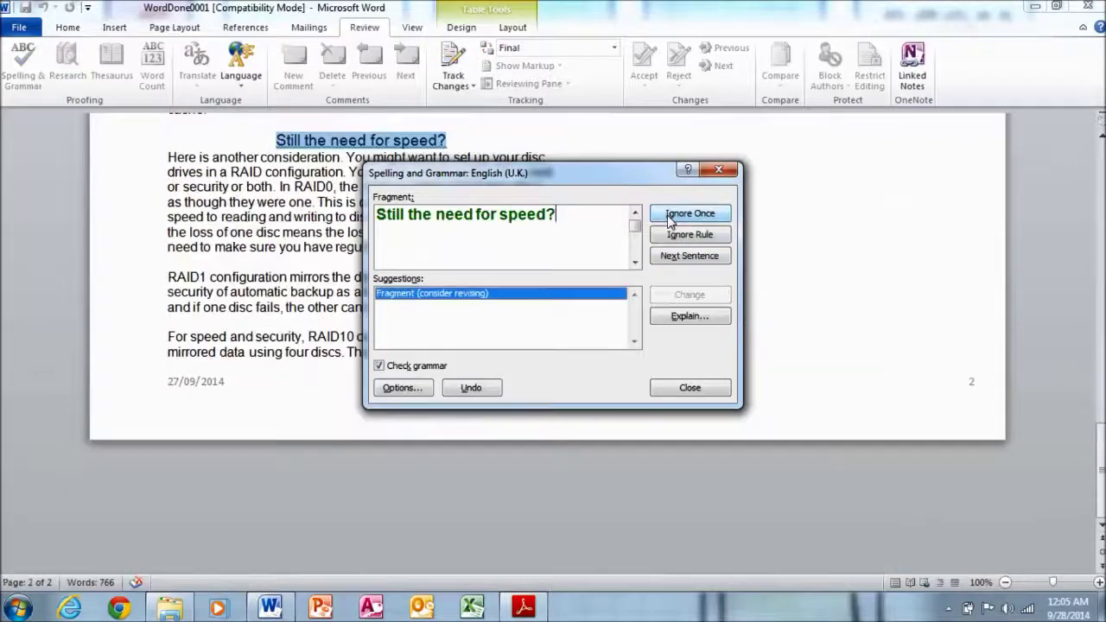
left_click(669, 218)
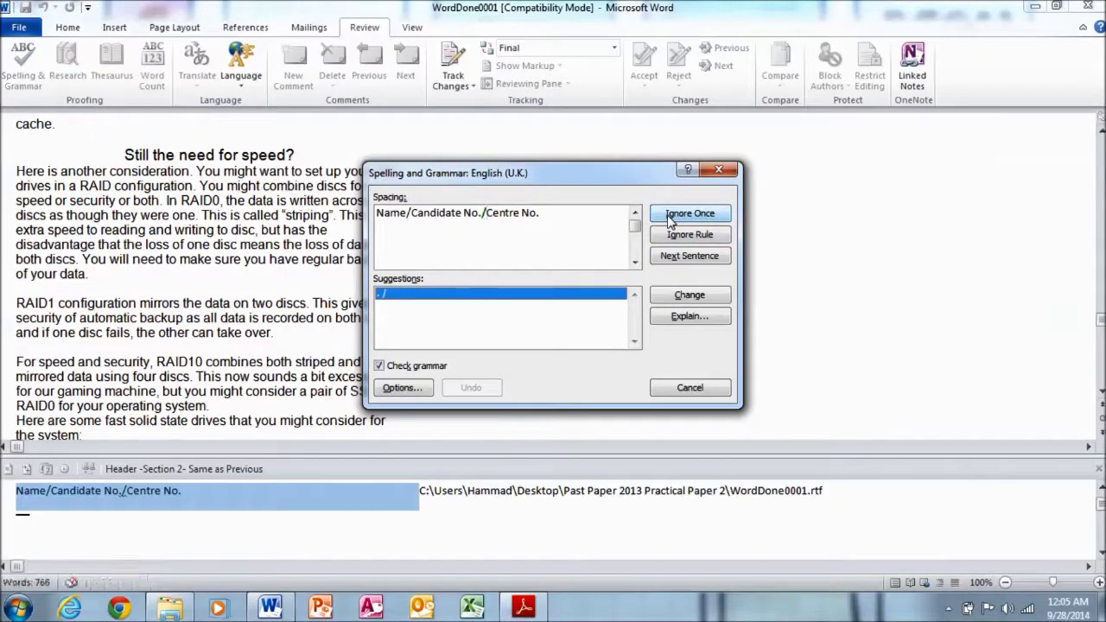
left_click(670, 220)
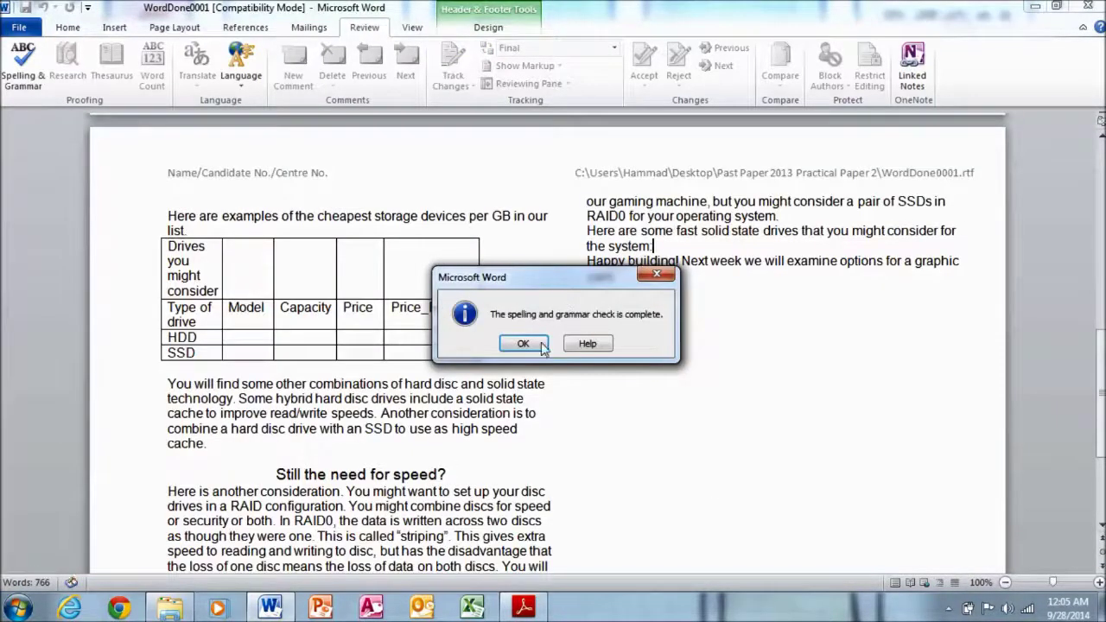
left_click(533, 346)
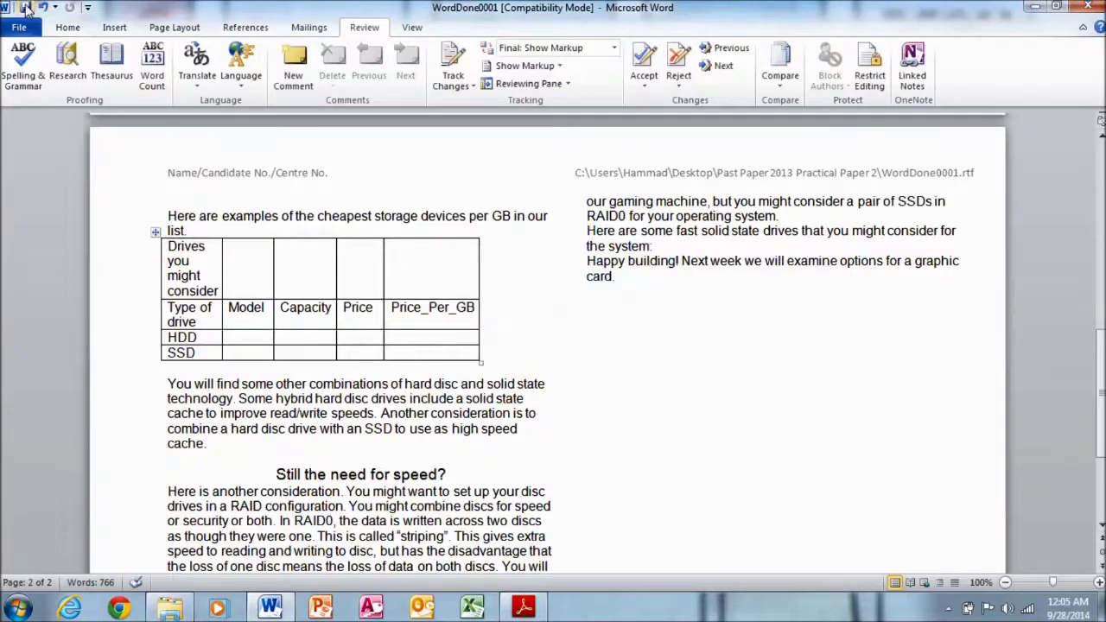